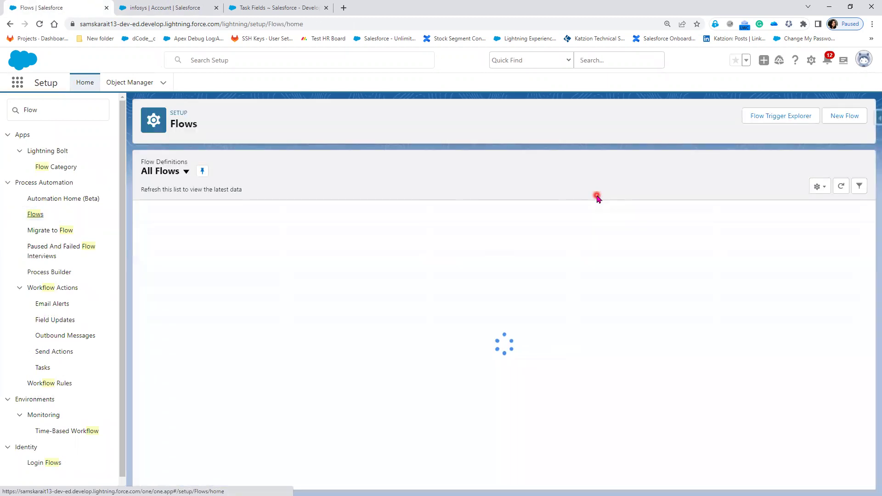
- Create a new Record-Triggered Orchestration flow
click(858, 118)
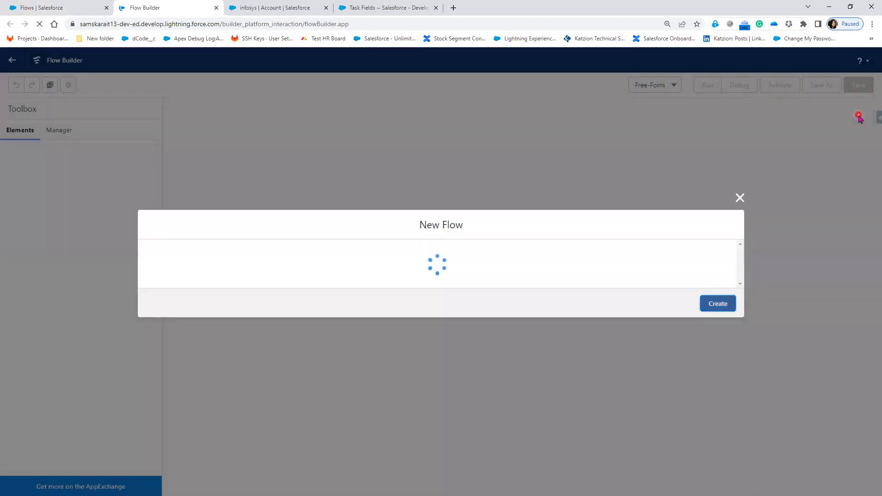
click(486, 333)
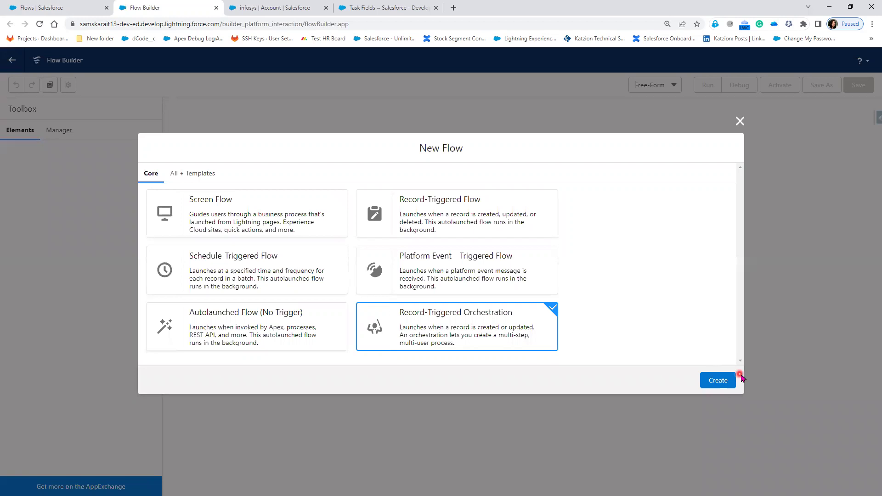
click(732, 387)
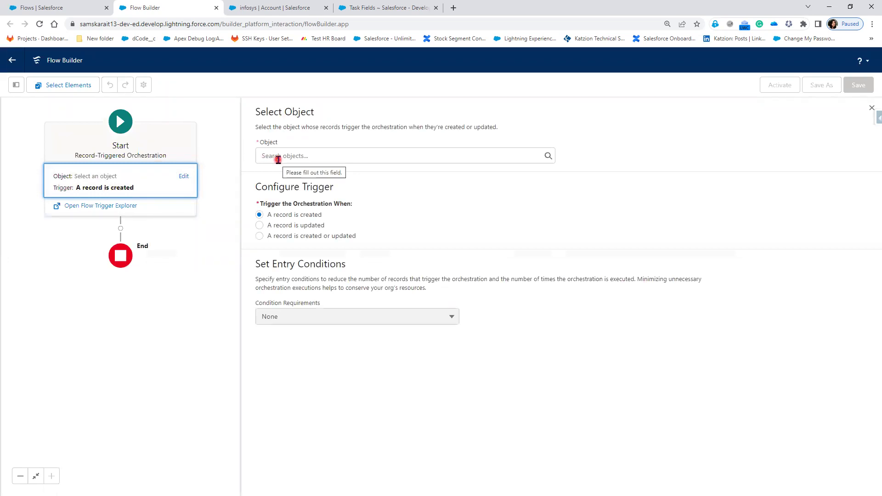
- Set Account as the triggering object and close the Start configuration panel
click(279, 155)
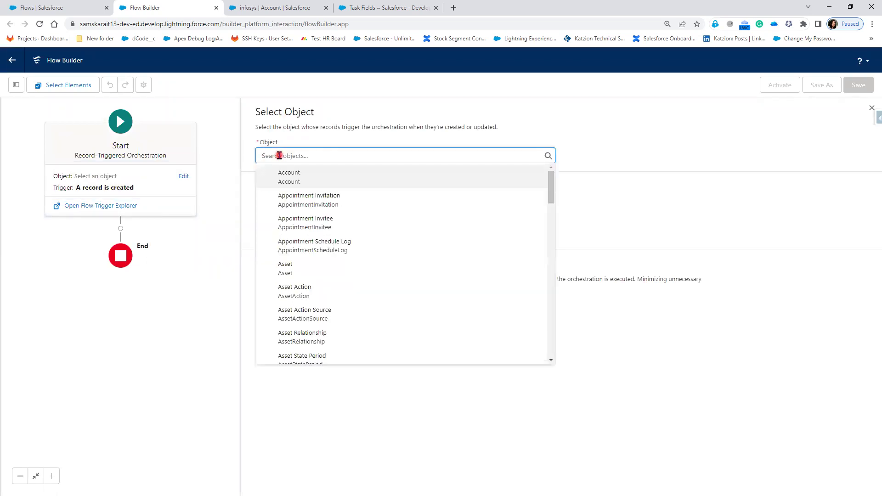
click(311, 179)
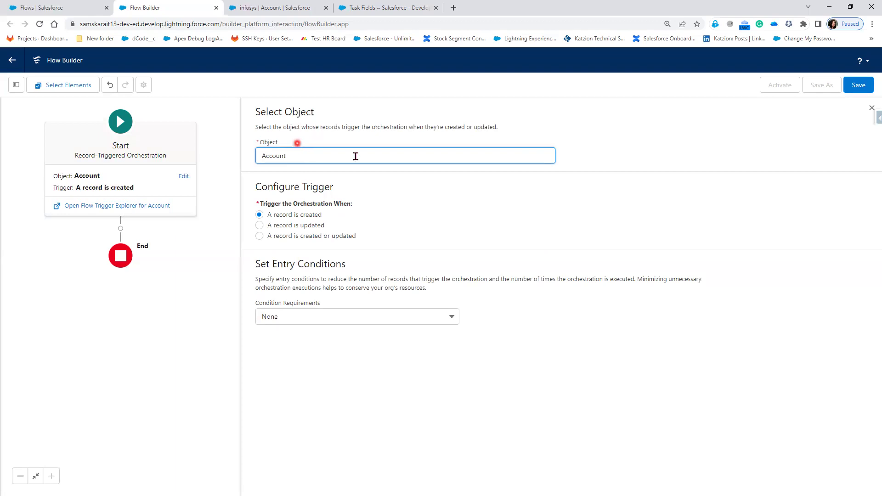
click(872, 111)
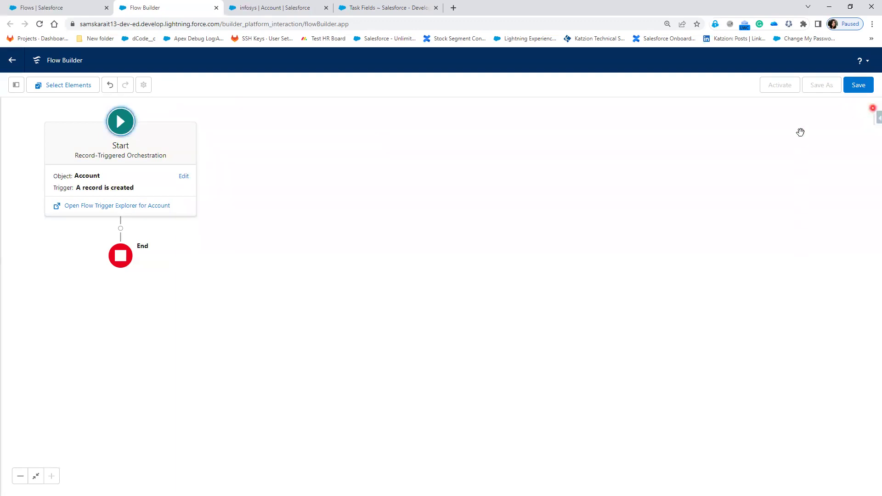
- Save the orchestration with label 'Account Orchestration' and its auto-filled API name
click(862, 88)
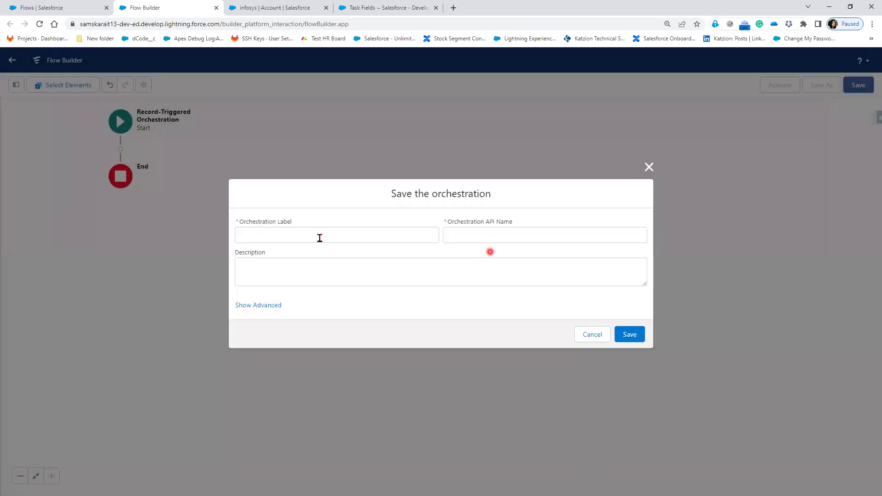
click(275, 233)
text(Account O)
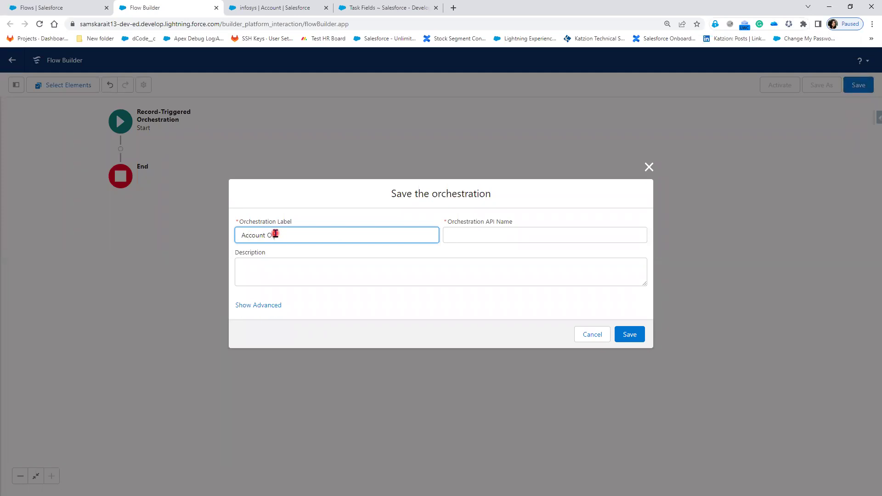
text(rchestration)
click(380, 290)
click(630, 335)
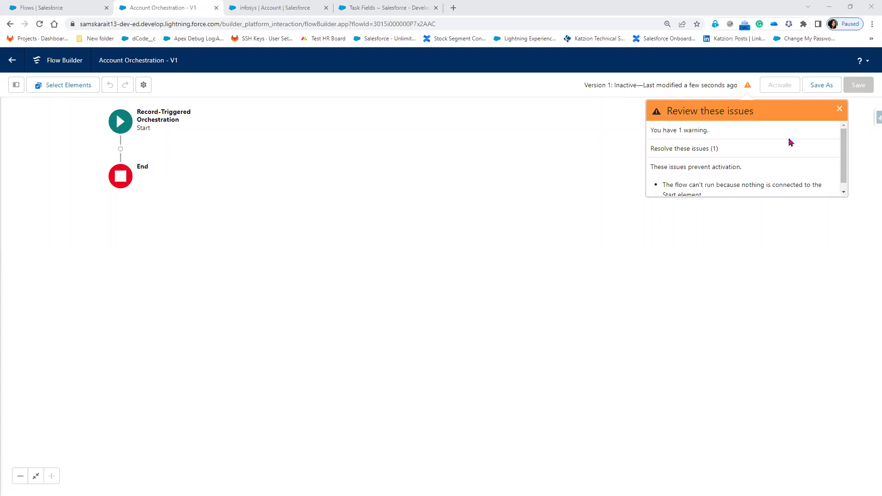
- Dismiss the issues warning and browse the elements insertable between Start and End
click(841, 110)
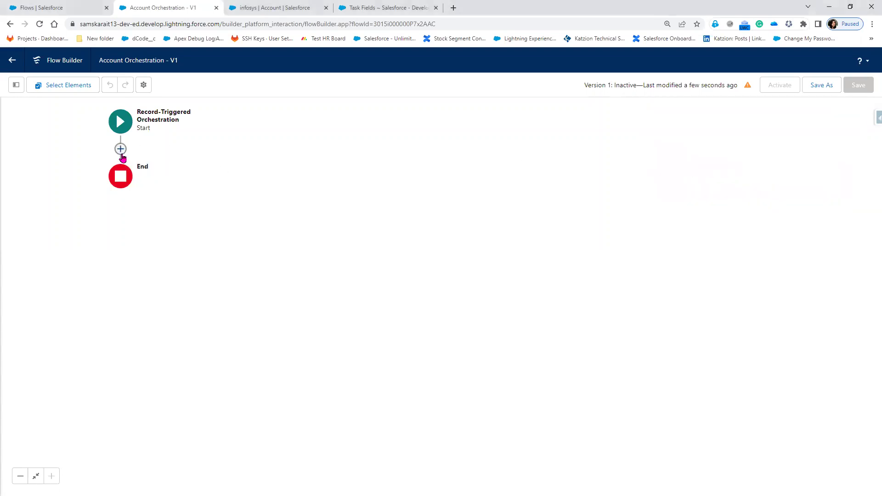
click(121, 149)
scroll(131, 216, down, 1)
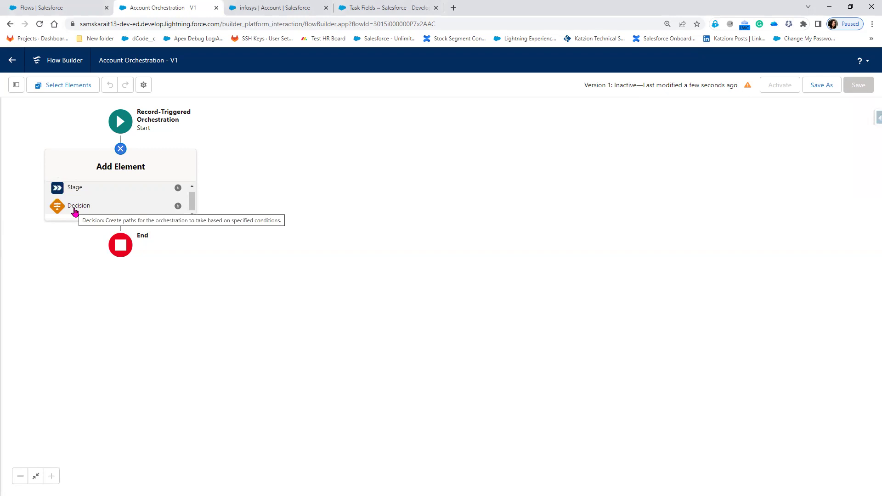
click(74, 210)
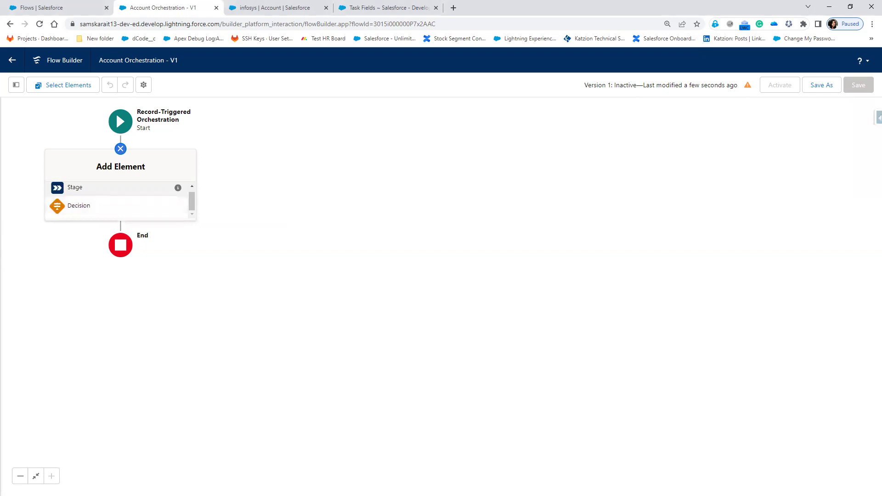
key(alt+Tab)
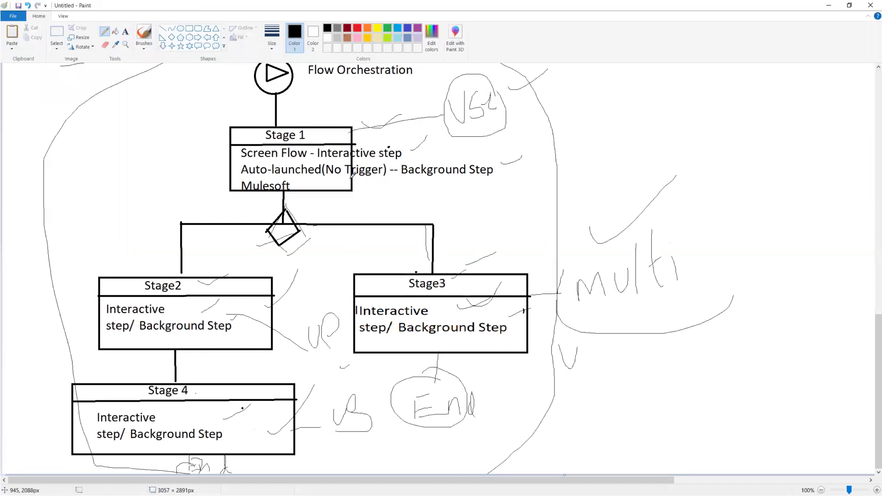
- Underline the 'get Account Details' and 'Create Record Element' notes in Paint
scroll(220, 225, up, 15)
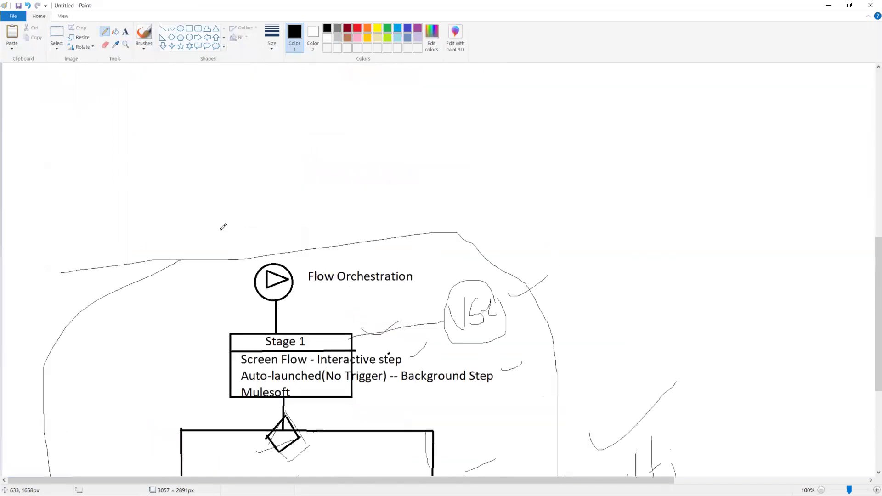
drag(232, 184, 322, 185)
drag(234, 274, 307, 269)
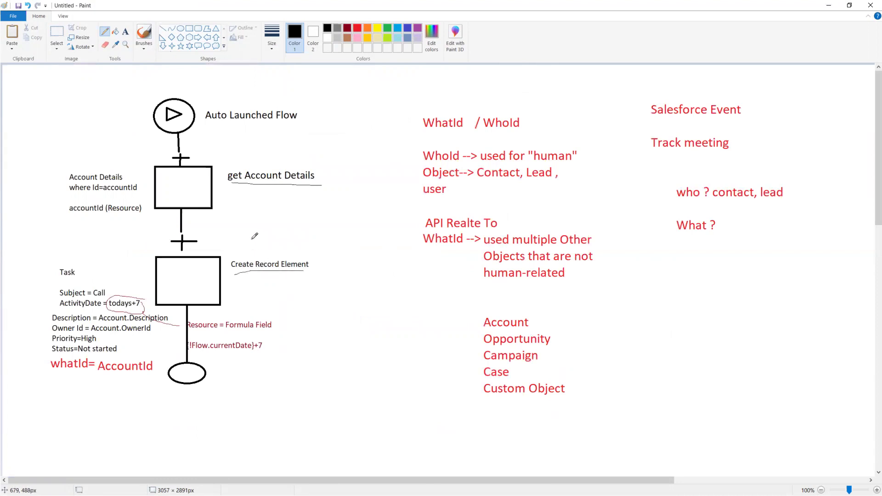
- Add the text note 'Stage , Decision' above the orchestration diagram
scroll(253, 360, down, 15)
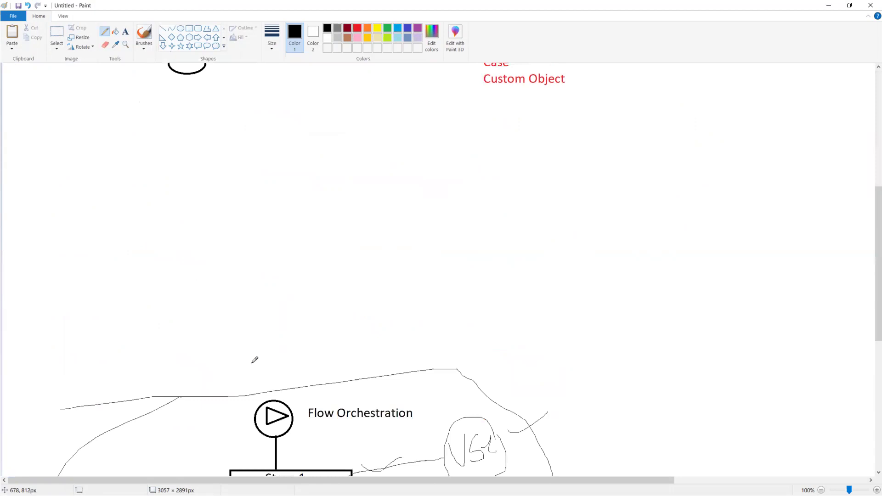
scroll(253, 360, up, 3)
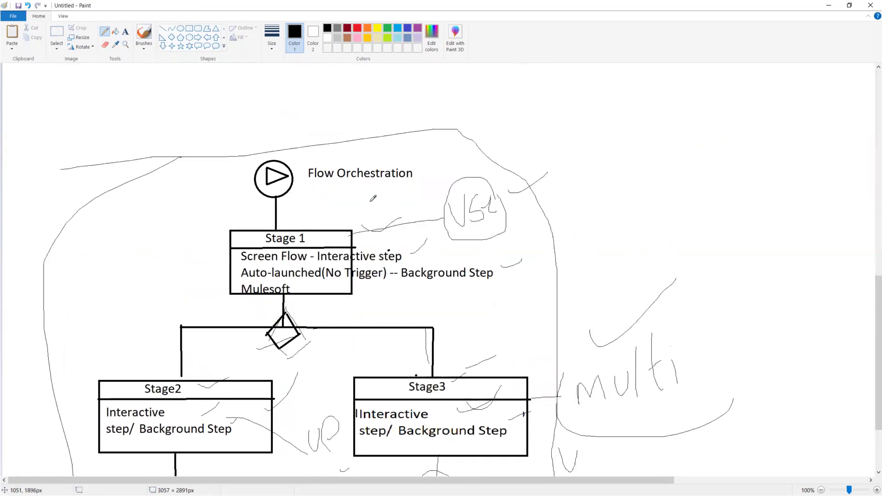
click(126, 33)
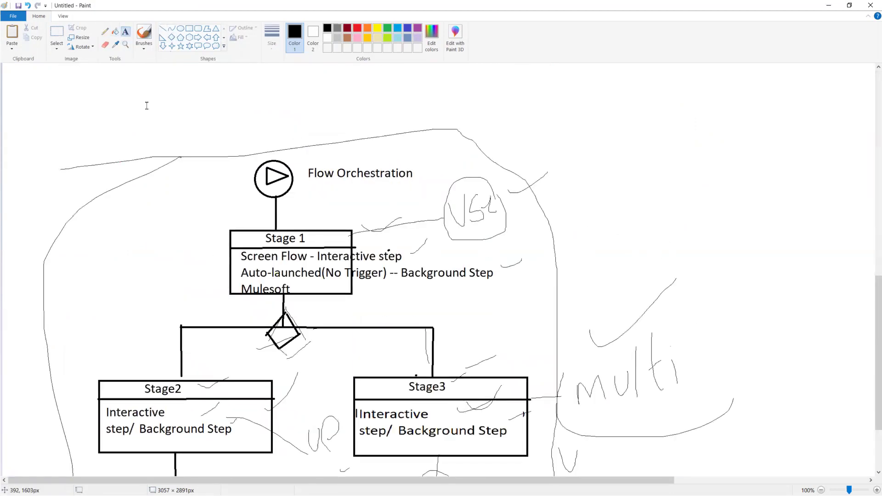
click(145, 102)
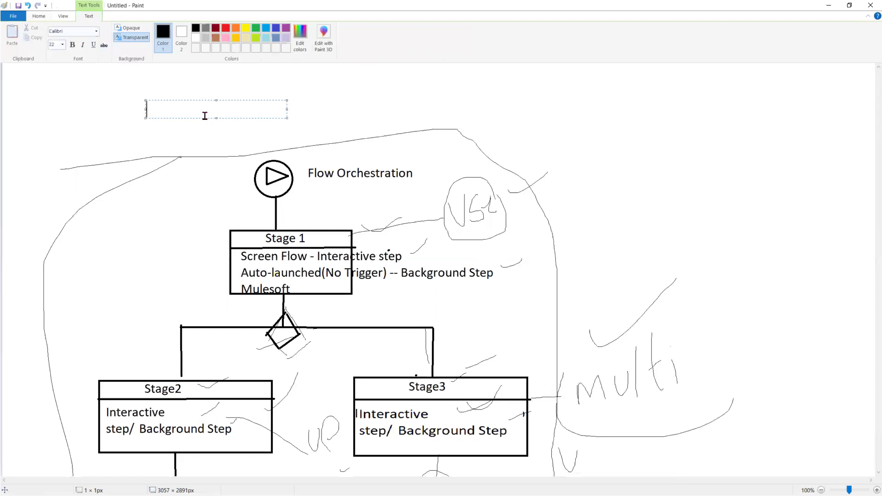
text(Stage , Decision)
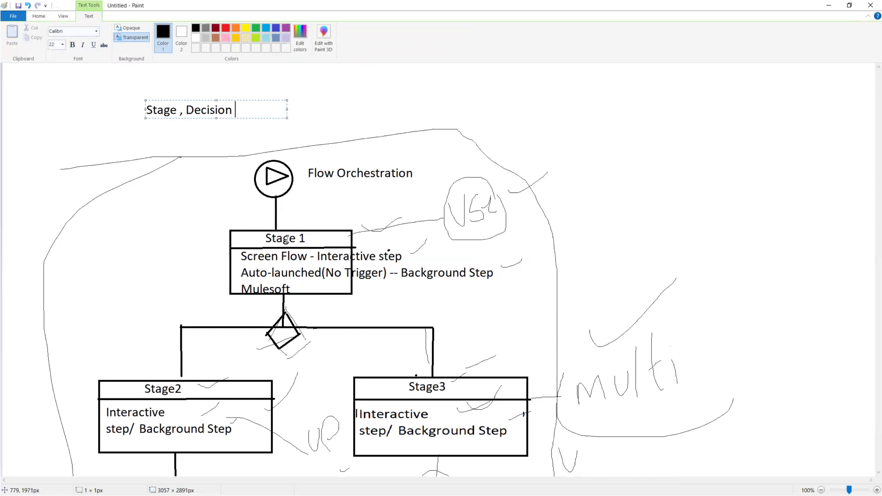
click(313, 234)
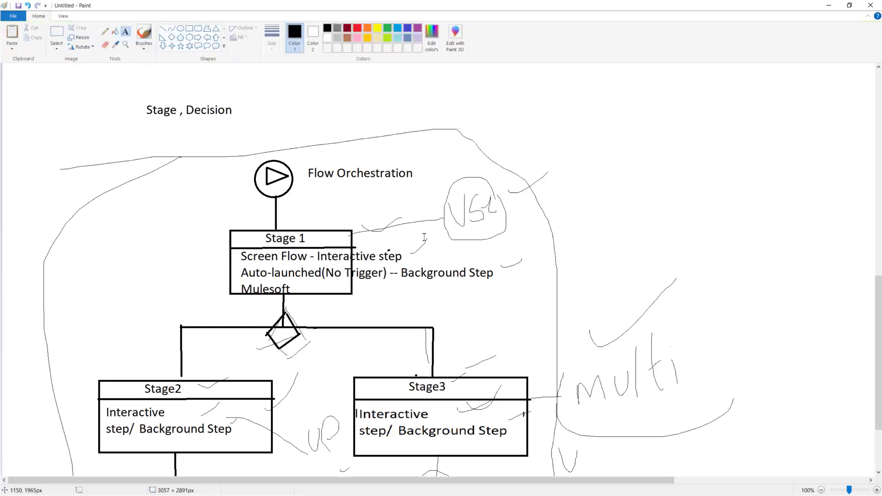
- Add a stage labeled 'up sell' with API name up_sell between Start and End
click(831, 7)
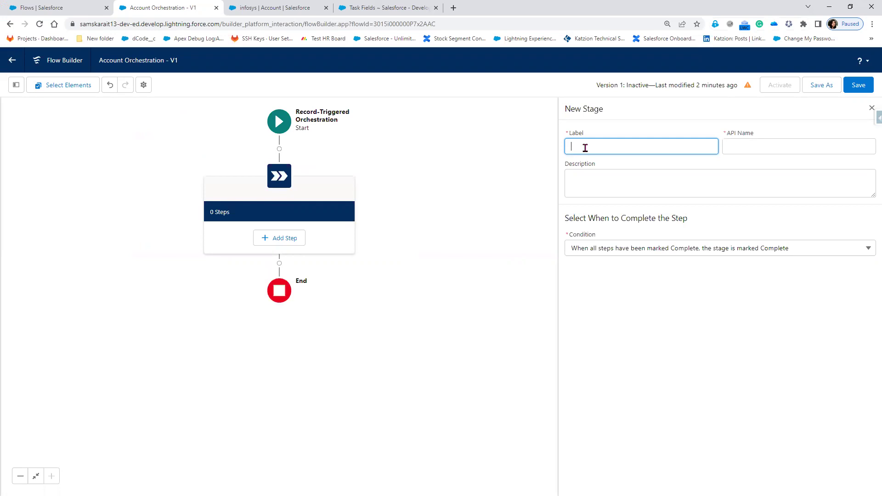
text(up sell)
key(Tab)
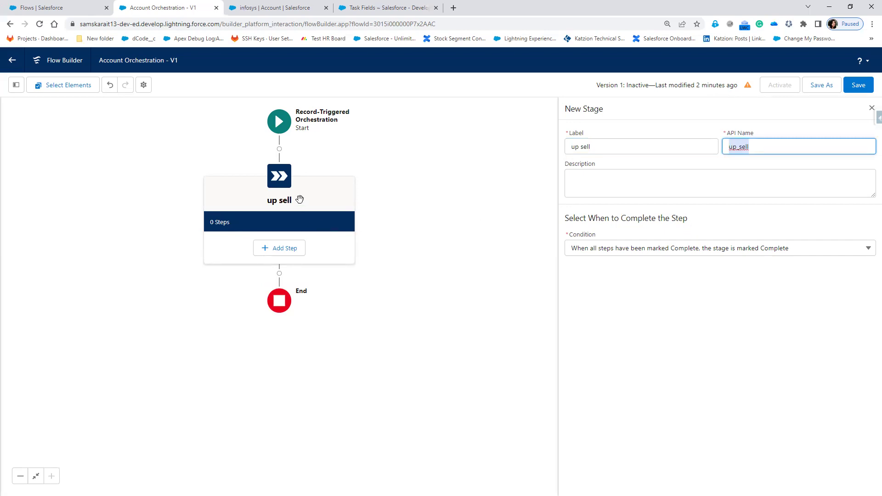
- Try adding a step to the up sell stage and zoom the page to 175%
click(265, 246)
key(ctrl+minus)
key(ctrl+minus)
key(ctrl+plus)
key(ctrl+plus)
key(ctrl+plus)
key(ctrl+plus)
key(ctrl+plus)
key(ctrl+plus)
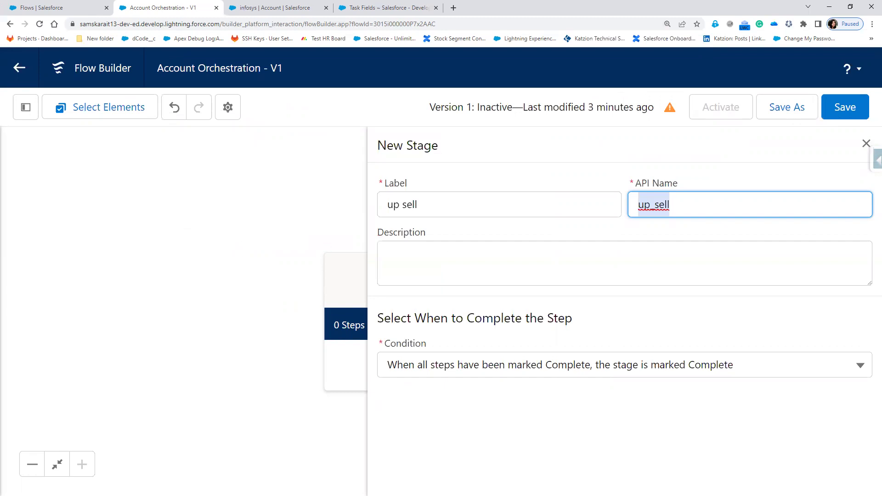
key(alt+Tab)
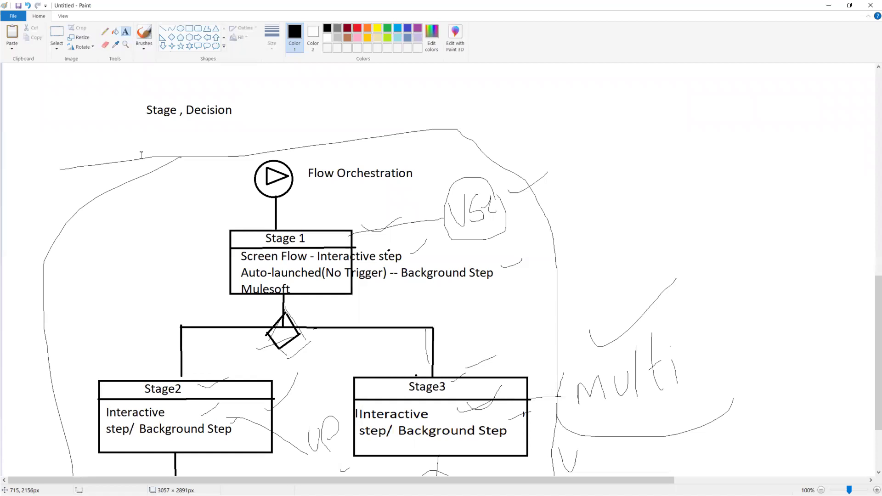
- Draw a red pencil check mark beside Stage 1 in the Paint diagram
click(105, 31)
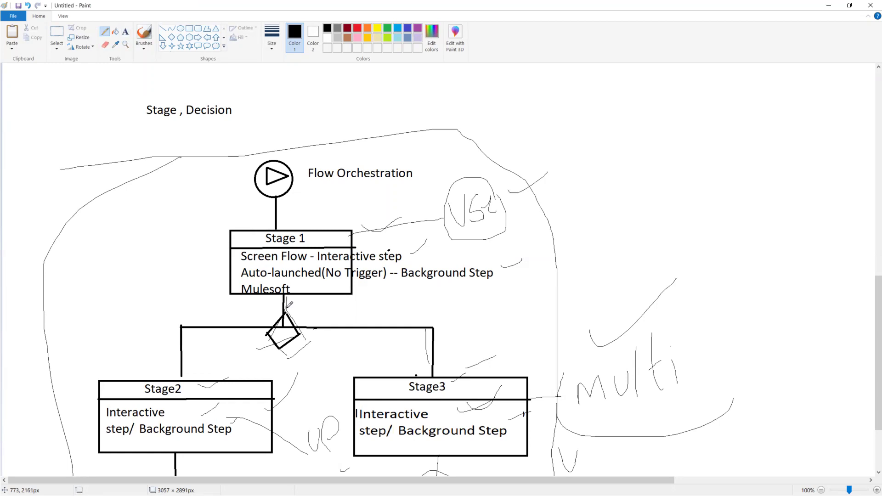
click(357, 28)
mouse_move(301, 228)
mouse_down()
mouse_move(321, 236)
mouse_move(360, 210)
mouse_up()
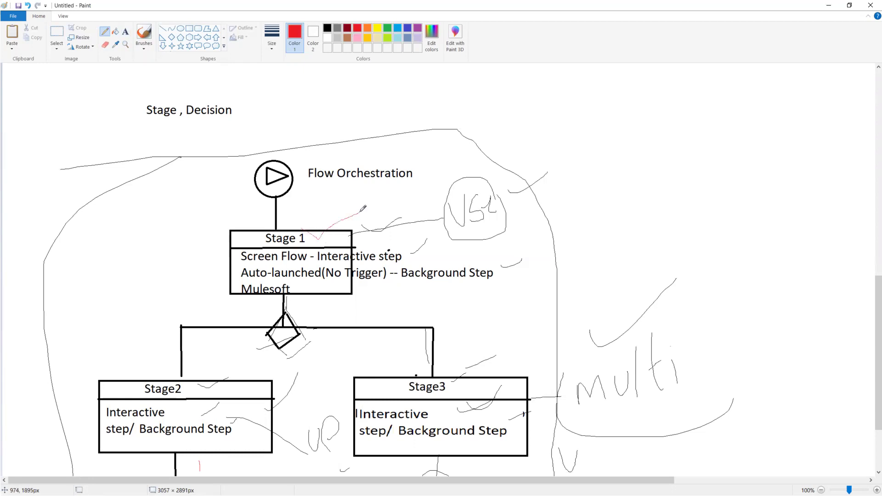
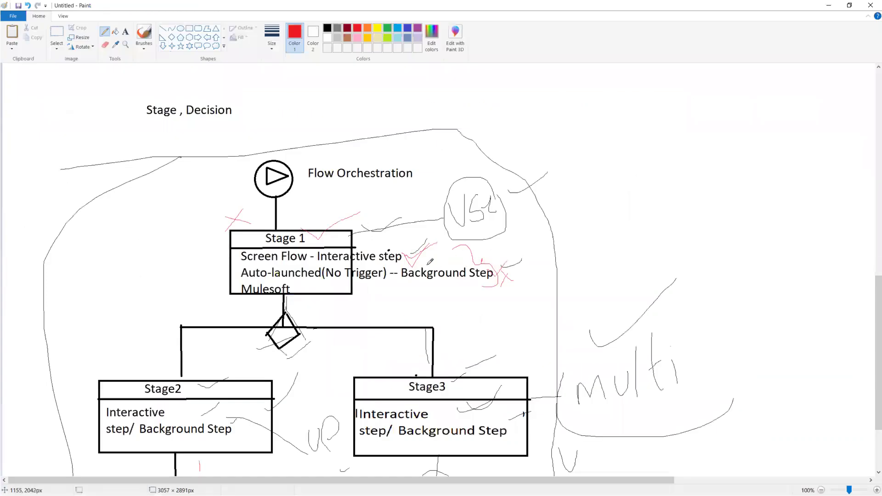
- Mark the top edge of the Stage 1 box with red pencil strokes and a small loop, then minimize Paint
drag(413, 254, 327, 249)
mouse_move(406, 257)
mouse_down()
mouse_move(328, 232)
mouse_move(397, 221)
mouse_up()
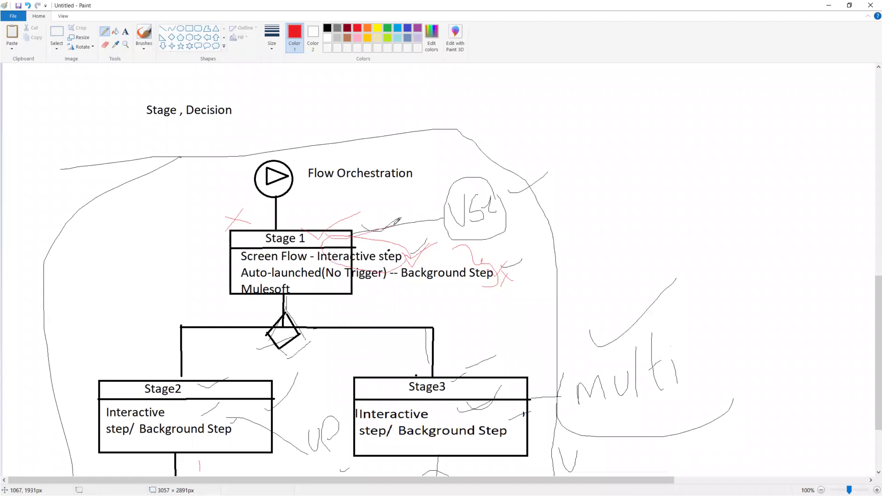
click(828, 5)
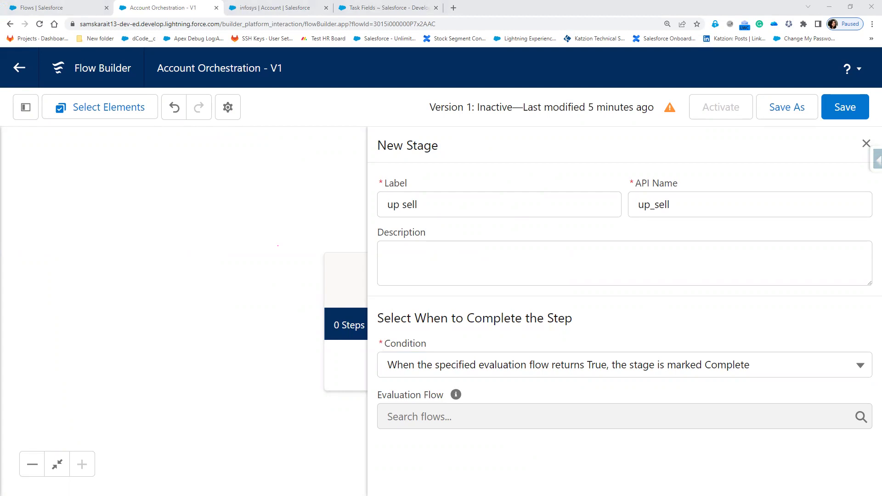
- Set the up sell stage to complete when all steps are marked Complete, then save the orchestration
click(434, 365)
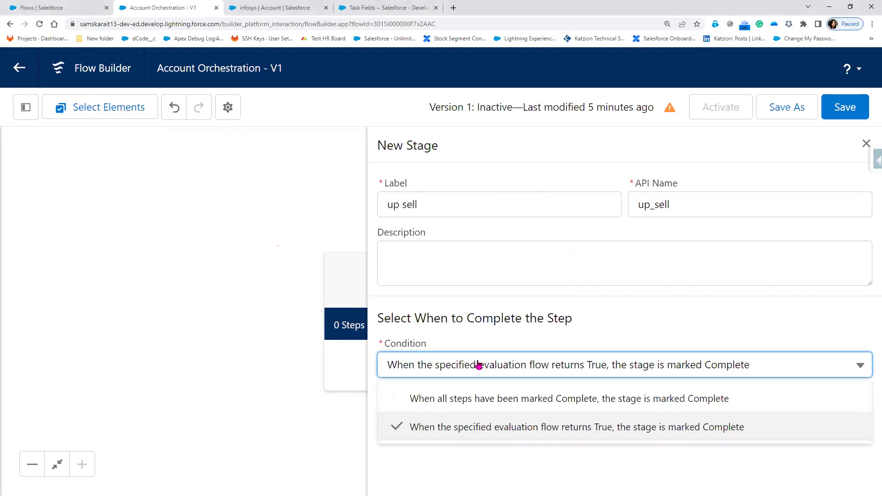
click(481, 399)
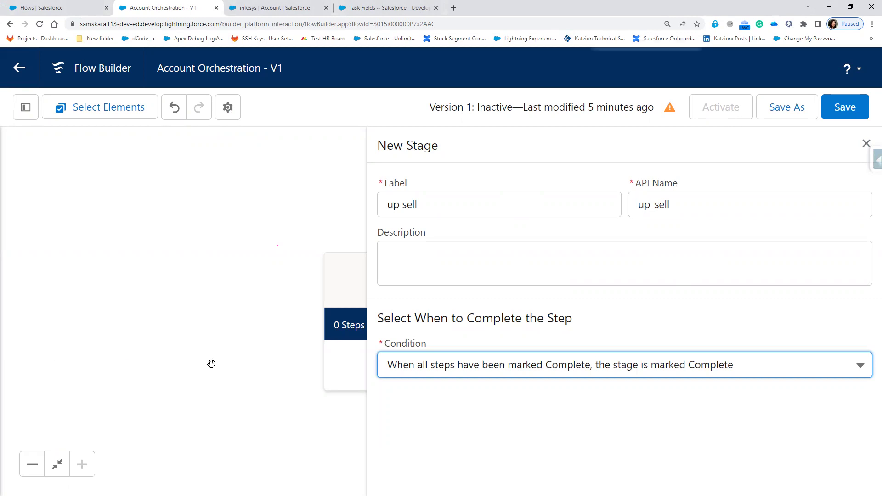
key(ctrl+minus)
key(ctrl+minus)
key(ctrl+minus)
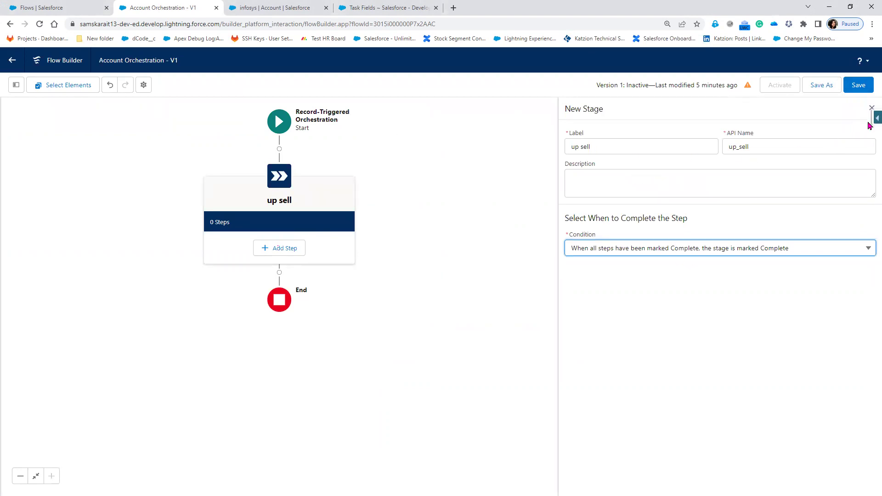
click(872, 109)
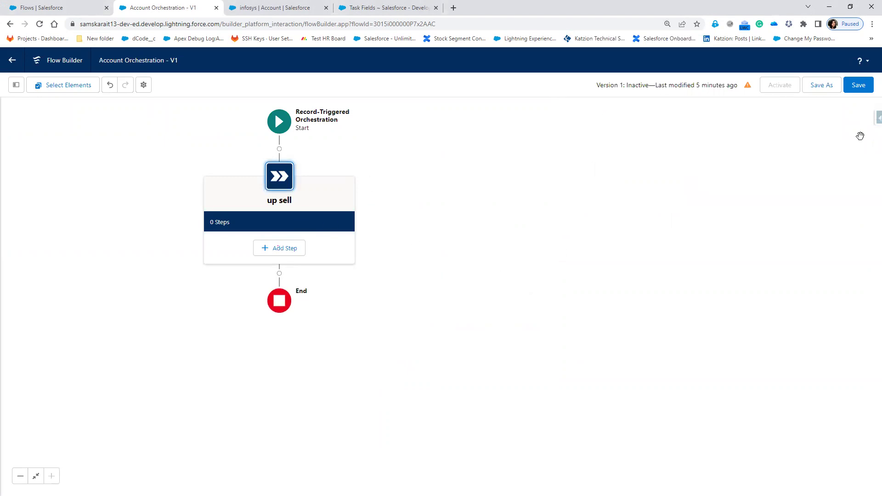
click(858, 86)
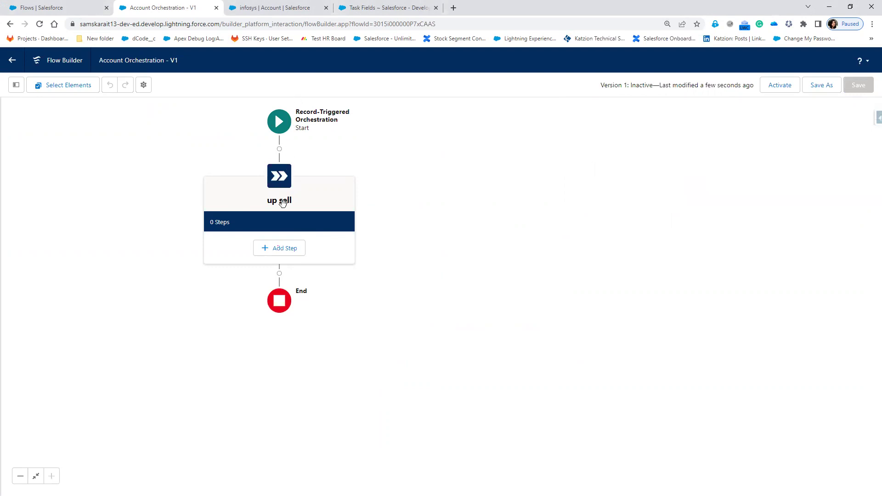
- Add an Interactive Step to the up sell stage and review its start Condition options
click(275, 249)
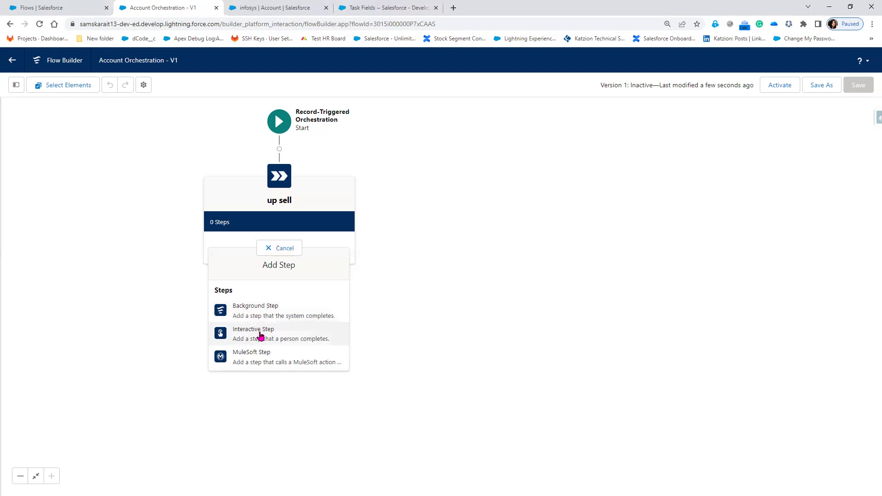
click(260, 337)
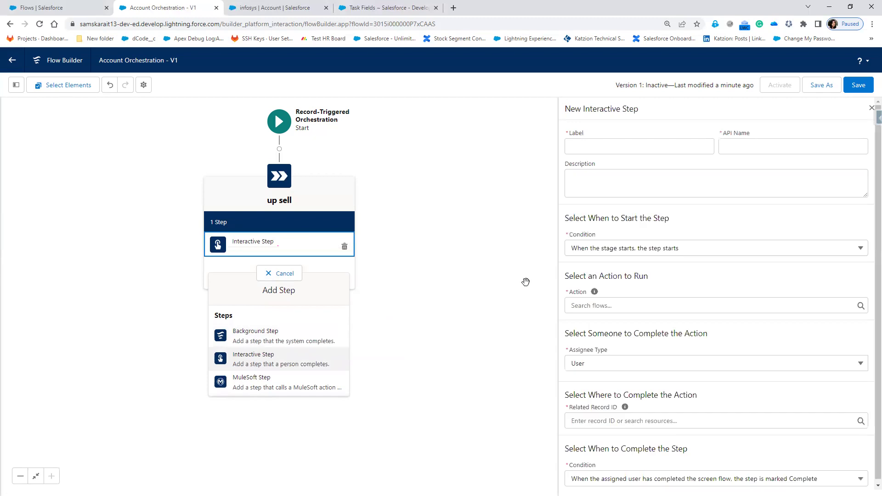
click(392, 304)
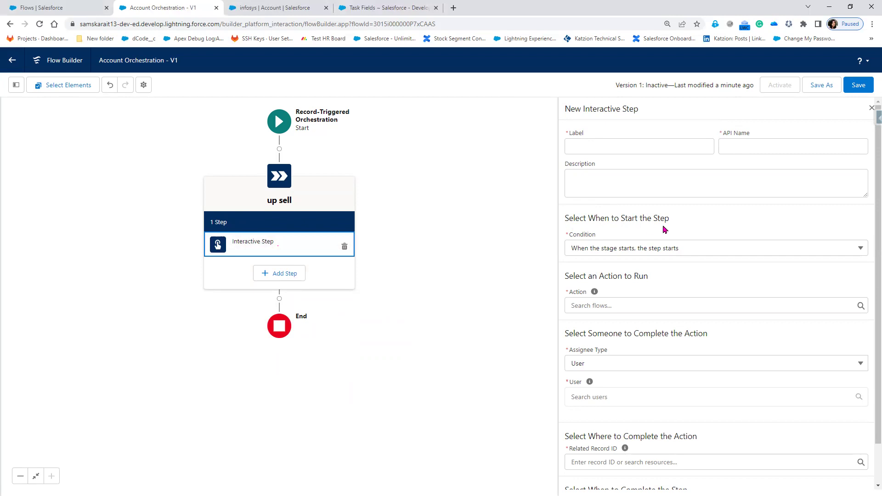
key(ctrl+plus)
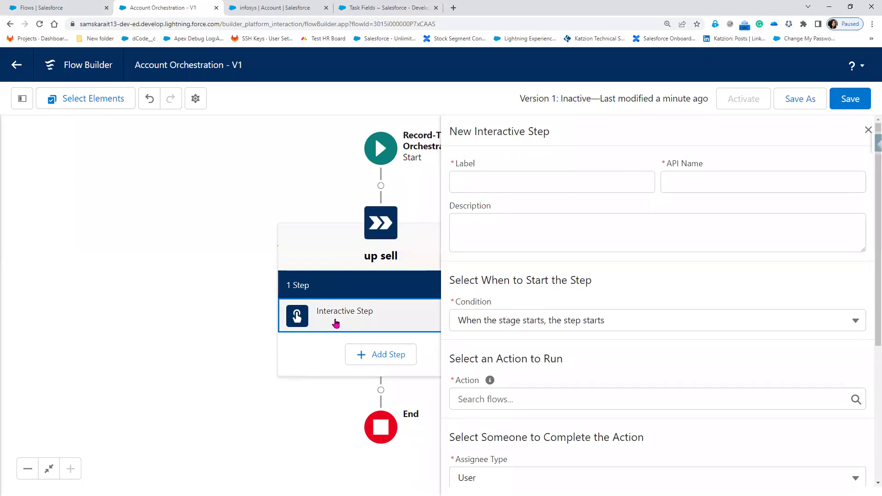
click(528, 320)
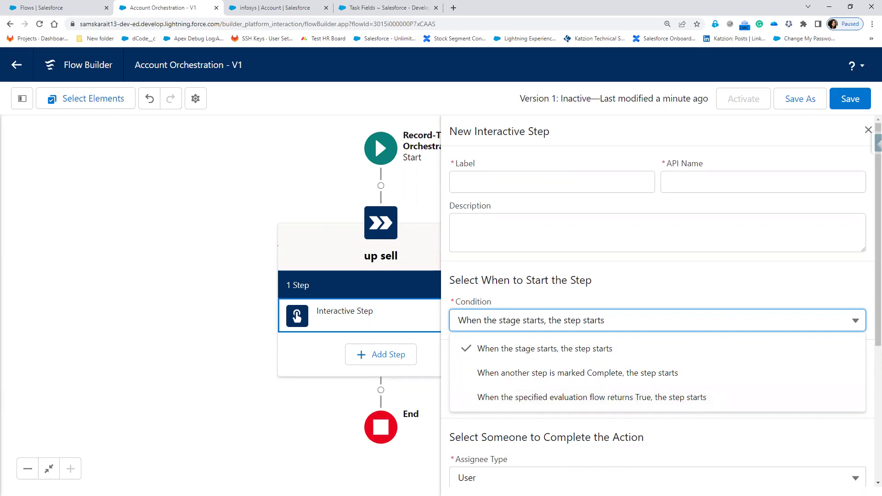
key(alt+Tab)
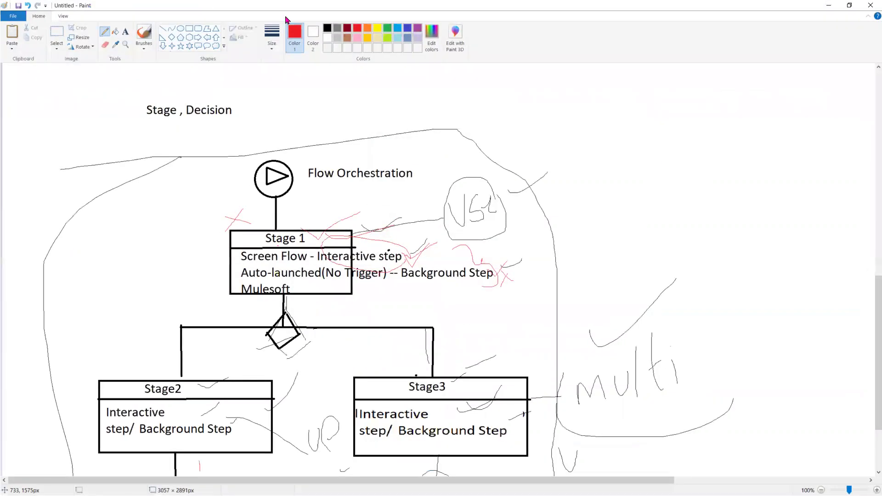
- Circle and underline Stage 1's Screen Flow and Auto-launched lines with the light-blue pencil
click(397, 28)
drag(248, 240, 269, 217)
drag(235, 255, 202, 238)
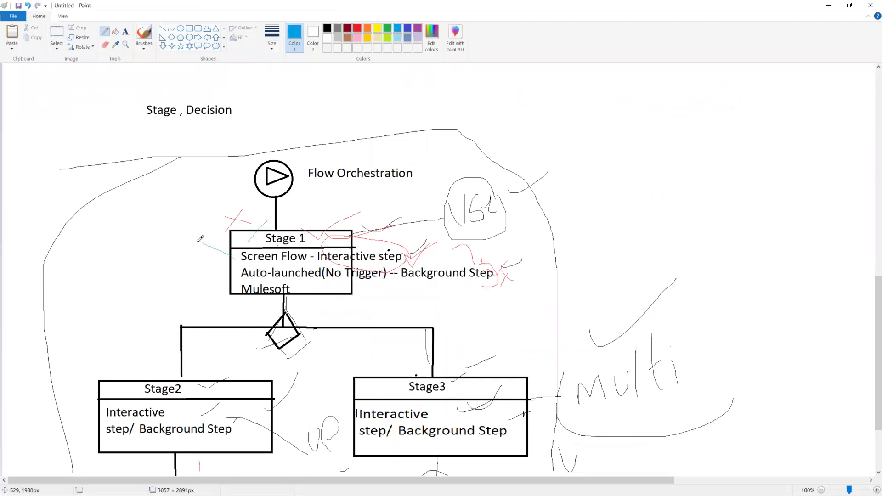
mouse_move(238, 258)
mouse_down()
mouse_move(390, 266)
mouse_move(360, 283)
mouse_move(261, 281)
mouse_move(235, 276)
mouse_move(236, 264)
mouse_up()
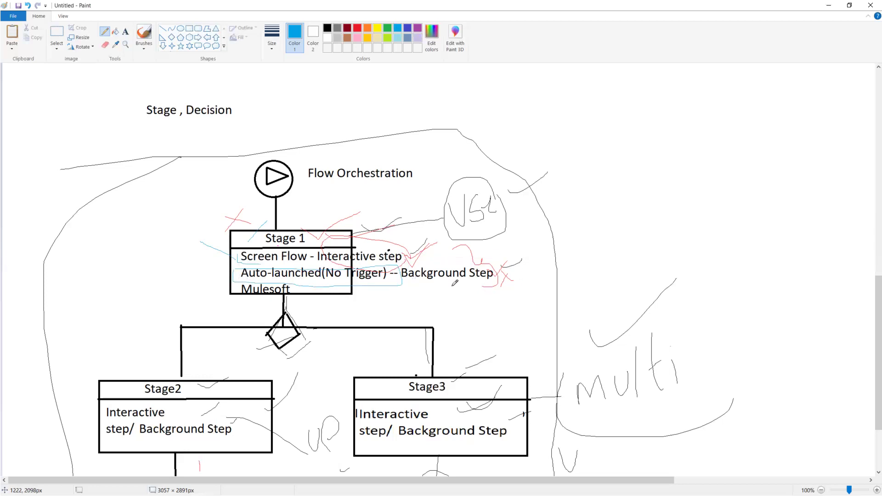
mouse_move(242, 268)
mouse_down()
mouse_move(222, 277)
mouse_move(227, 254)
mouse_up()
- Browse the screen flows offered as the Interactive Step's action, from Primary Contact to Test Flow, without choosing one
click(829, 5)
click(595, 333)
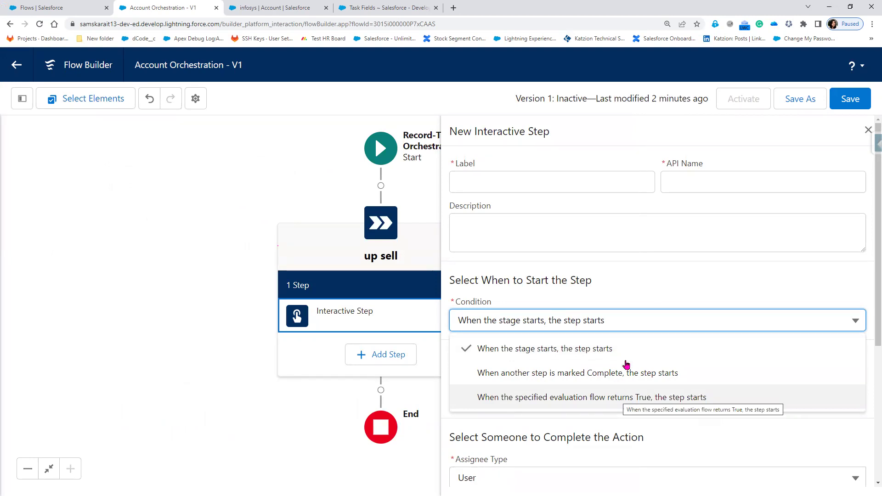
click(668, 296)
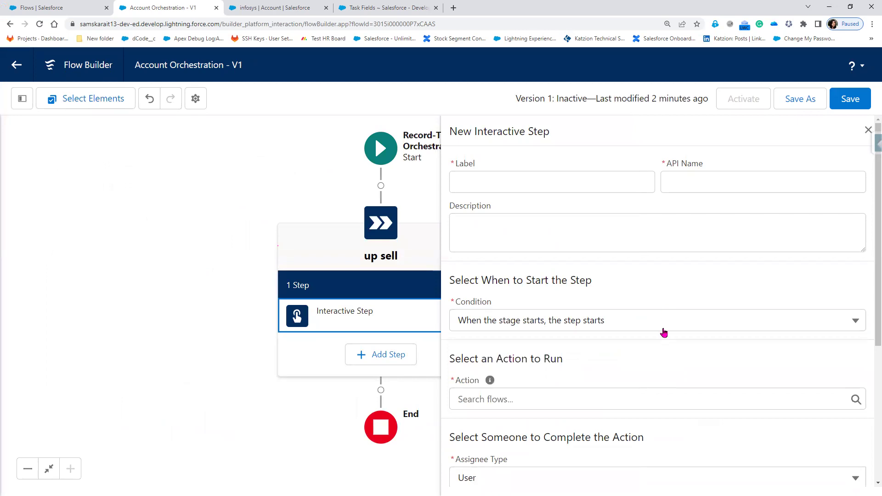
scroll(655, 360, down, 3)
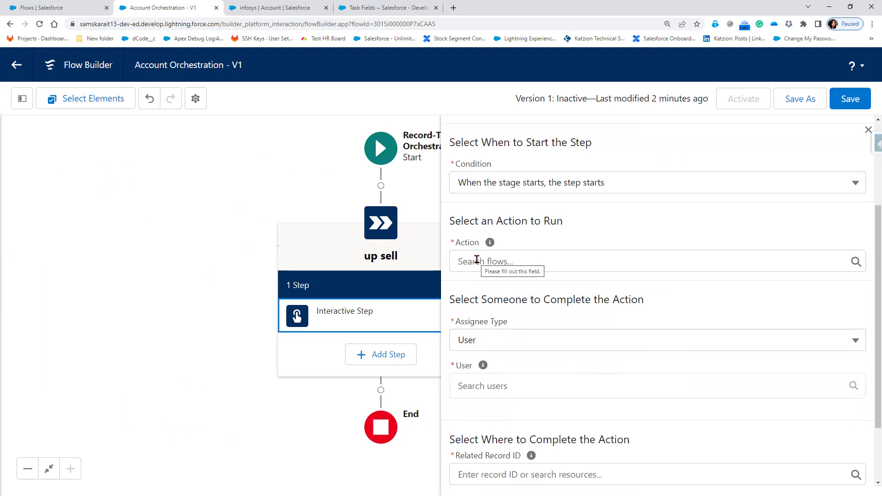
click(476, 260)
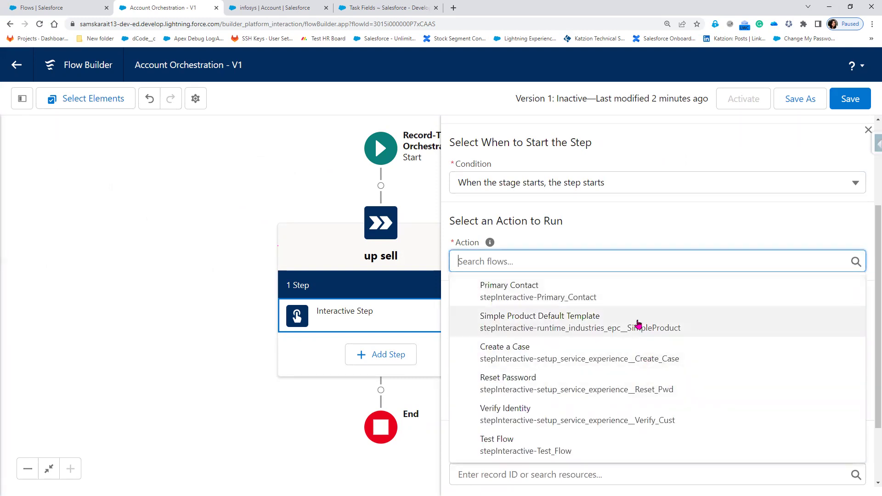
scroll(599, 378, down, 2)
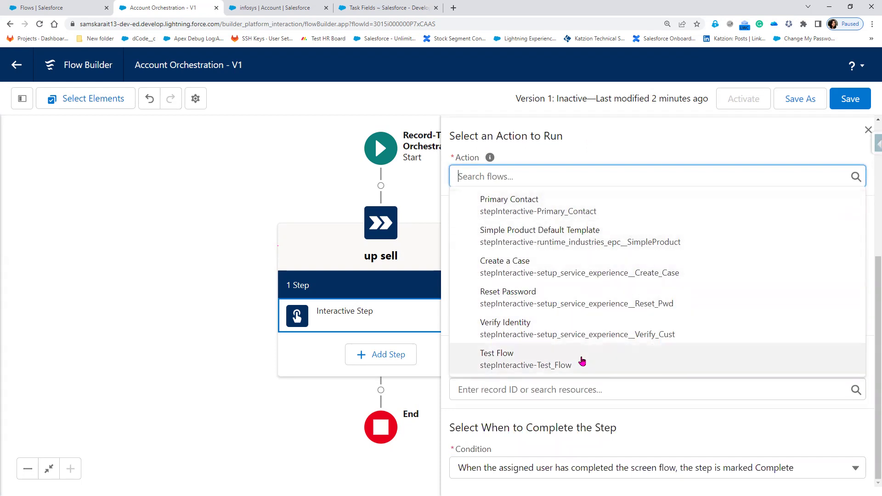
click(574, 152)
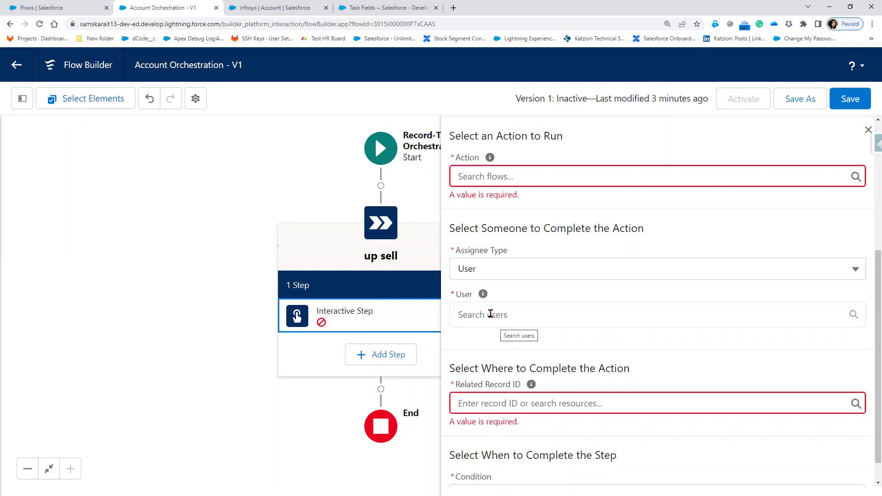
- Try the assignee type options and settle on User for the up sell interactive step
click(487, 274)
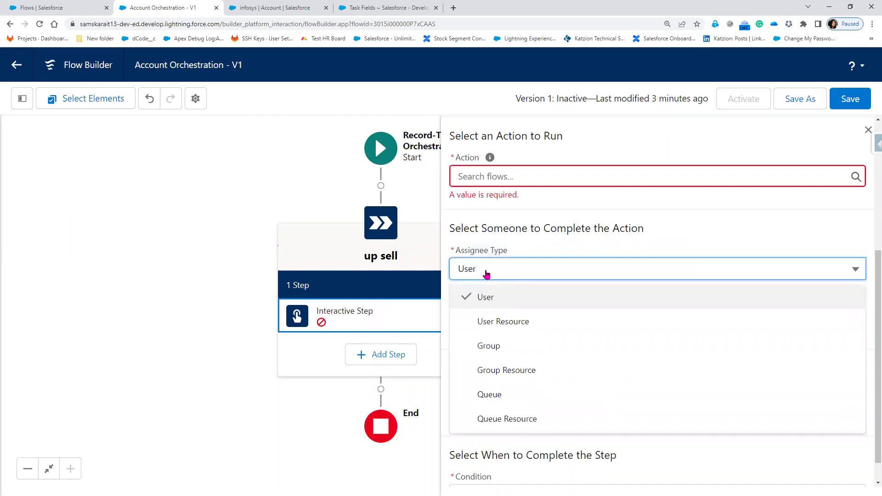
click(528, 322)
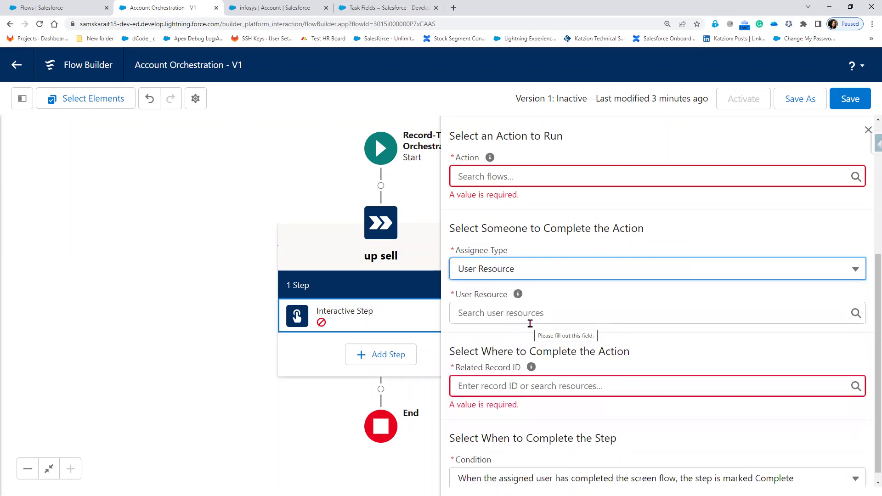
click(528, 276)
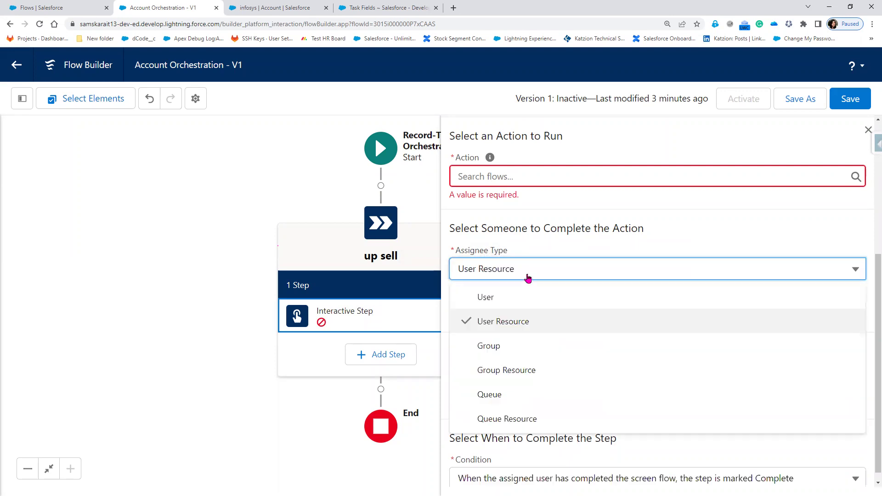
click(528, 352)
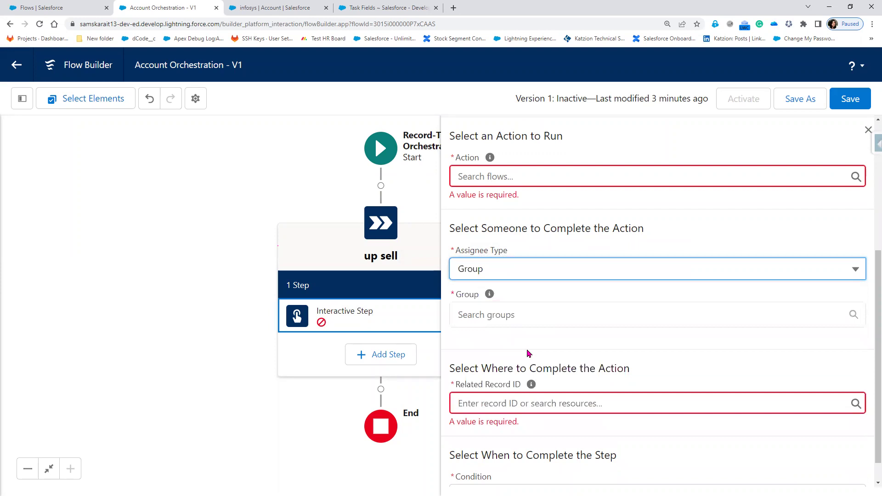
click(542, 270)
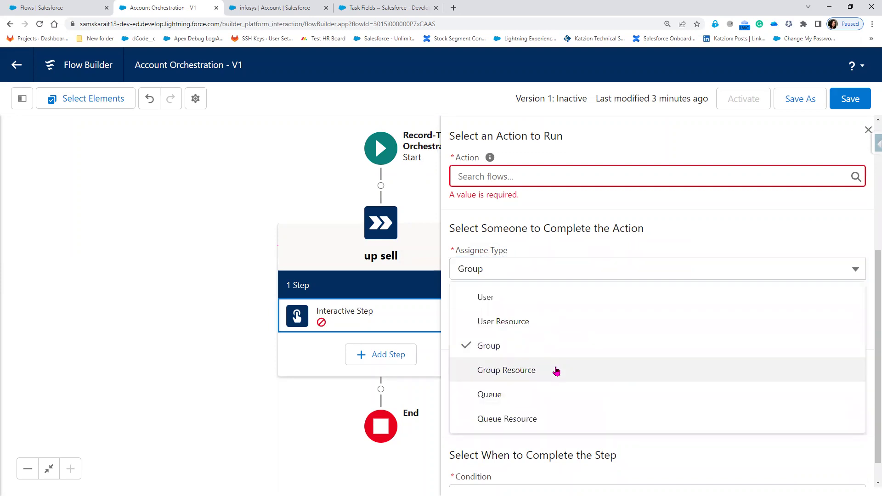
click(557, 371)
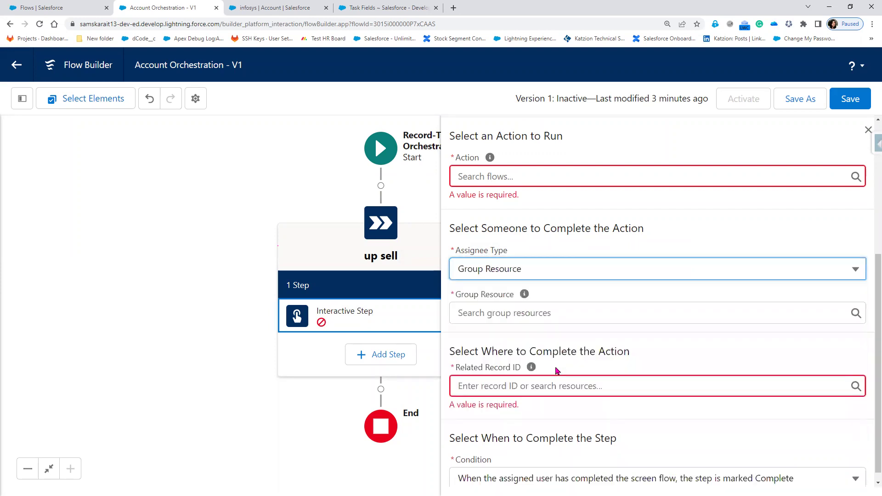
click(565, 274)
click(536, 403)
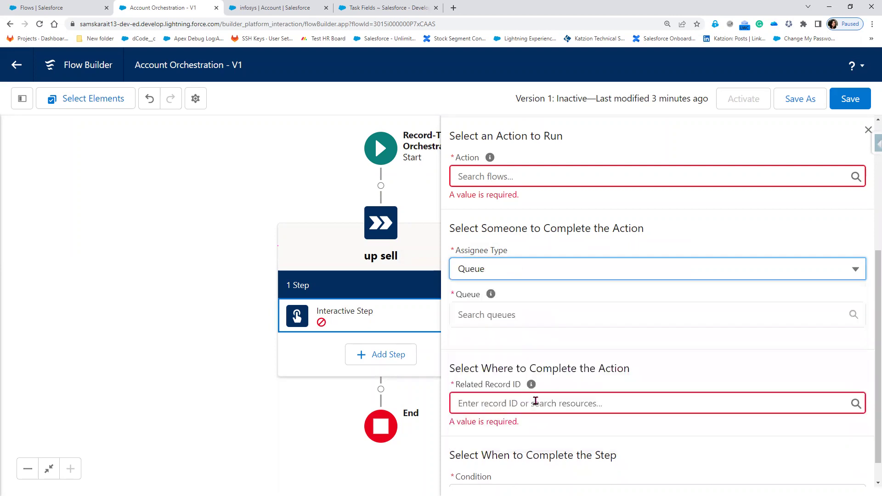
click(510, 279)
click(541, 419)
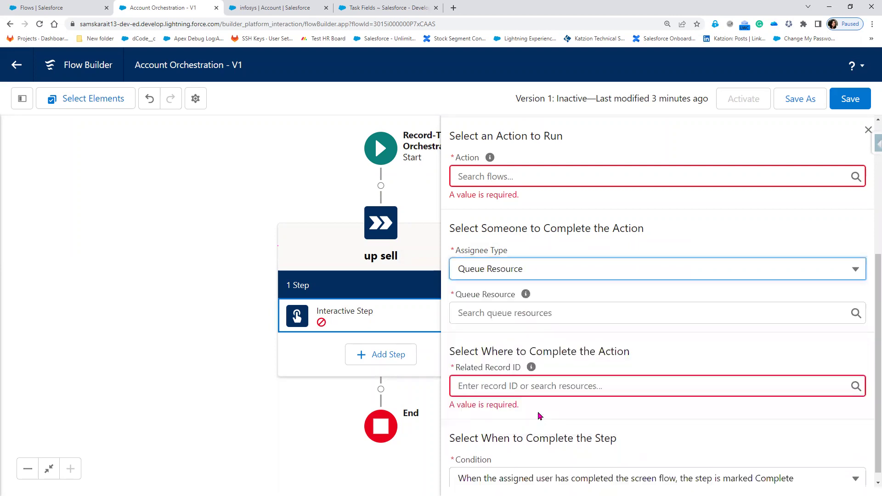
click(486, 313)
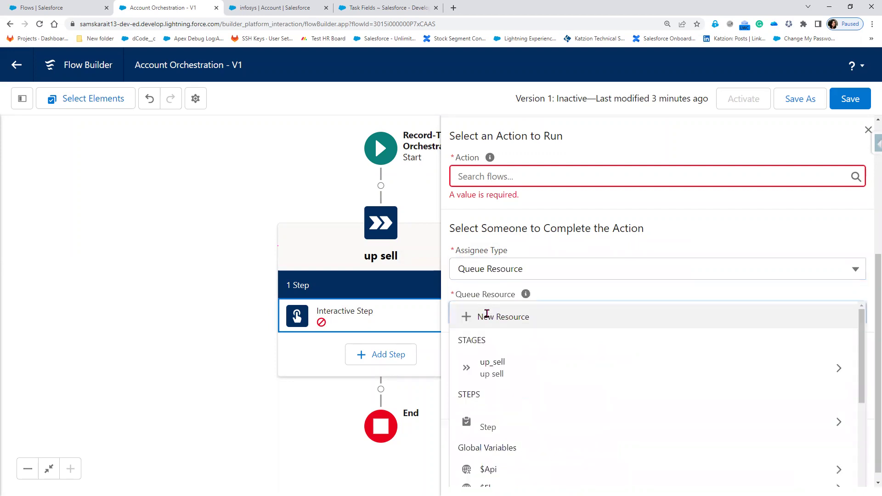
click(543, 270)
click(537, 296)
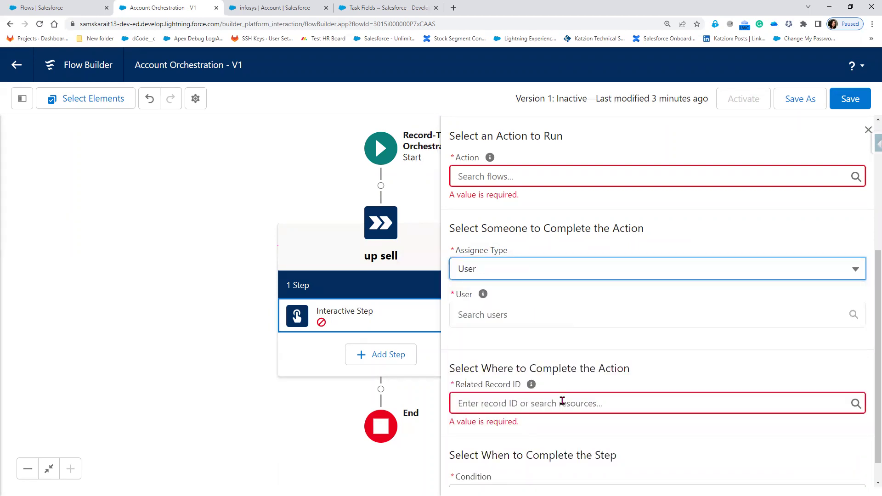
- Review the step's completion condition options and close the Interactive Step settings
scroll(561, 400, down, 1)
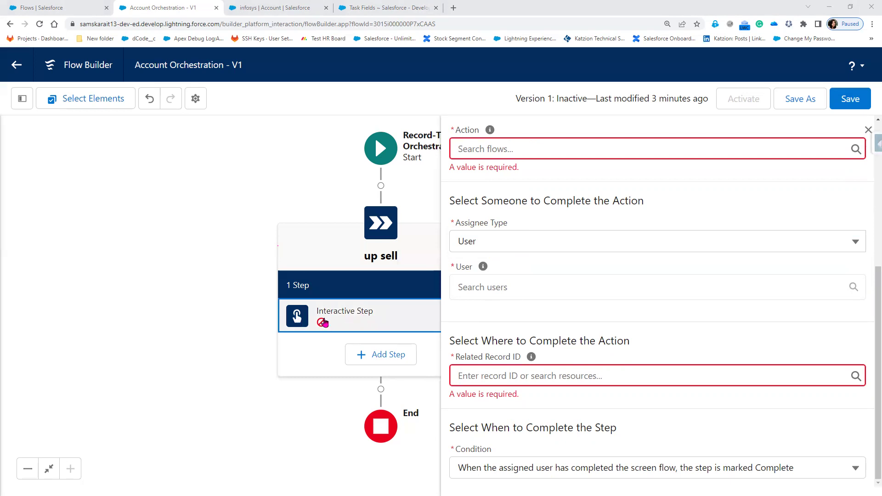
click(673, 474)
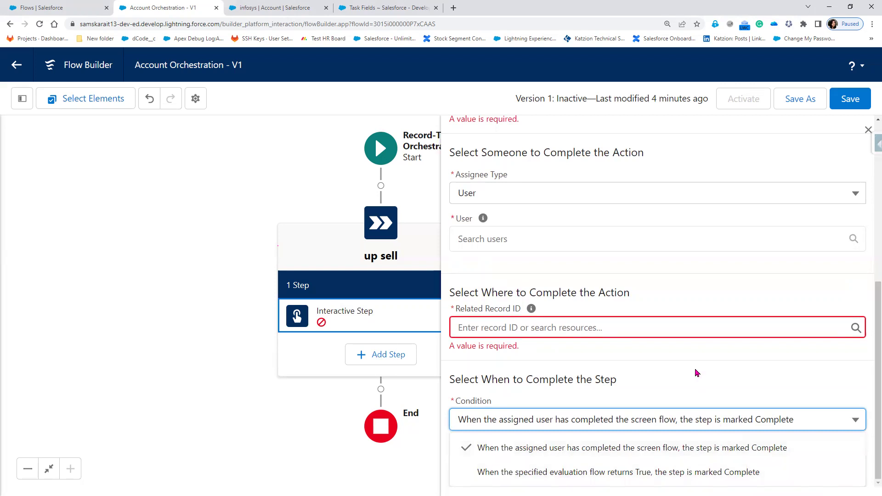
scroll(695, 382, up, 1)
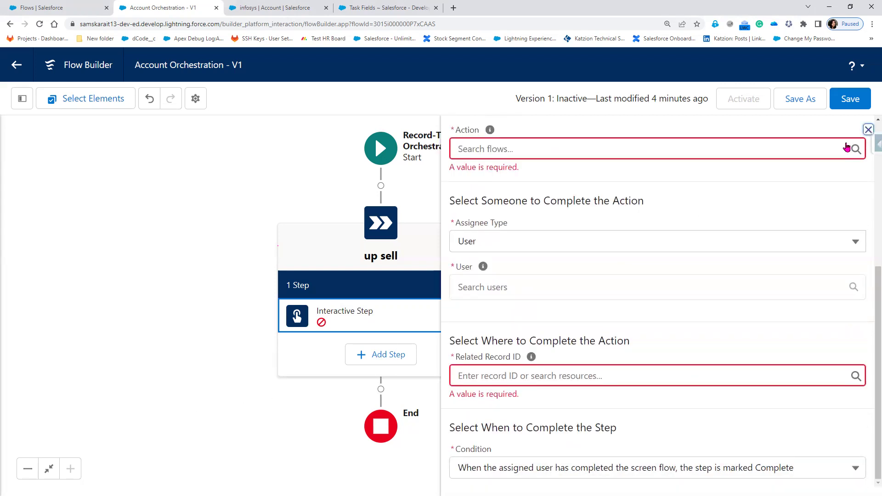
click(868, 129)
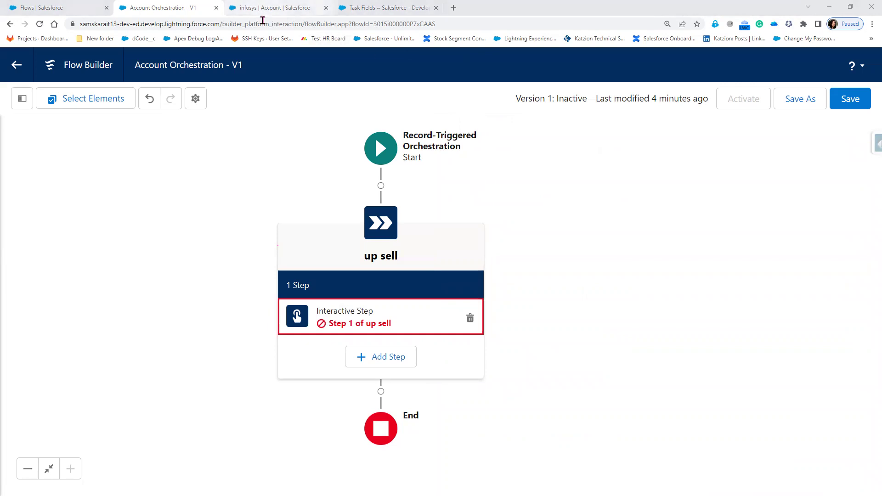
- Create a new Screen Flow from the Setup Flows list in another tab
click(72, 8)
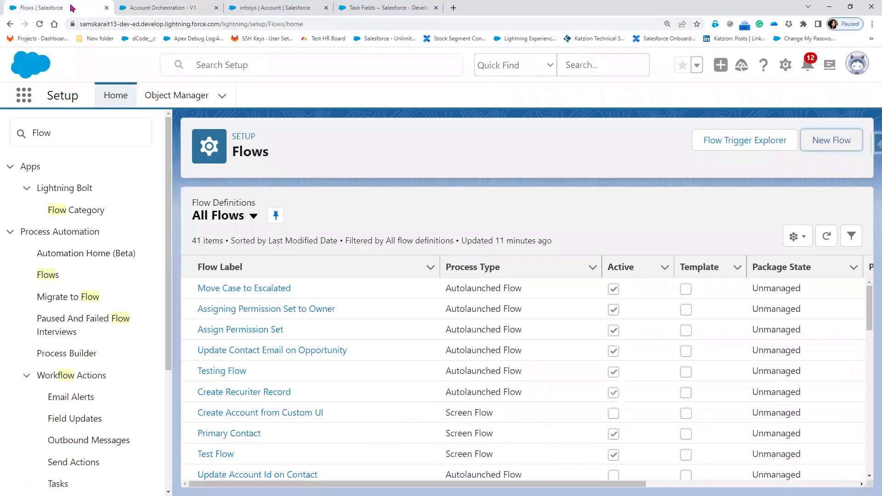
click(827, 147)
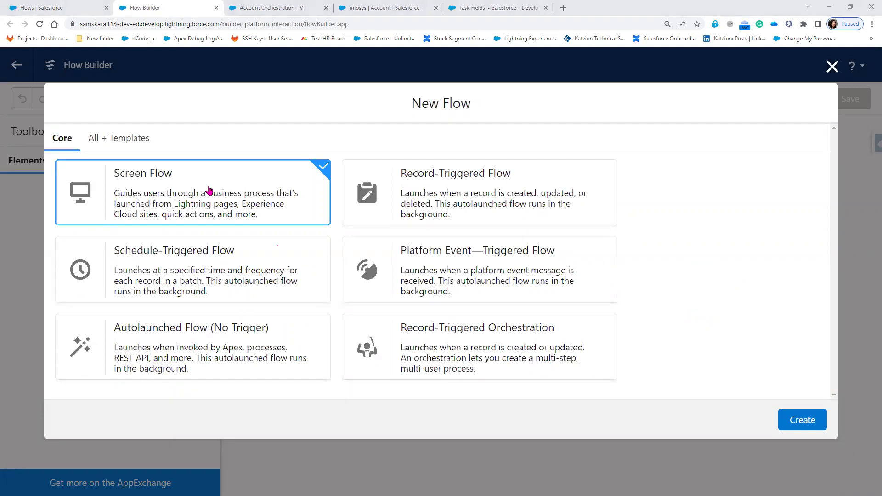
click(798, 420)
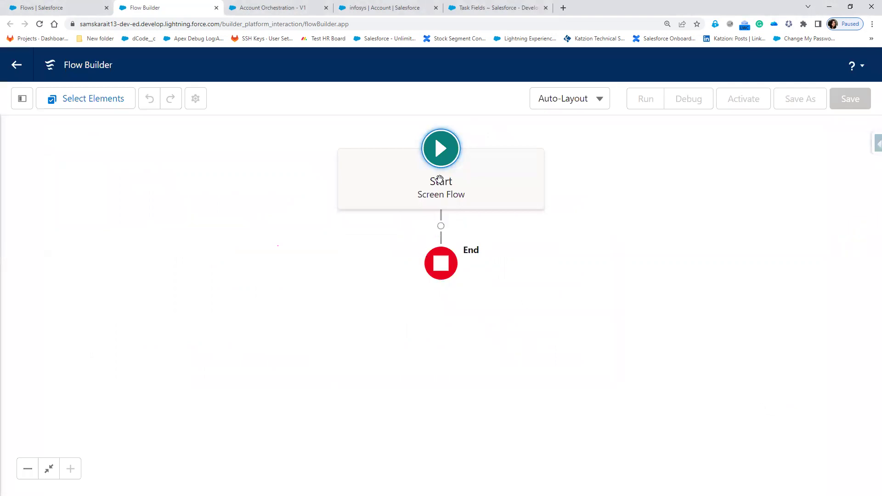
click(442, 229)
- Add a screen with Display Text reading 'This is Screen 1' and 'Use this page to create Selling Checklist'
click(385, 295)
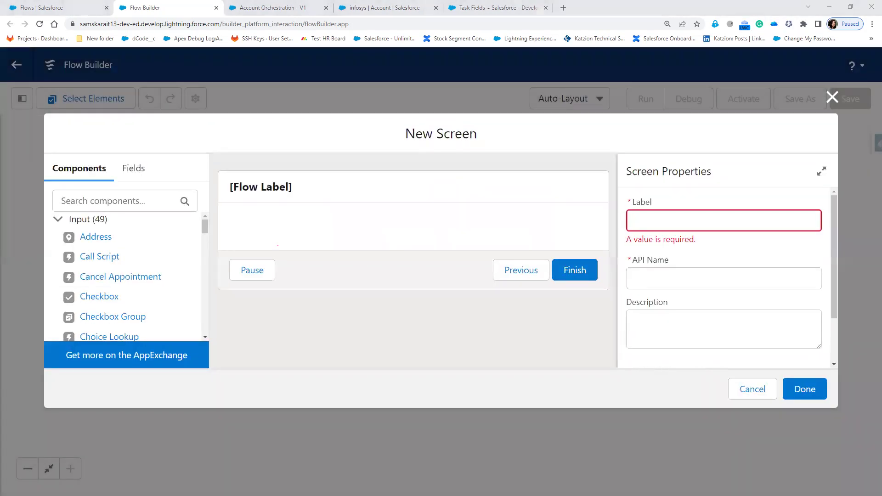
click(128, 200)
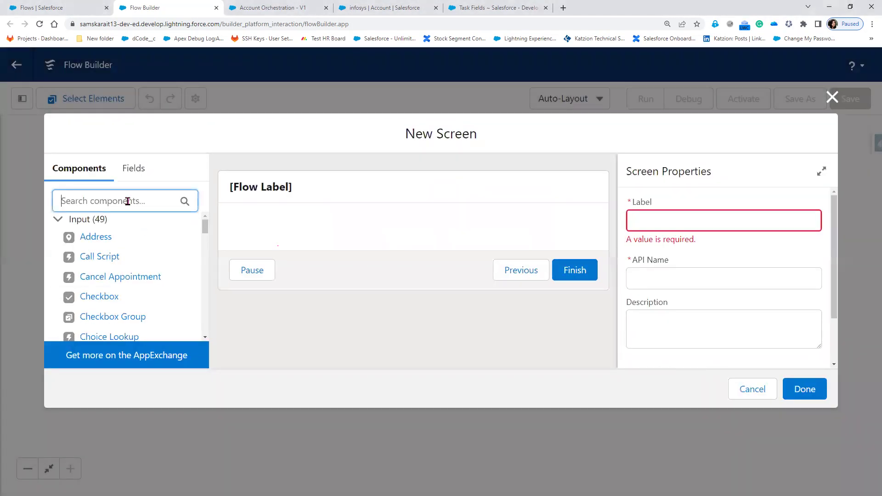
text(Display)
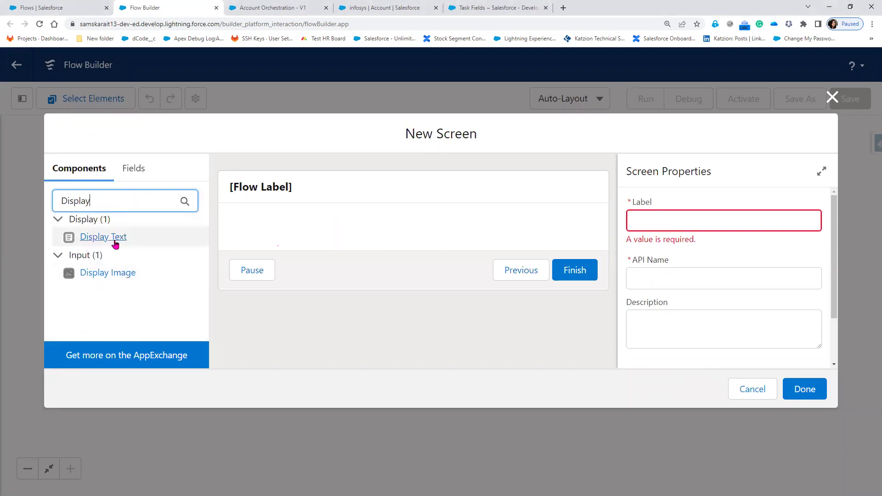
click(112, 238)
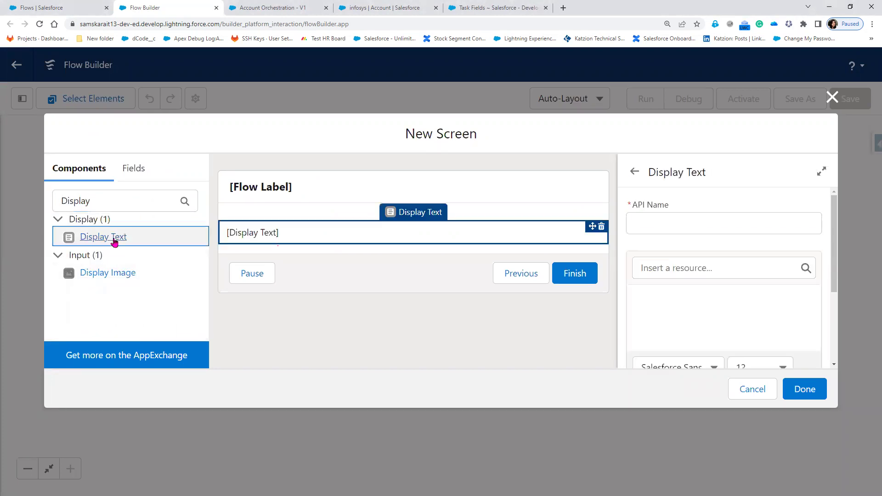
click(654, 301)
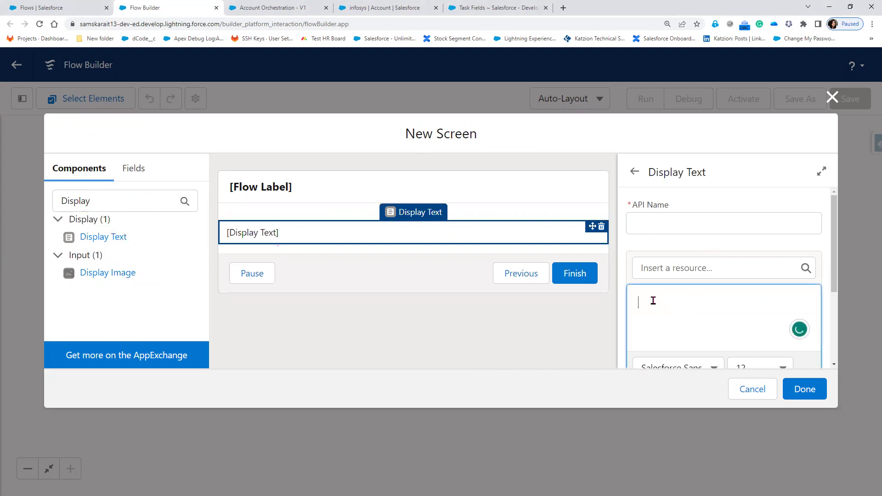
text(This is Creen)
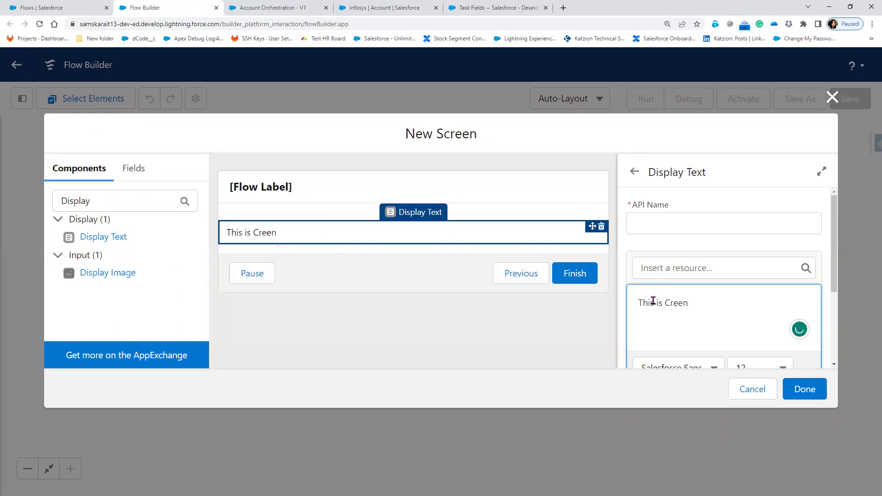
key(BackSpace)
key(BackSpace)
key(BackSpace)
key(BackSpace)
text(creen 1)
key(Return)
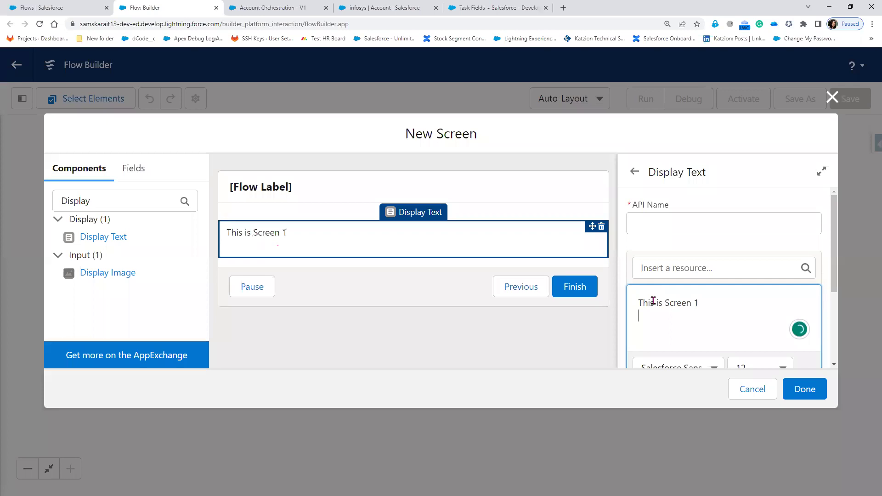
key(Return)
text(Use)
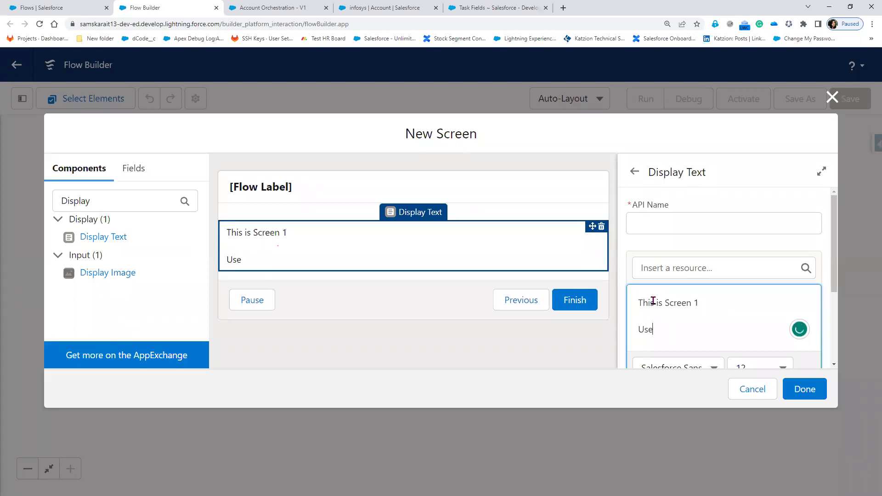
text( this page to create)
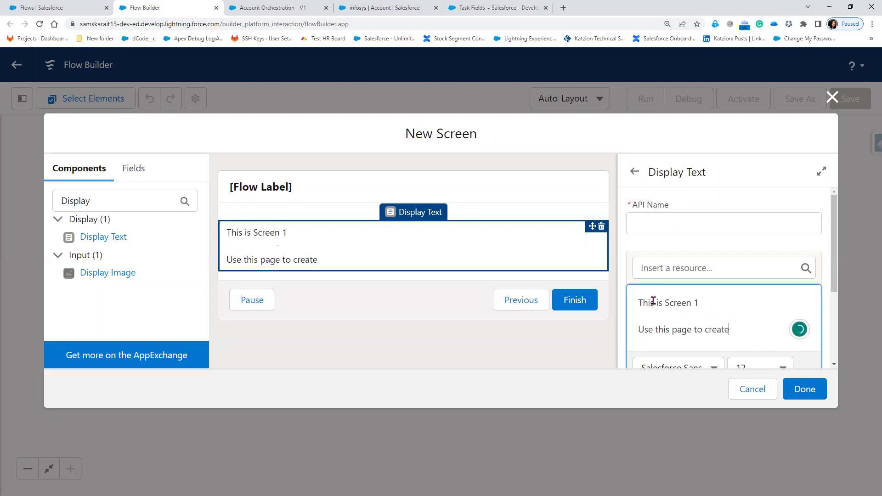
text( Selling Checklist)
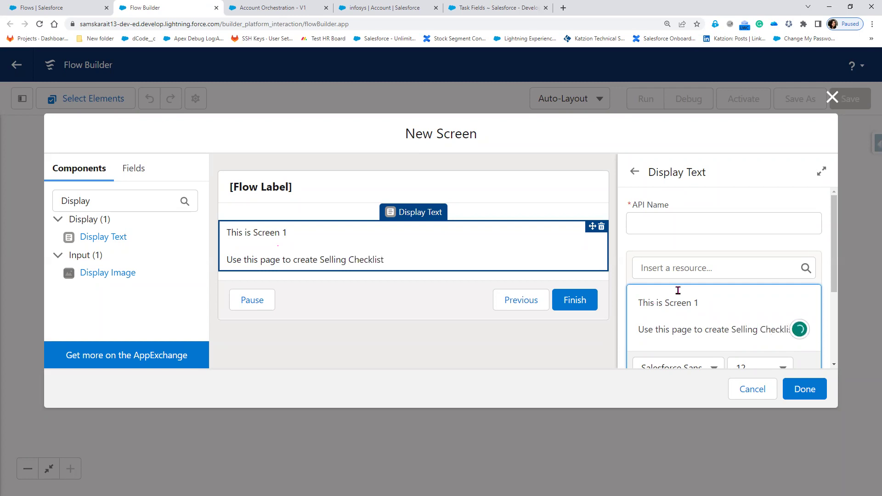
- Give the Display Text component the API name Screen_1
click(641, 223)
text(Screen)
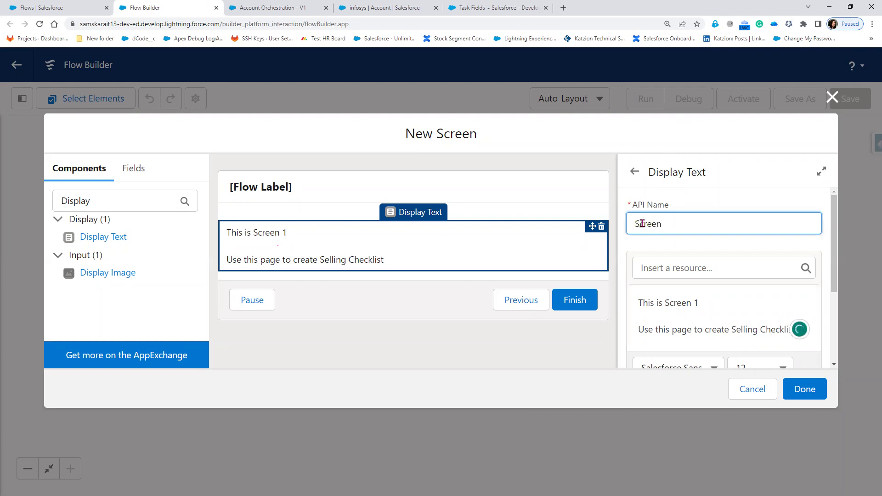
text(_1)
click(723, 307)
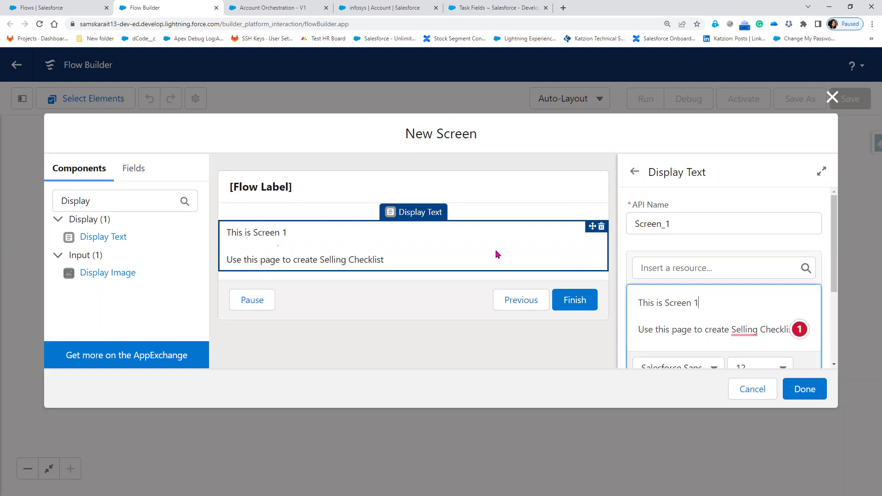
click(331, 186)
- Label the screen 'Screen 1' and trim the Display Text component's API name
click(676, 227)
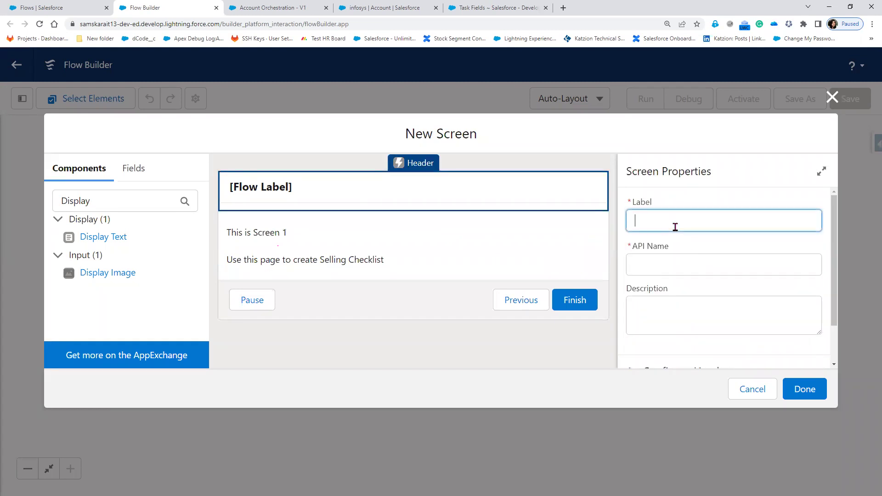
text(Screen 1)
key(Tab)
click(282, 247)
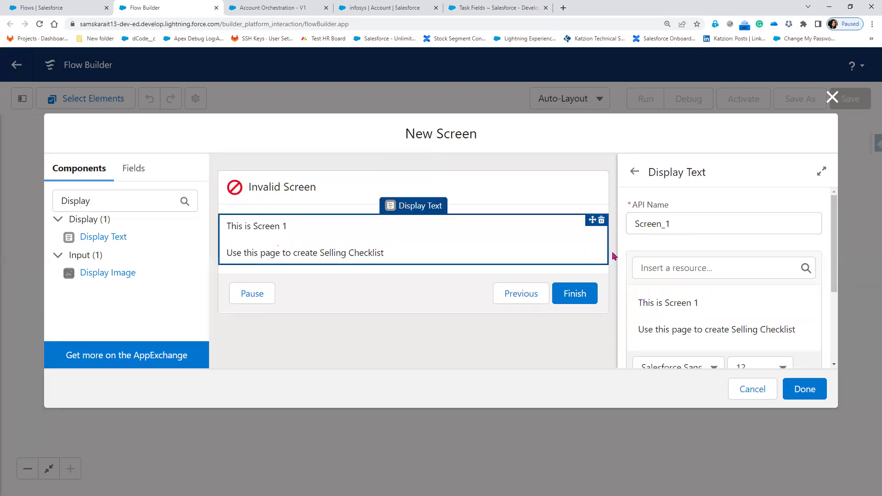
click(664, 223)
key(BackSpace)
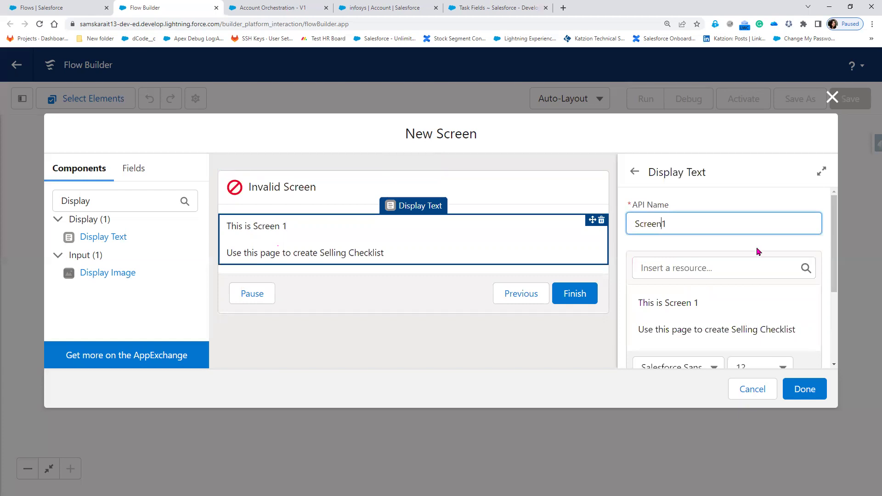
- Resolve the duplicate API name so the screen gets Screen_1, and finish Screen 1
click(277, 202)
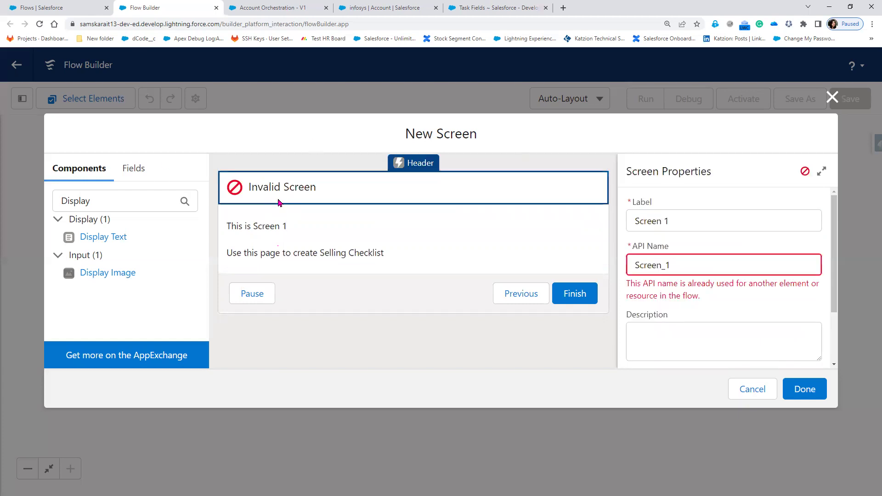
click(321, 226)
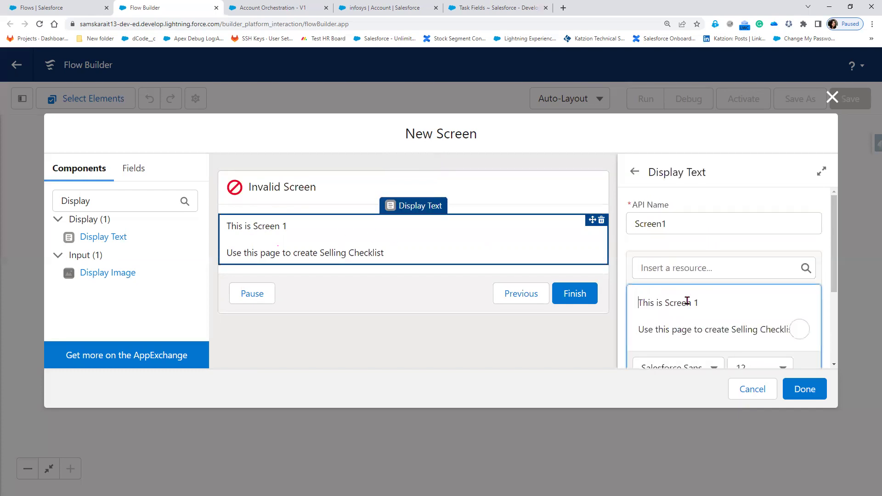
scroll(685, 304, down, 3)
click(339, 210)
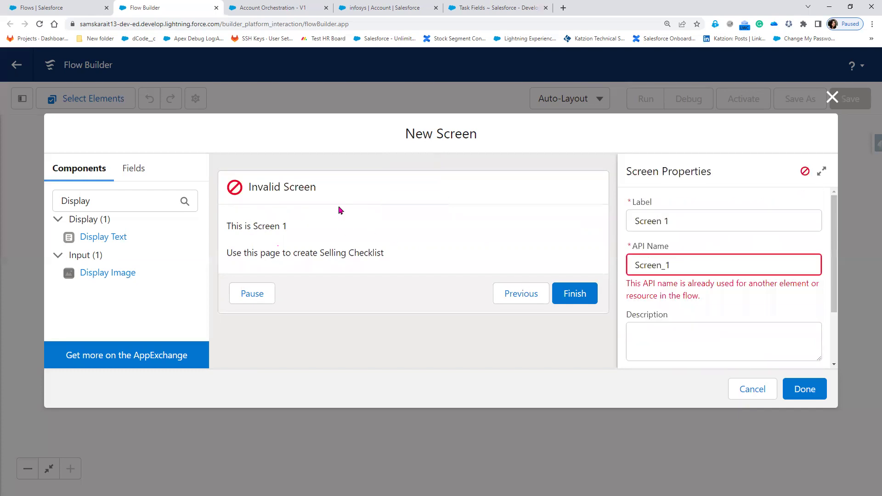
click(699, 271)
key(BackSpace)
key(BackSpace)
key(BackSpace)
key(BackSpace)
key(BackSpace)
key(BackSpace)
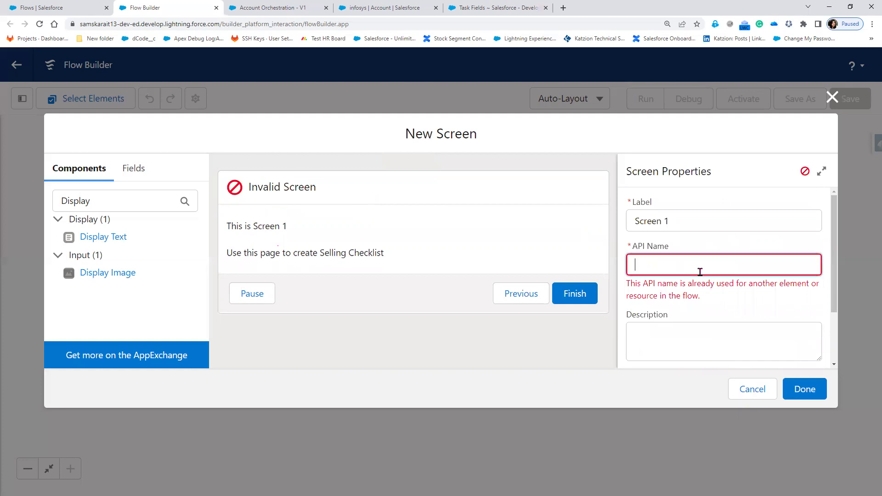
click(700, 224)
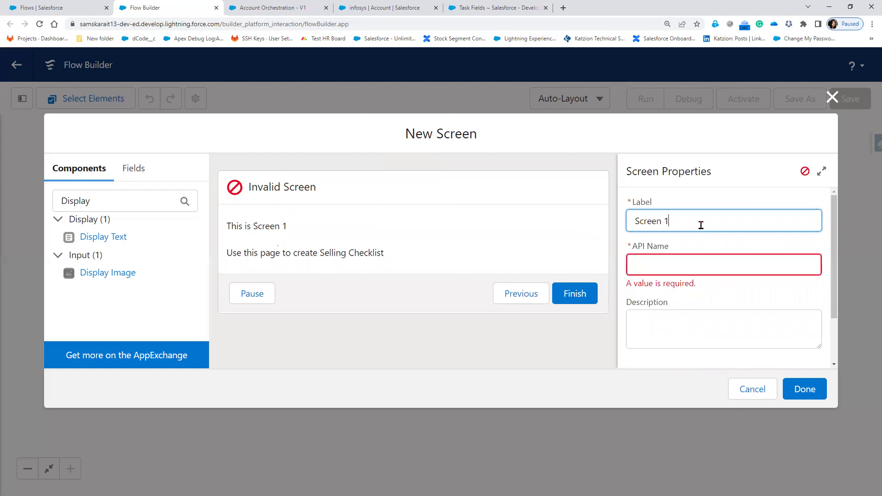
click(664, 265)
scroll(721, 316, down, 1)
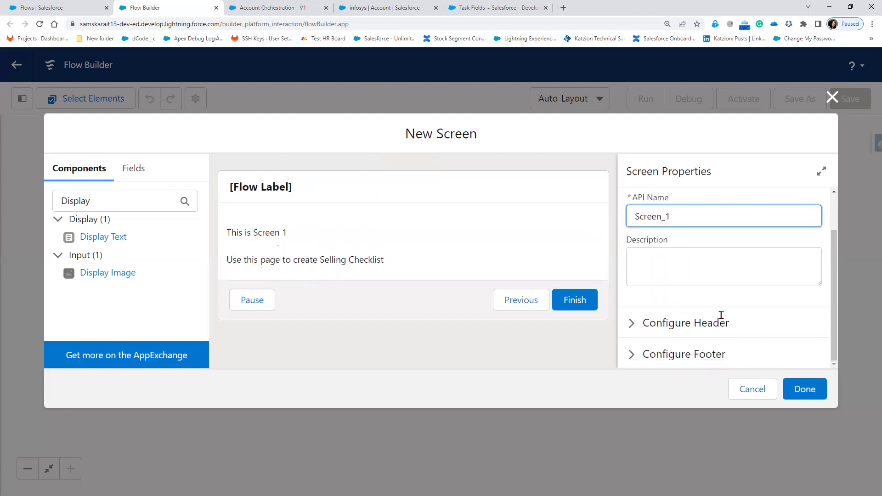
click(792, 393)
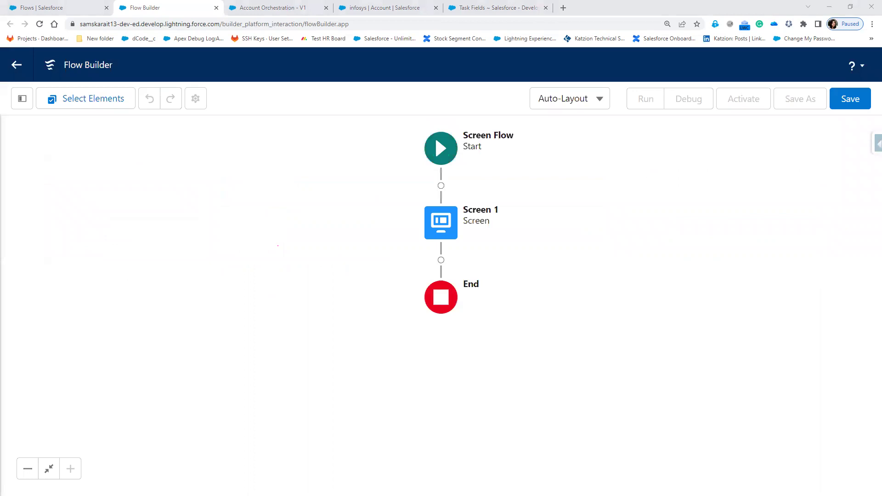
- Add a screen labelled 'Screen 2' after Screen 1 and place a Display Text component on it
click(442, 261)
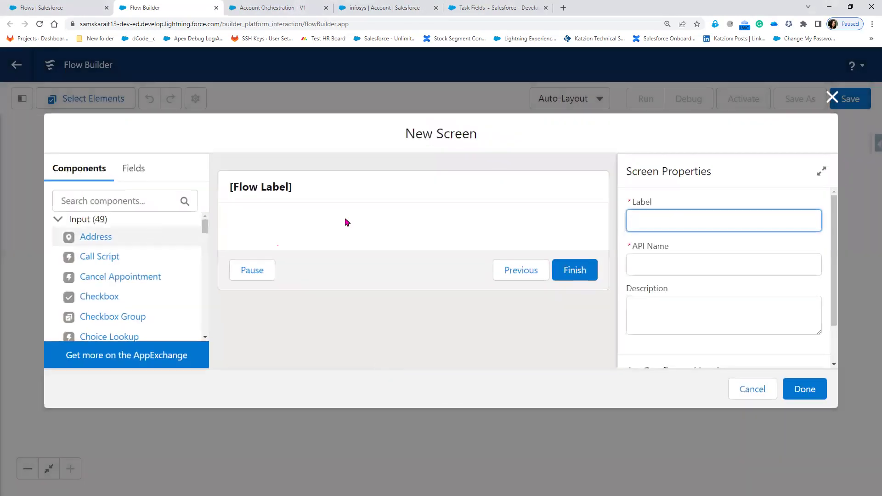
text(Screen 2)
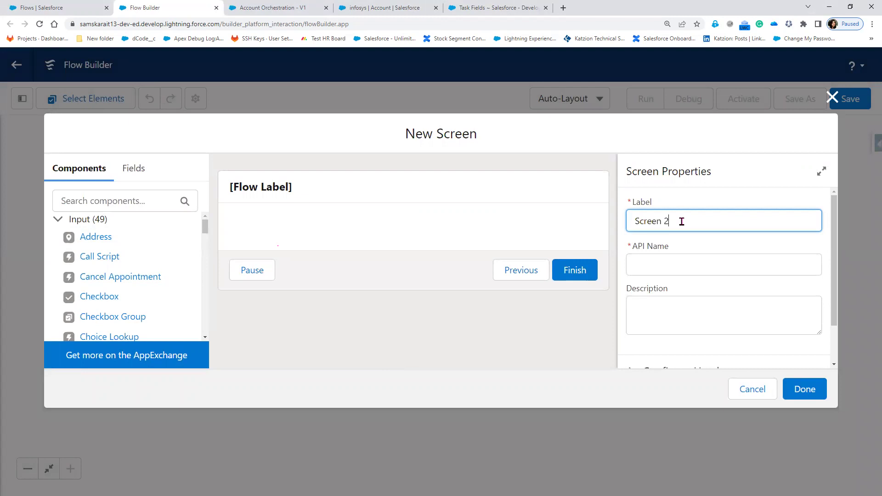
click(348, 347)
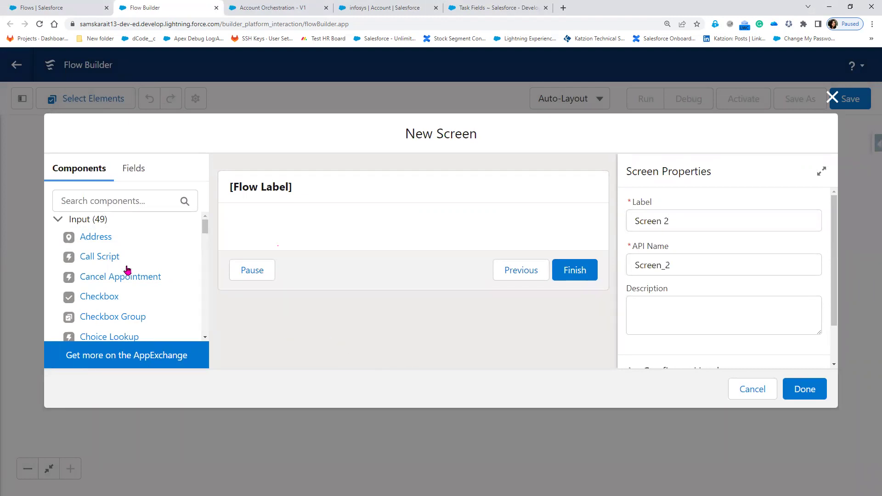
click(127, 203)
text(S)
key(BackSpace)
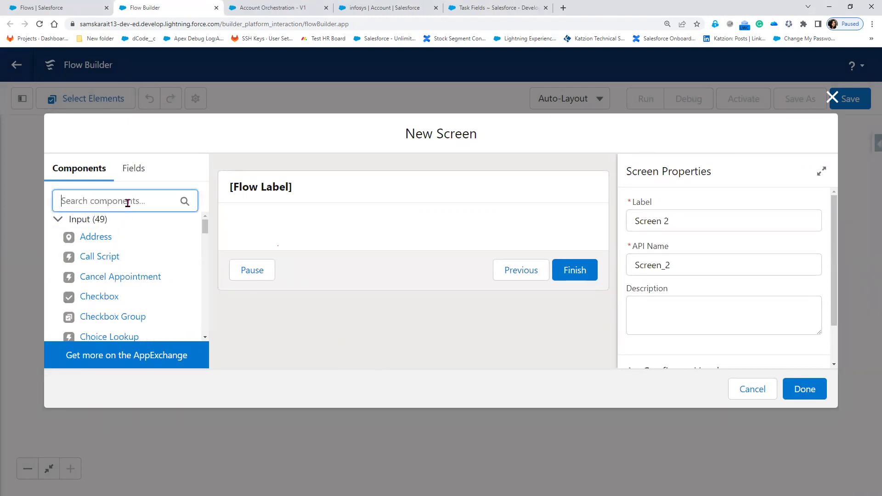
text(Disp)
drag(104, 237, 278, 228)
- Enter the text 'in Stage 1/Step2 /screen 2' and 'Use this screen to confirm the Selling Checklist'
click(683, 304)
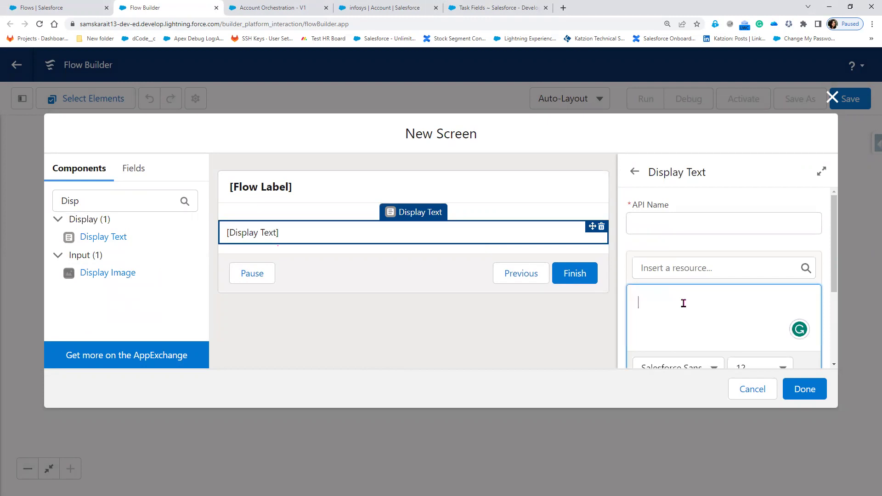
text(in Step 1)
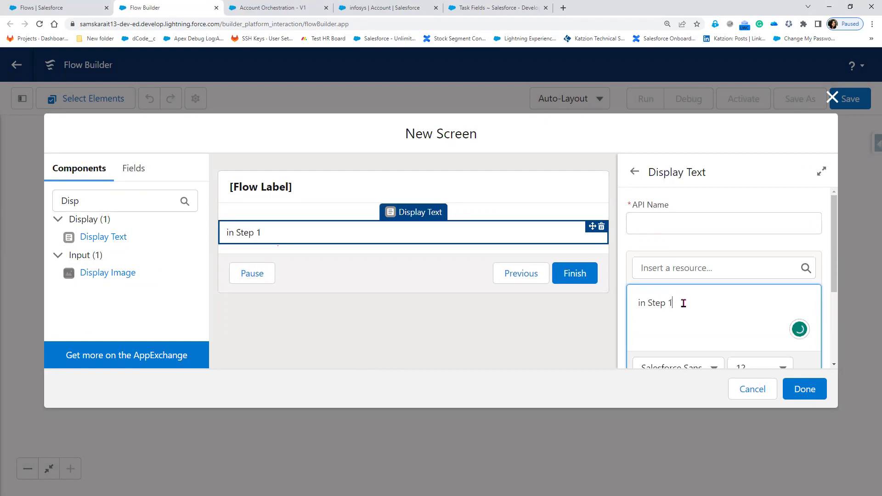
key(BackSpace)
key(BackSpace)
text(age 1/Step2)
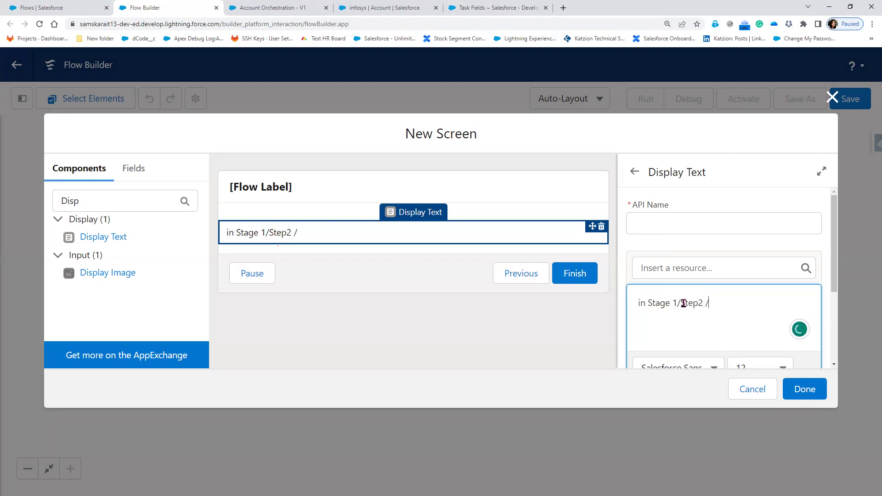
text( /screen 2)
key(Return)
text(Use this screen to confirm the)
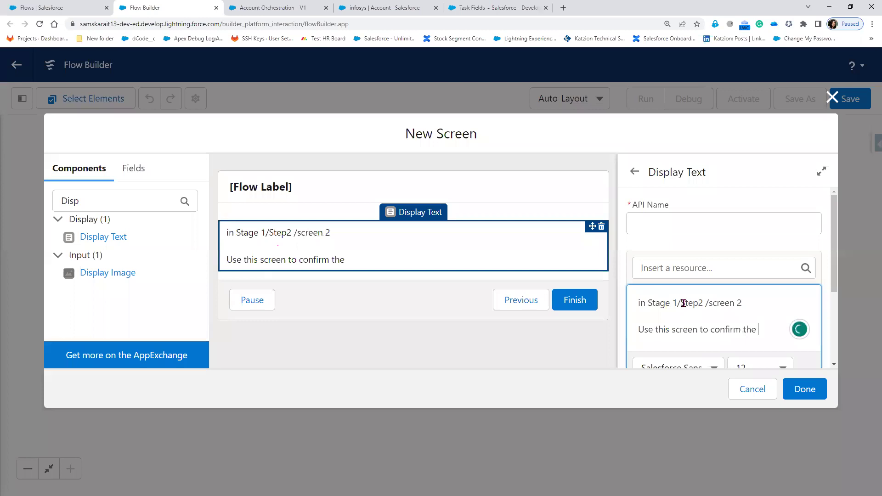
text( Selling Checklist)
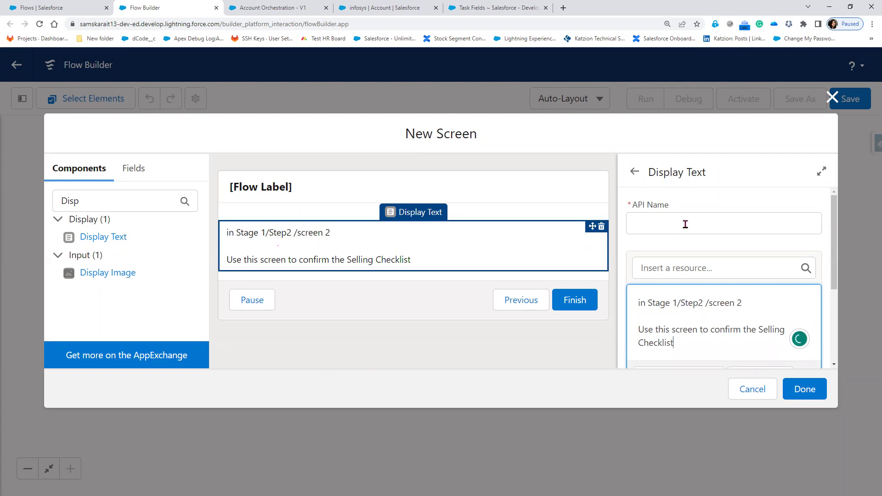
- Name the component Screen2, correct the first line to Step1, and finish Screen 2
click(685, 224)
text(Screen2)
click(757, 202)
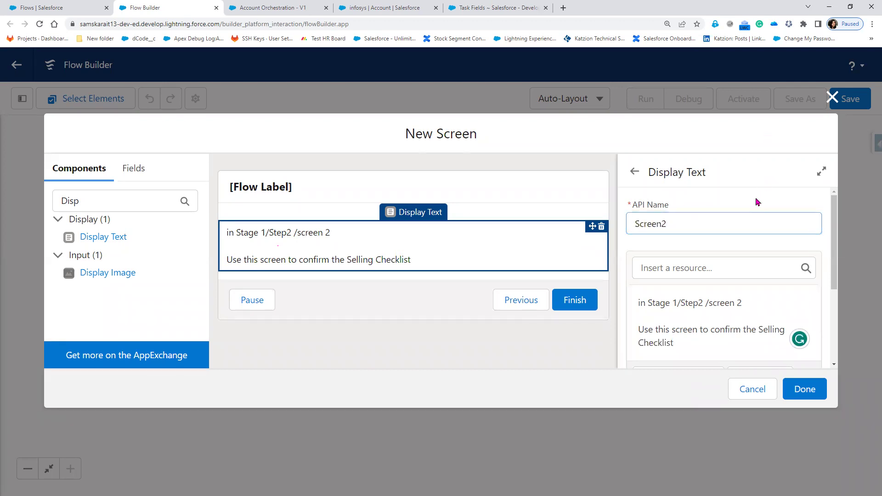
click(701, 303)
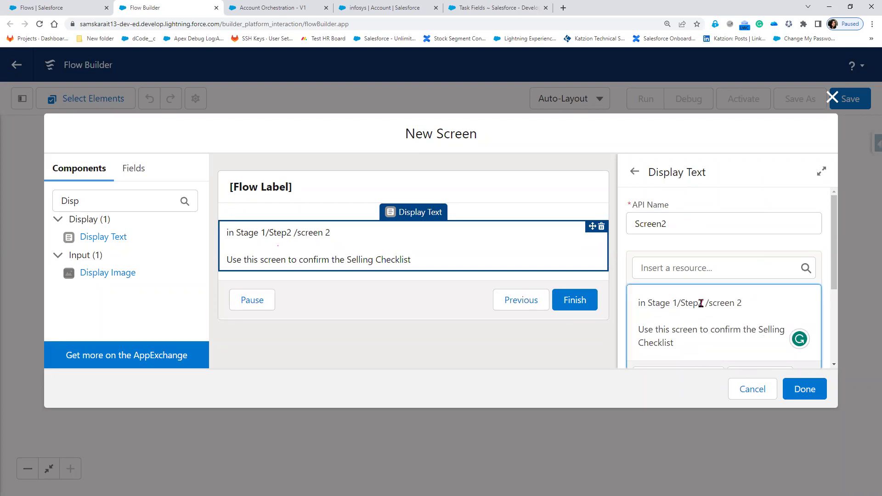
key(BackSpace)
text(1)
drag(749, 303, 627, 307)
key(ctrl+c)
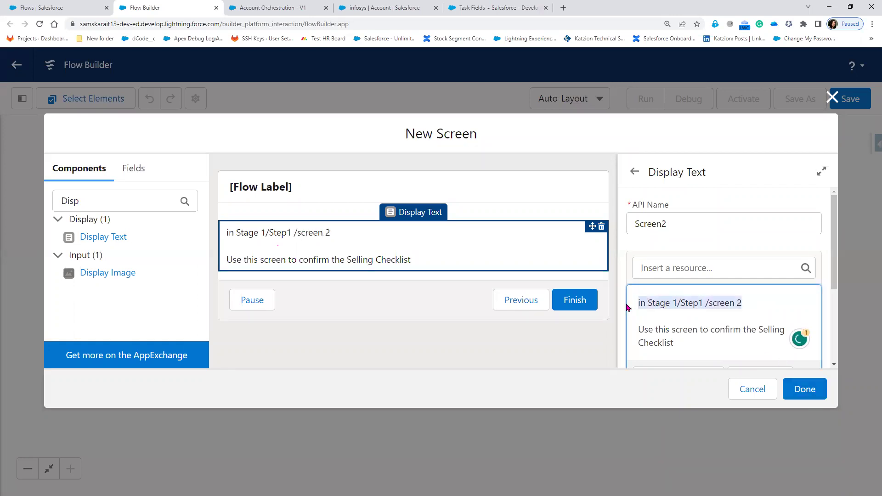
click(801, 390)
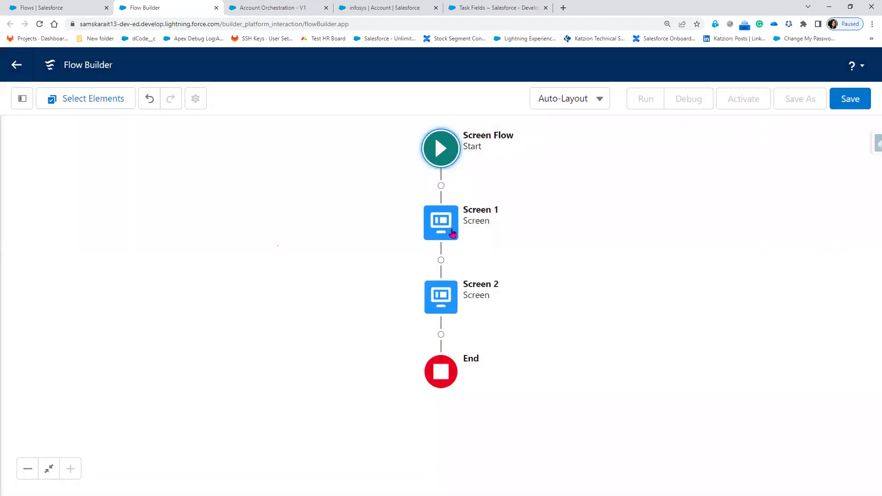
- Edit Screen 1's display text to add the pasted stage and step line after 'This is Screen 1'
double_click(454, 233)
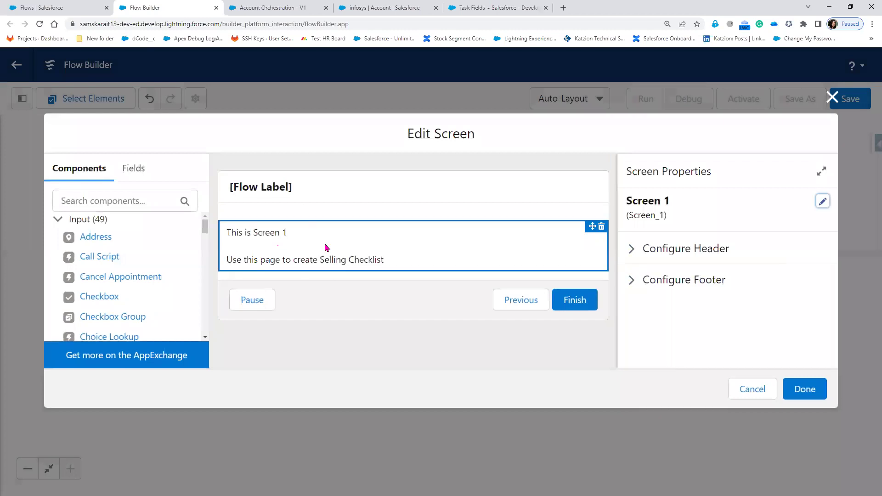
click(327, 247)
click(706, 301)
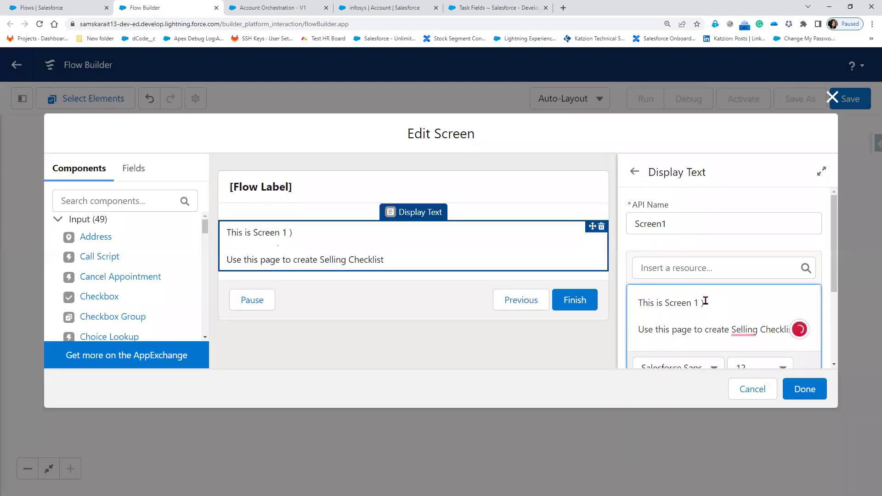
text(()
key(ctrl+v)
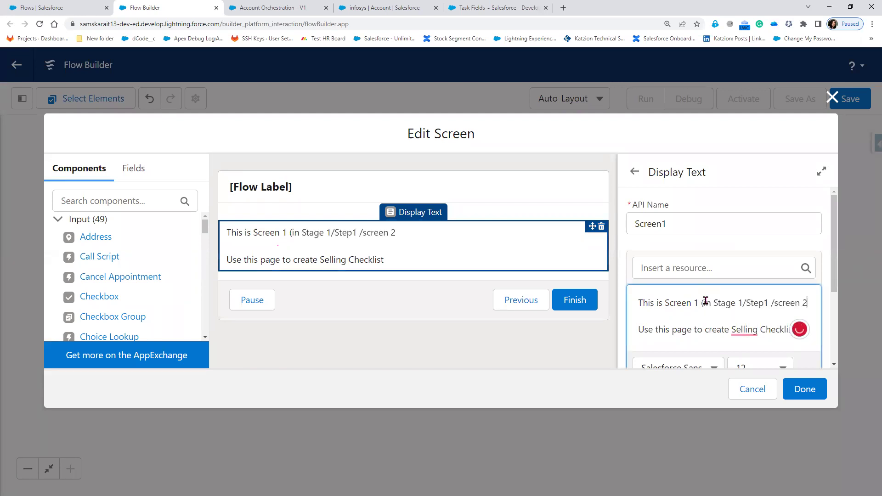
key(BackSpace)
text(1))
mouse_move(744, 332)
click(756, 370)
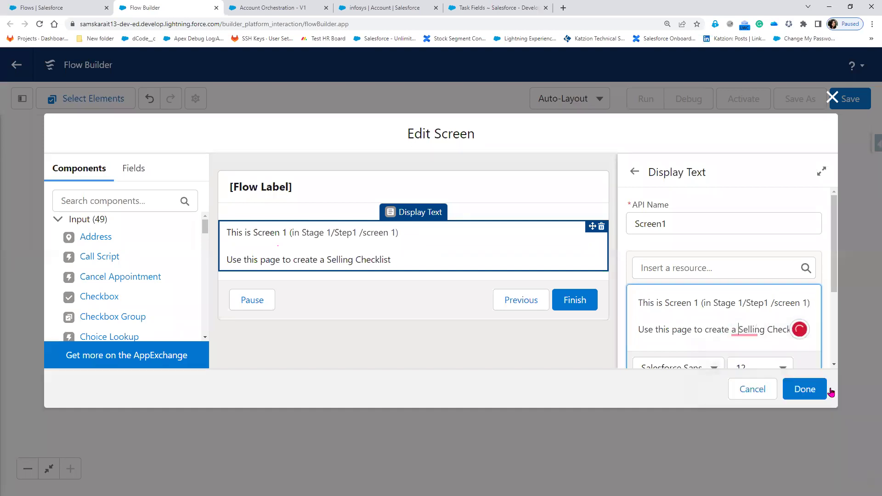
click(816, 391)
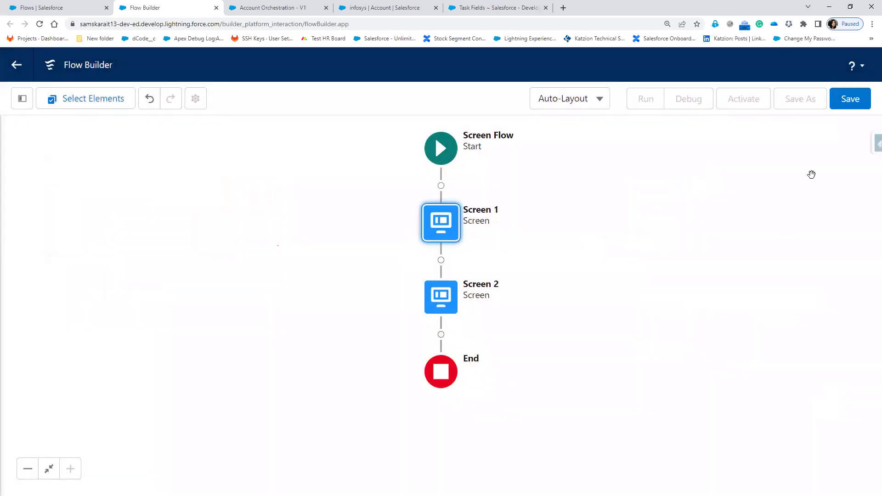
- Save the screen flow as Flow 1, activate it, and return to Account Orchestration
click(862, 106)
click(379, 222)
text(Flow 1)
key(Tab)
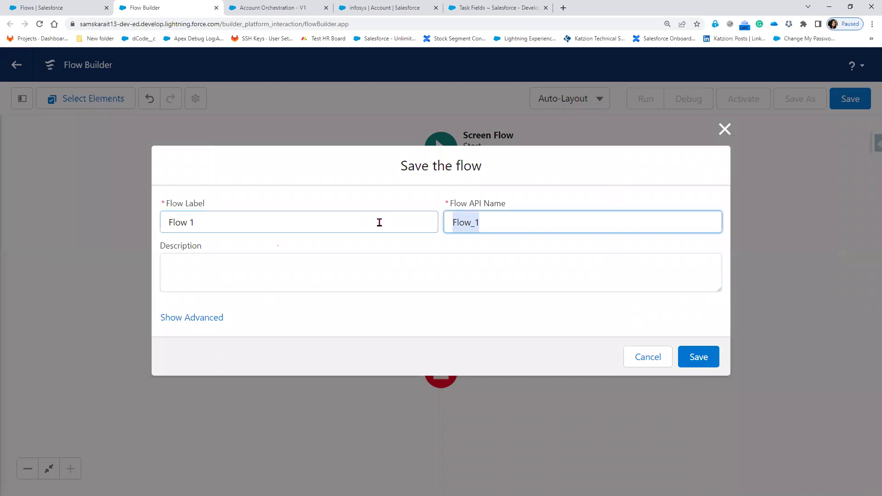
click(699, 362)
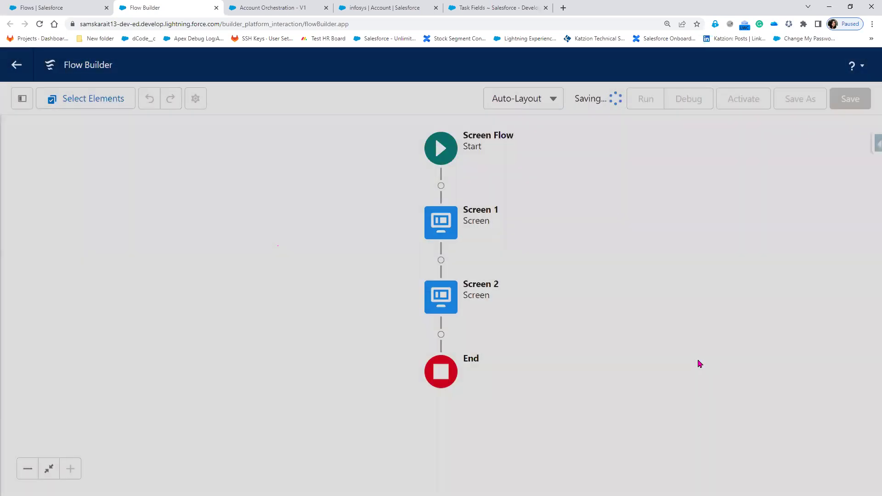
click(749, 107)
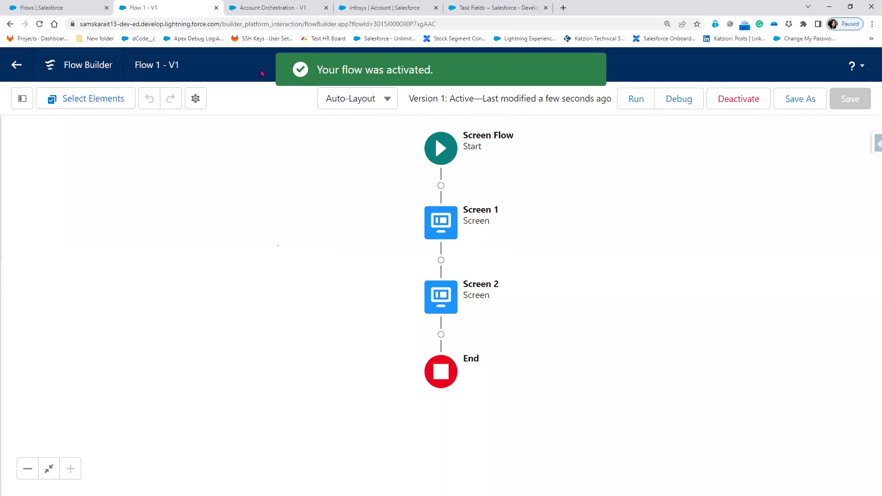
click(281, 7)
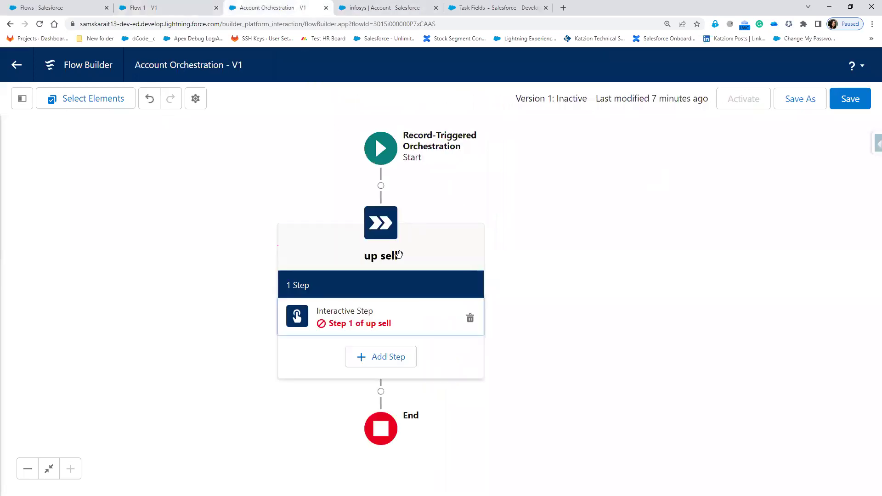
- Reload the Account Orchestration page and add an Interactive Step under the up sell stage
click(40, 23)
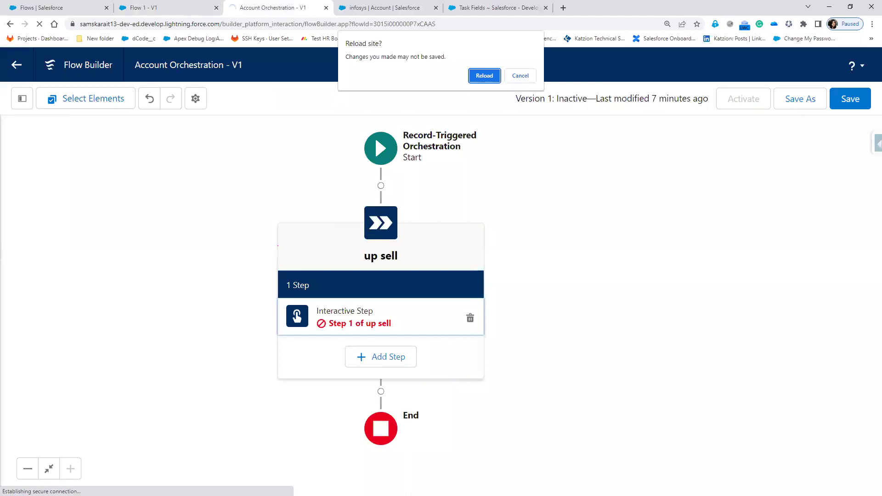
click(488, 81)
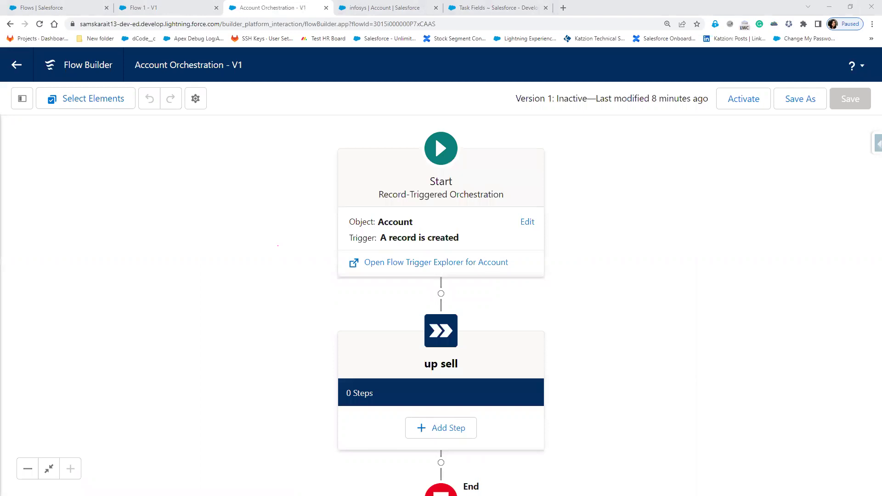
click(440, 428)
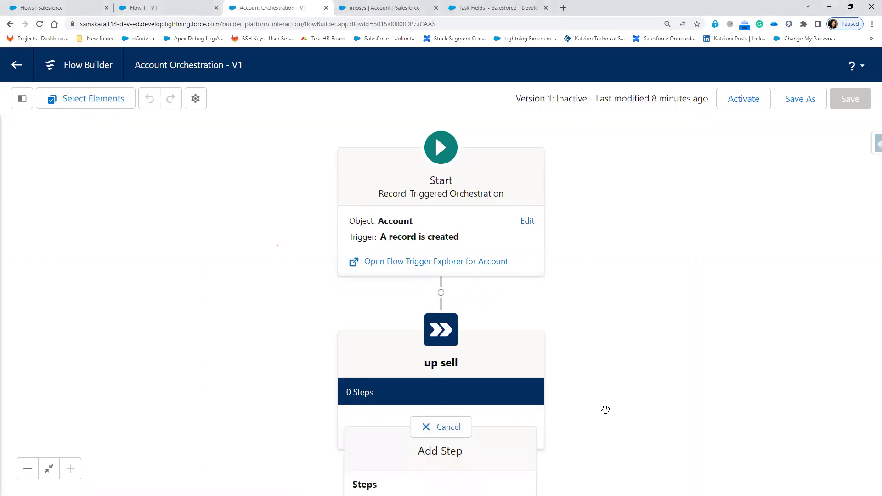
click(581, 358)
drag(581, 358, 506, 259)
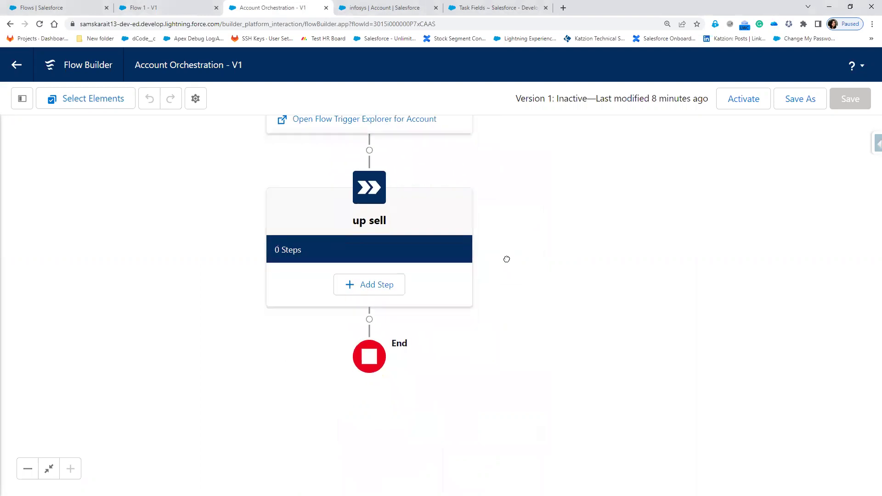
click(373, 281)
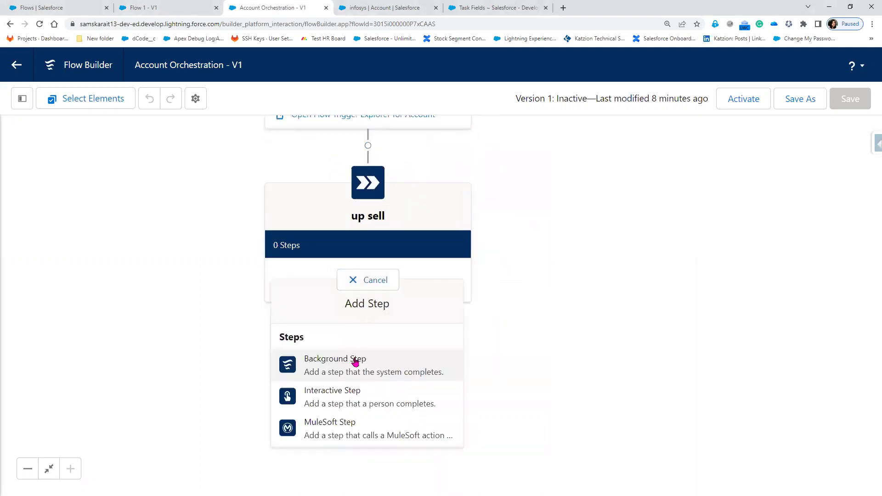
click(340, 405)
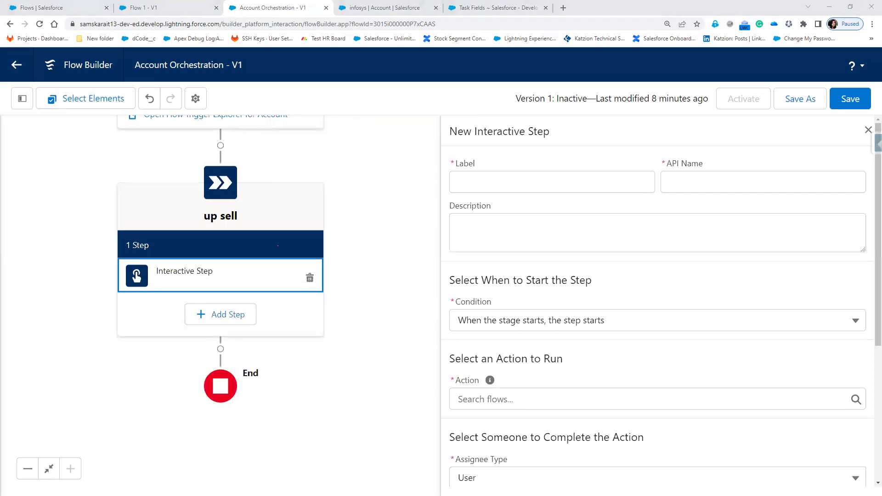
- Label the up sell interactive step 'Selling Checklist' and choose Flow 1 as its action
click(542, 183)
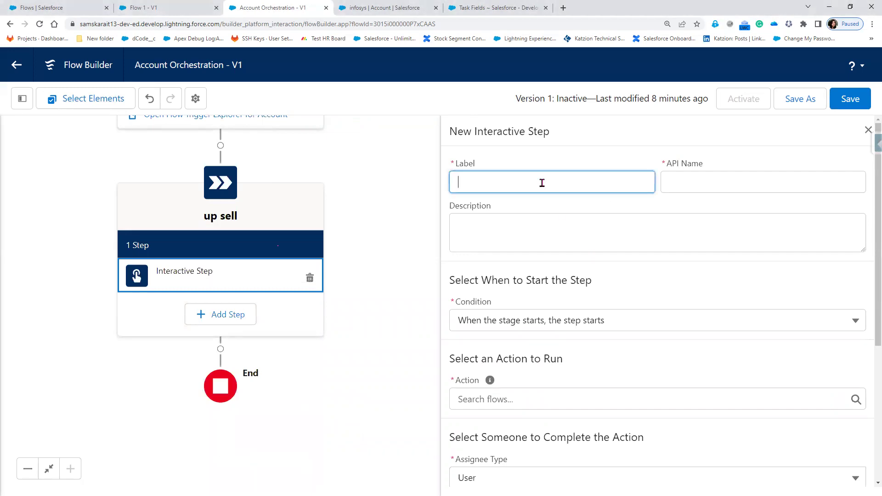
text(Selling Checklist)
key(Tab)
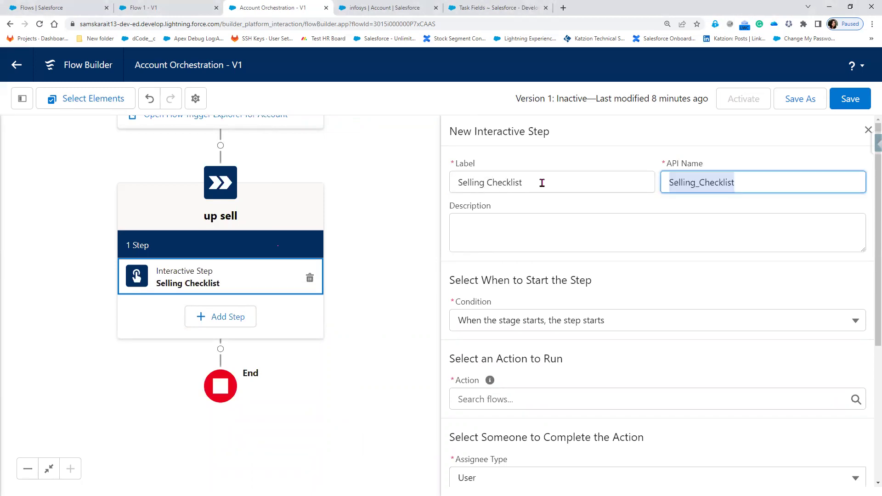
key(Tab)
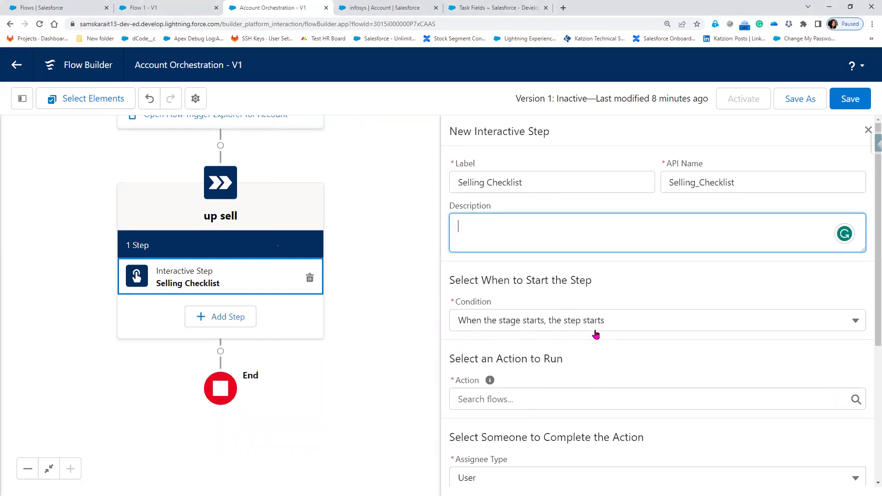
scroll(511, 308, down, 2)
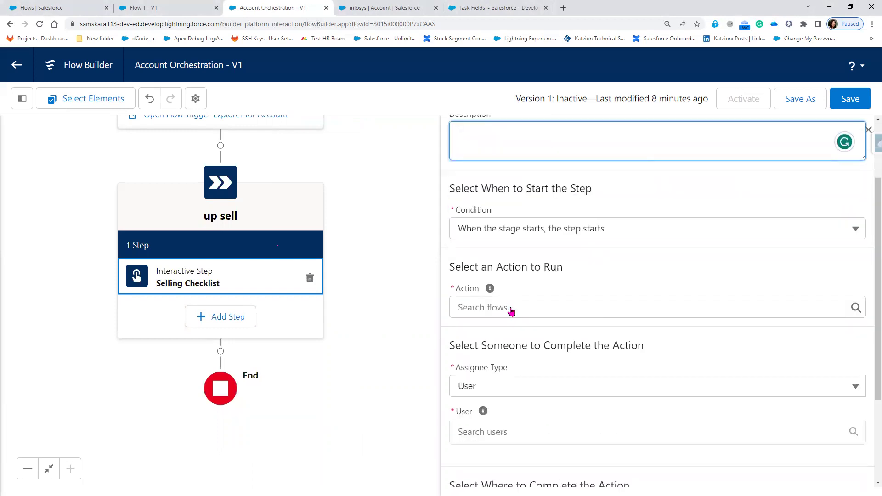
click(511, 308)
click(510, 322)
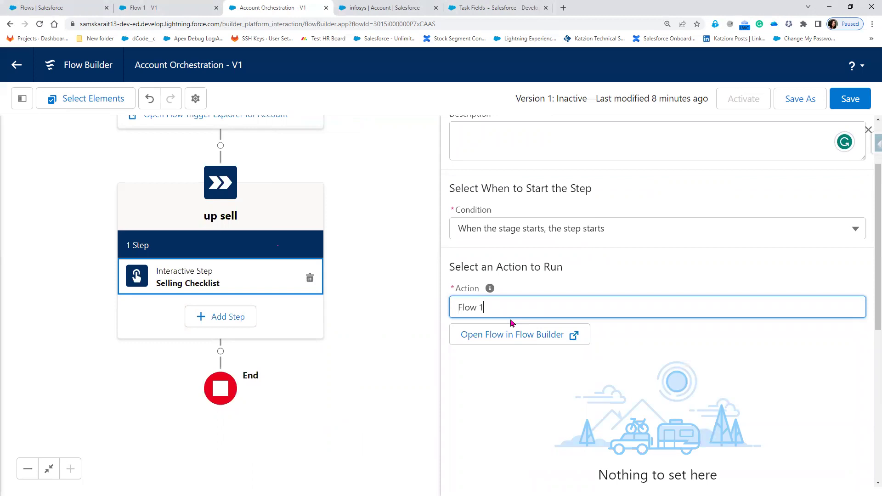
scroll(510, 321, down, 2)
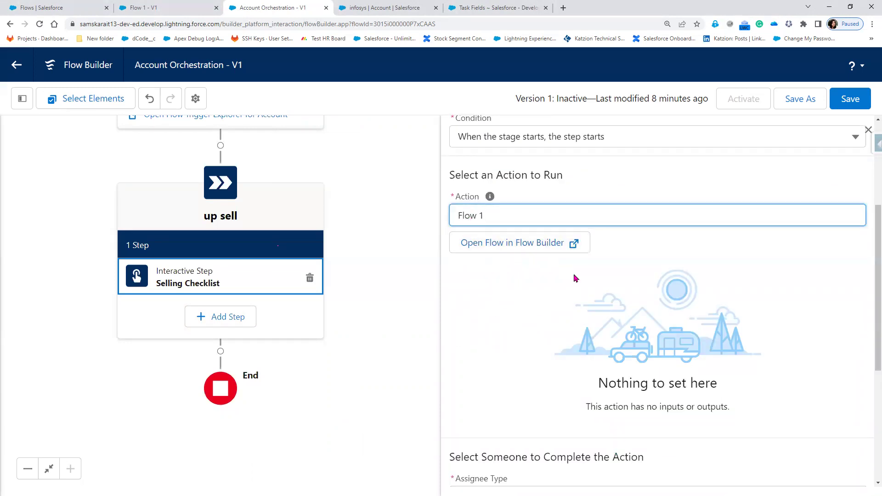
scroll(563, 341, down, 1)
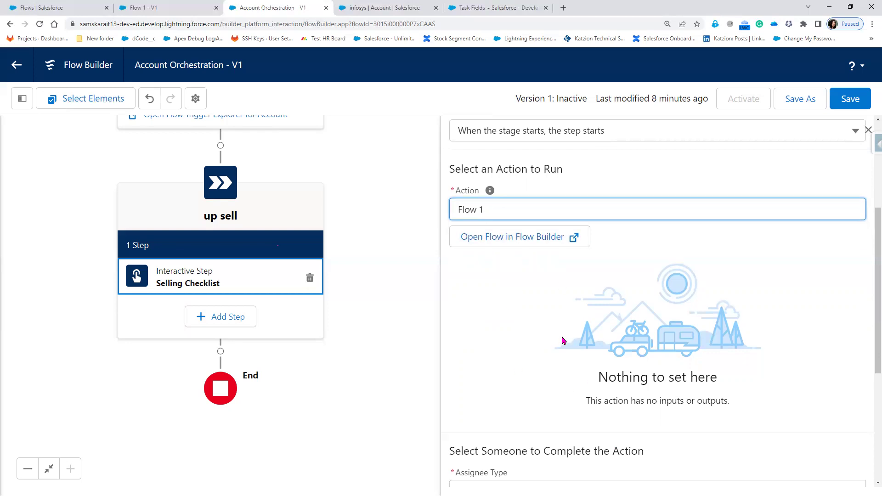
scroll(563, 341, down, 5)
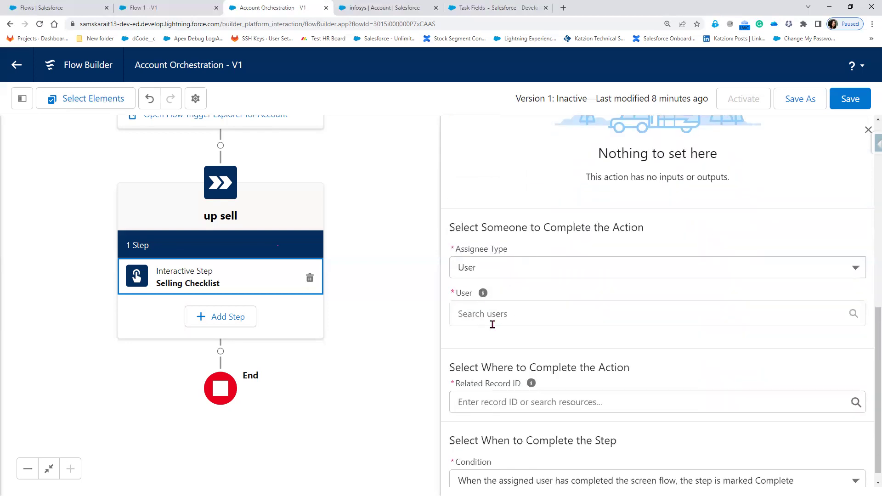
- Assign the Selling Checklist step to a user from the User list
click(492, 315)
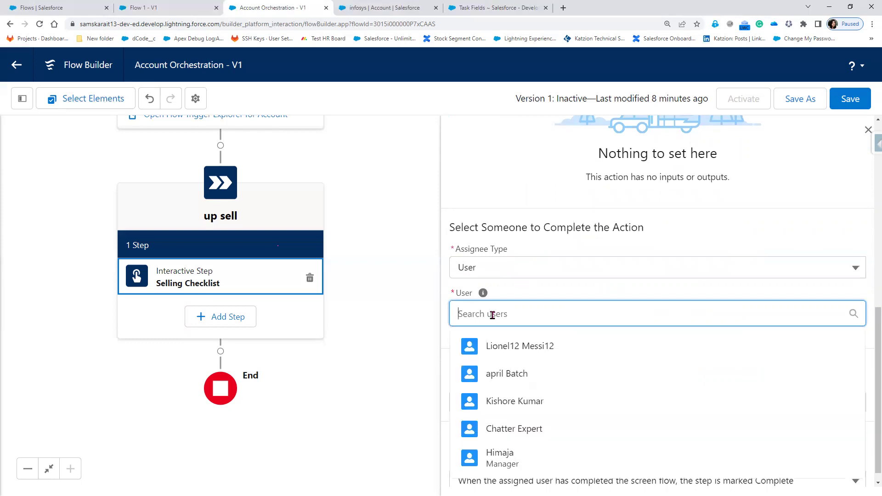
click(535, 376)
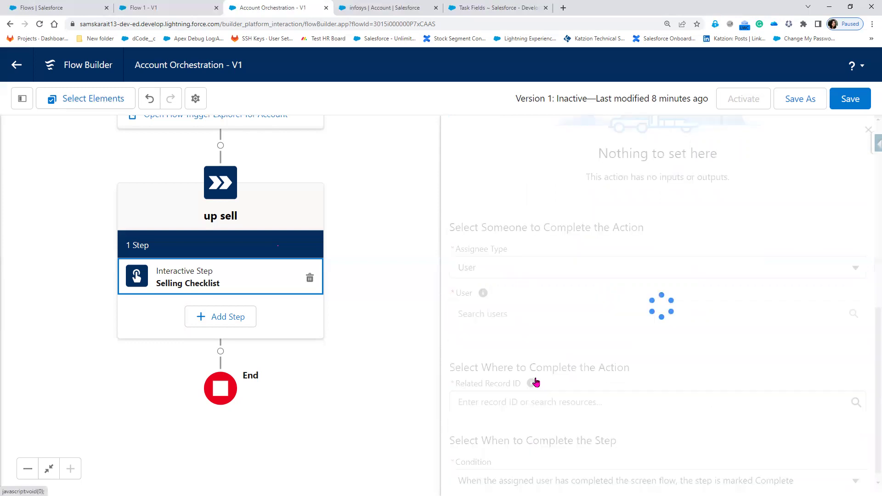
scroll(551, 363, down, 1)
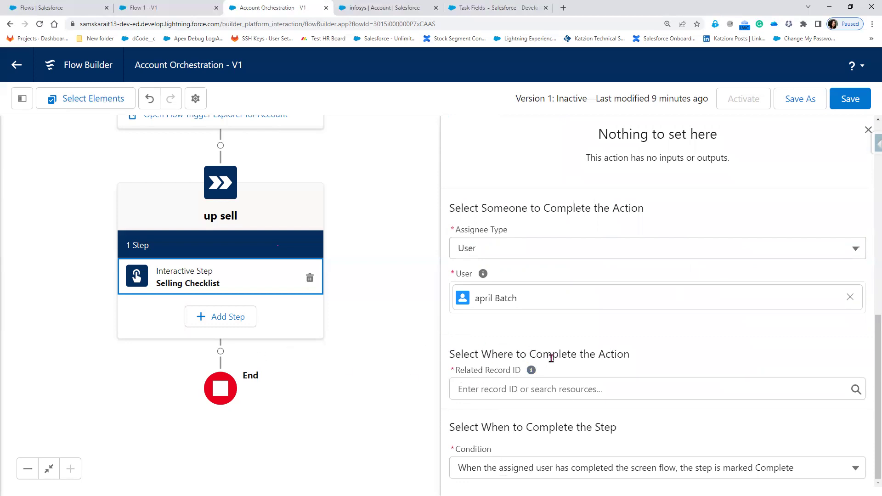
drag(526, 352, 637, 359)
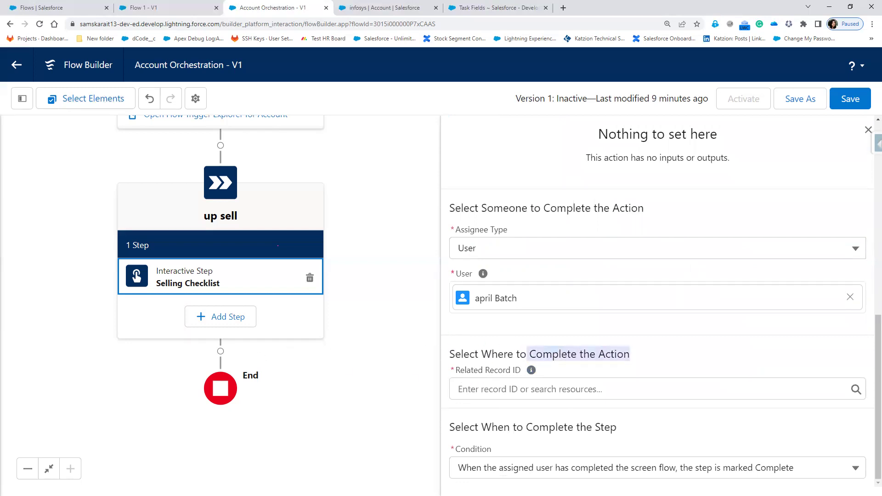
- Set Related Record ID to {!$Record.Id}, the triggering account's Id, and close the step settings
click(505, 390)
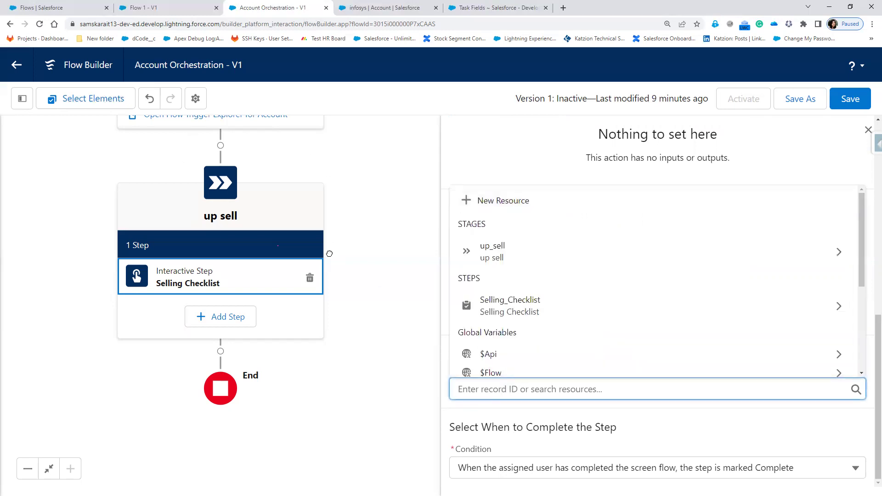
drag(329, 254, 320, 350)
scroll(532, 395, down, 1)
click(517, 374)
scroll(579, 339, down, 3)
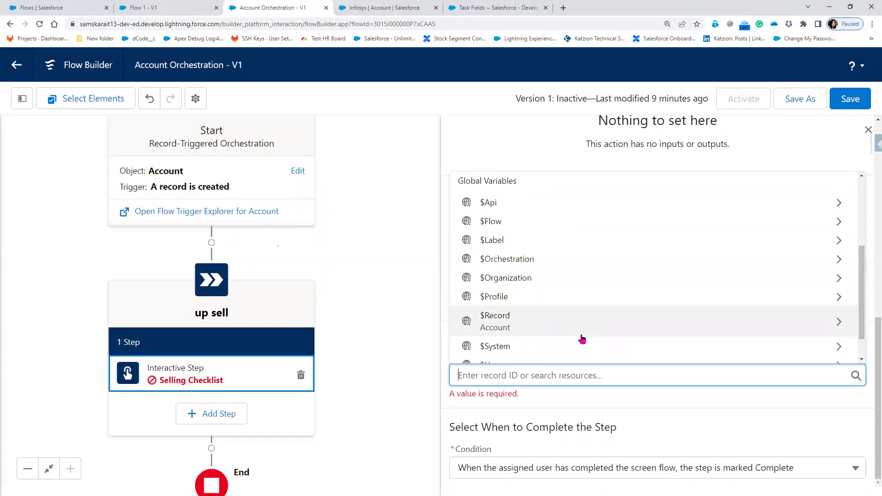
click(583, 331)
scroll(584, 331, down, 3)
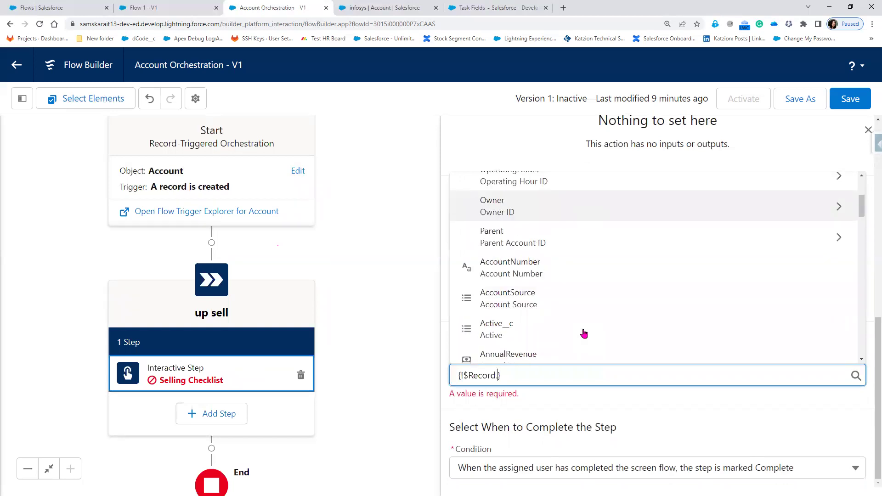
scroll(566, 327, down, 2)
text(id)
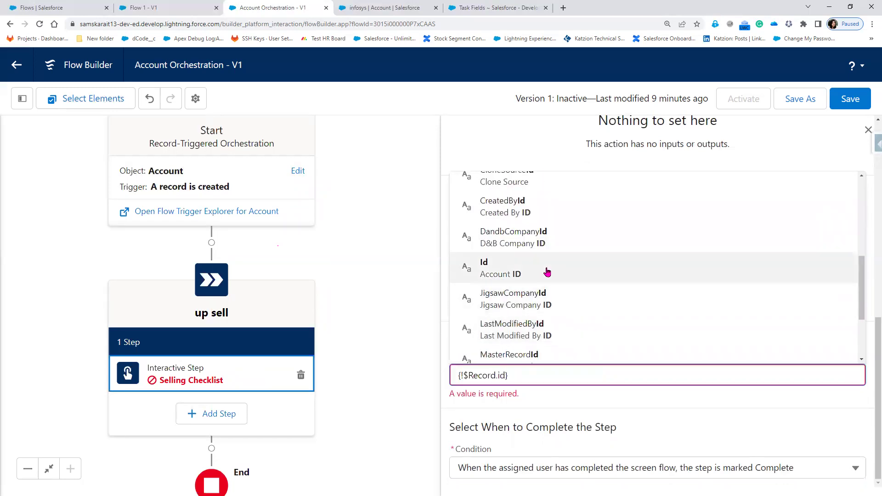
click(547, 272)
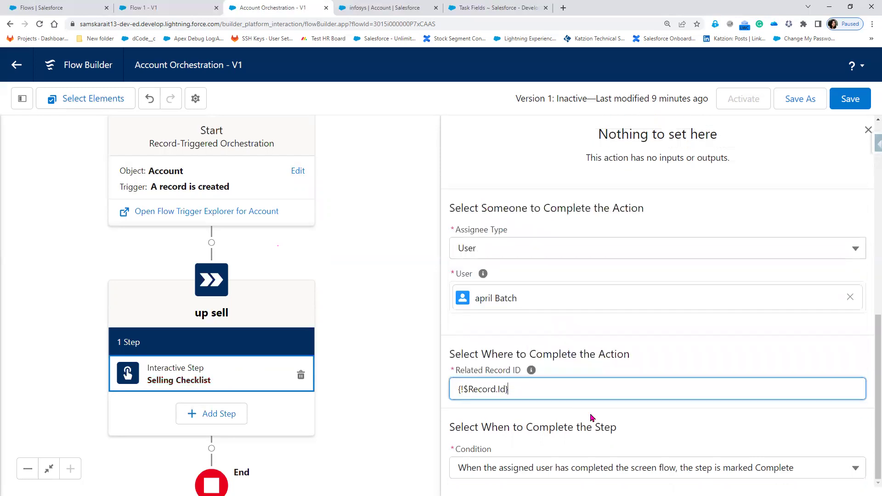
click(650, 434)
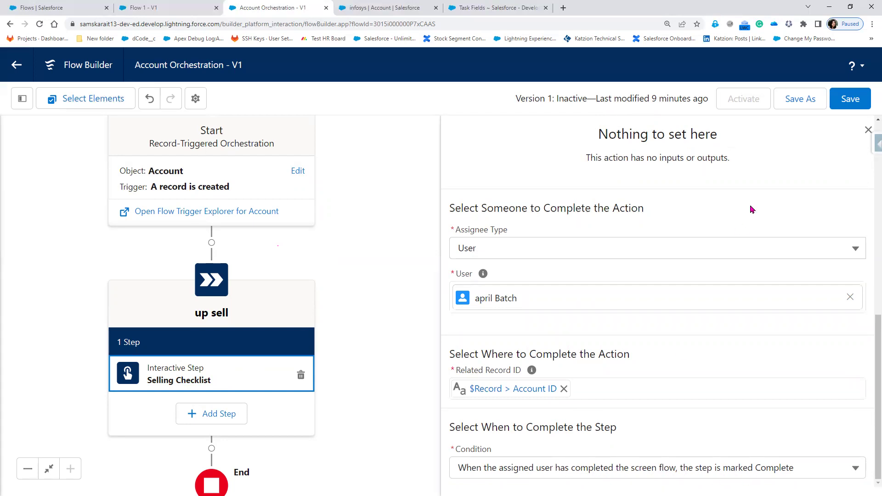
click(867, 130)
- Save the Account Orchestration and read the missing email address warning
click(855, 109)
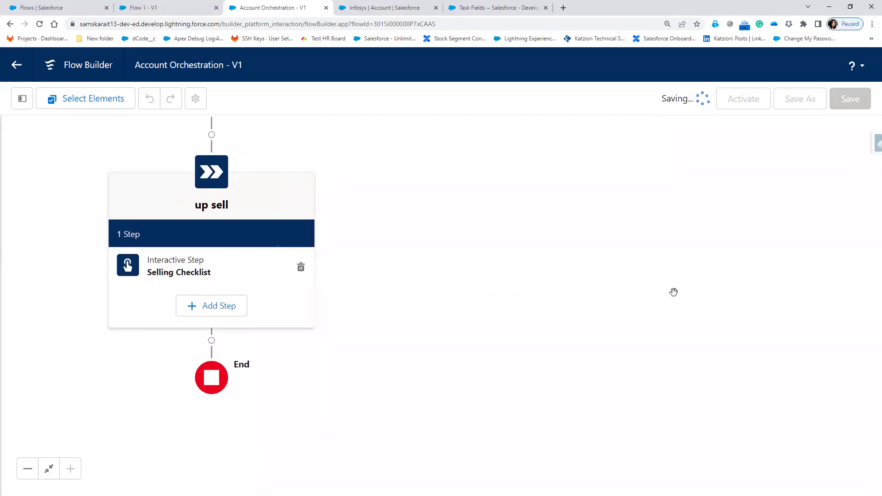
scroll(686, 242, down, 3)
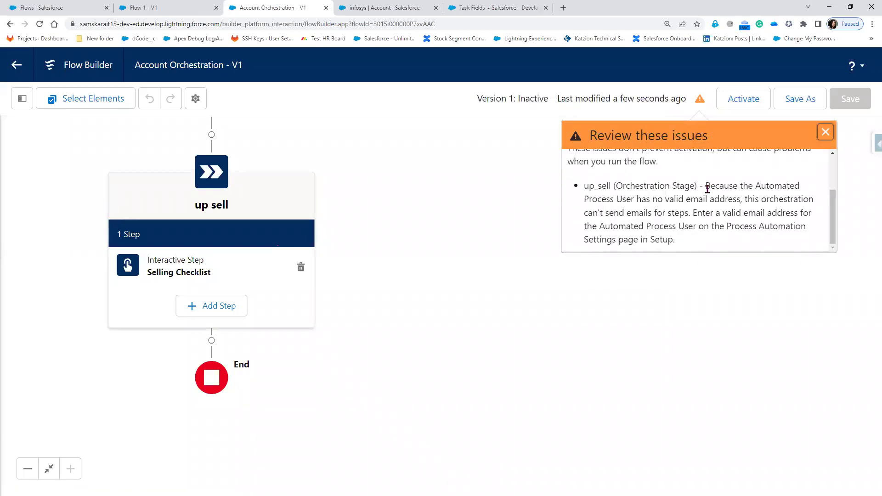
drag(705, 186, 697, 239)
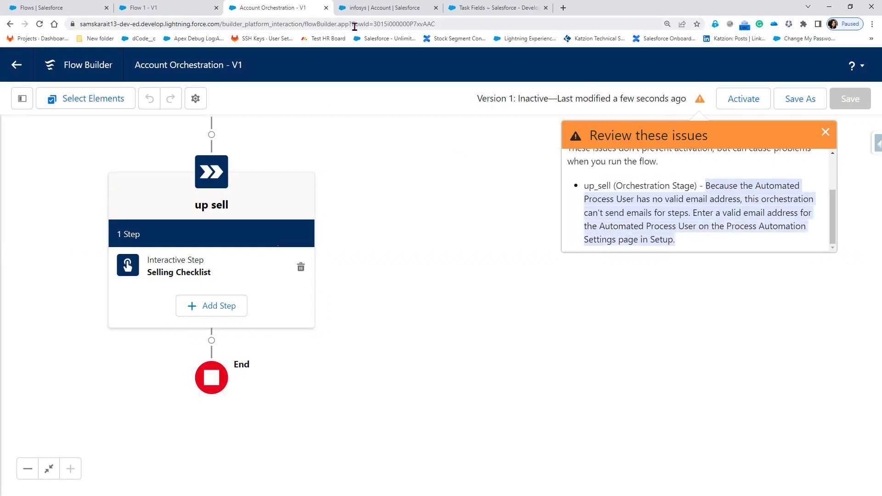
click(715, 191)
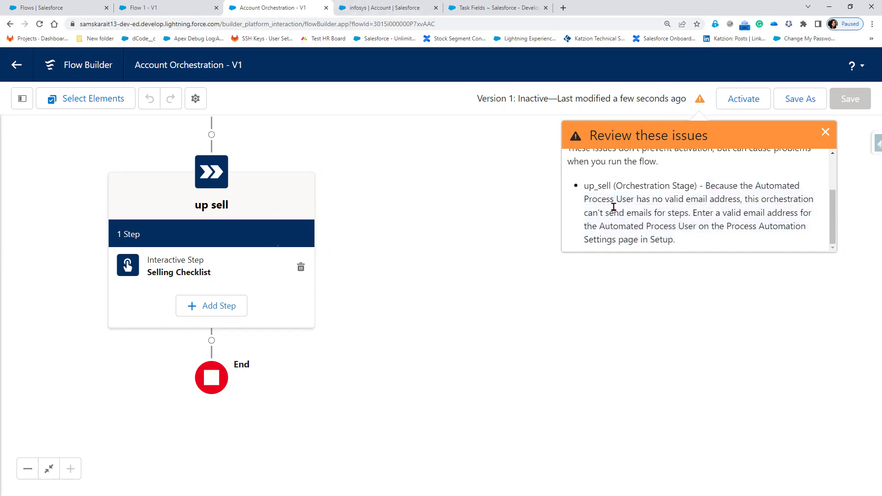
drag(615, 199, 737, 200)
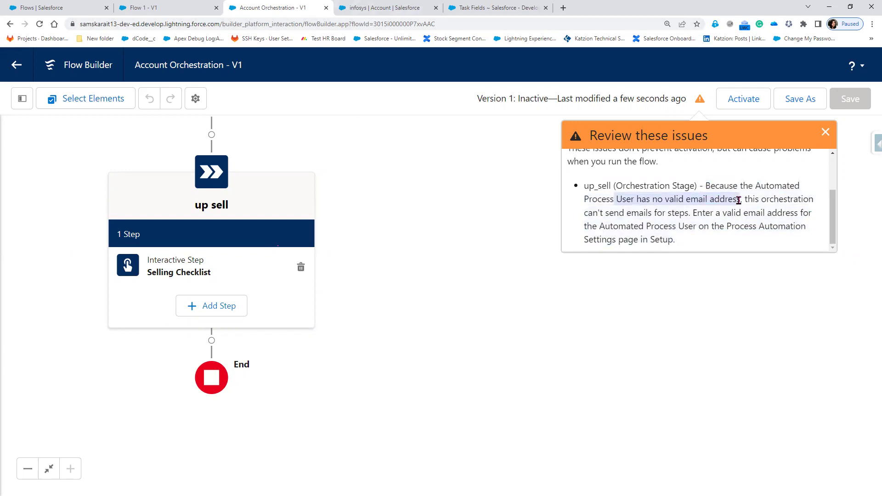
- Reopen the Selling Checklist step settings, then switch to the infosys account record
click(200, 276)
scroll(518, 399, down, 7)
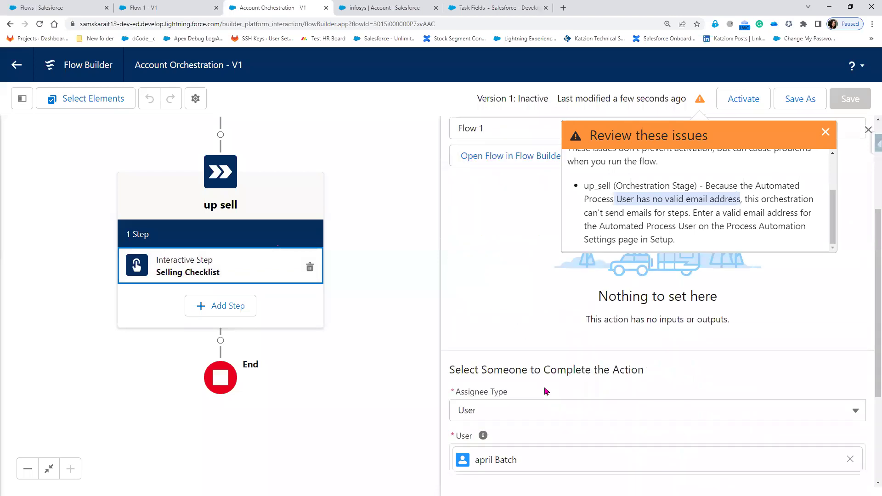
click(382, 9)
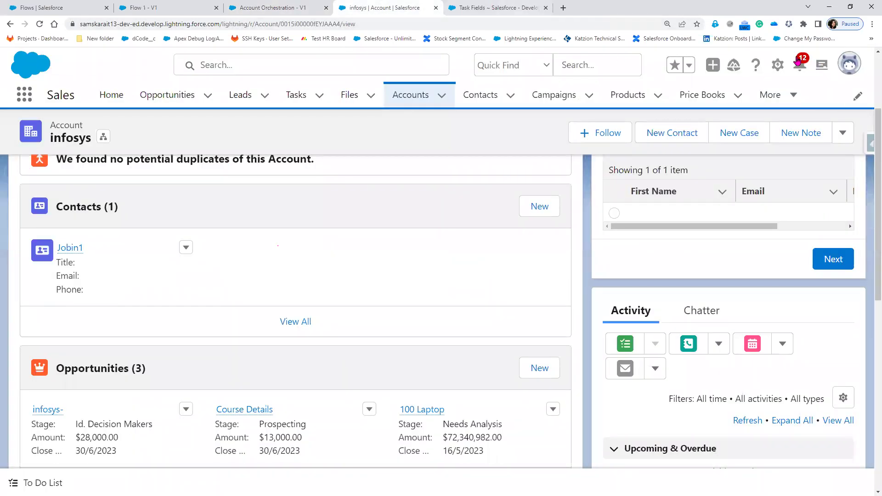
- Open Setup in a new tab and find the Users page with the 'user' Quick Find search
click(778, 68)
click(701, 113)
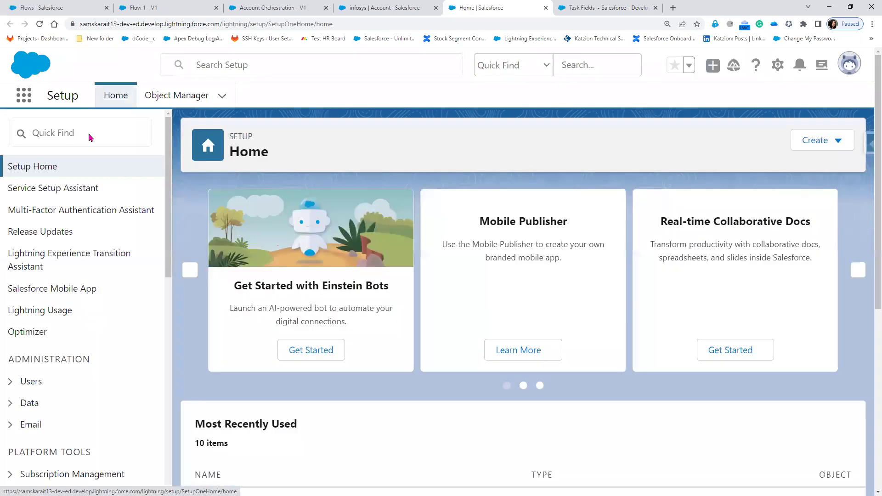
click(89, 134)
text(us)
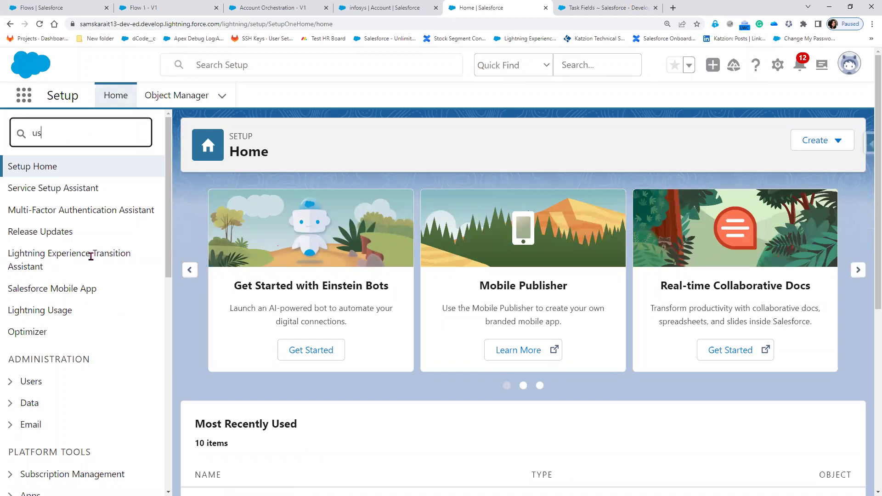
text(er)
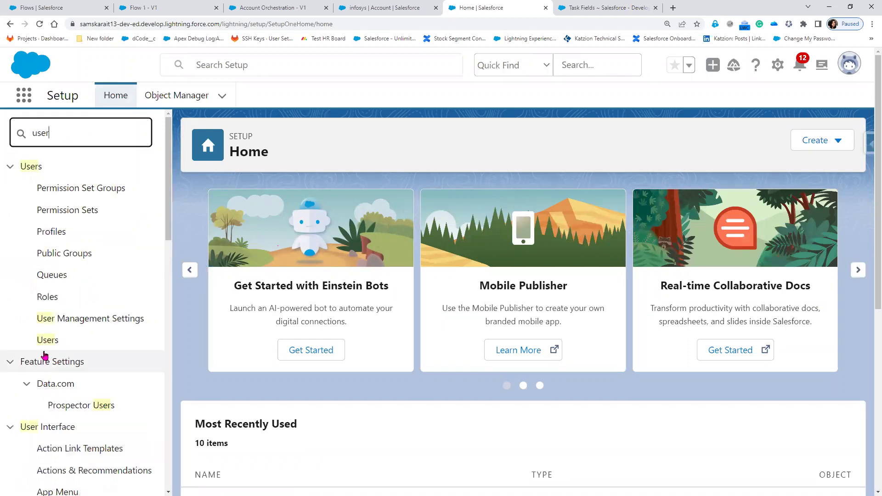
click(48, 340)
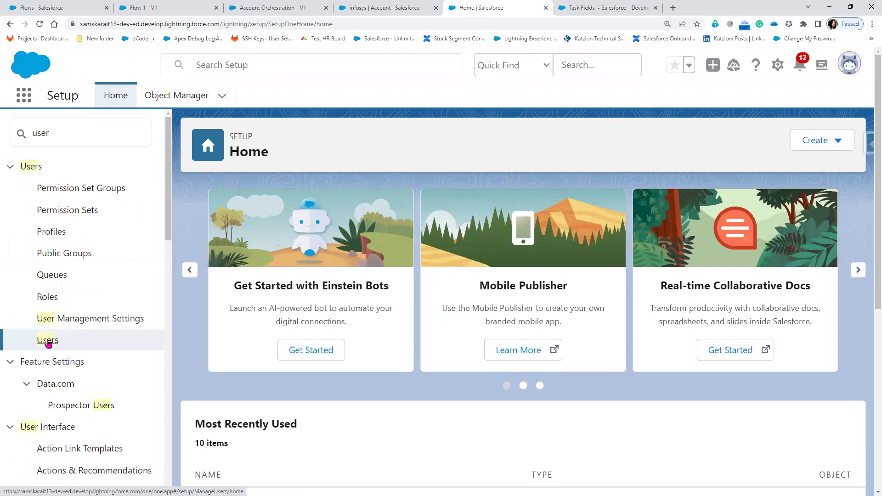
click(47, 341)
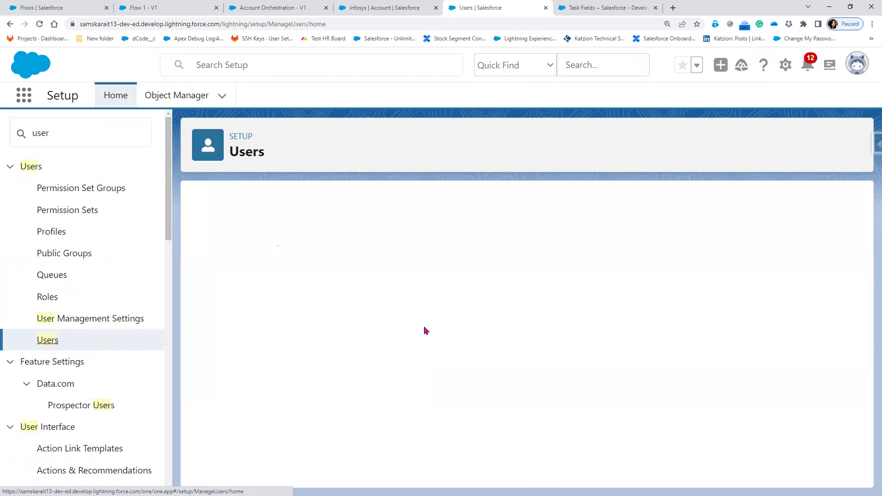
- Open the assigned user's detail record, check its Email field, and return to the infosys account
scroll(319, 393, down, 3)
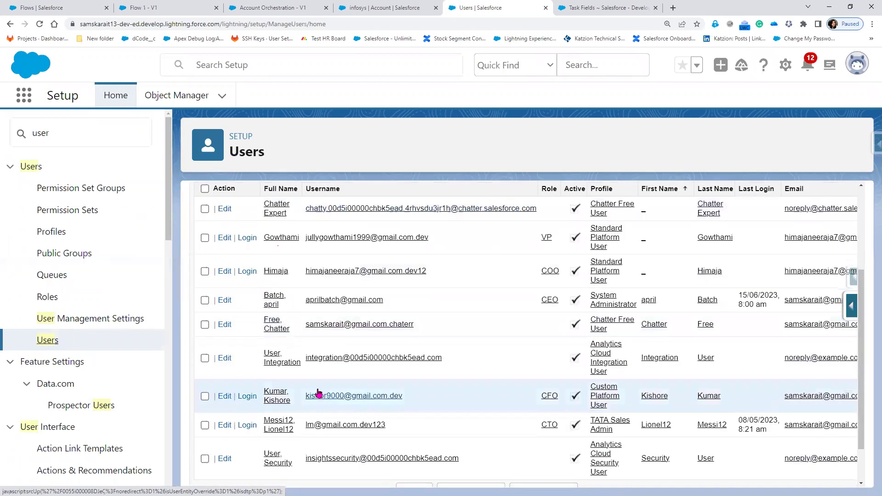
scroll(285, 430, down, 1)
scroll(285, 430, up, 1)
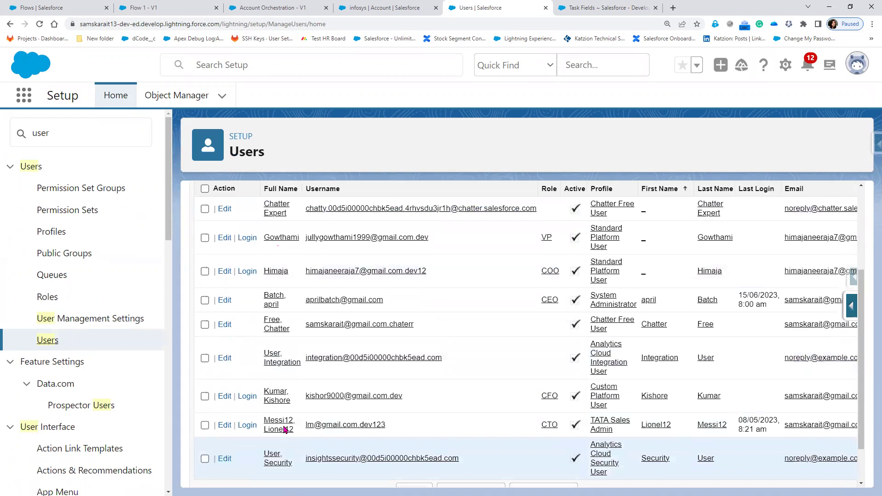
click(367, 301)
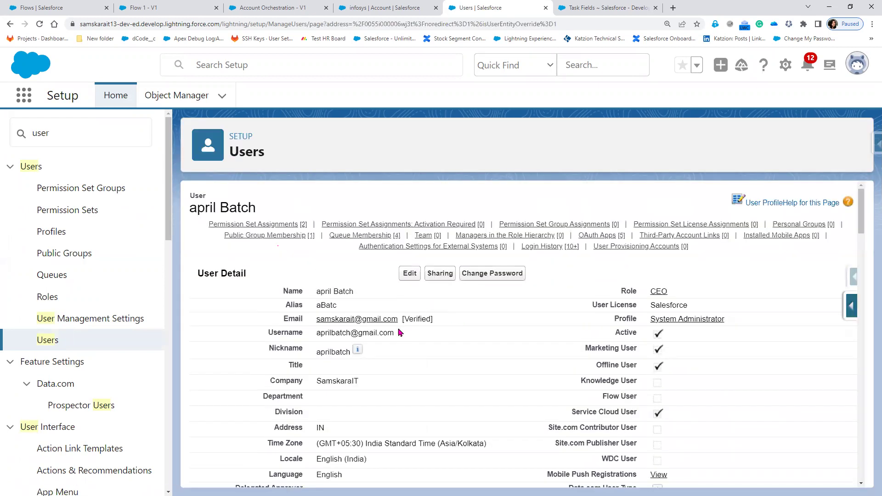
drag(435, 319, 318, 323)
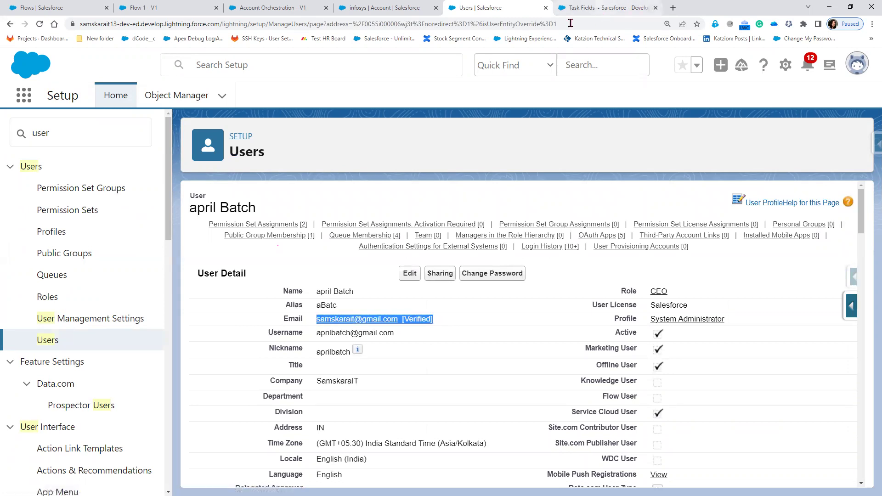
click(603, 8)
- Return to Account Orchestration and read the email warning about the Process Automation setting in Setup
click(376, 11)
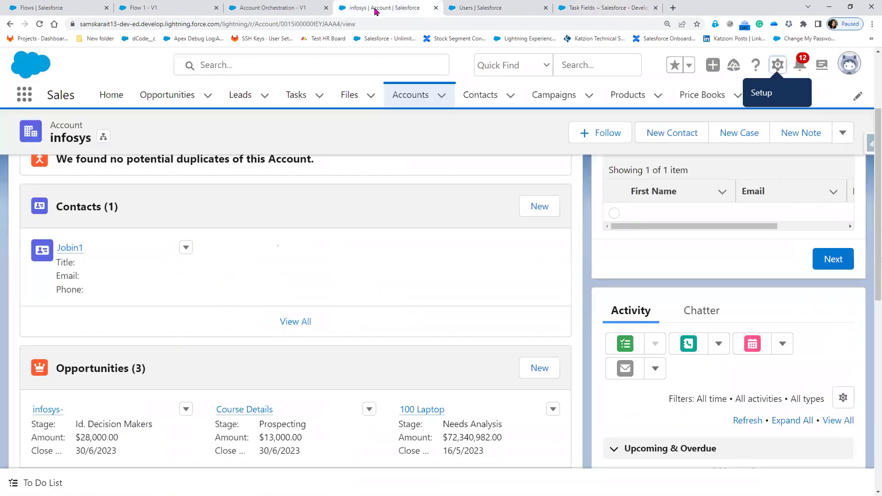
click(275, 10)
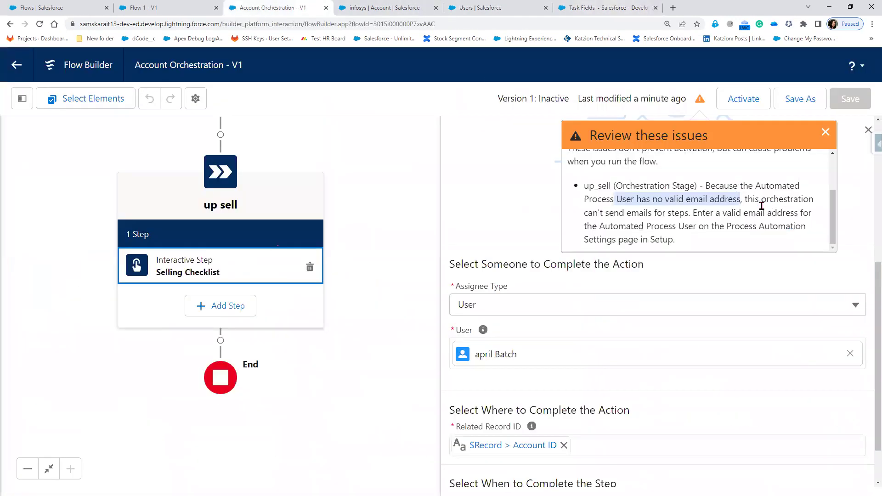
drag(753, 199, 783, 199)
drag(619, 213, 812, 244)
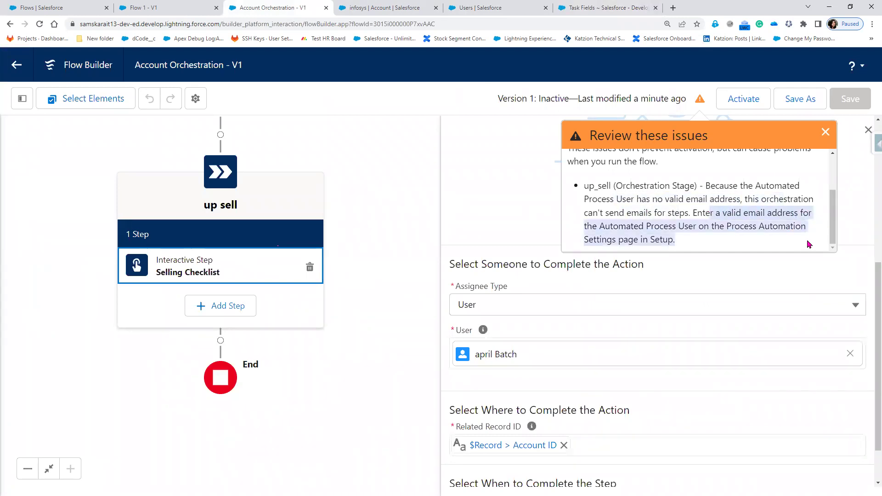
click(753, 234)
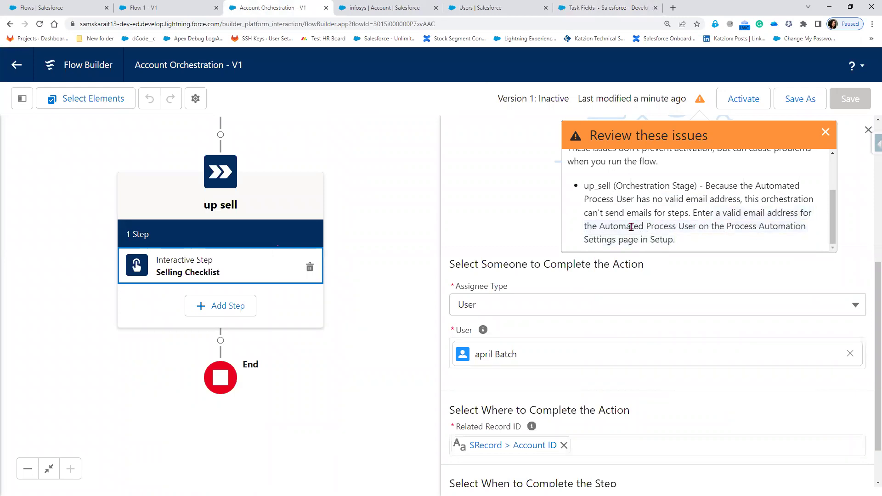
drag(586, 226, 811, 230)
drag(588, 241, 679, 241)
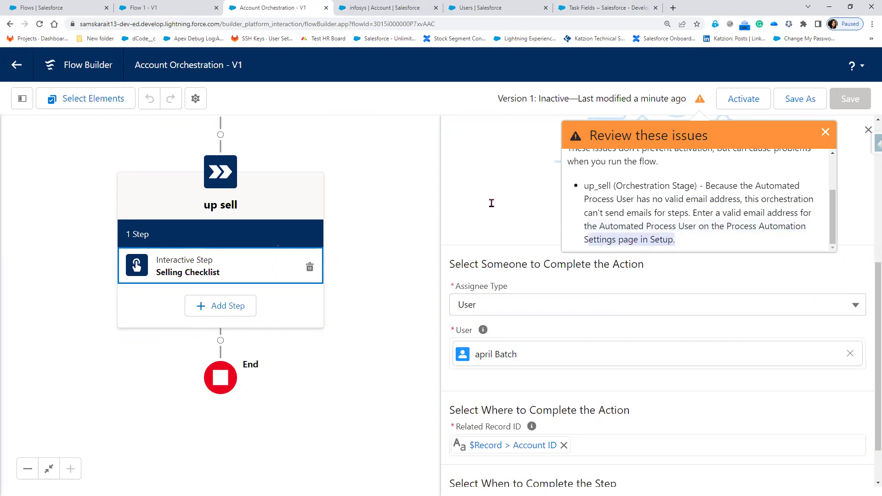
click(508, 209)
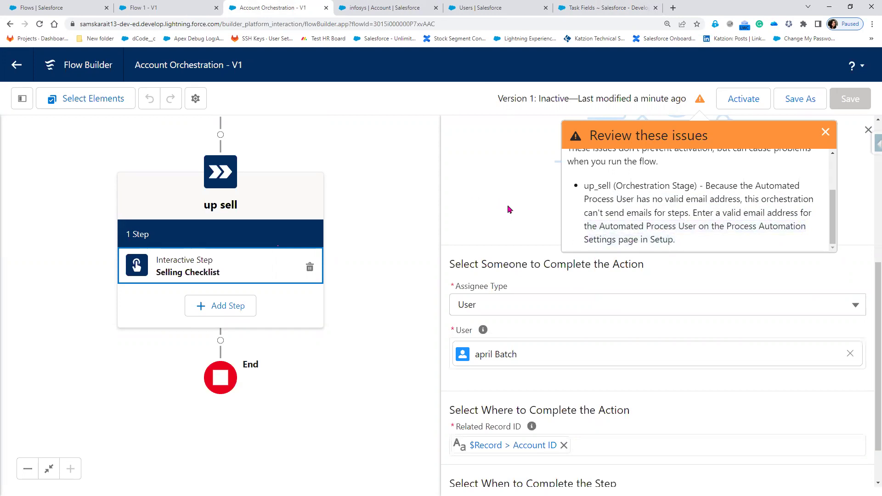
- Dismiss the review-issues warning and close the Selling Checklist step settings, then choose Add Step under up sell
click(824, 132)
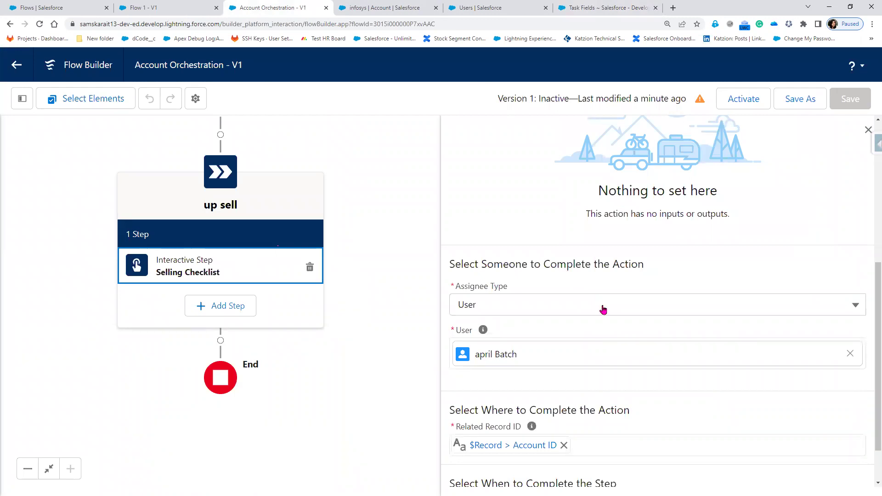
scroll(779, 216, down, 1)
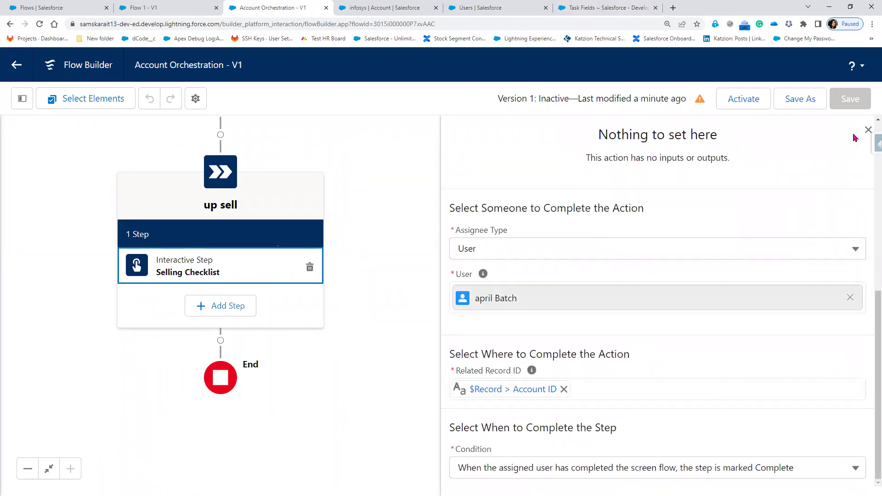
click(867, 130)
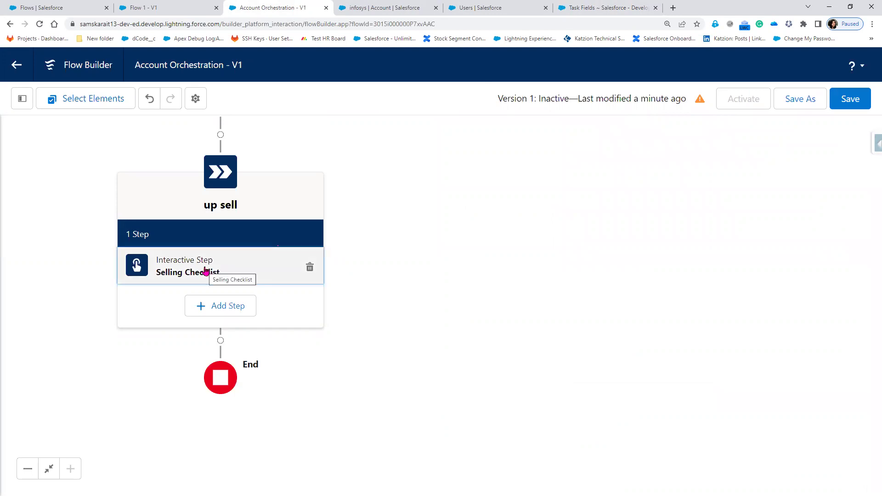
click(203, 307)
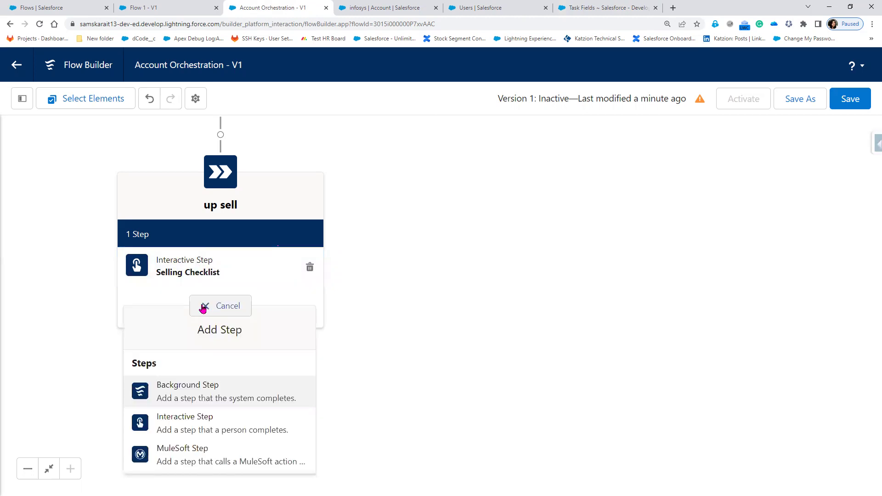
- Add a second Interactive Step to up sell that starts after Selling Checklist completes
click(195, 426)
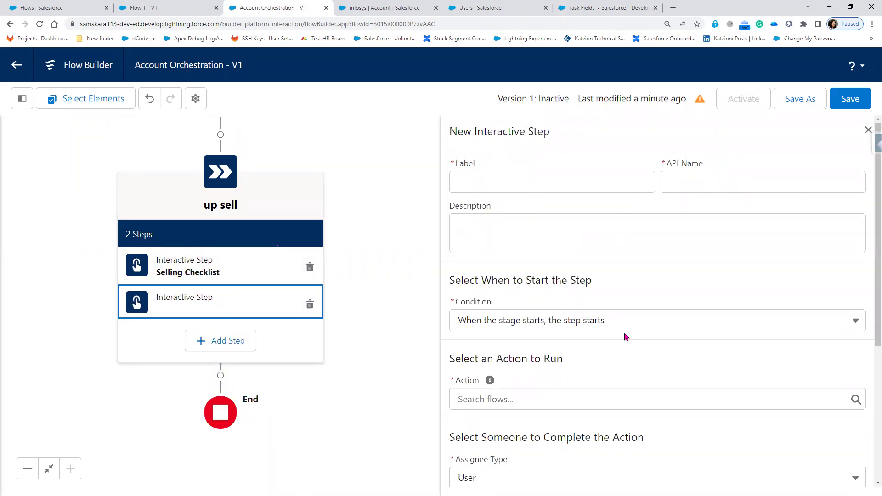
scroll(624, 336, down, 2)
click(592, 230)
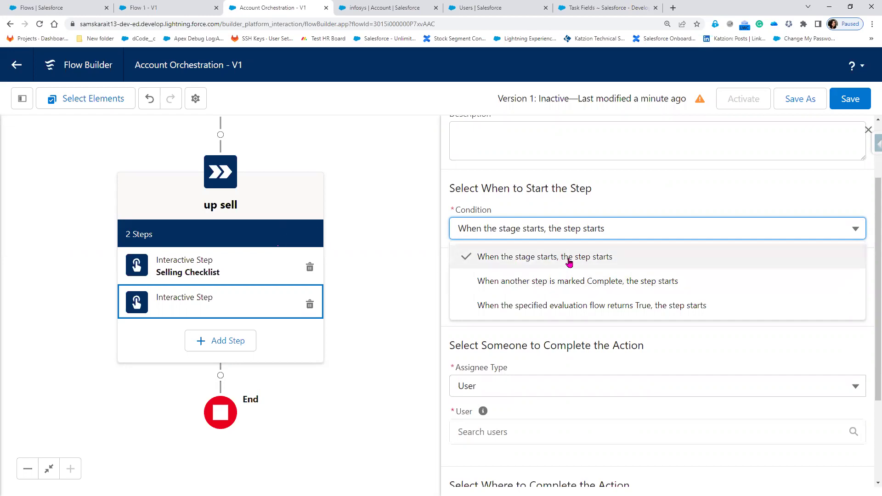
click(578, 281)
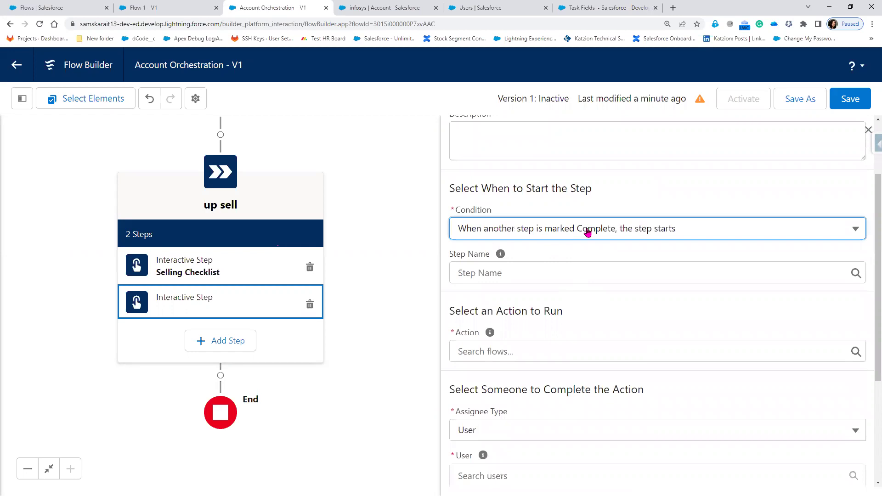
click(567, 267)
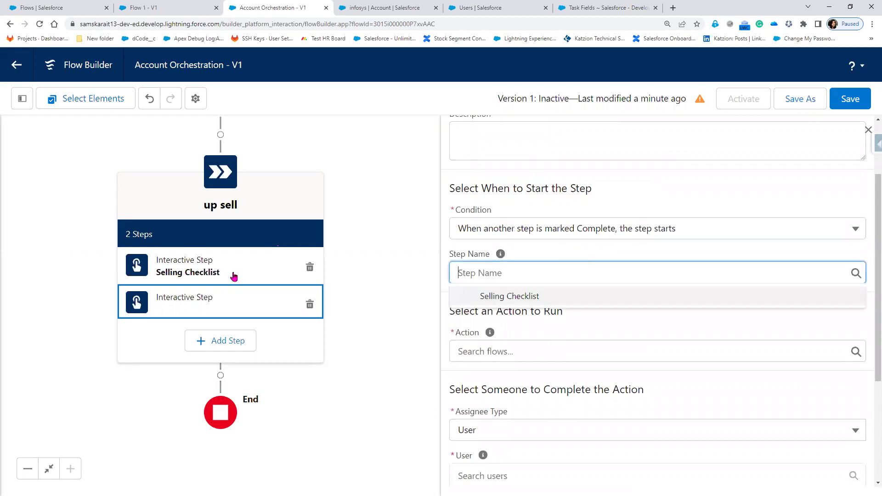
click(514, 299)
click(513, 299)
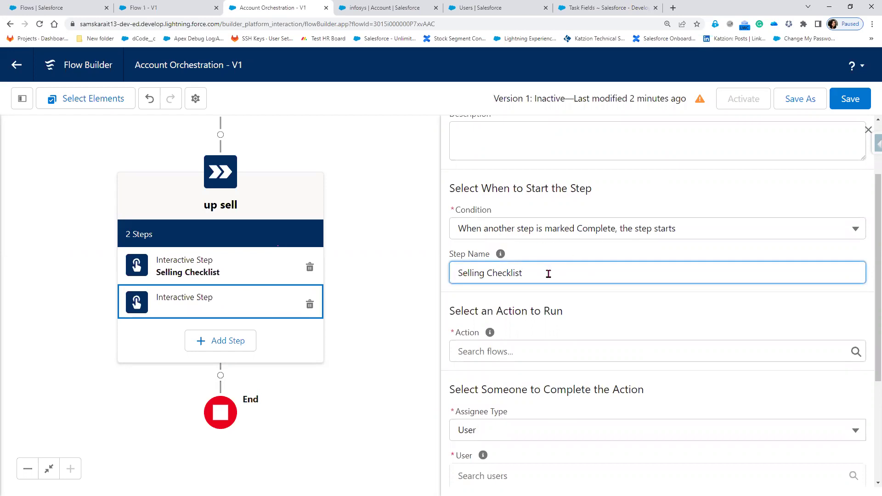
click(571, 253)
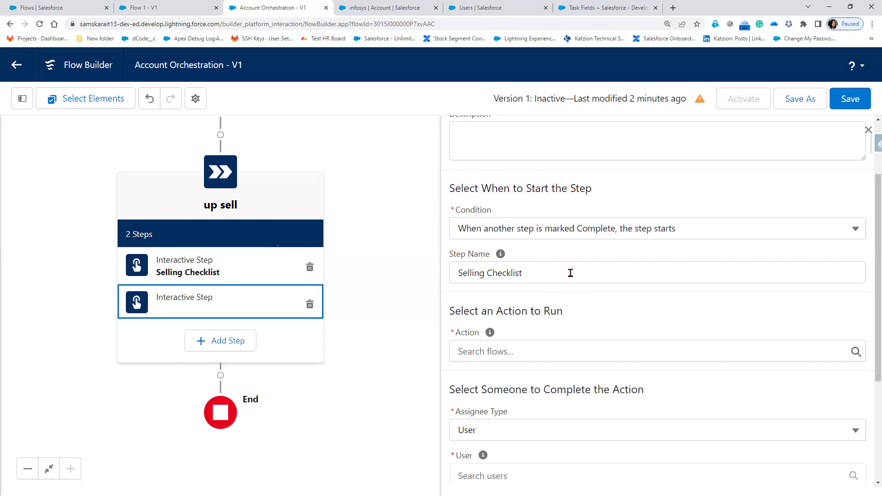
- Revert the step's condition to when the stage starts, view its flow list, then delete it
click(614, 234)
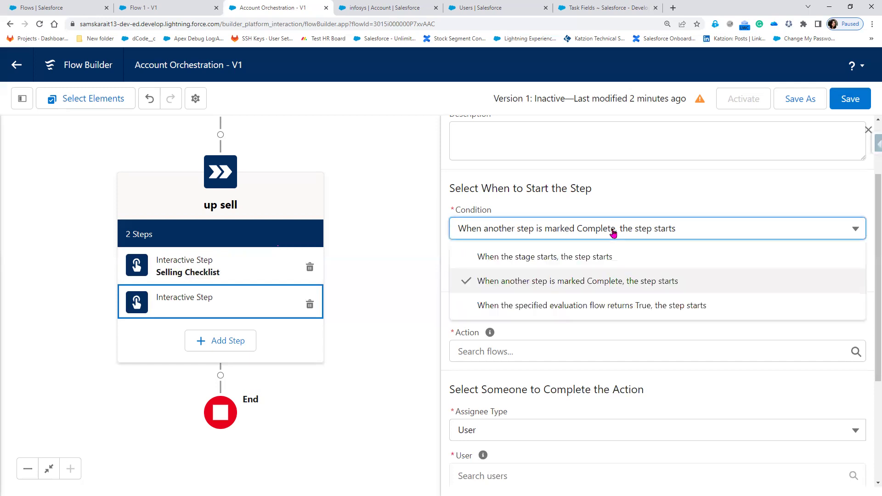
click(499, 265)
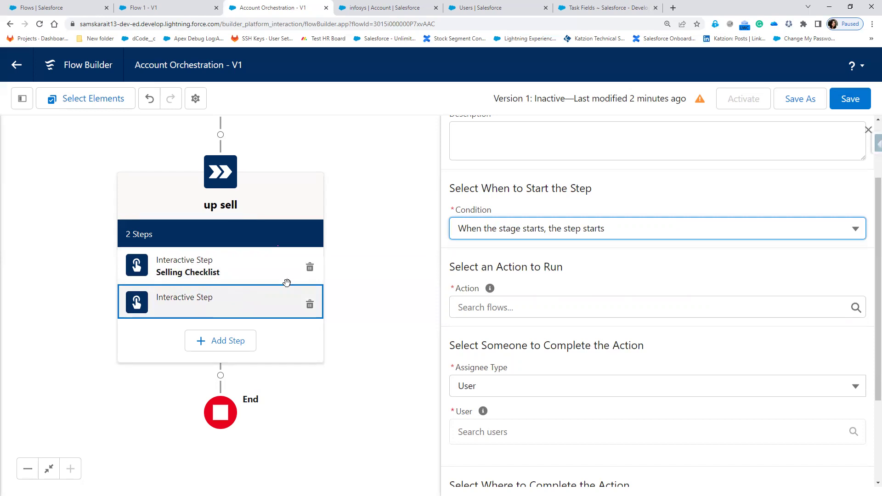
click(531, 308)
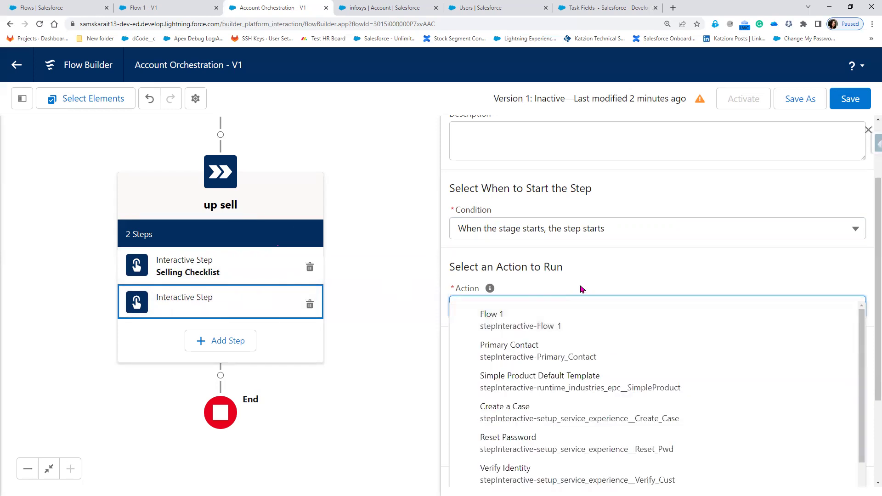
click(310, 306)
- Add a Background Step to up sell with the default start condition, browsing flows without choosing one
click(221, 307)
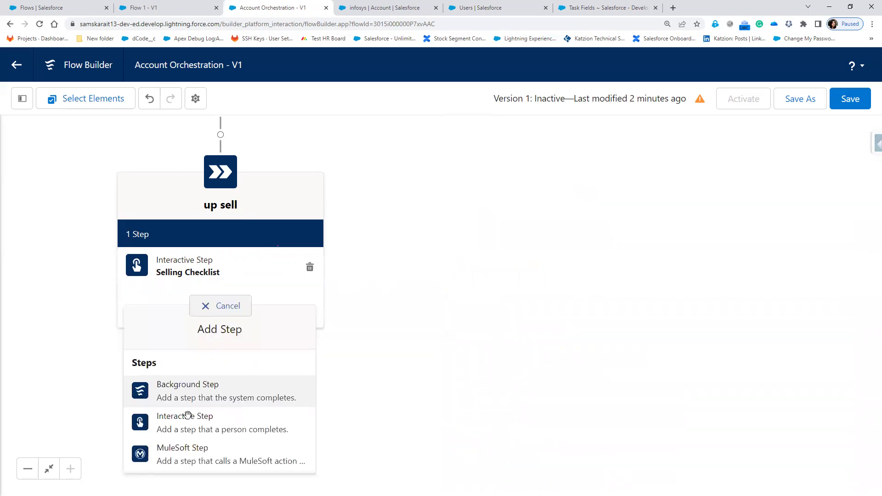
click(187, 392)
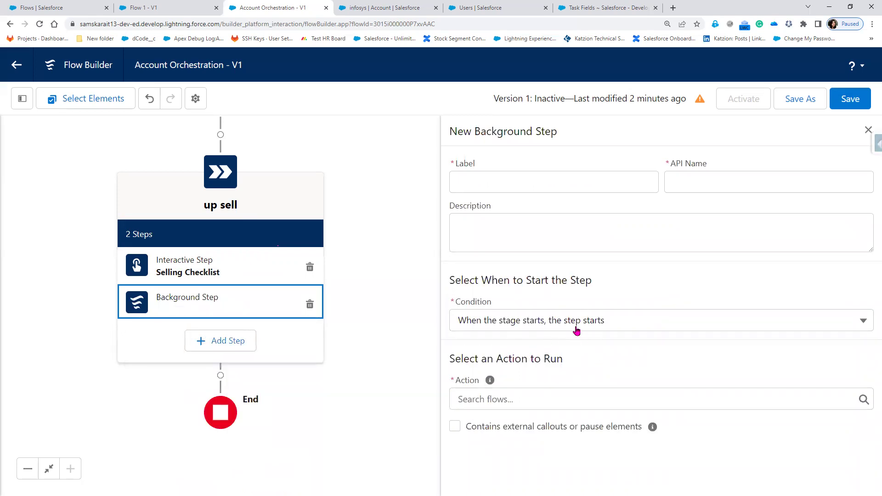
click(576, 324)
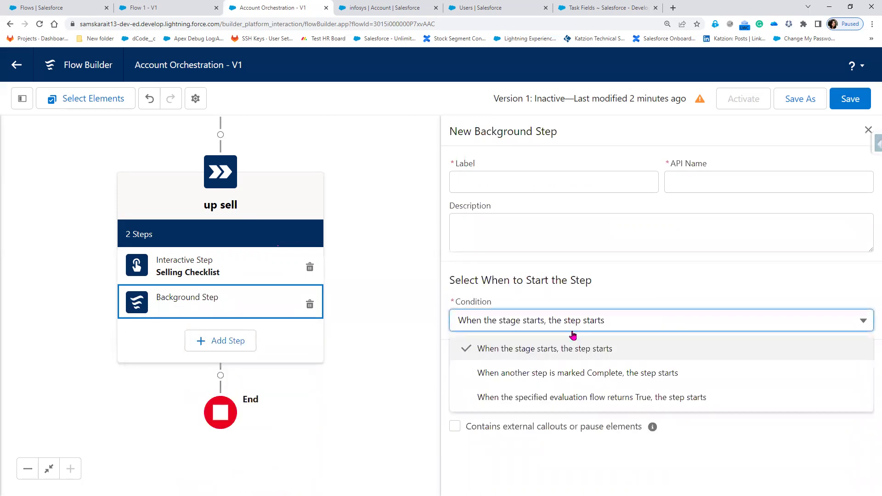
click(583, 314)
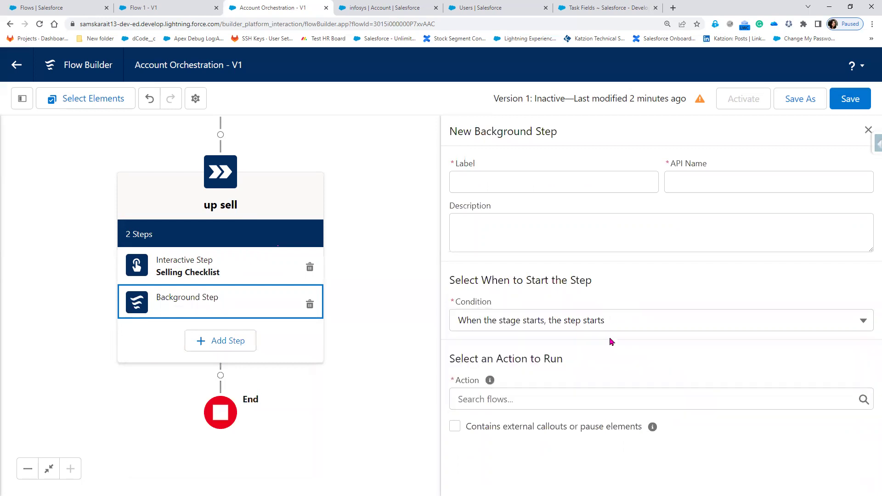
click(471, 396)
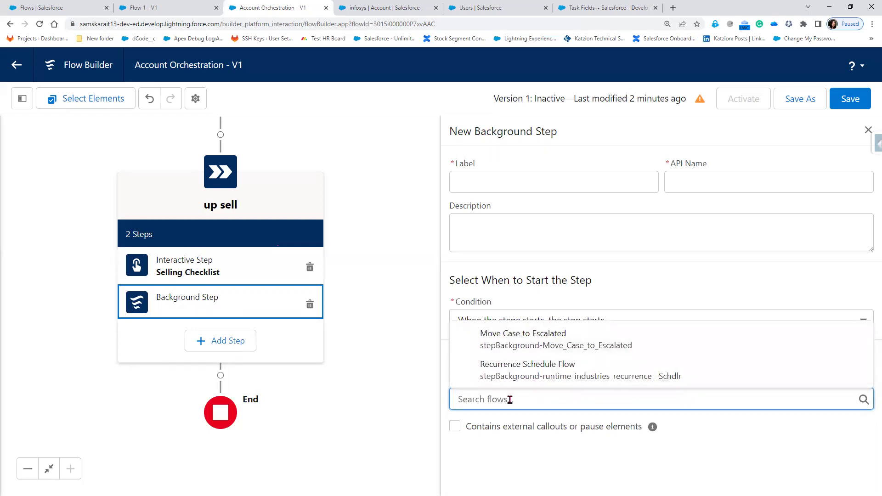
click(707, 440)
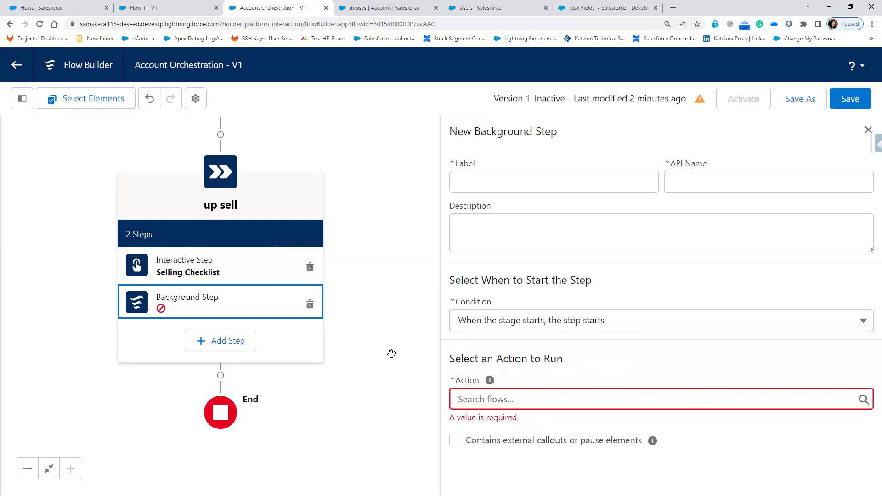
- Leave Flow 1 for the flows list, switch to Lightning Experience, and start a New Flow
click(174, 9)
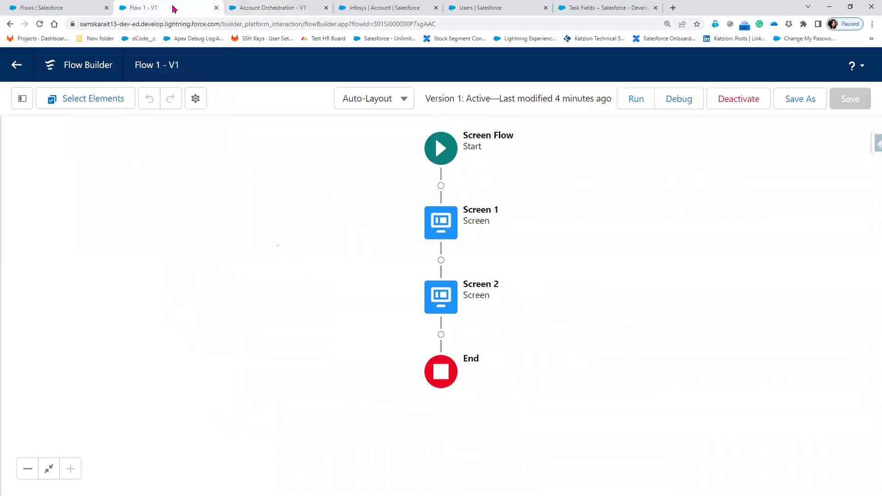
click(17, 65)
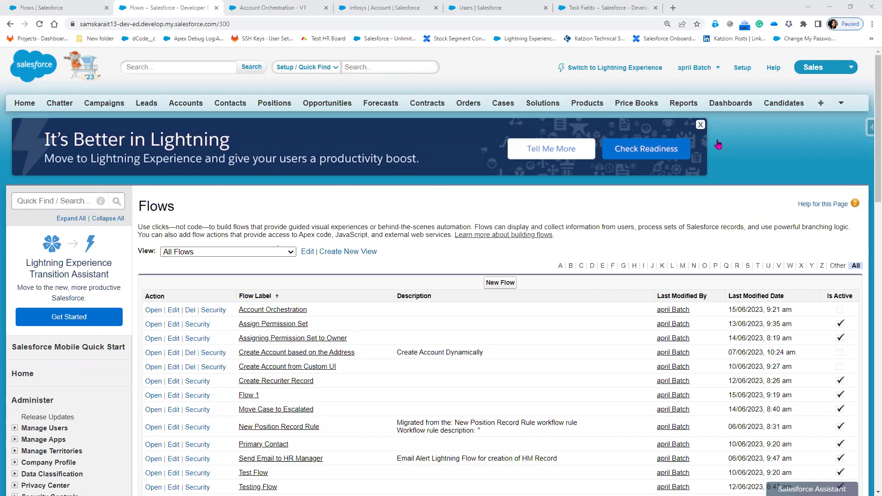
click(630, 69)
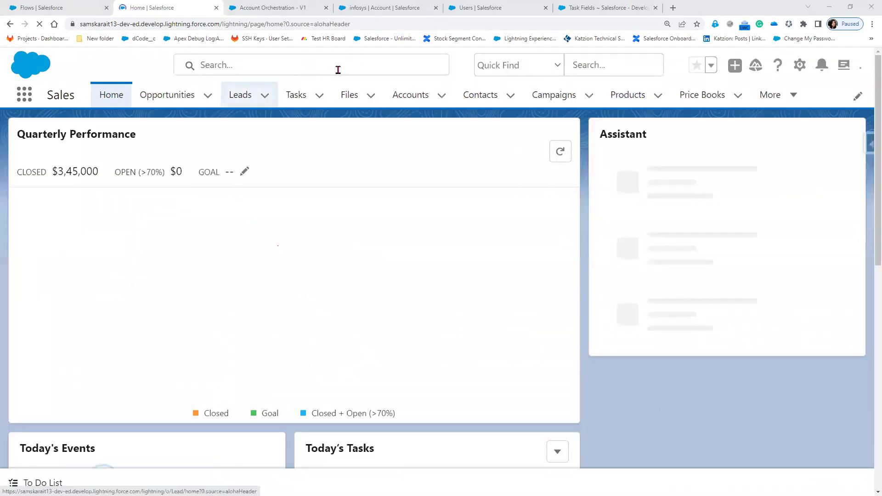
click(57, 7)
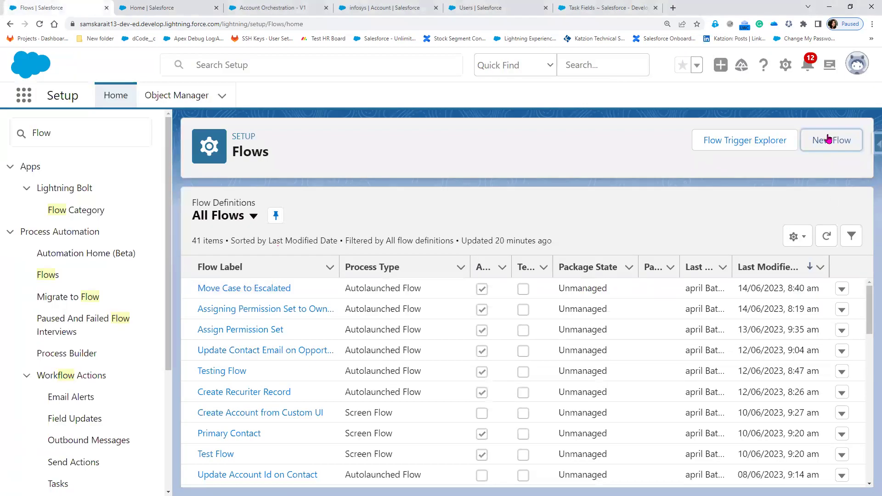
click(829, 139)
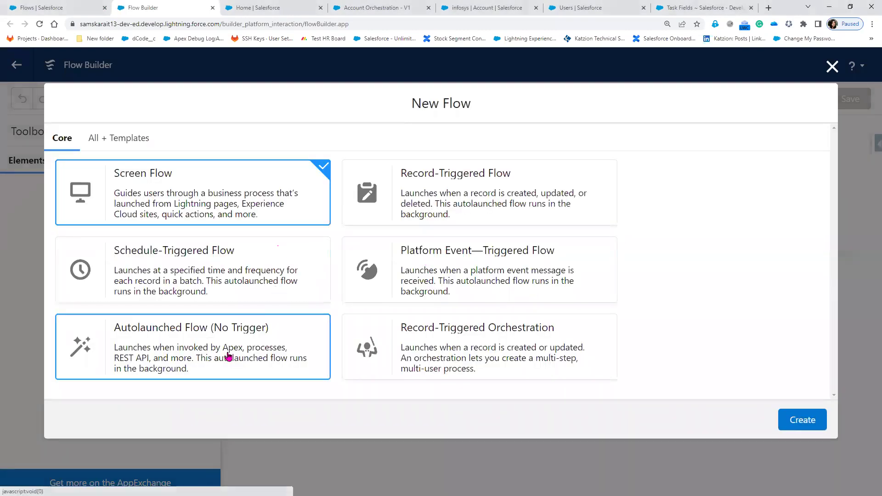
- Create a new Autolaunched Flow (No Trigger) and add an Update Records element after Start
click(228, 355)
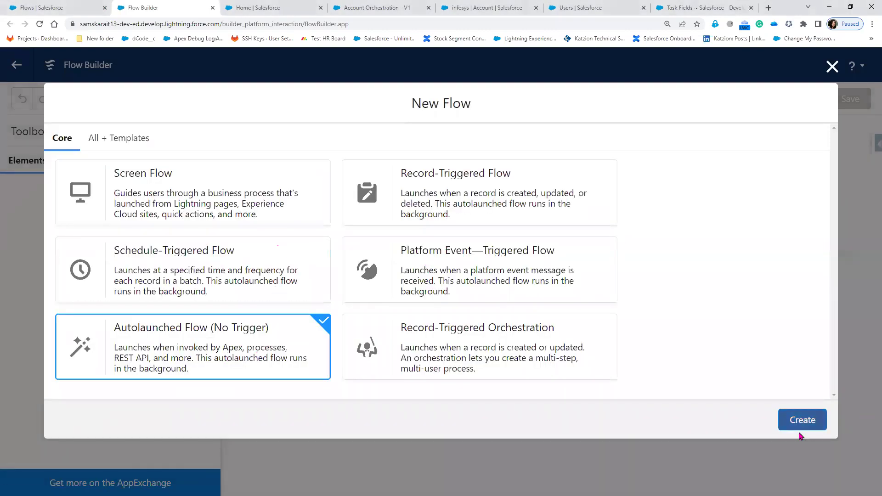
click(788, 426)
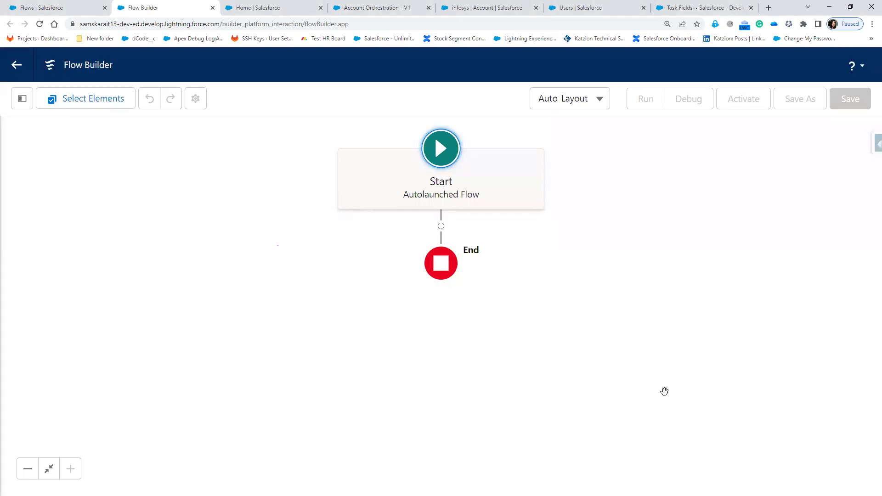
click(440, 231)
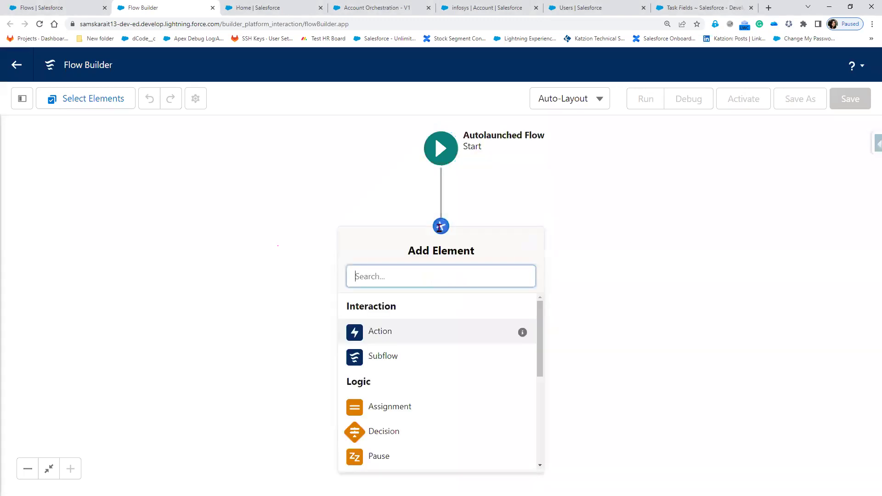
scroll(390, 409, down, 2)
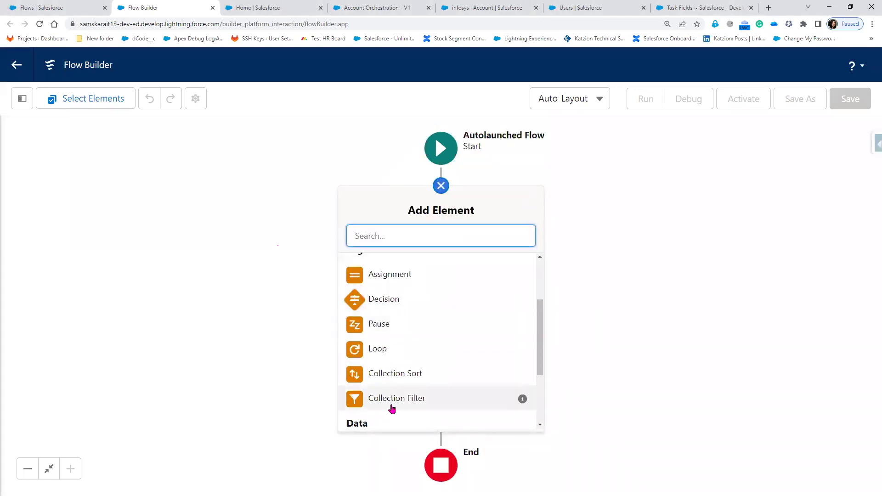
scroll(392, 407, down, 2)
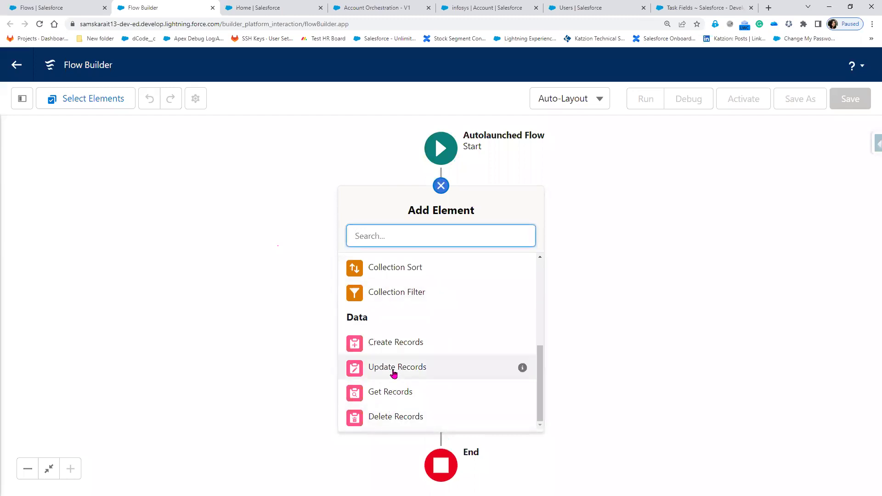
click(393, 372)
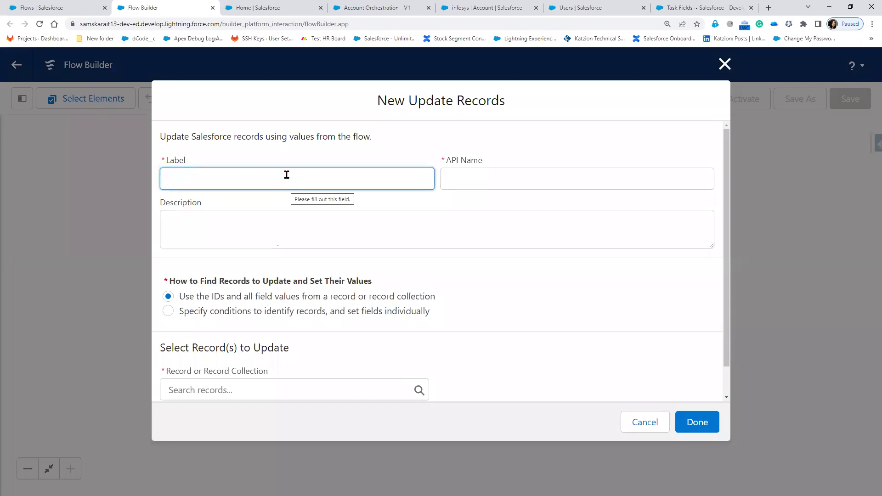
- Label the element 'update Account', choose Specify conditions, and set Account as the object
text(updat)
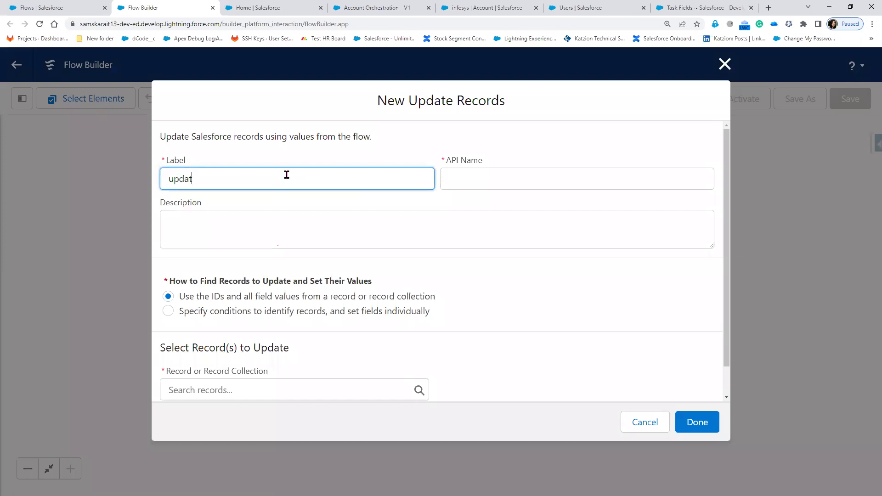
text(e Account)
key(Tab)
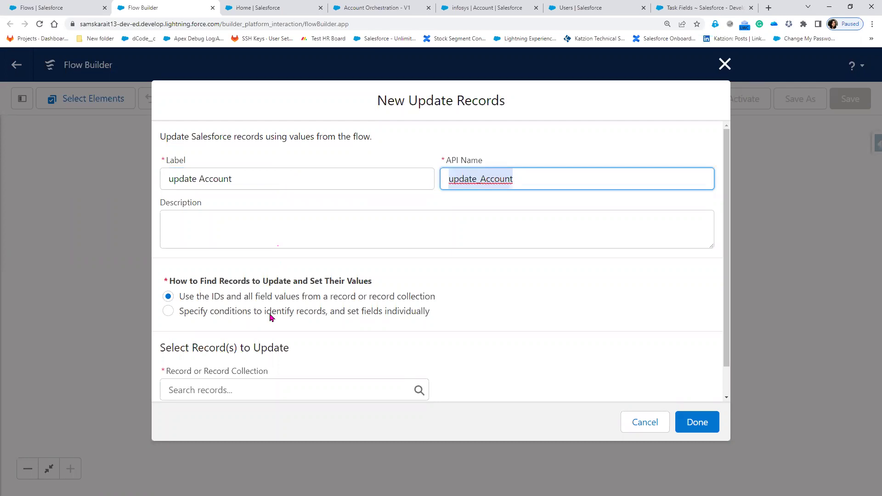
click(248, 311)
click(238, 384)
text(A)
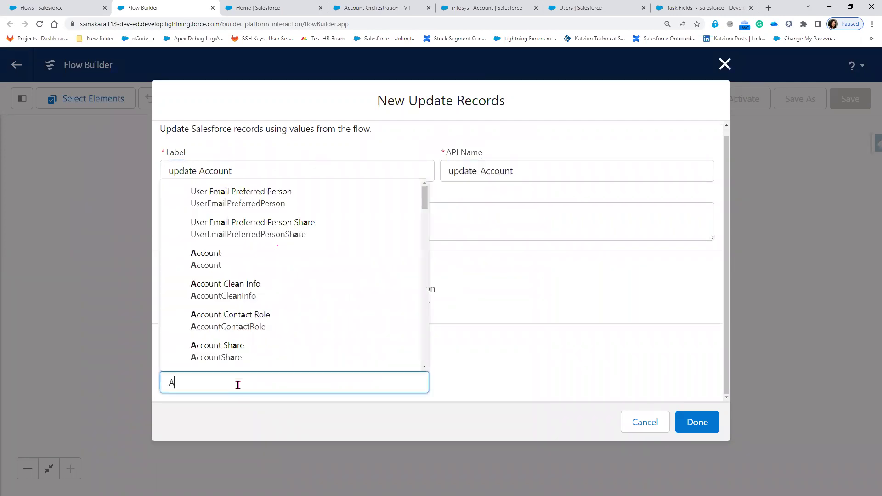
text(ccount)
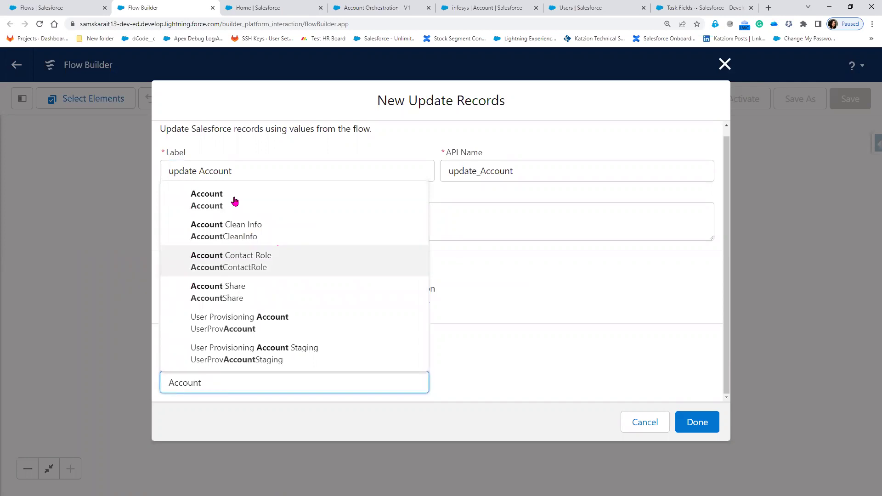
key(Escape)
- Add an Id Equals filter condition and start a new resource for its value
scroll(260, 375, down, 3)
click(261, 377)
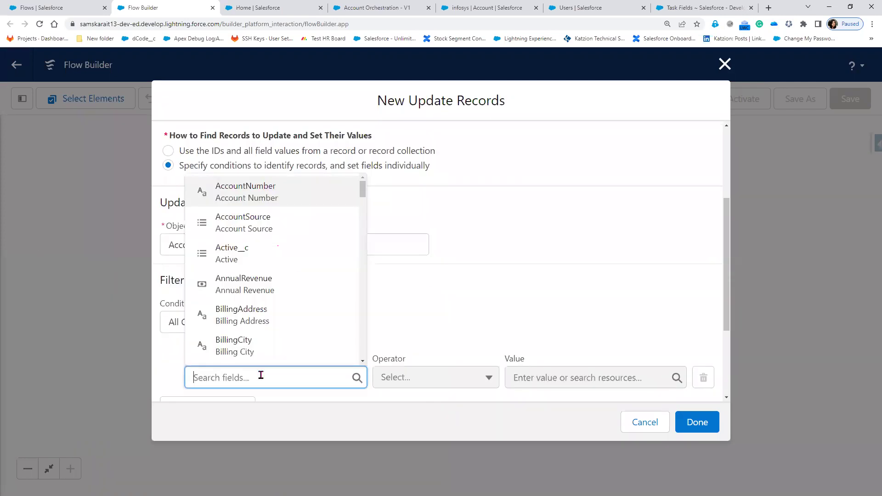
text(Id)
key(Tab)
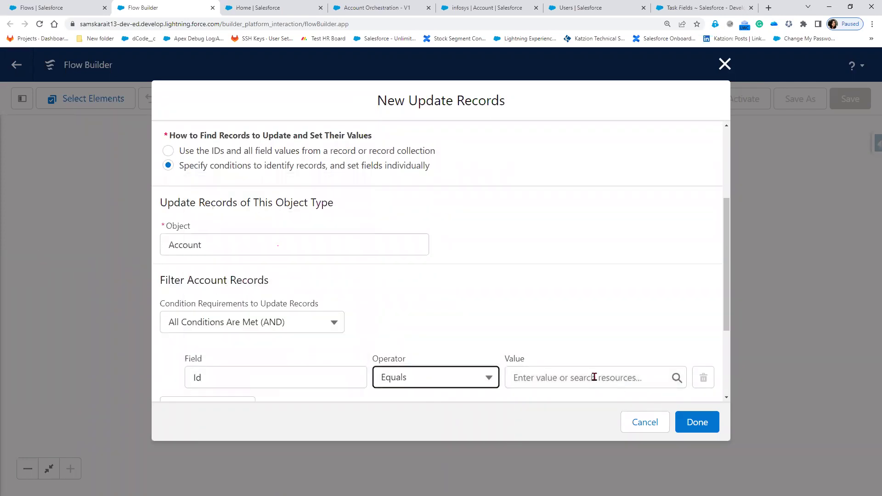
click(594, 377)
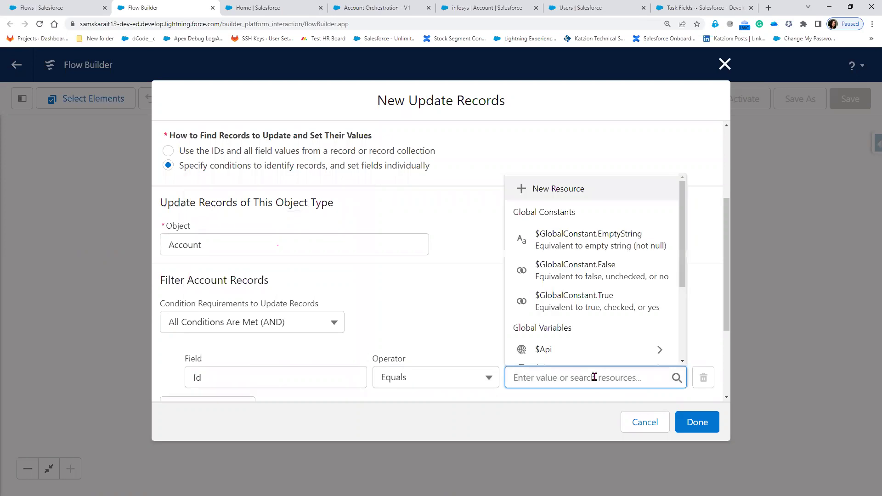
click(562, 188)
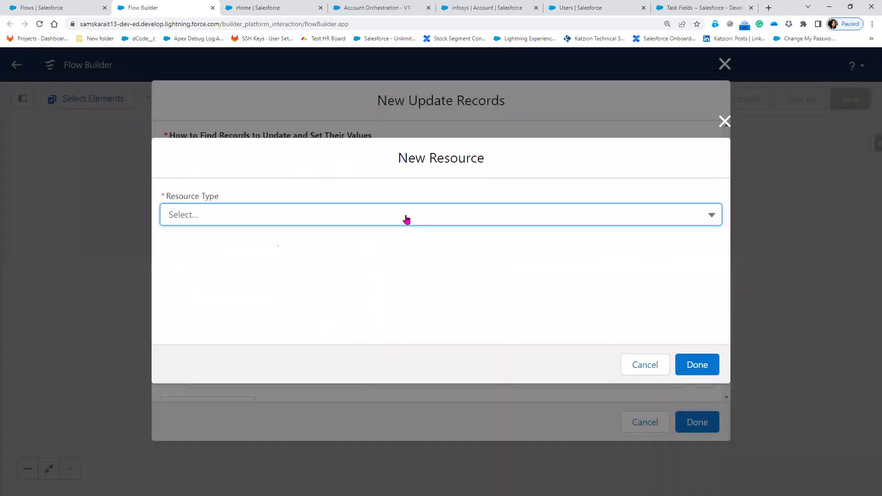
- Create a Text variable 'accountid', available for input, and use it as the Id condition value
click(406, 220)
click(316, 249)
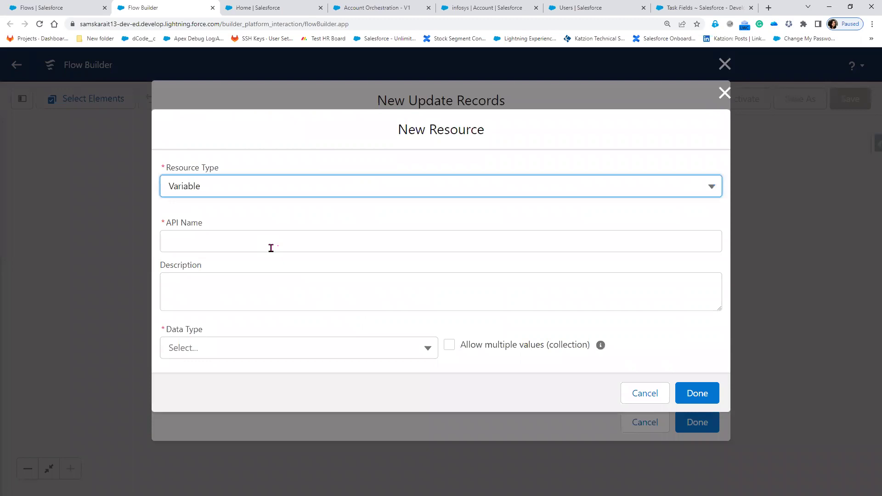
click(271, 248)
text(account)
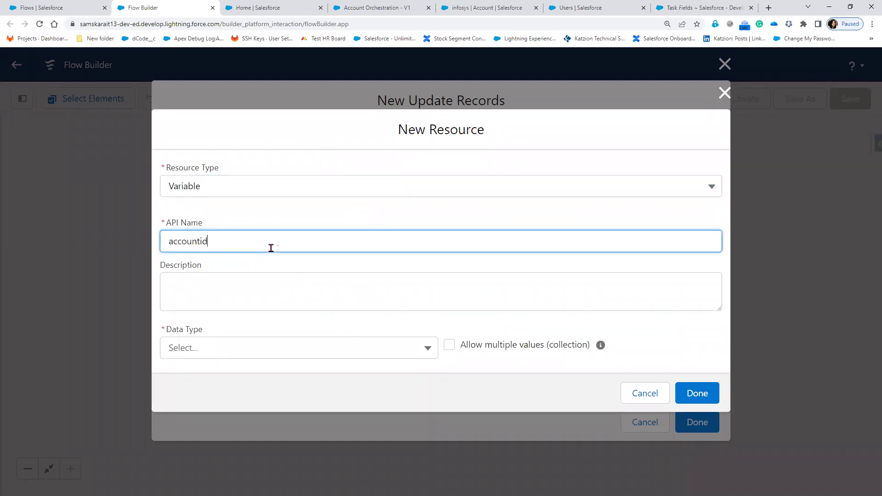
text(id)
click(281, 355)
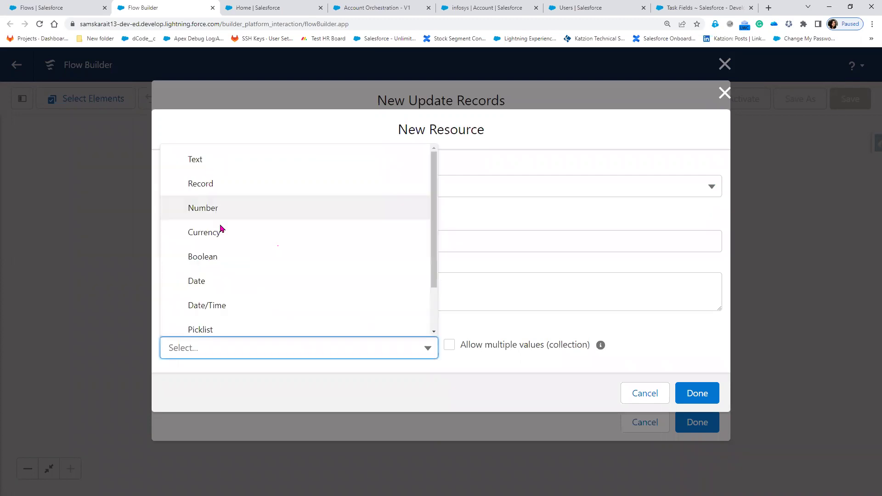
click(248, 347)
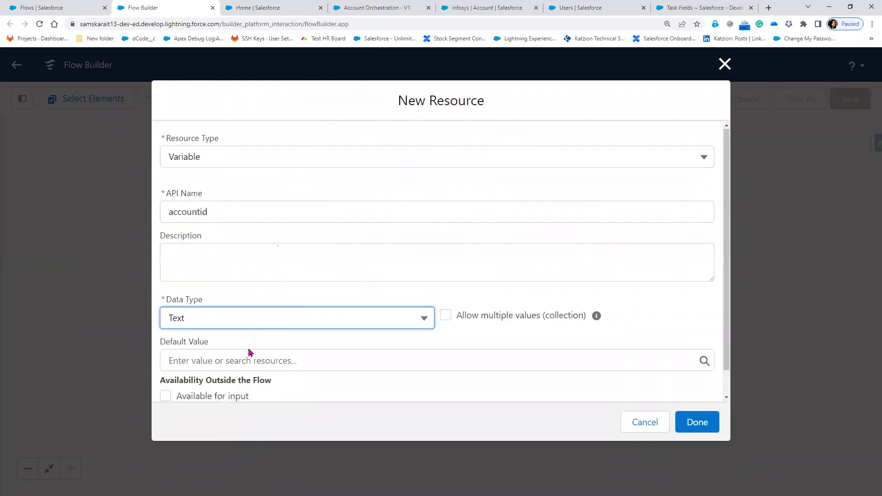
scroll(161, 366, down, 1)
click(165, 369)
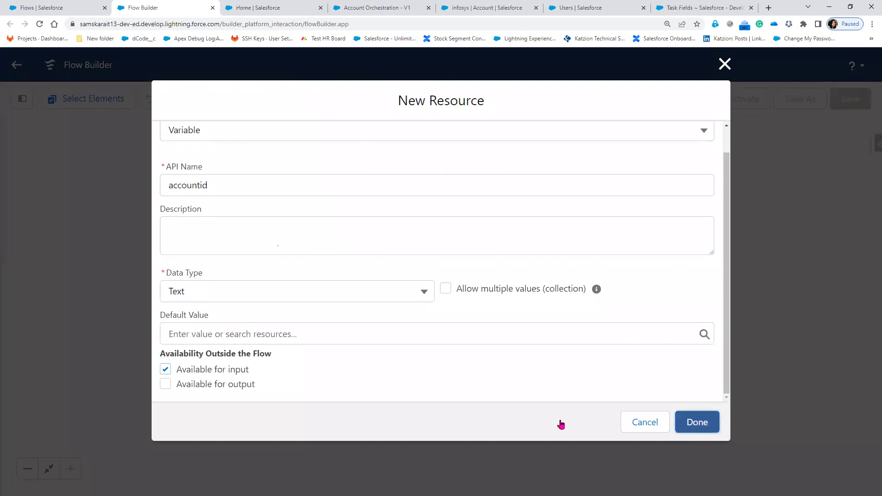
key(Return)
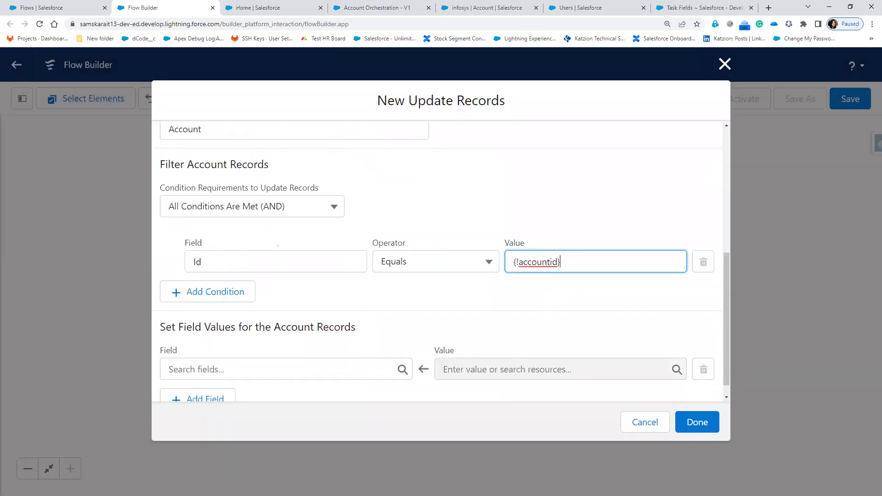
click(524, 297)
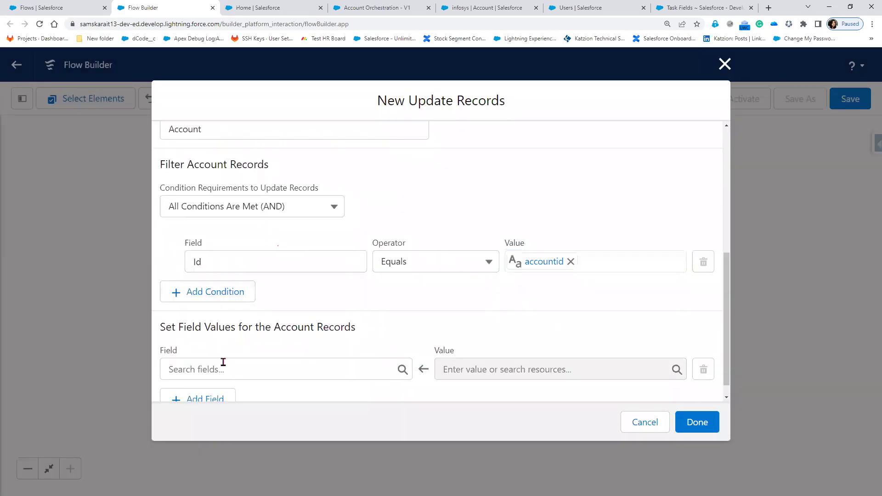
- Set Active__c to Yes, finish the element, and reopen 'update Account' to verify it
scroll(223, 362, down, 1)
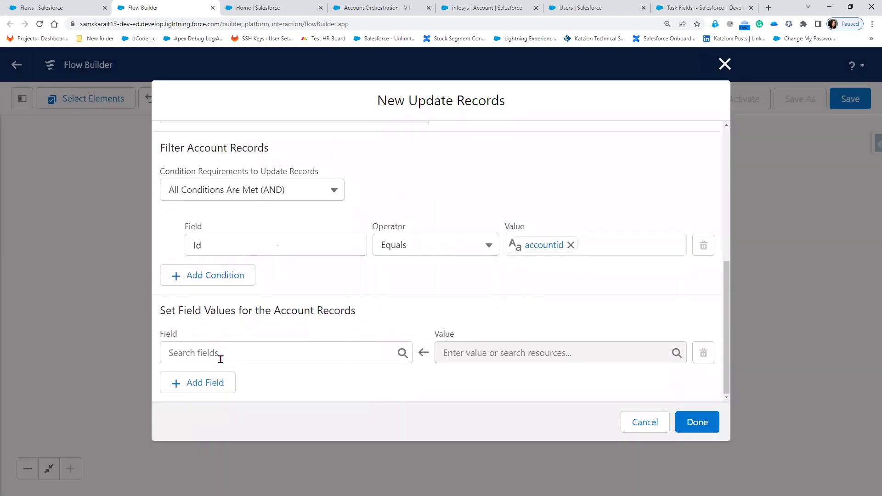
click(351, 357)
click(289, 229)
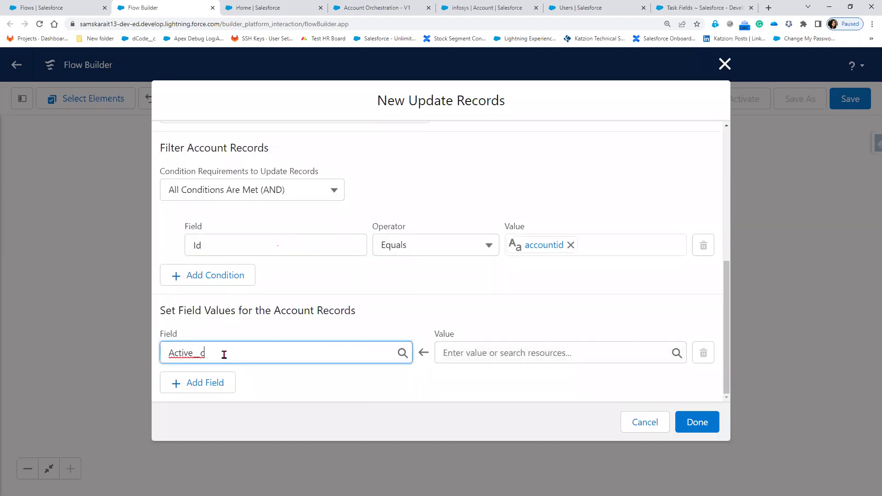
click(458, 353)
click(500, 254)
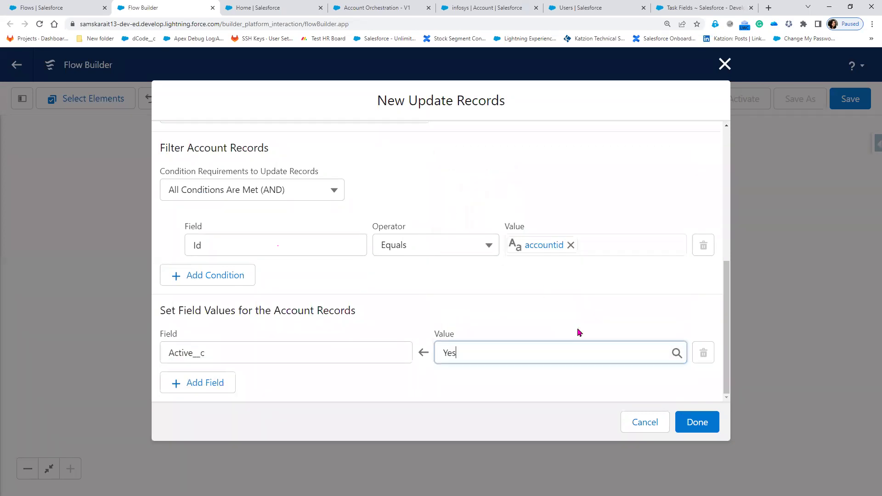
click(701, 426)
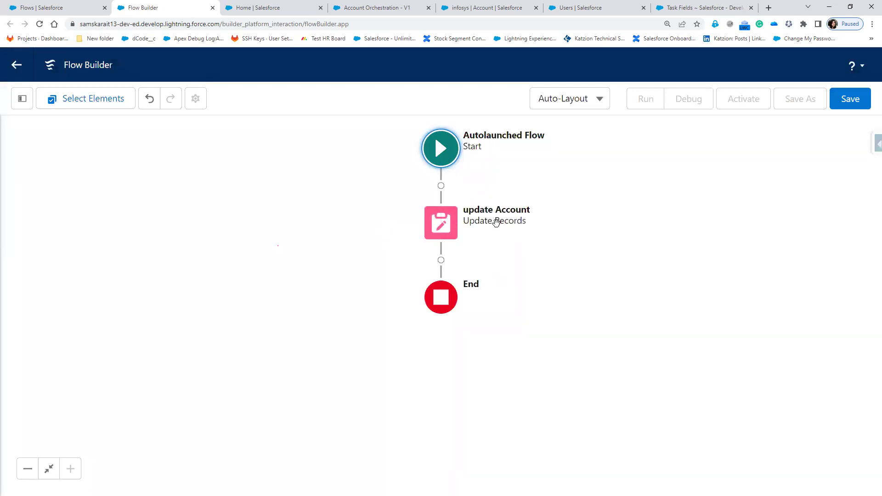
click(441, 224)
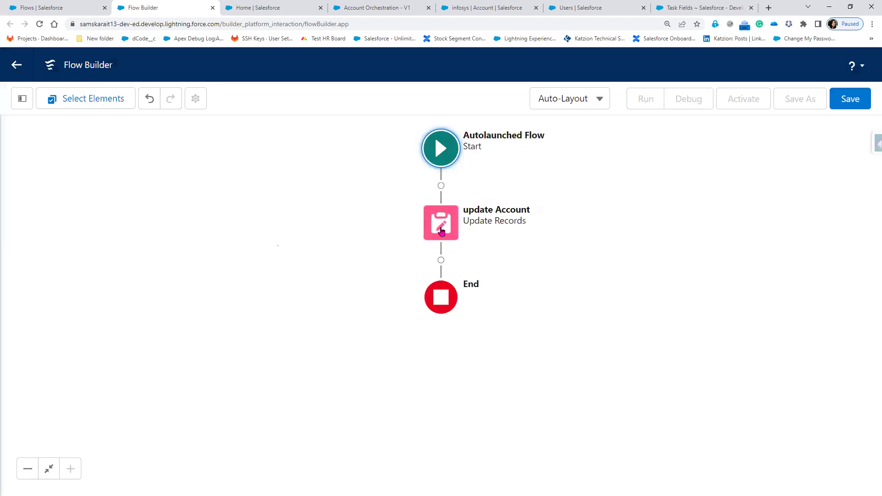
scroll(413, 349, down, 4)
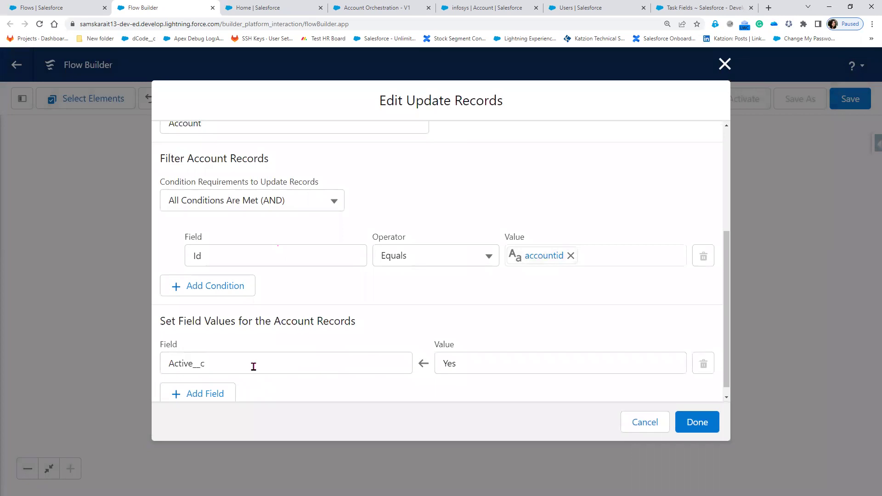
- Inspect the infosys account's empty Active picklist, then return to the flow's Edit Update Records dialog
click(368, 7)
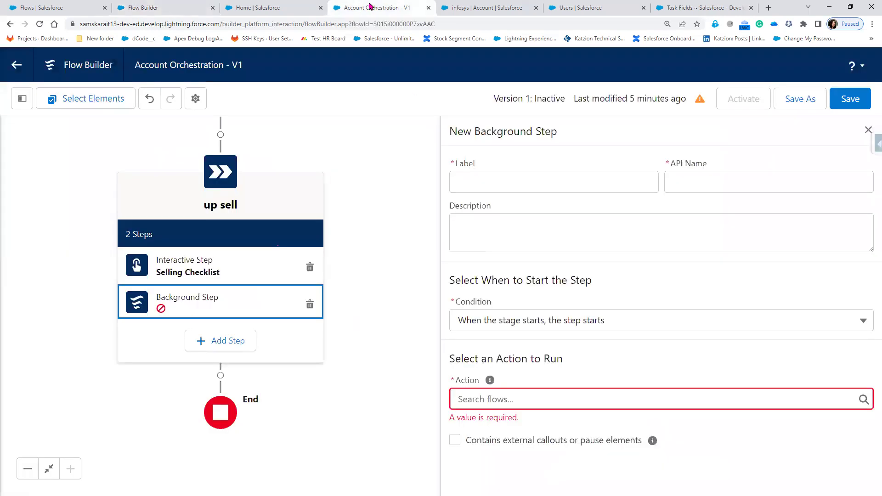
click(493, 14)
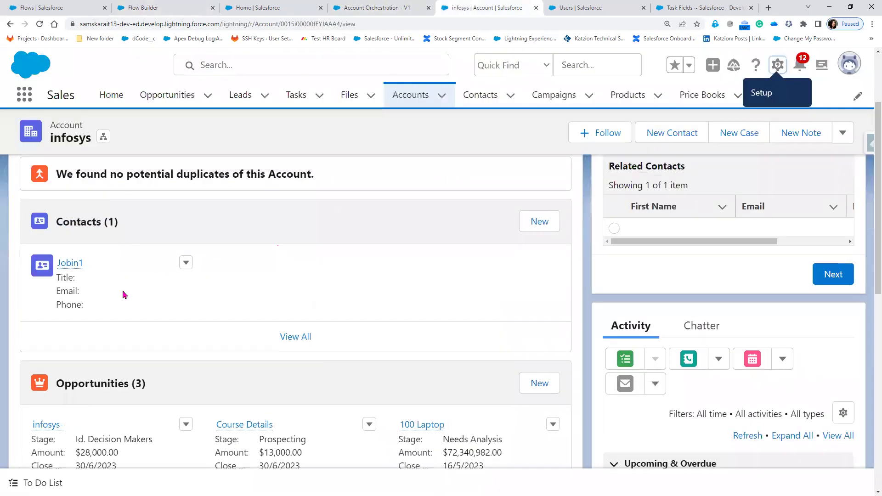
click(115, 246)
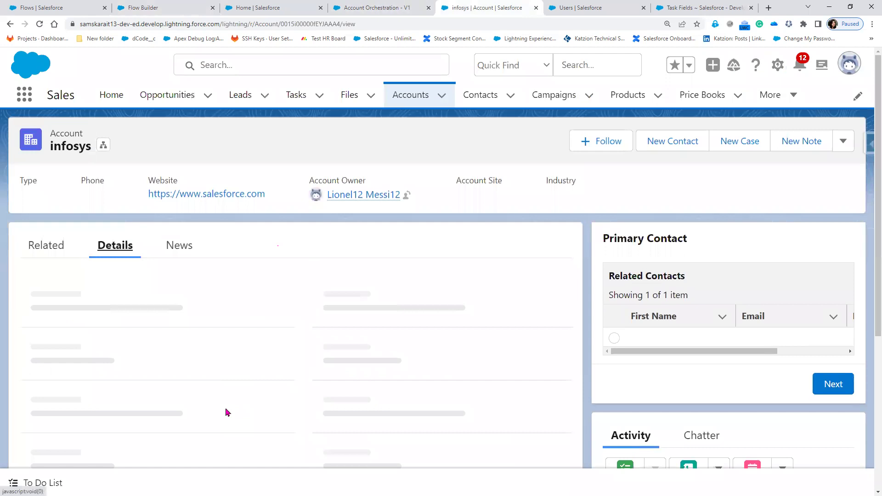
scroll(226, 412, down, 3)
scroll(227, 412, down, 8)
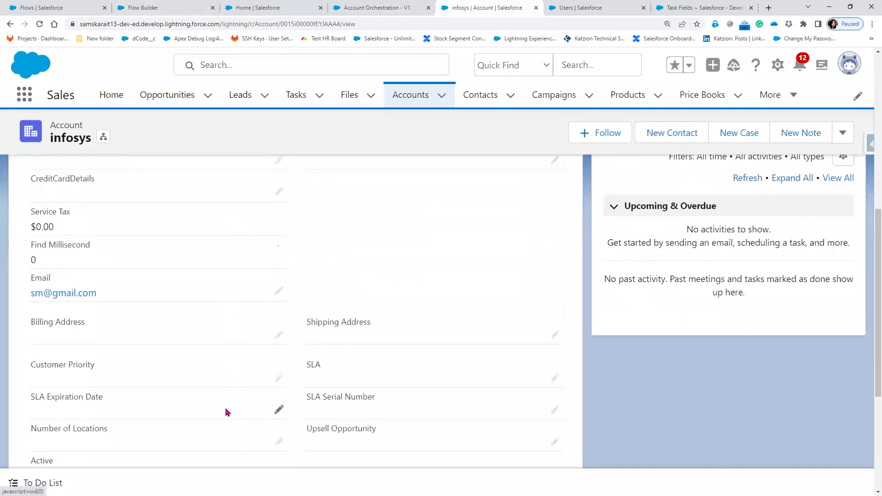
drag(34, 324, 59, 320)
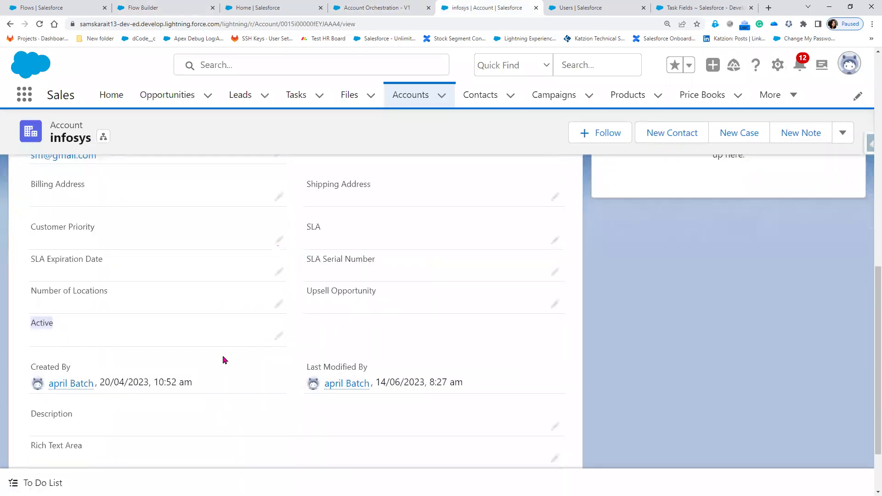
click(278, 337)
click(246, 354)
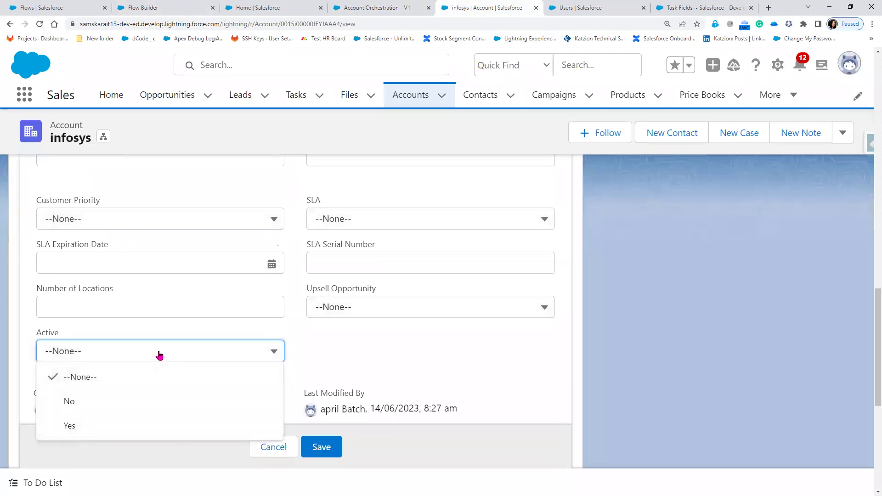
click(46, 8)
click(193, 8)
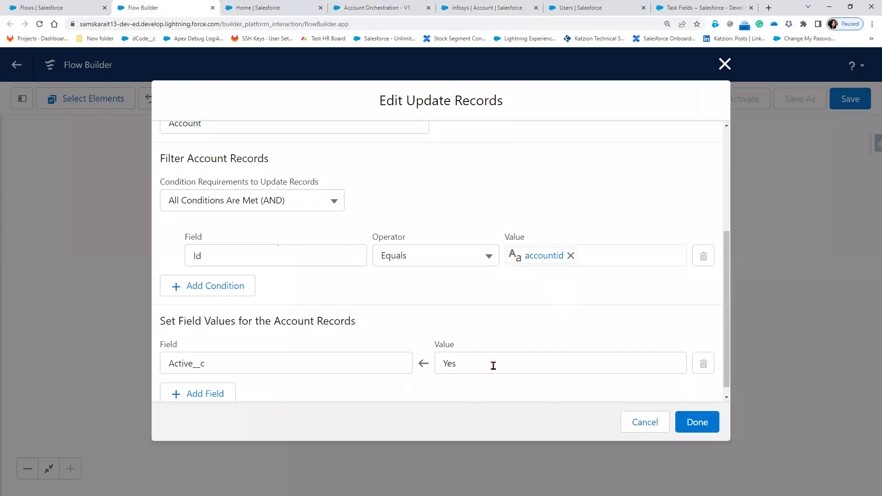
- Save the new flow as 'Background step', activate it, and return to Account Orchestration
click(714, 421)
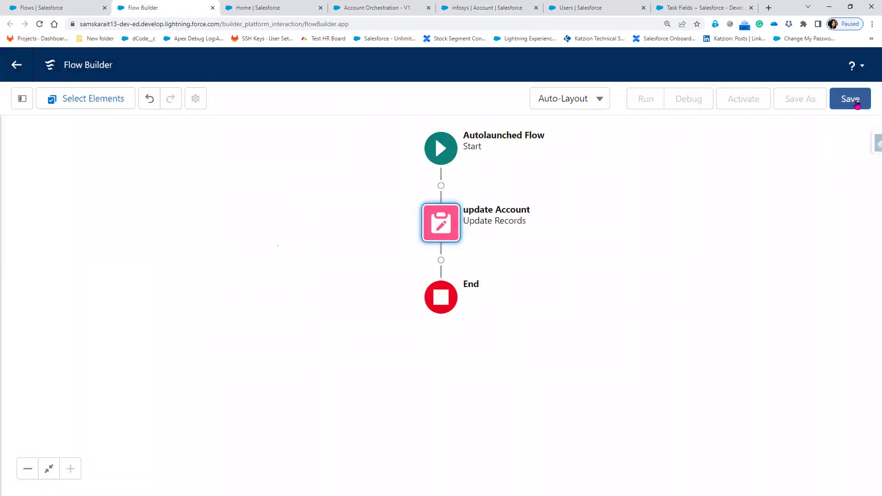
click(857, 105)
click(307, 226)
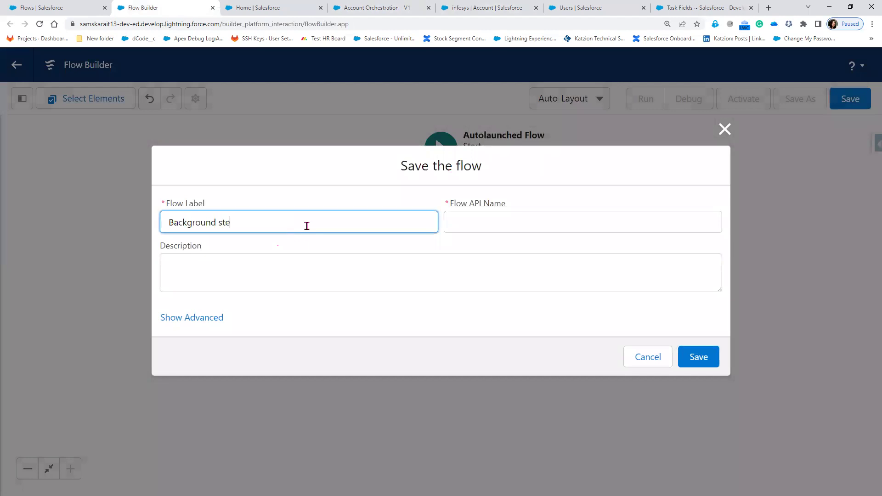
text(p)
key(Tab)
click(713, 356)
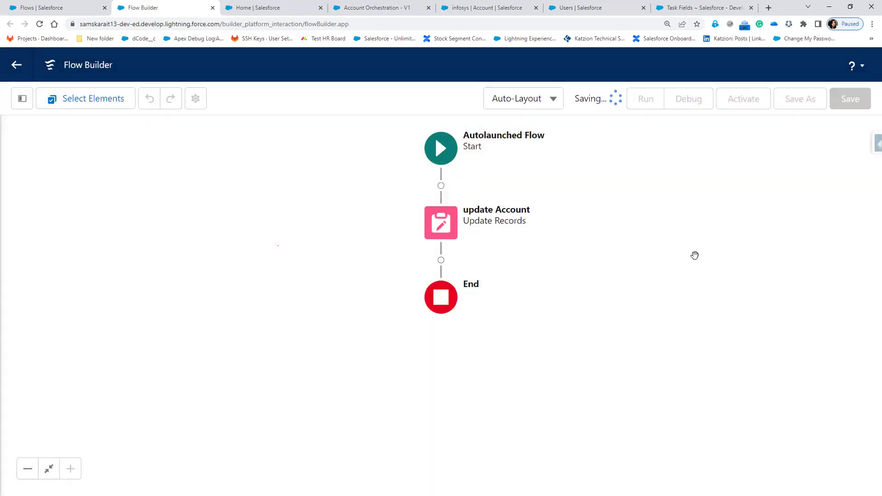
click(745, 104)
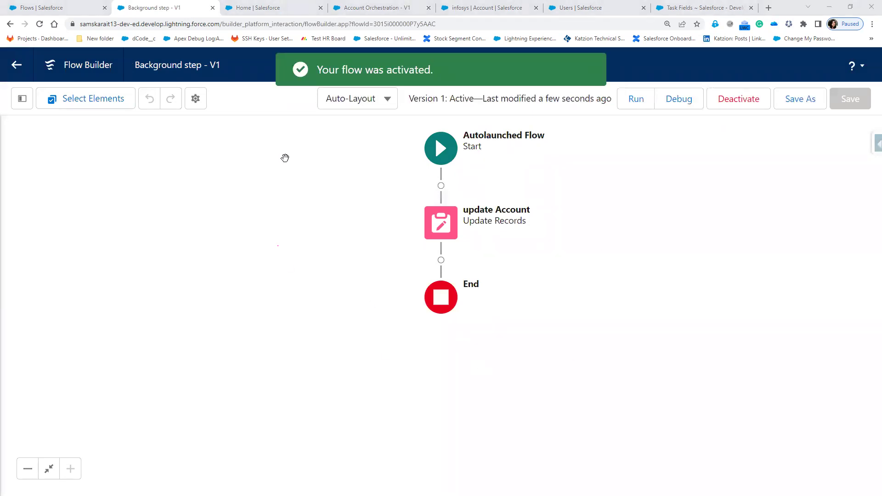
click(367, 7)
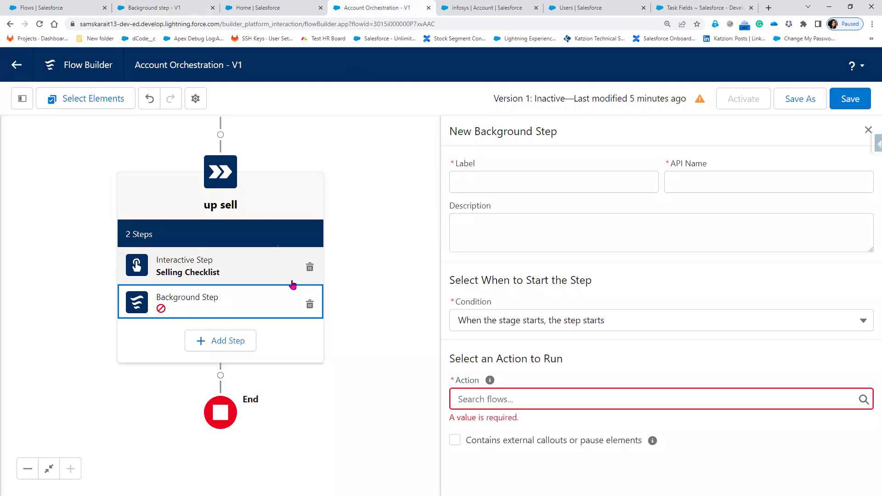
- Reload the orchestration and add a Background Step to the up sell stage
click(39, 24)
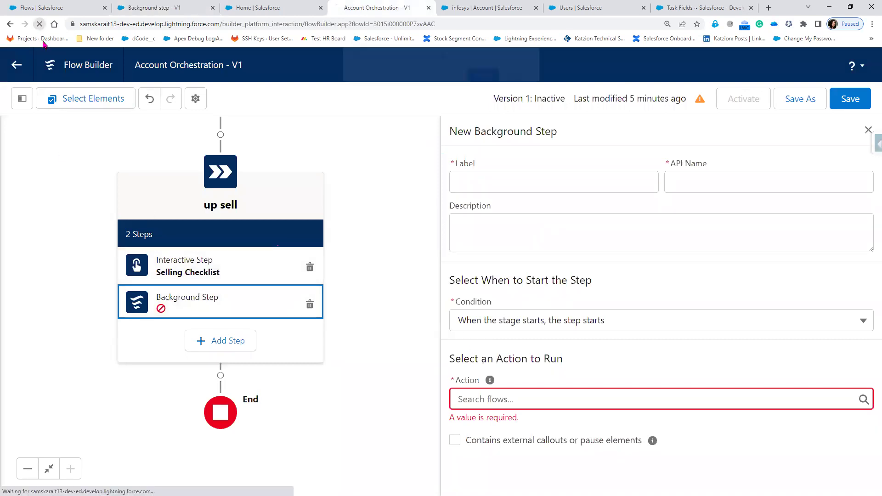
click(484, 75)
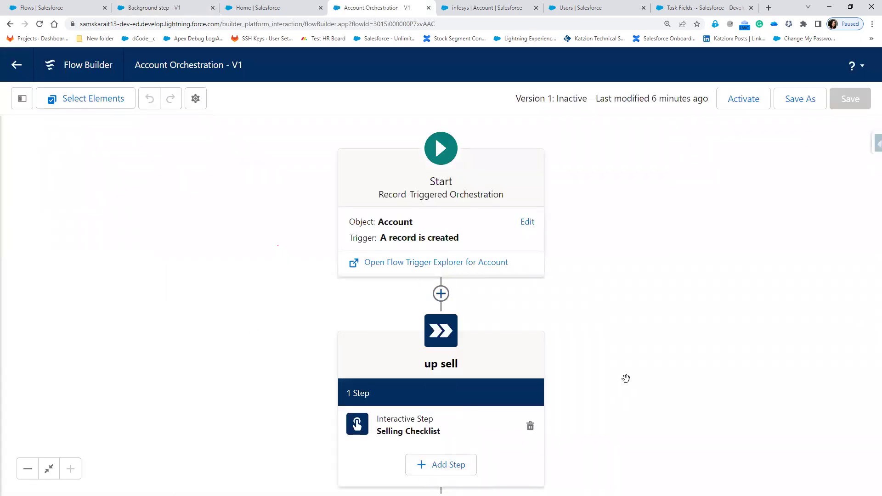
drag(561, 276, 496, 170)
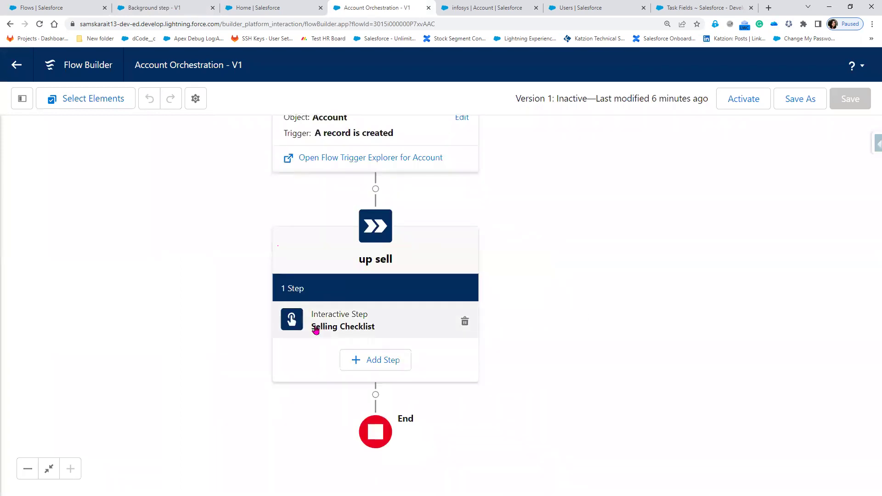
click(377, 362)
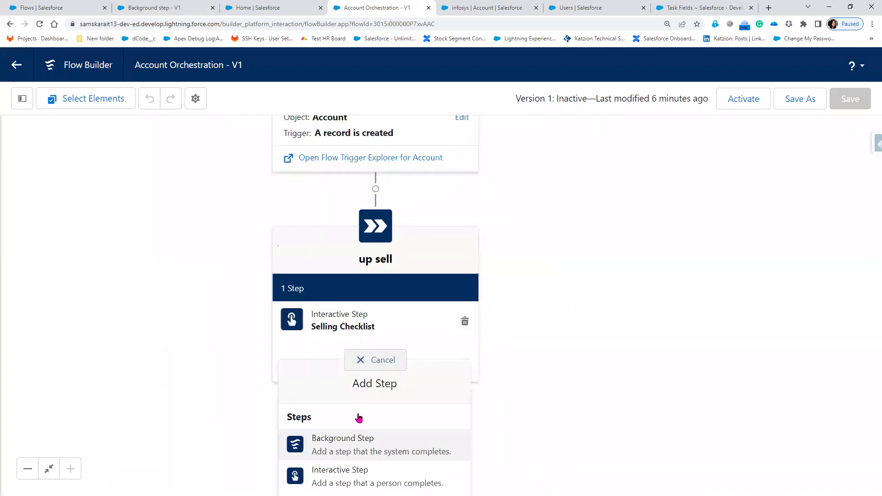
click(346, 444)
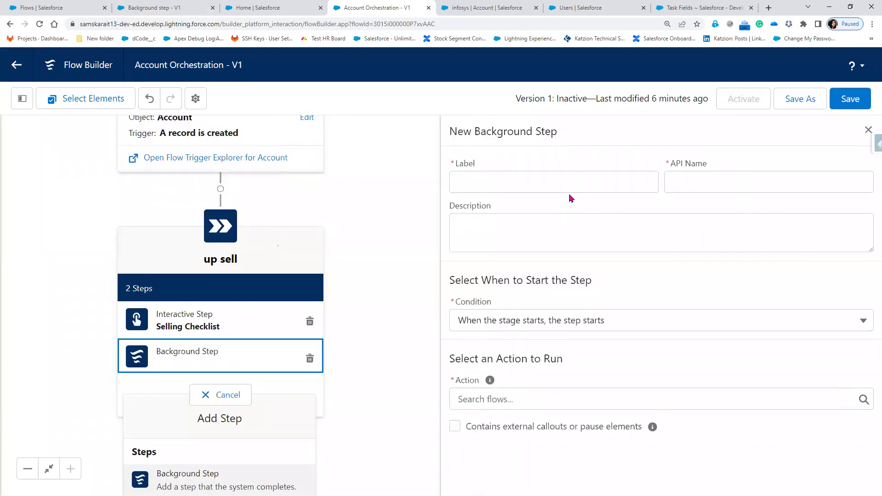
- Label the step 'Background Execution' and set its action to the Background step flow
click(521, 185)
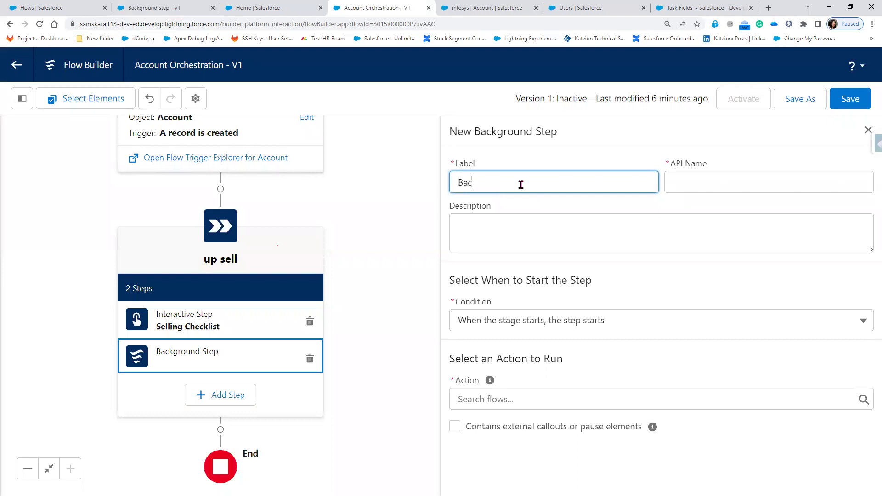
text(Backgroung)
key(Tab)
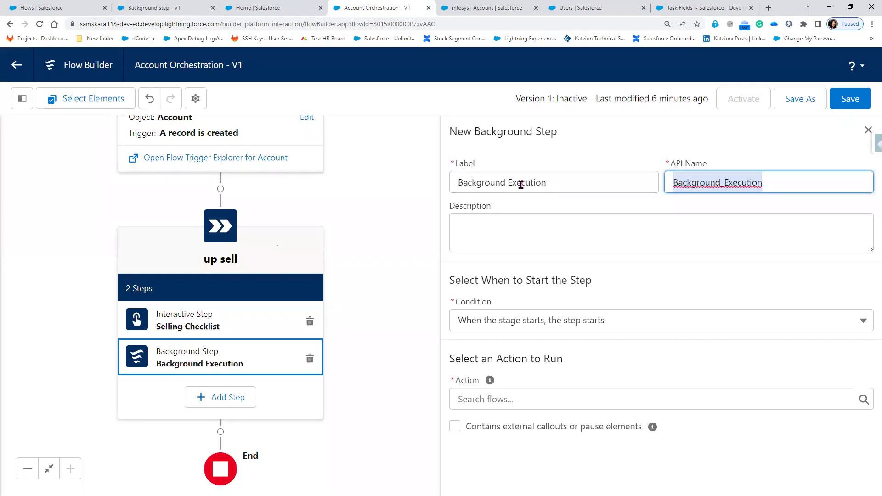
click(532, 226)
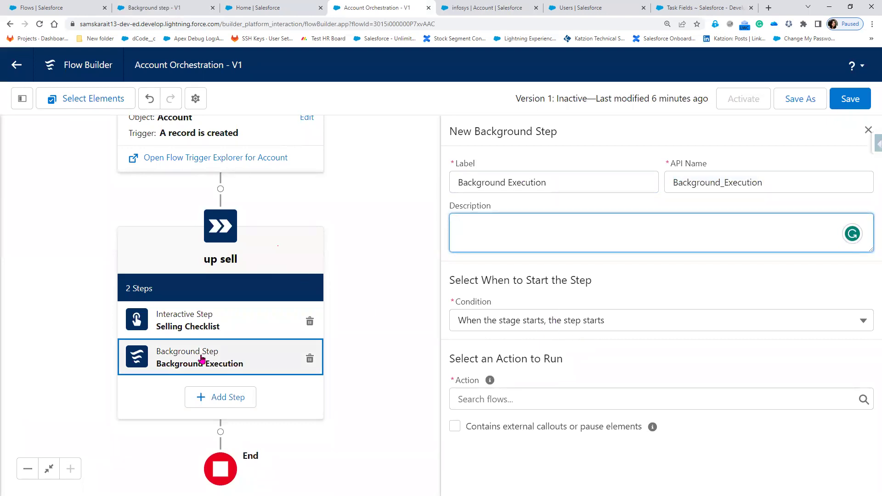
click(616, 402)
click(578, 305)
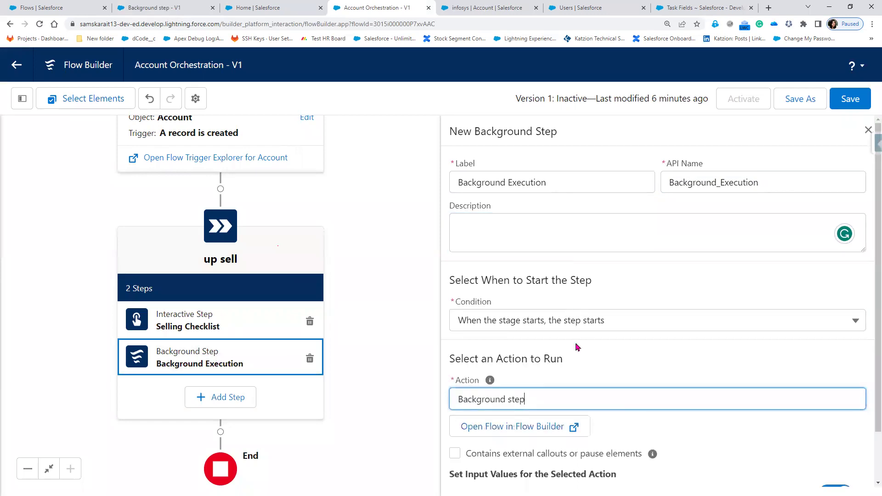
- Set the step's accountid input to {!$Record.Id} and close the step panel
scroll(579, 365, down, 1)
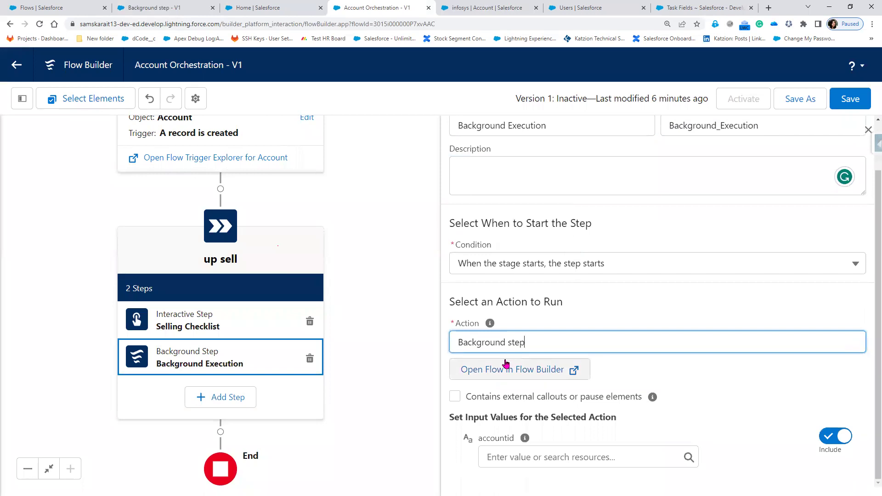
click(512, 455)
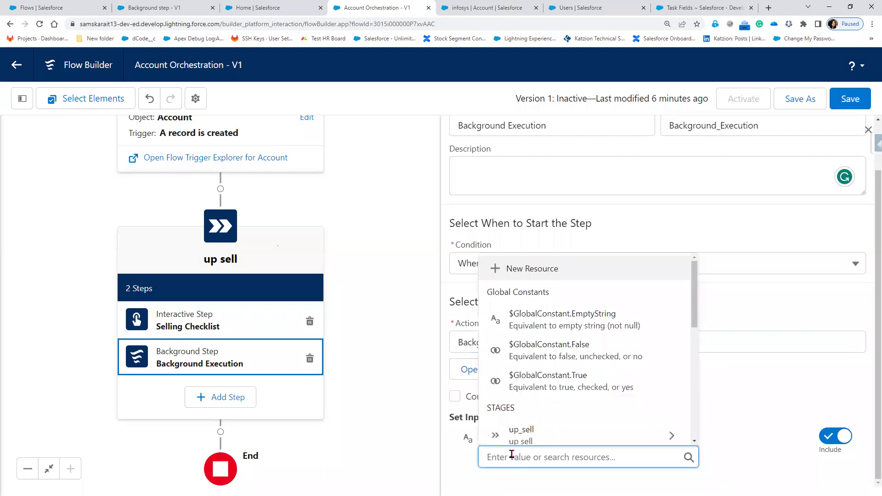
scroll(568, 419, down, 10)
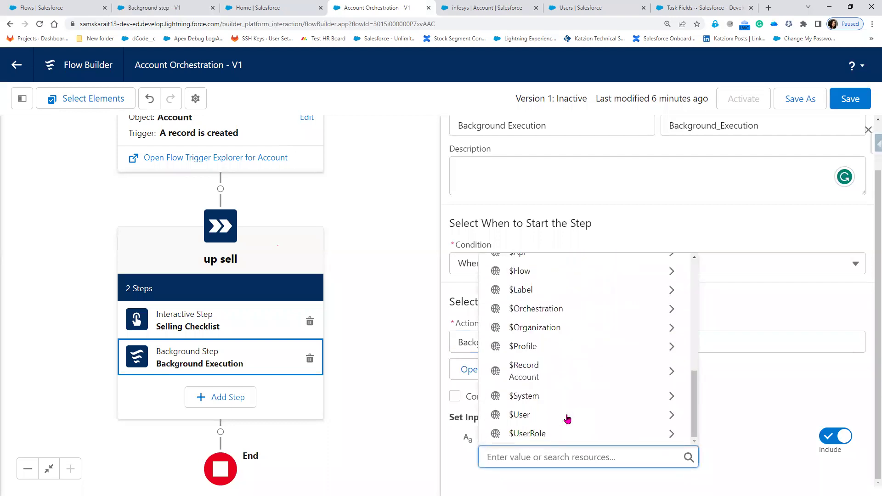
click(581, 381)
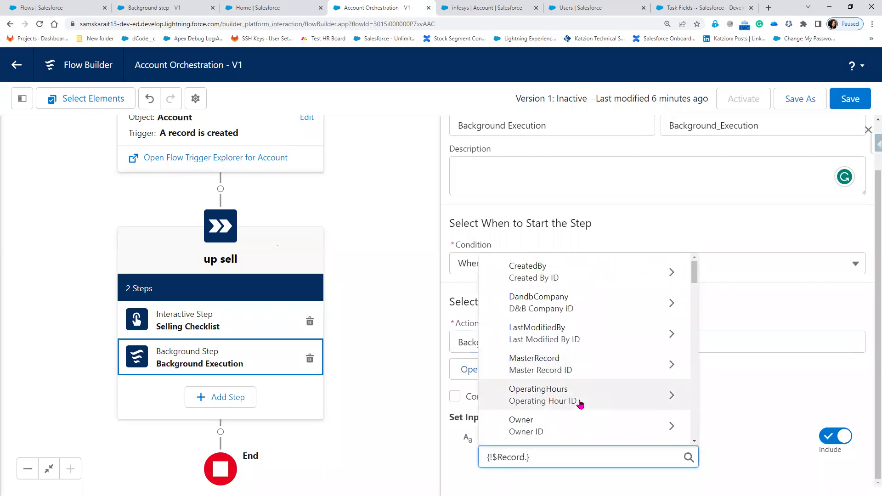
text(id)
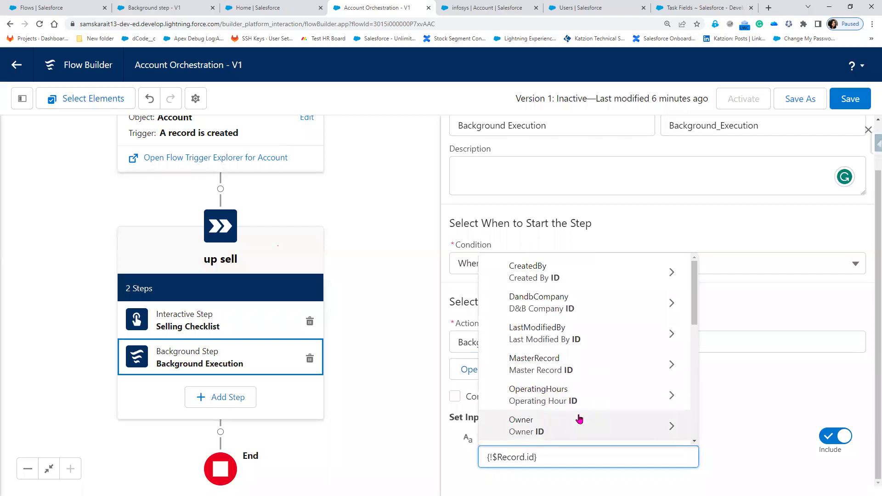
scroll(576, 416, down, 2)
scroll(569, 390, down, 3)
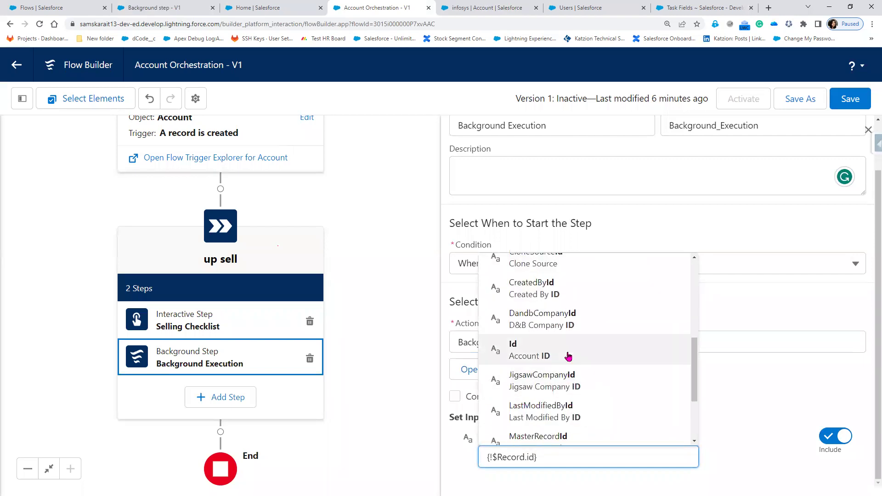
click(566, 356)
click(713, 467)
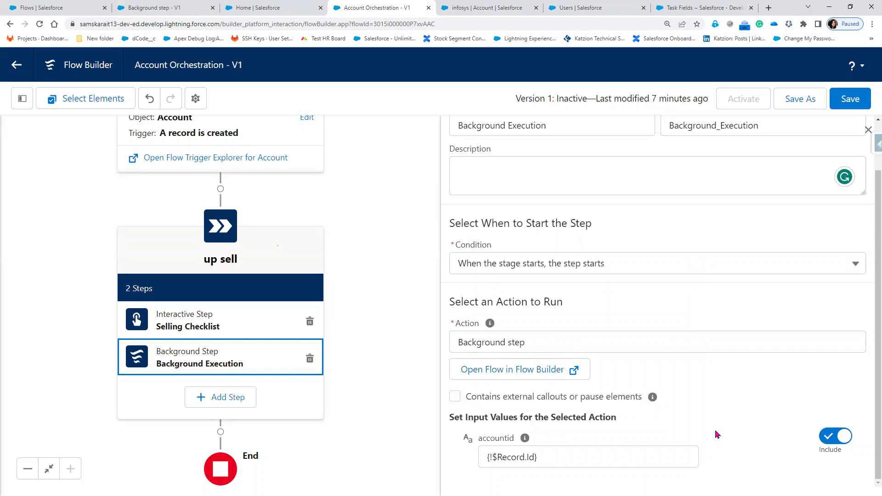
click(867, 128)
- Centre the up sell stage on the canvas, save Account Orchestration, and dismiss the issues popover
scroll(489, 368, down, 3)
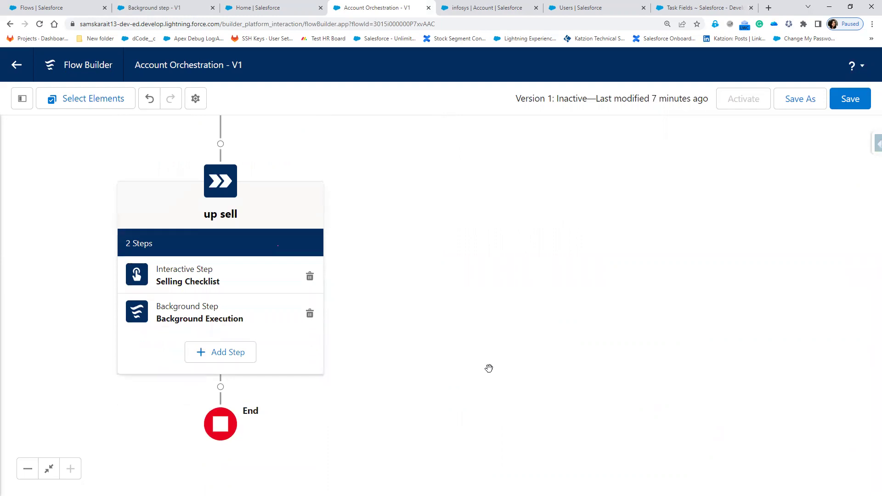
drag(526, 229, 640, 324)
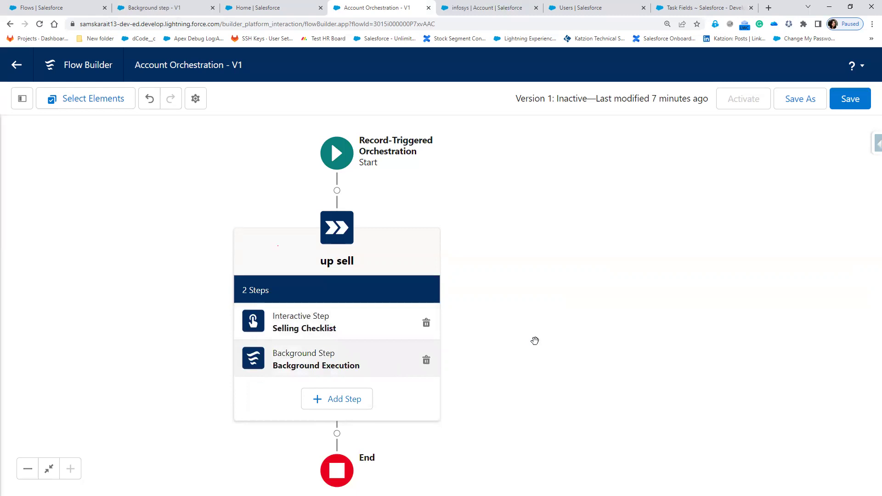
drag(615, 340, 643, 253)
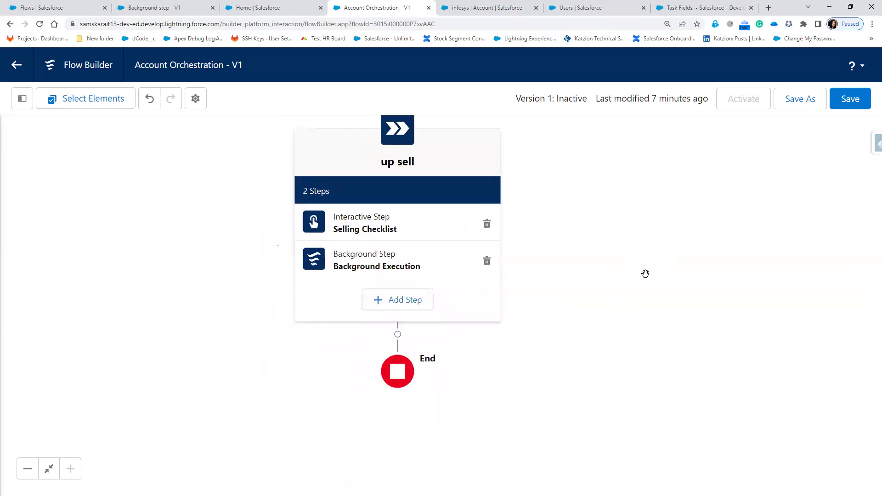
click(853, 102)
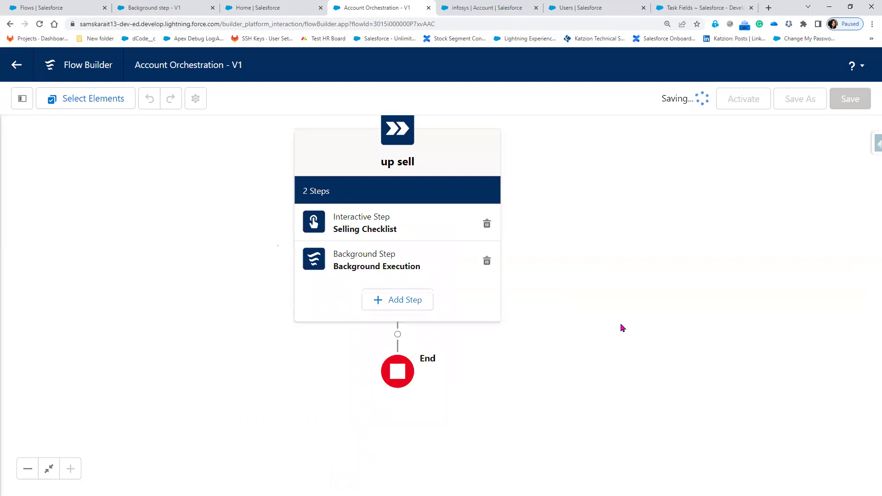
click(826, 133)
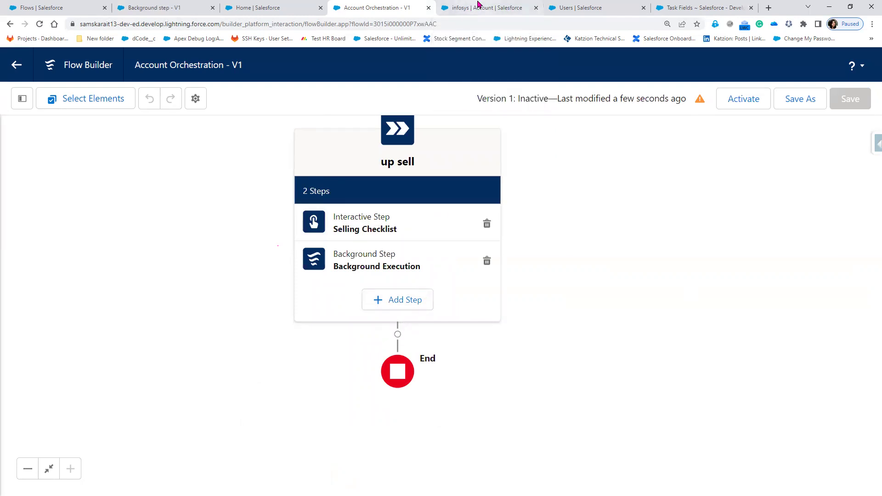
- On the infosys account record, type 10,000 into the Annual Revenue field
click(512, 8)
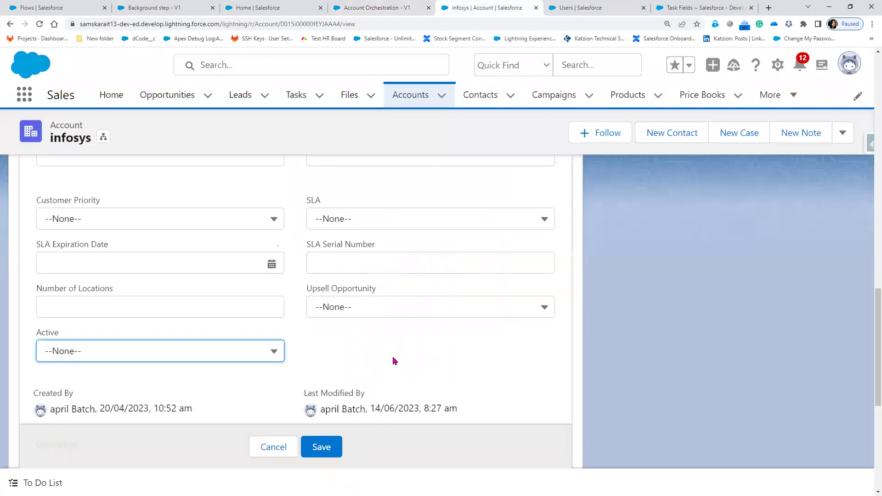
scroll(394, 361, up, 8)
scroll(394, 361, up, 10)
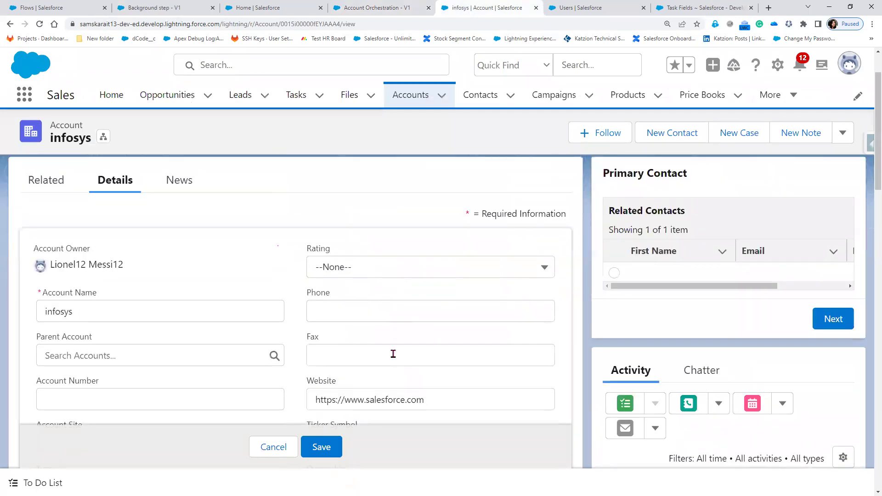
scroll(393, 354, down, 4)
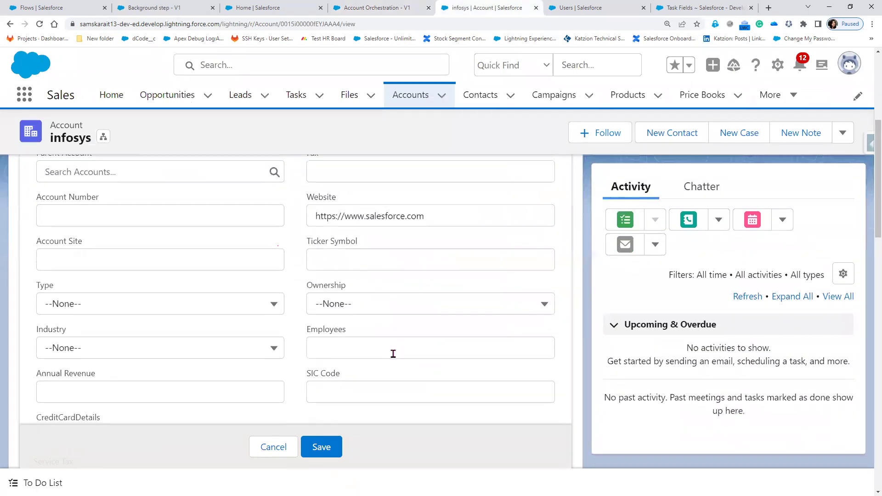
click(152, 388)
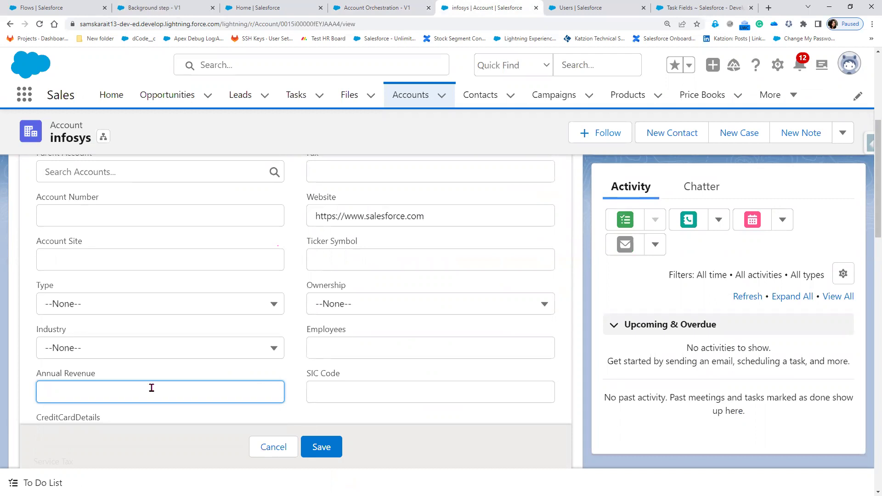
text(10,00)
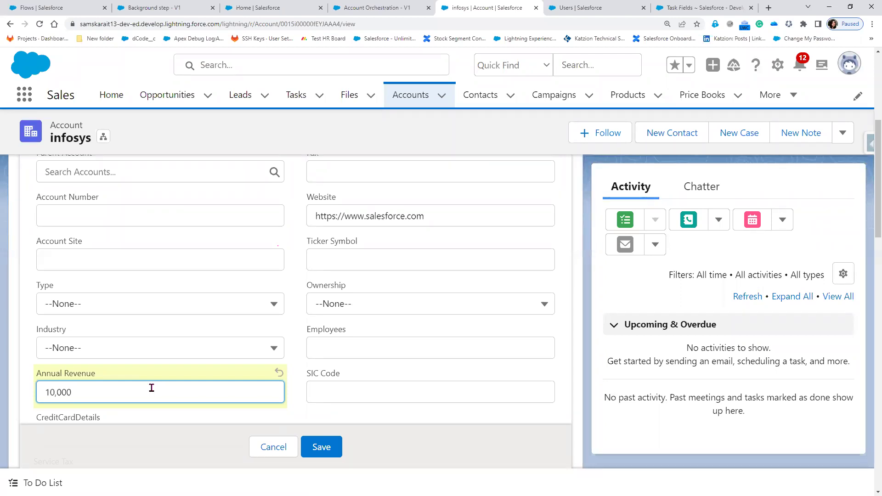
key(alt+Tab)
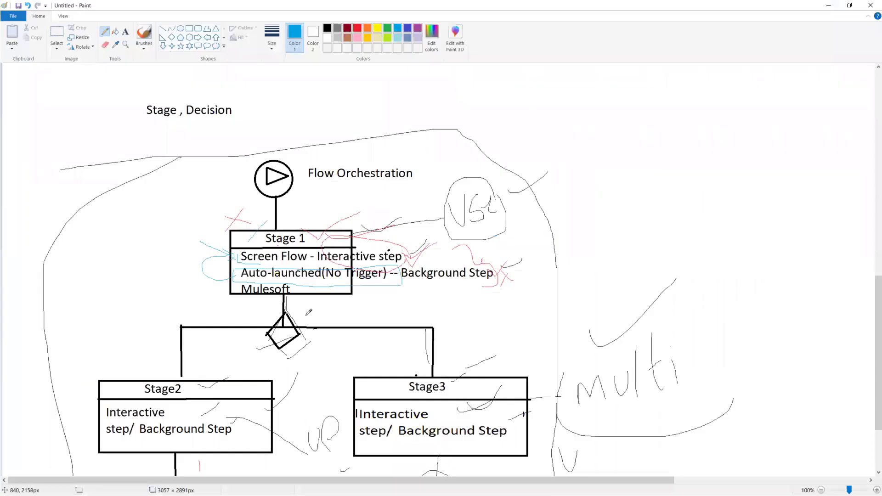
- Draw light-blue marks beside the decision diamond and lines down toward Stage2 and Stage3
mouse_move(302, 342)
mouse_down()
mouse_move(319, 352)
mouse_move(304, 368)
mouse_move(359, 350)
mouse_move(348, 341)
mouse_move(383, 342)
mouse_move(391, 355)
mouse_move(395, 340)
mouse_up()
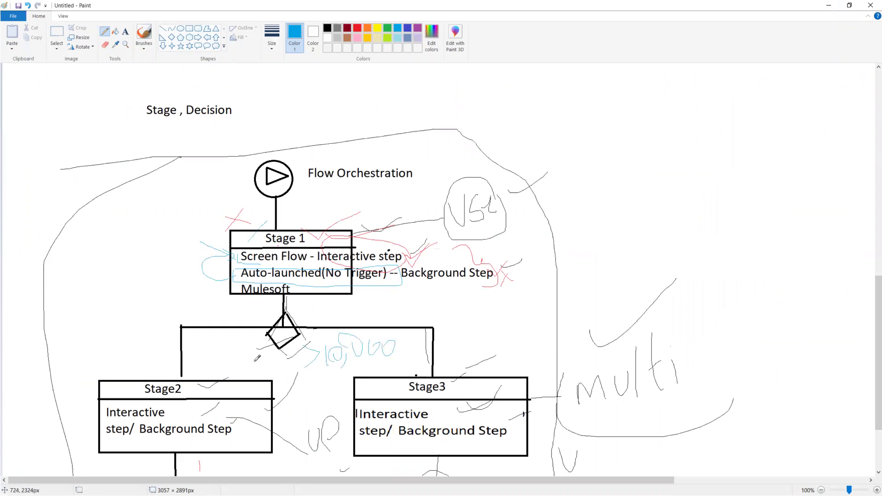
drag(199, 337, 197, 372)
drag(452, 327, 453, 382)
- Return from Paint to the Account Orchestration - V1 flow and add an element after the up sell stage
click(829, 5)
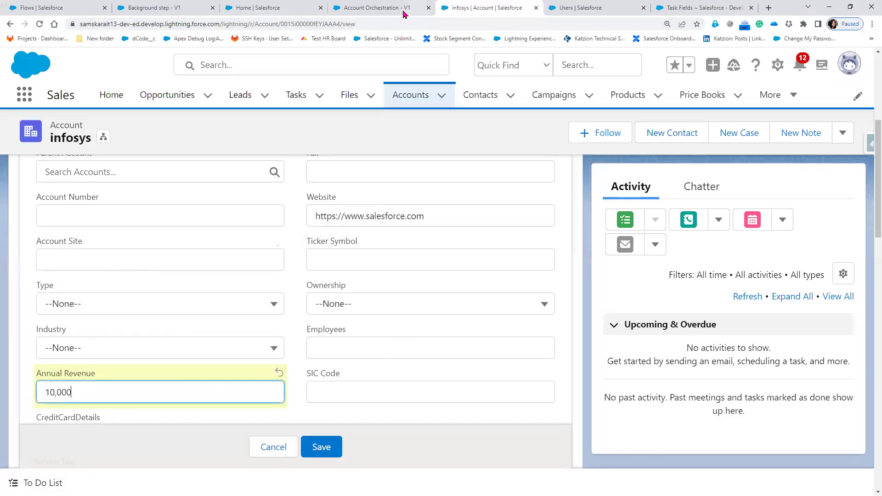
click(403, 10)
click(398, 335)
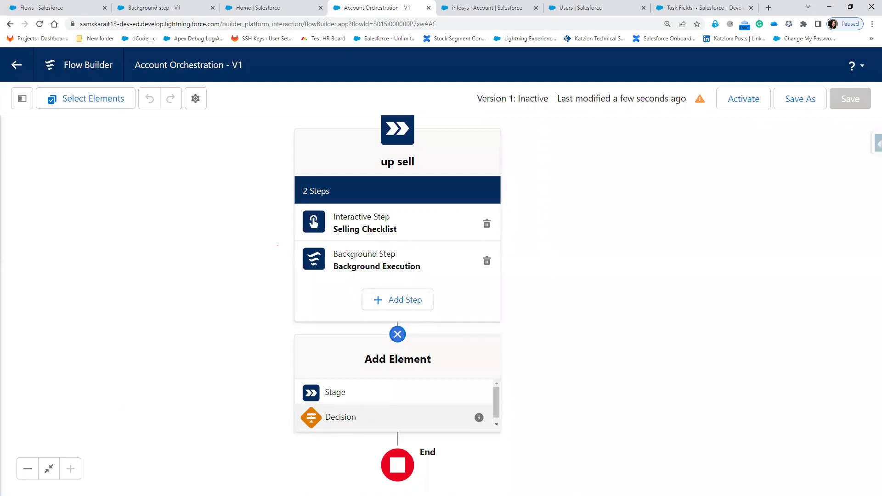
- Insert a Decision element after the up sell stage and enter a first label
click(340, 417)
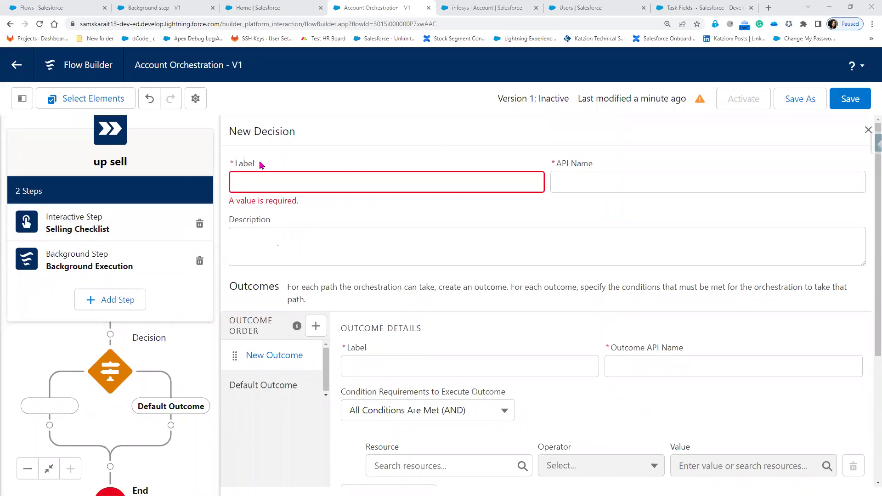
click(260, 184)
text(A)
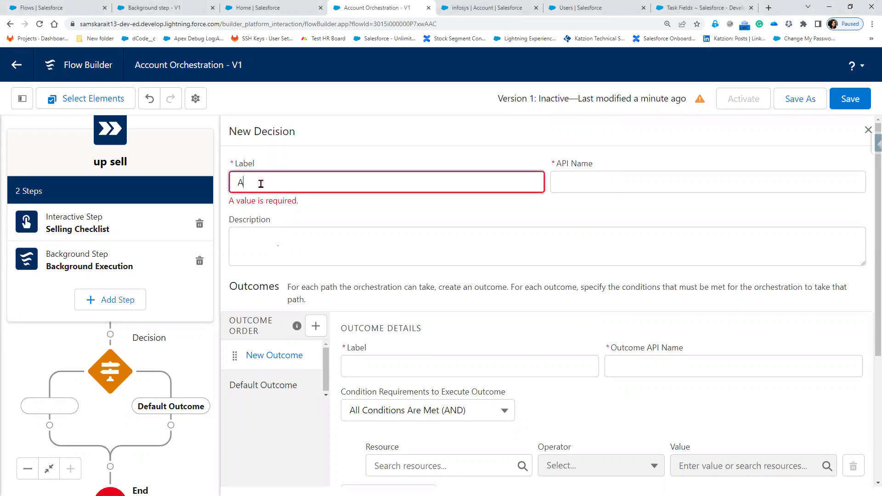
text(cconual Revenu)
key(Tab)
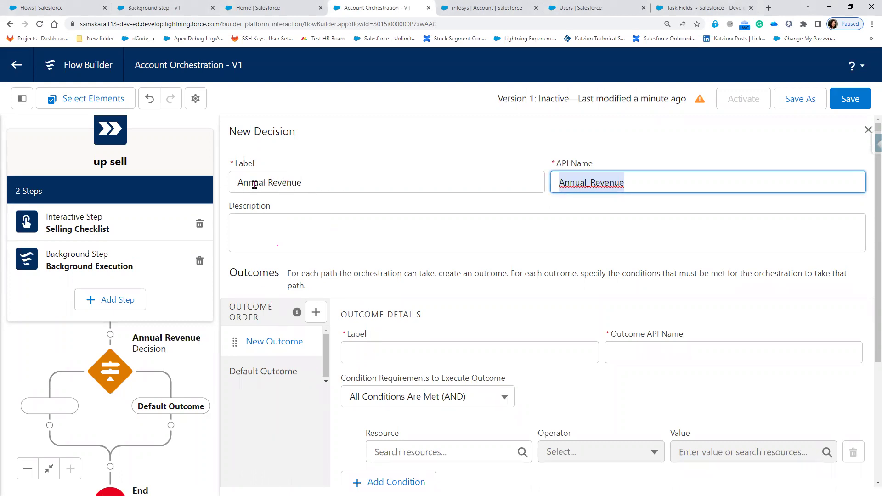
- Correct the label to 'Is Annual Revenue greater than 10K', regenerate its API name, and name the first outcome Yes
click(237, 181)
text(Is )
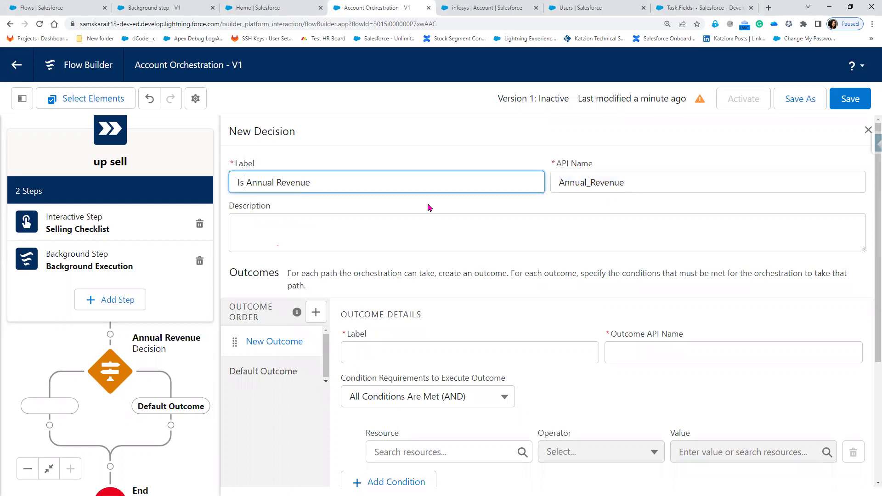
text( greater than 10K)
double_click(562, 182)
key(BackSpace)
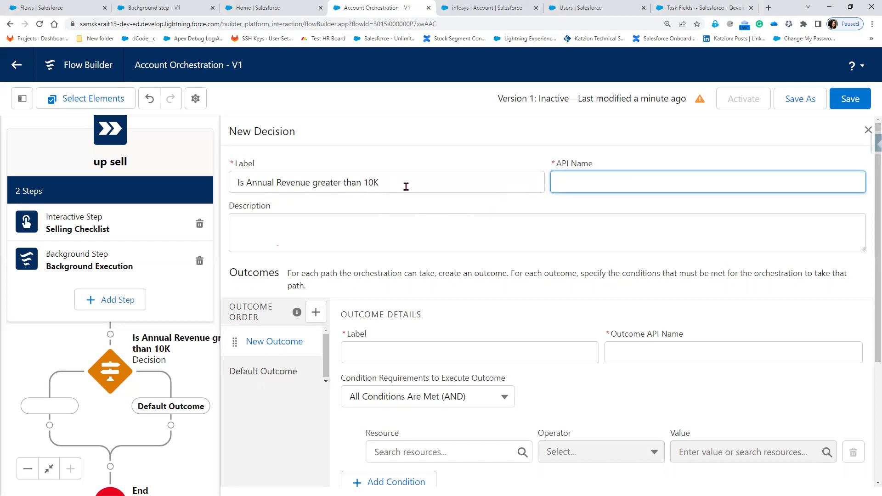
click(407, 184)
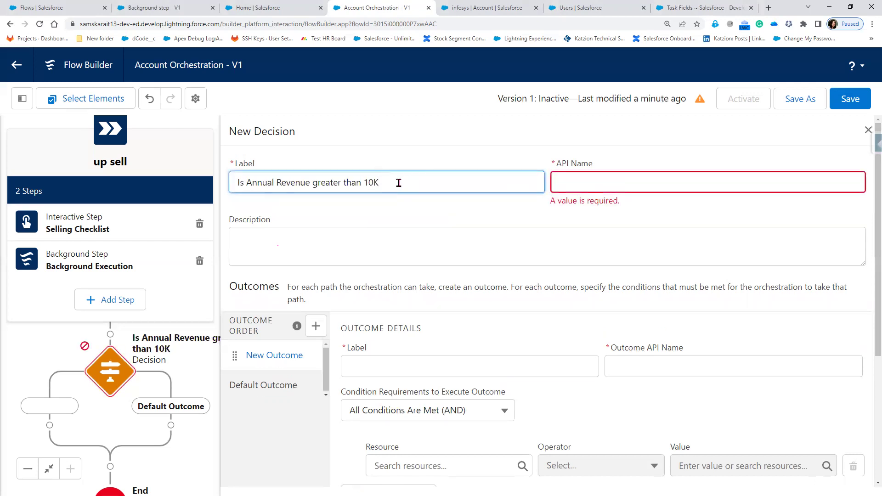
key(Tab)
click(370, 349)
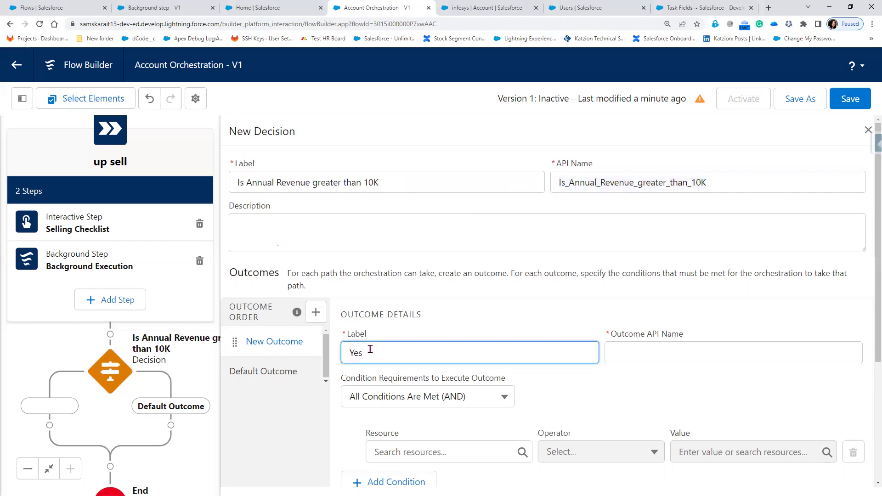
- Set the Yes outcome's condition resource to $Record > AnnualRevenue
click(673, 404)
scroll(668, 404, down, 1)
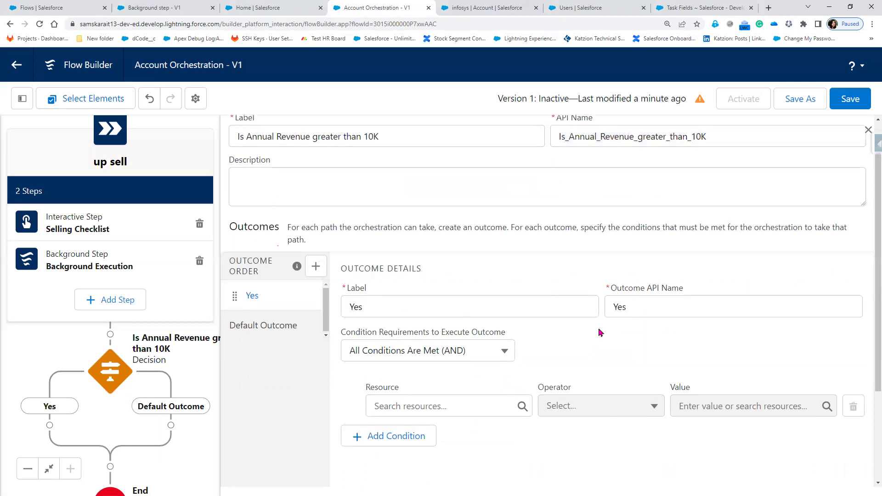
click(452, 412)
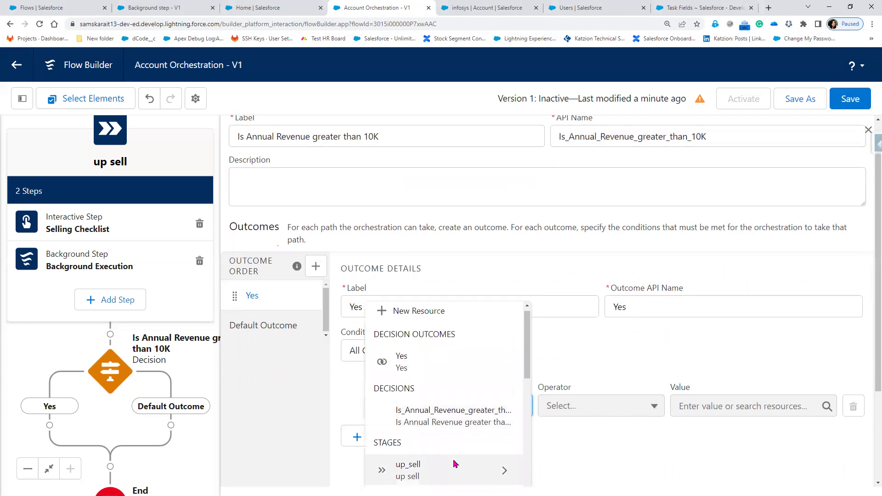
scroll(454, 464, down, 5)
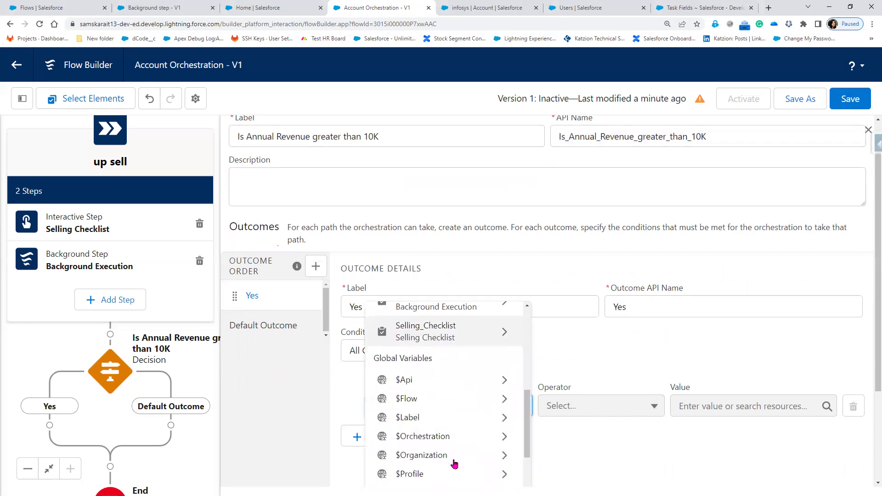
scroll(452, 464, down, 2)
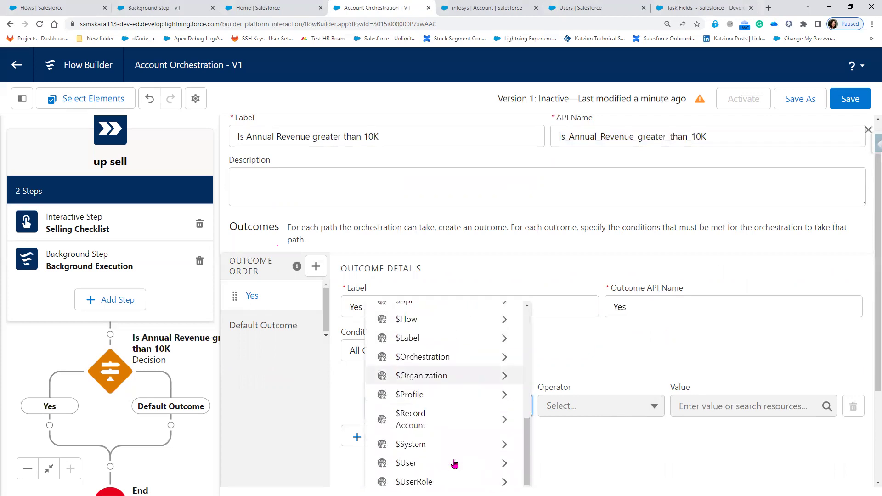
click(462, 423)
scroll(461, 425, down, 5)
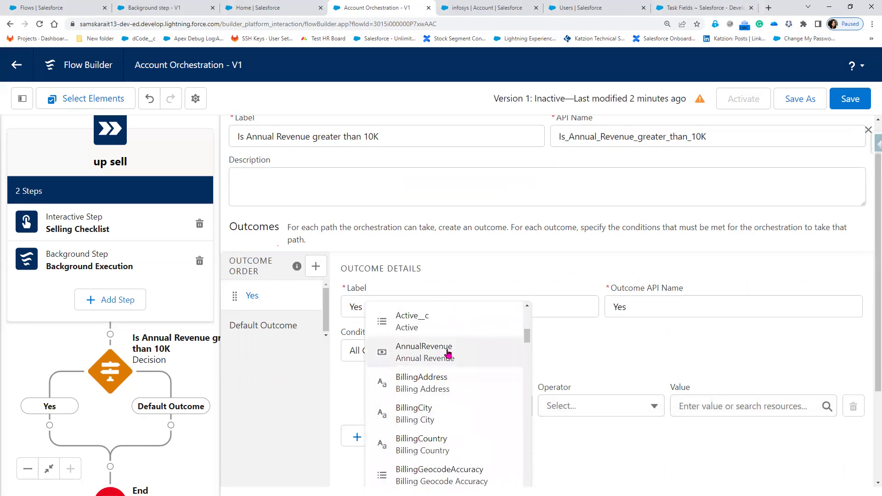
click(450, 353)
- Make the condition Greater Than 10000
click(594, 411)
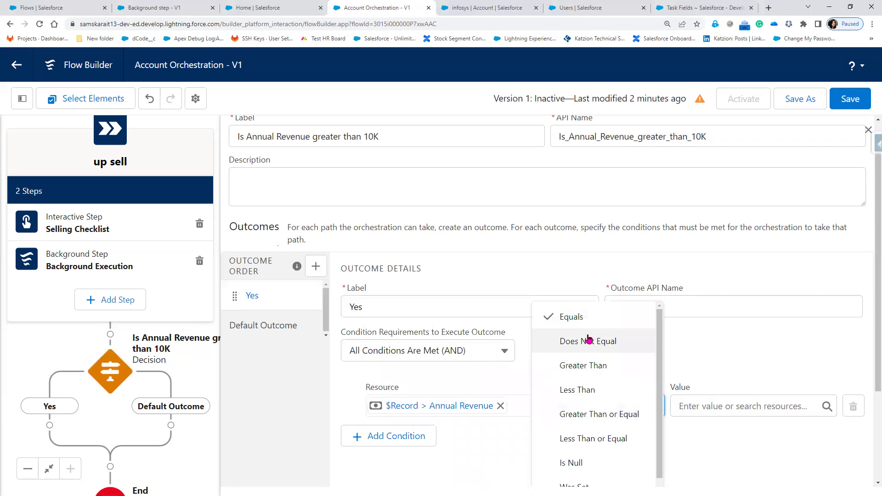
click(593, 366)
click(709, 413)
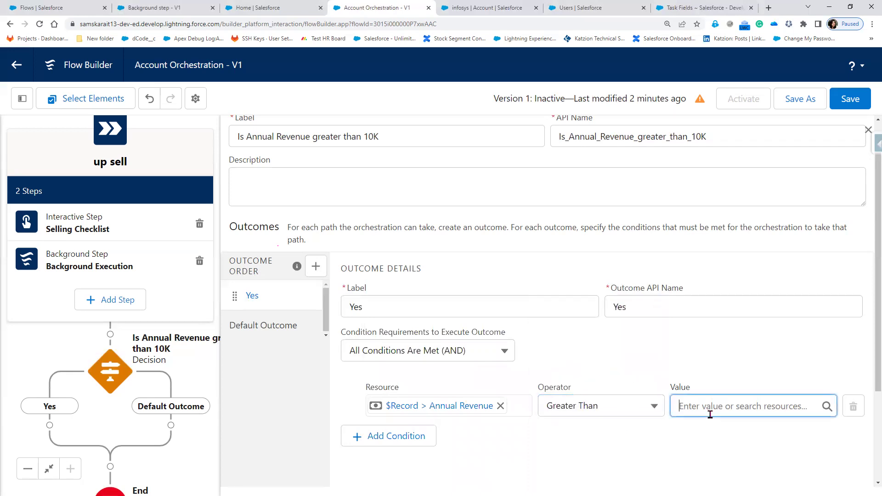
text(10000)
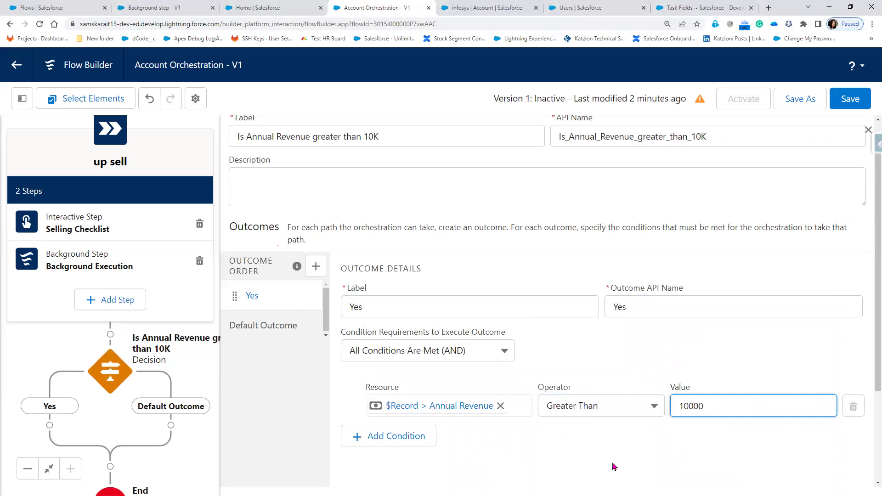
click(283, 332)
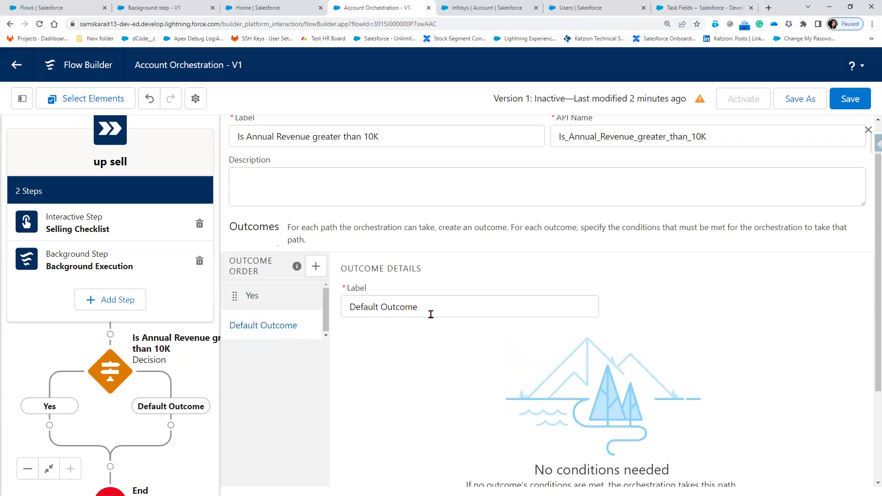
- Relabel the decision's Default Outcome as No
drag(431, 314, 329, 301)
text(No)
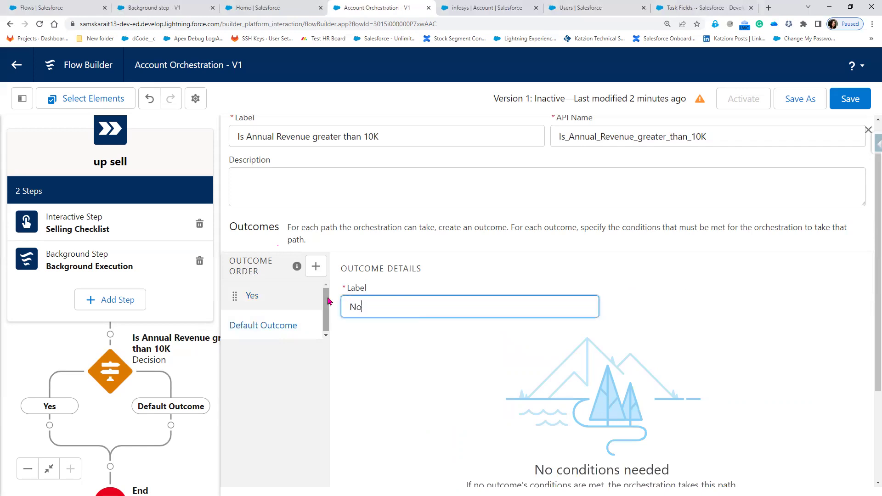
click(467, 393)
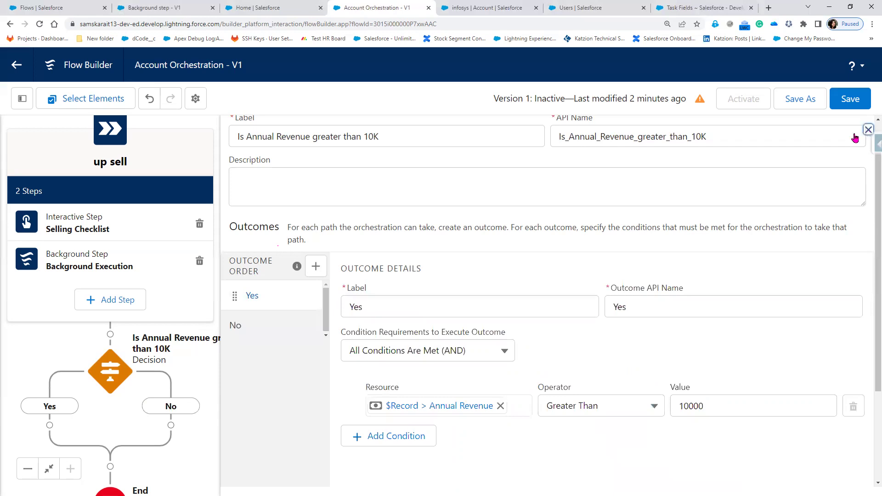
- Close the Decision panel and save the orchestration, dismissing the review issues warning
click(867, 130)
click(857, 99)
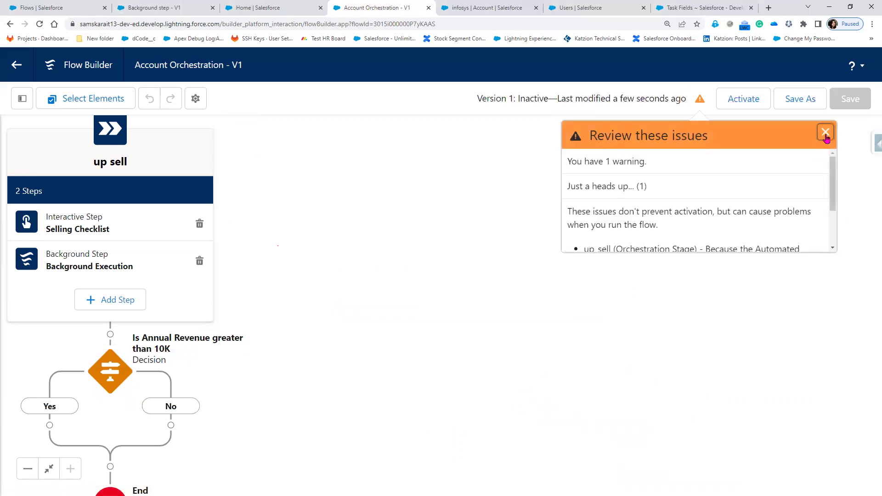
click(825, 133)
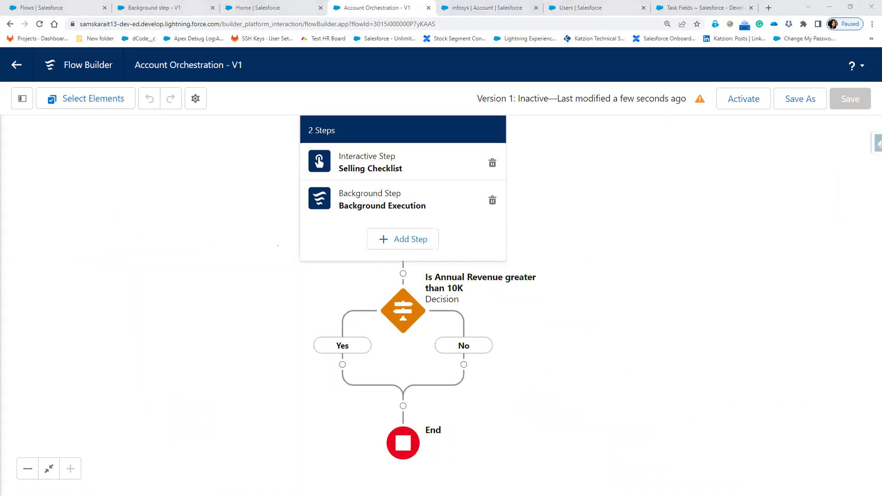
- Insert a stage labelled Setup SSO on the decision's Yes branch and save the orchestration
click(343, 365)
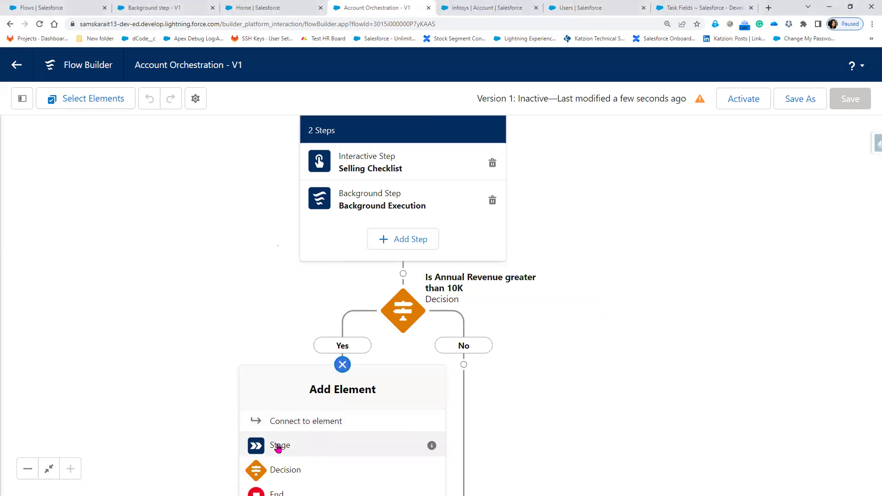
click(277, 444)
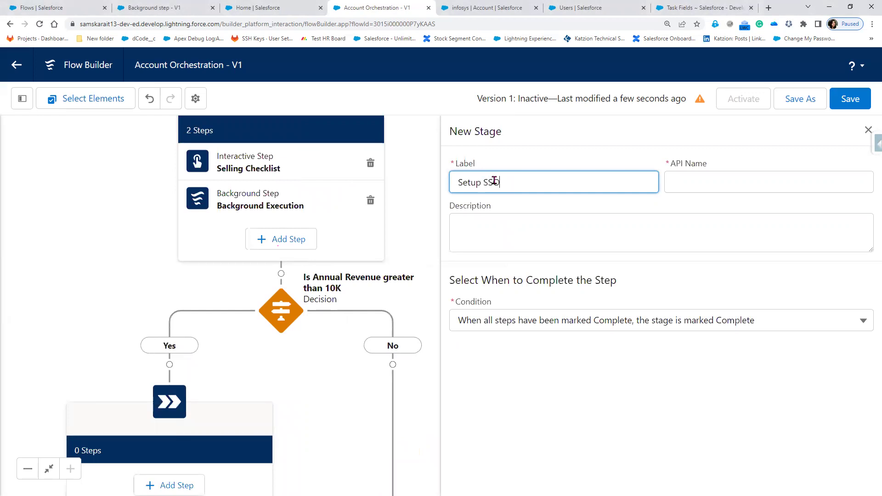
key(Tab)
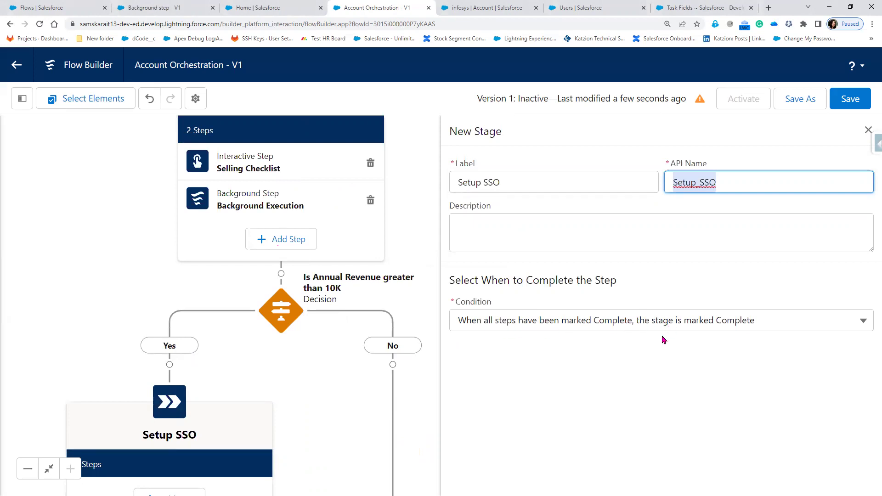
click(866, 129)
click(850, 98)
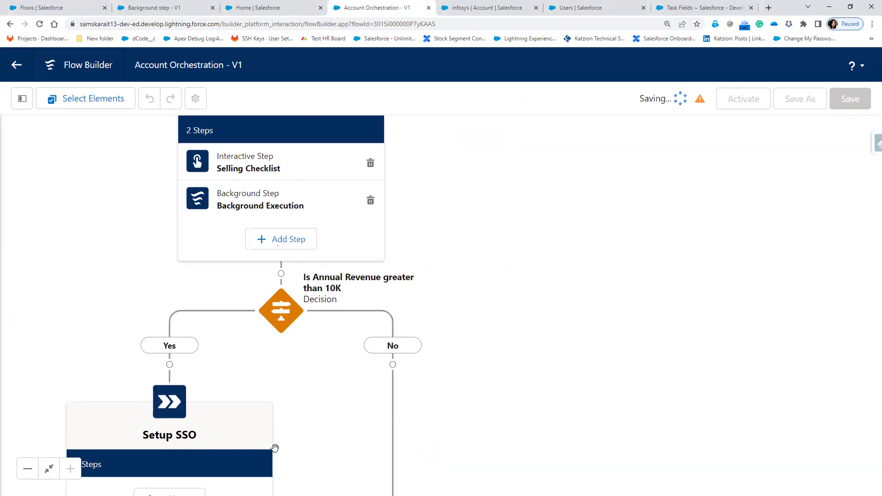
drag(482, 399, 545, 319)
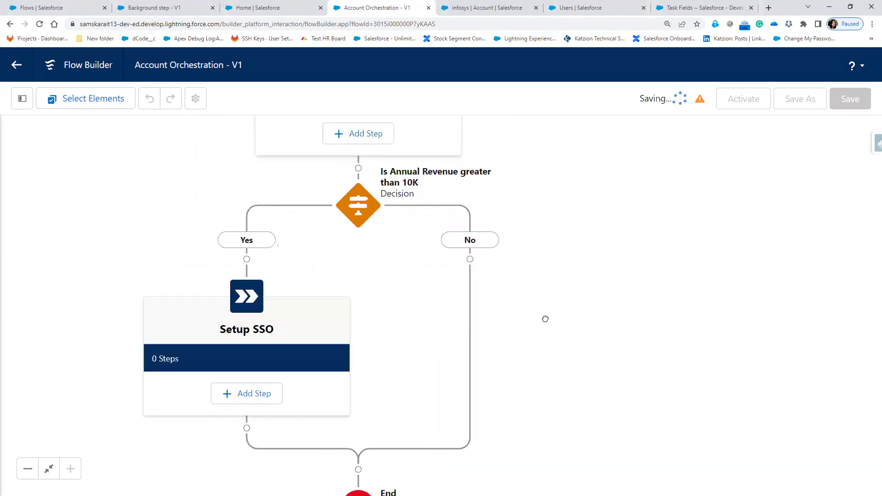
- Insert a stage labelled Stage3 on the No branch, save, and dismiss the review warnings
click(470, 259)
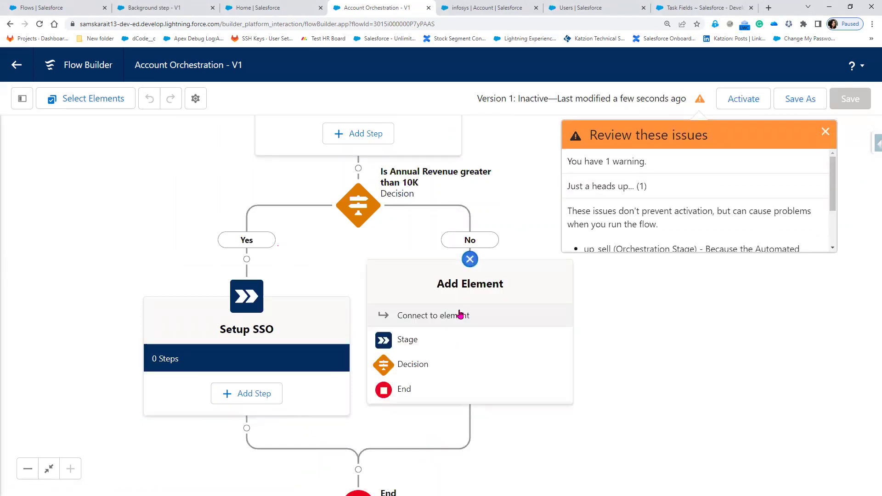
click(407, 340)
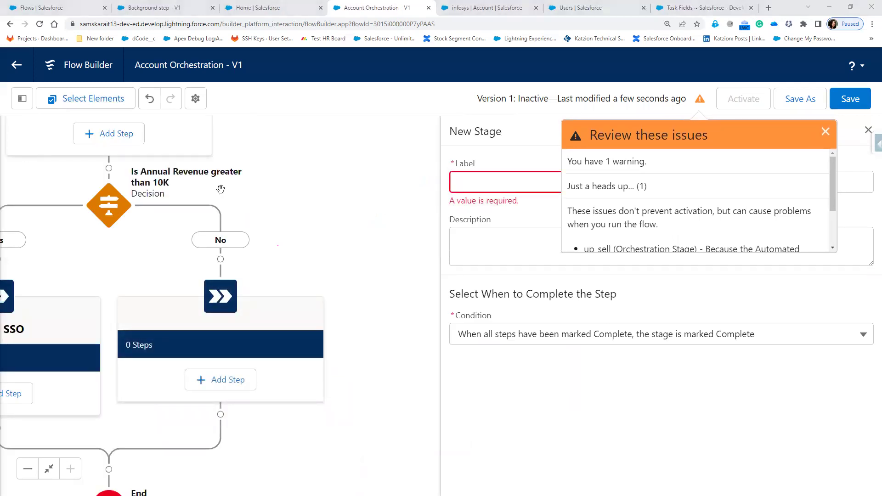
click(825, 131)
click(557, 183)
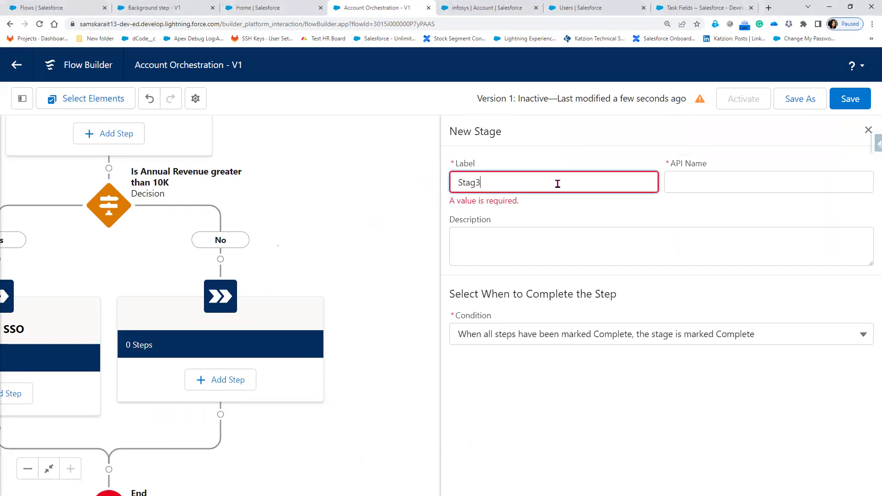
text(Stag3e)
key(Tab)
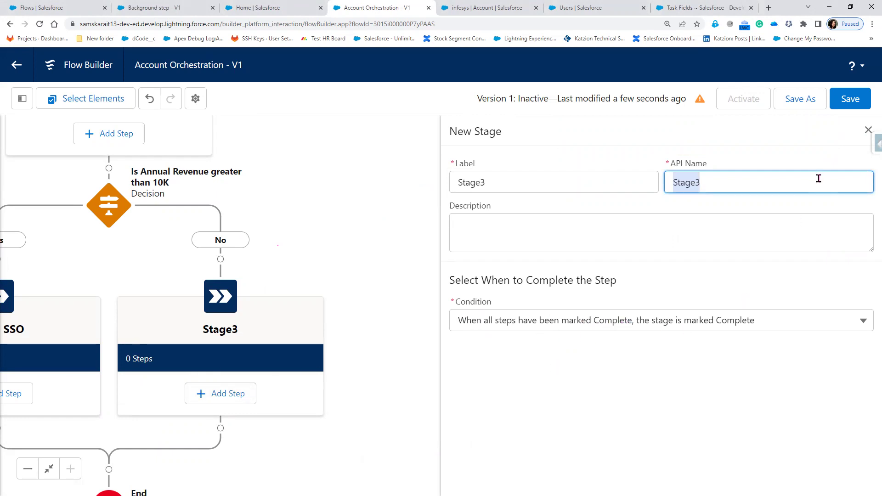
click(866, 130)
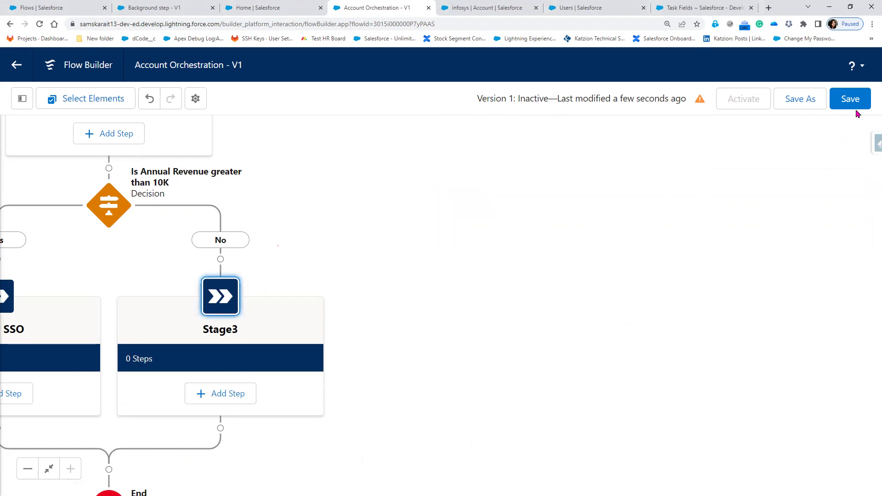
click(851, 99)
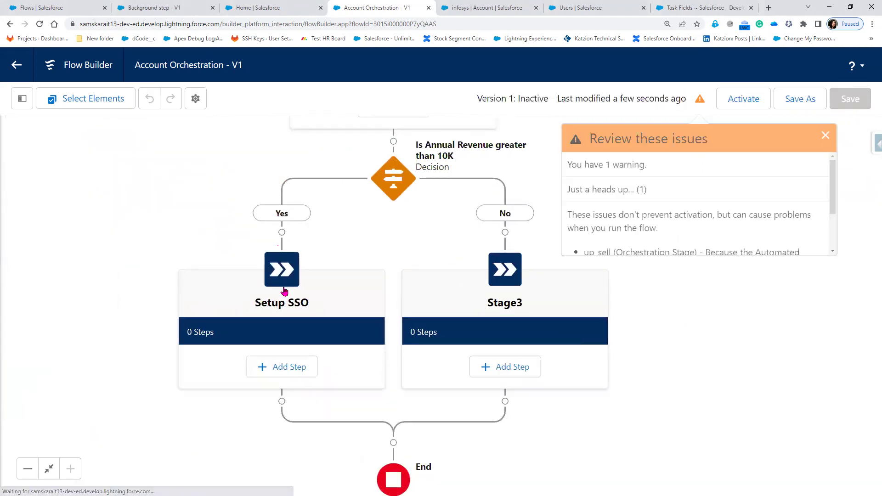
click(825, 133)
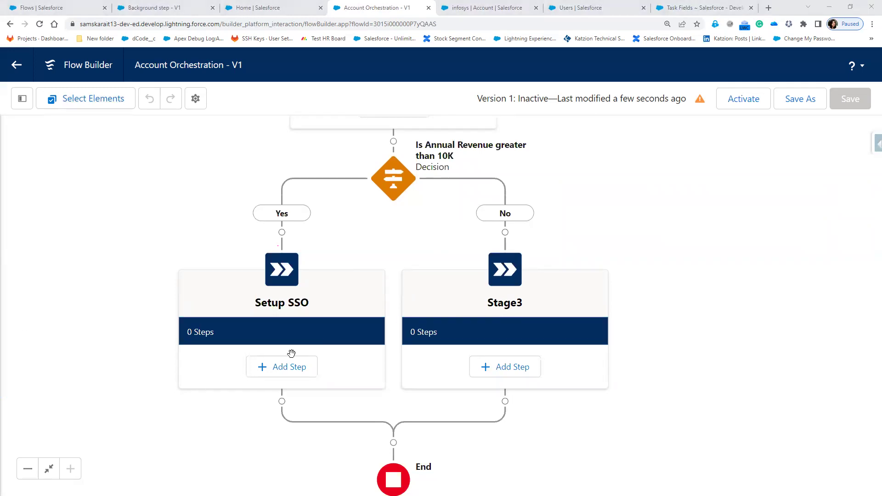
- Add an Interactive Step to the Setup SSO stage and bring up its Action flow list
click(282, 367)
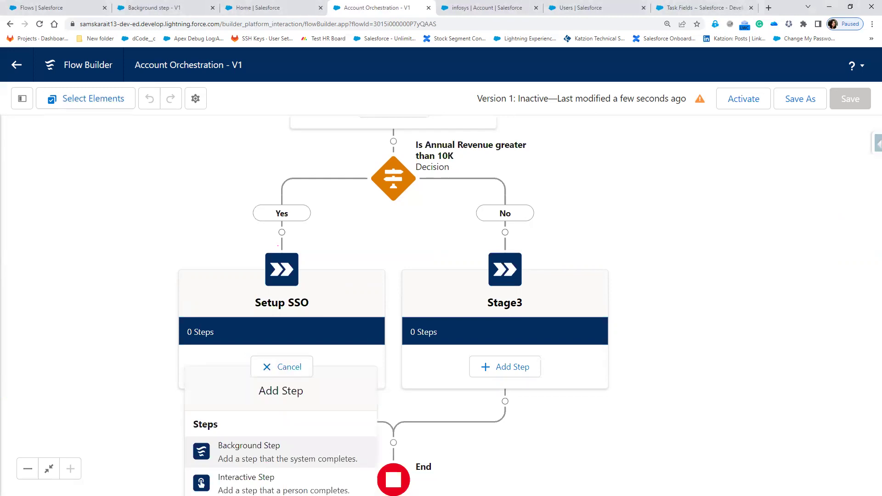
click(248, 483)
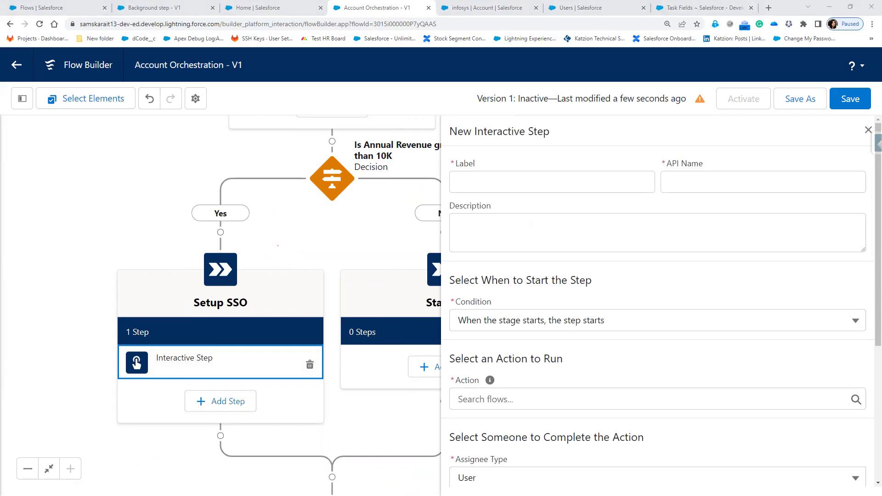
click(520, 399)
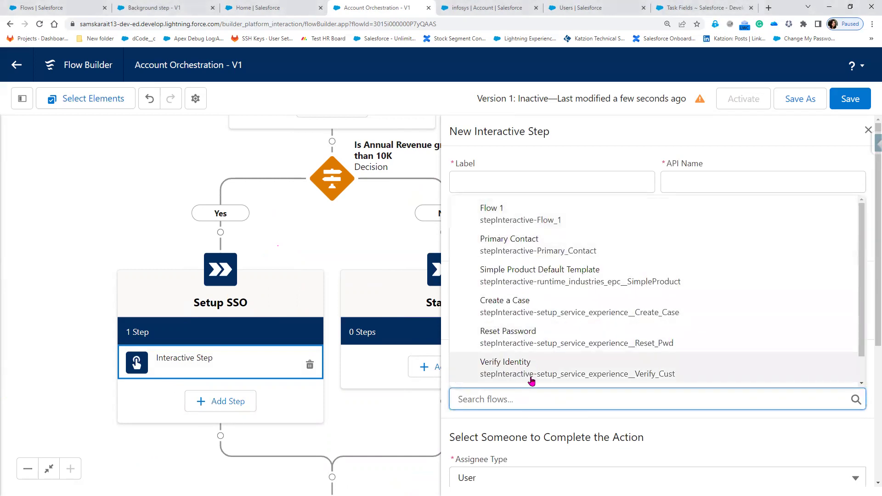
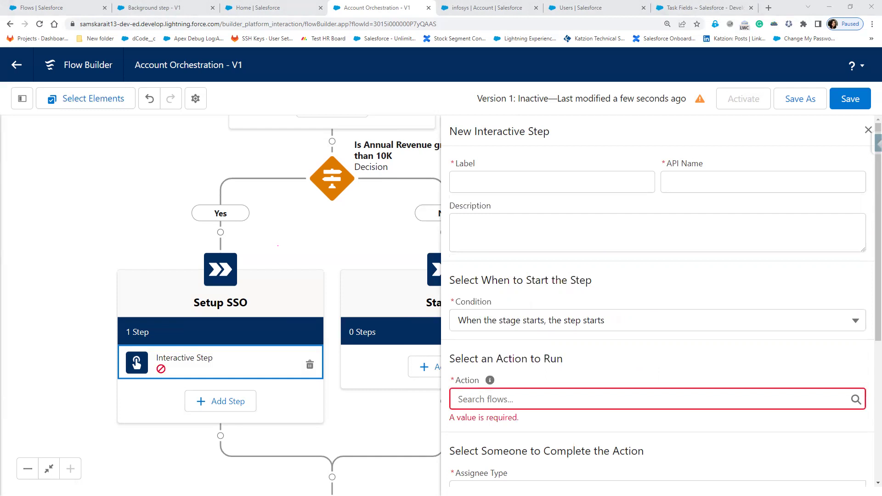
- Create a new Screen Flow from the Setup Flows list
click(62, 11)
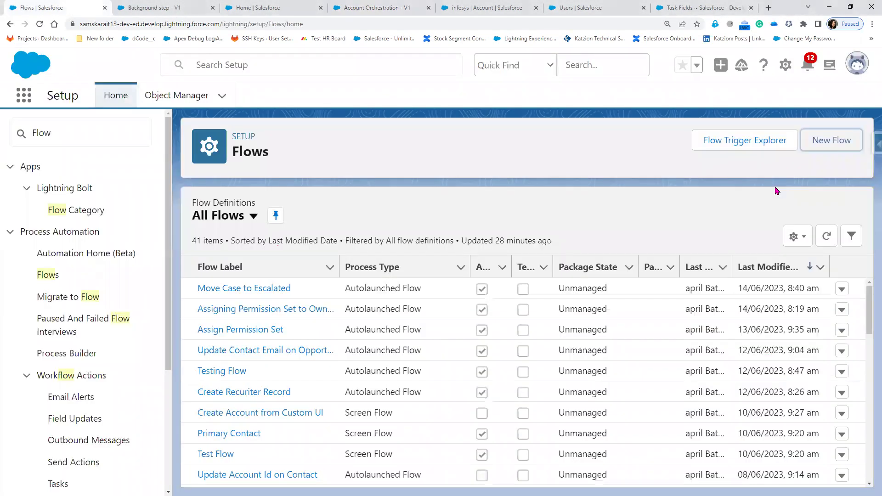
click(837, 144)
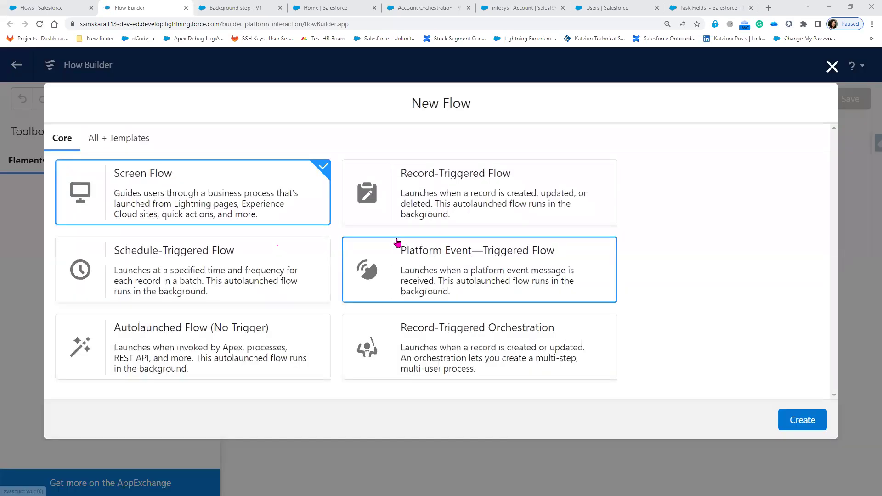
click(789, 423)
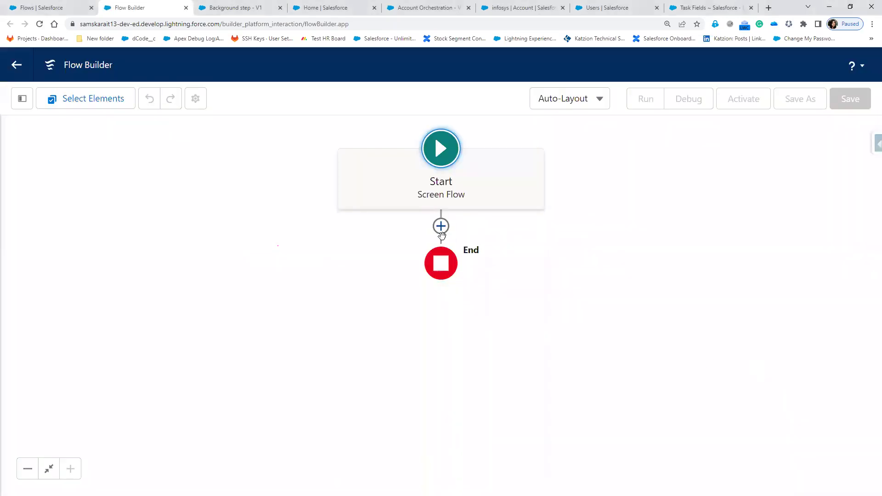
- Add a Screen labelled 'Screen 1' and place a Display Text component on it
click(440, 226)
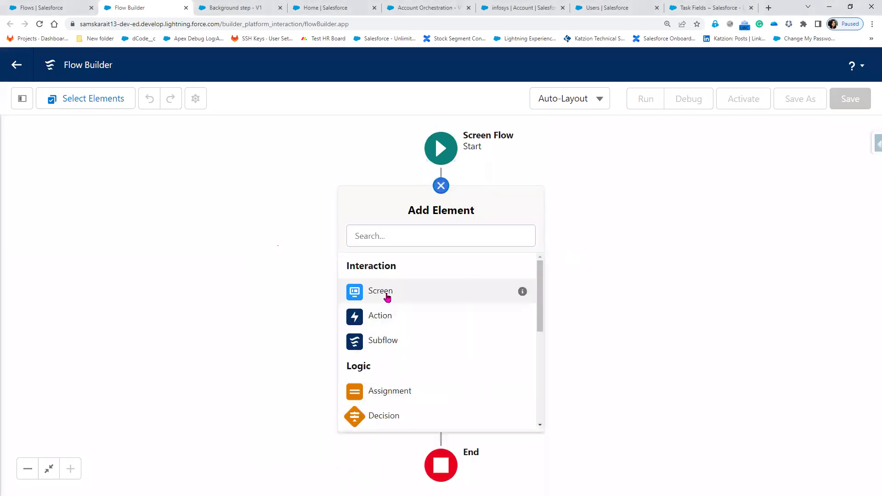
click(386, 295)
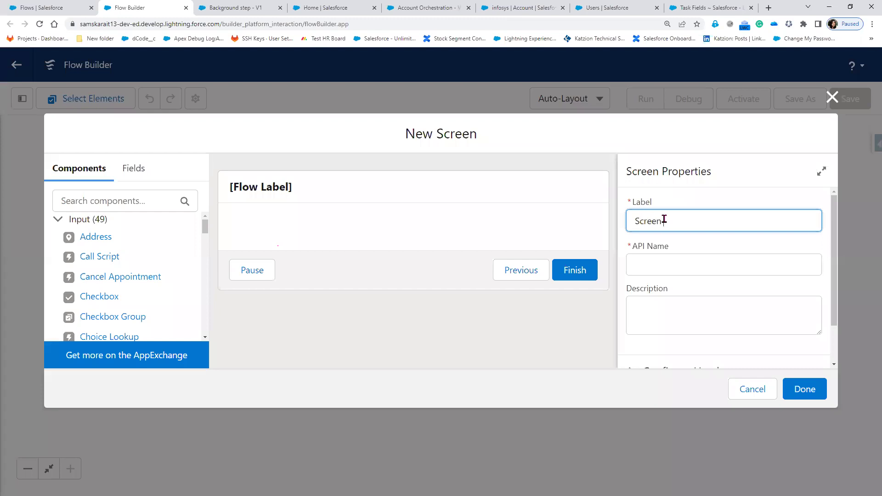
text(Screen 1)
key(Tab)
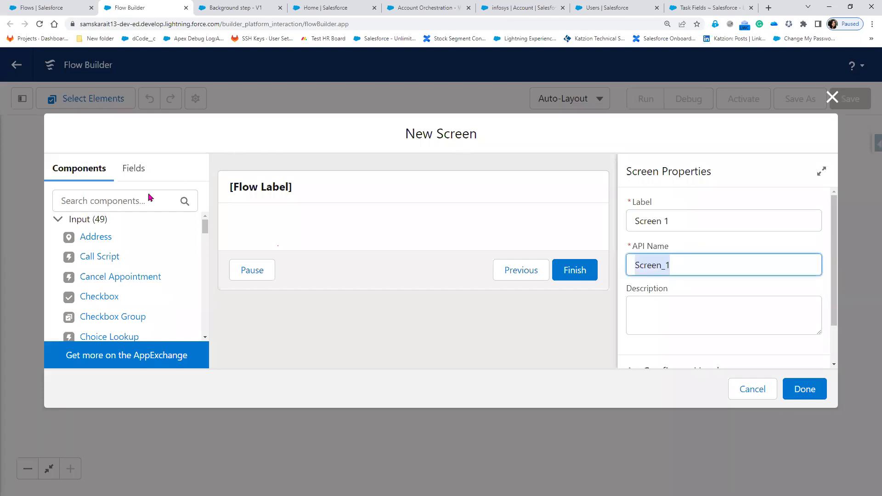
click(130, 194)
text(S)
key(BackSpace)
text(Displya)
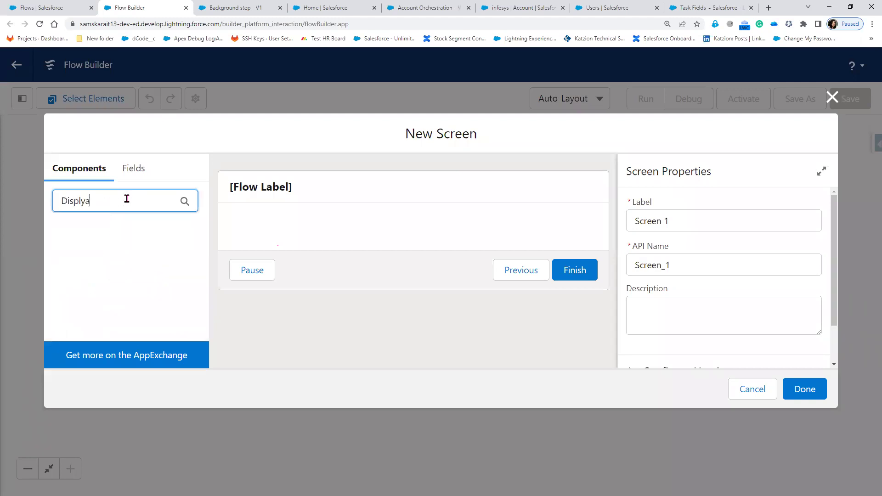
key(BackSpace)
key(BackSpace)
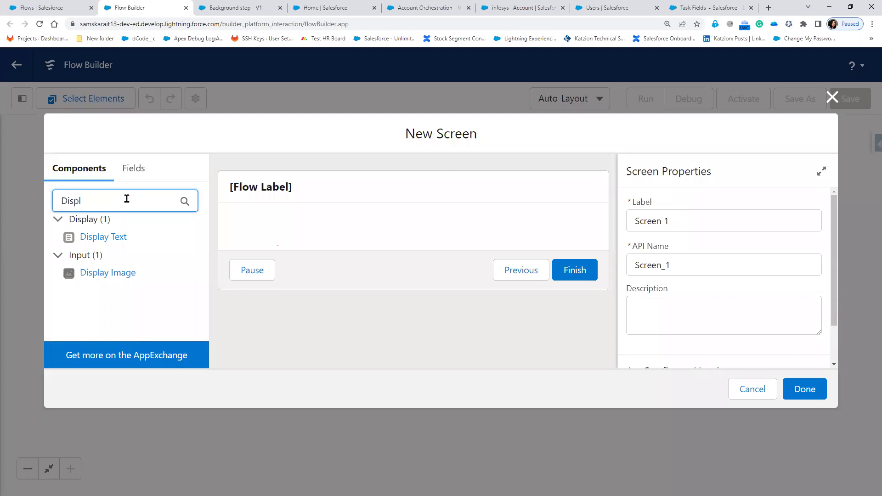
click(297, 222)
drag(108, 240, 270, 233)
- Enter the display text 'This is Stage 2/step2/Screen1' and 'Use this page to setup SSO'
click(659, 299)
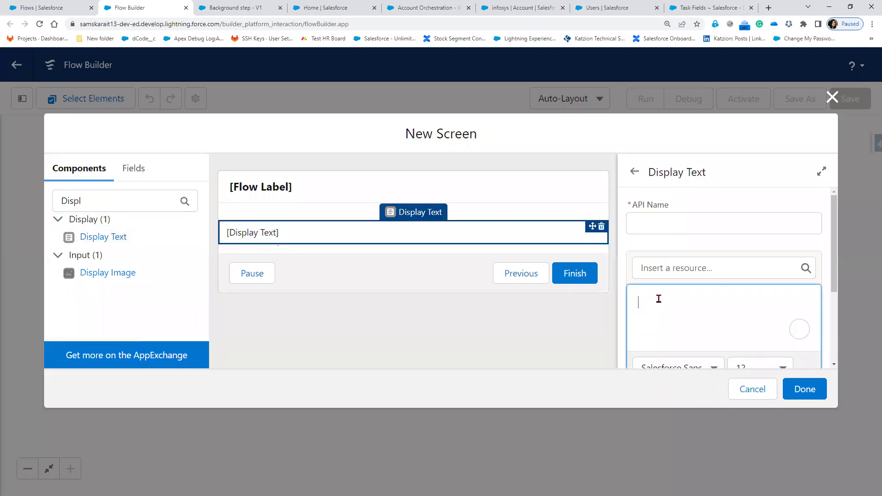
text(Th)
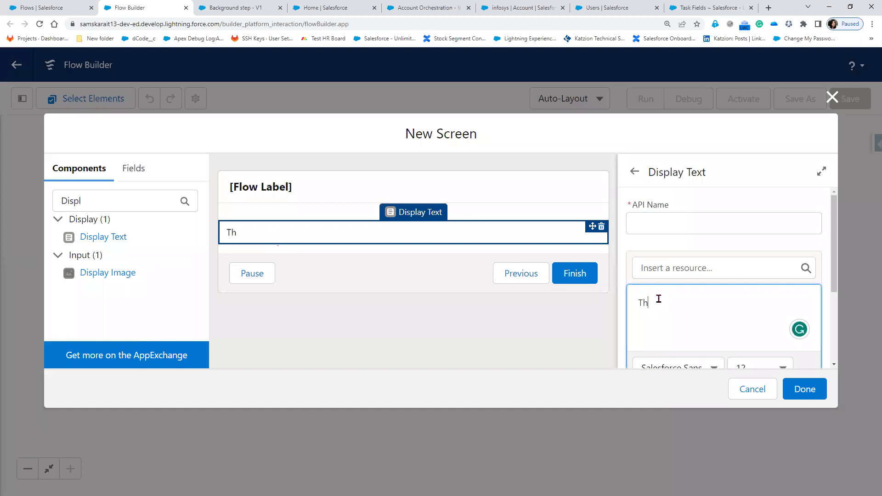
text(is is S)
click(248, 9)
click(313, 11)
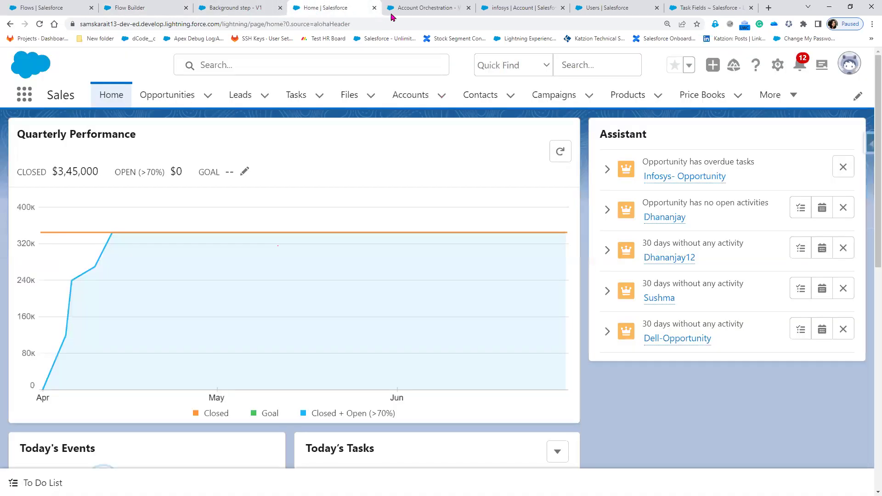
click(280, 7)
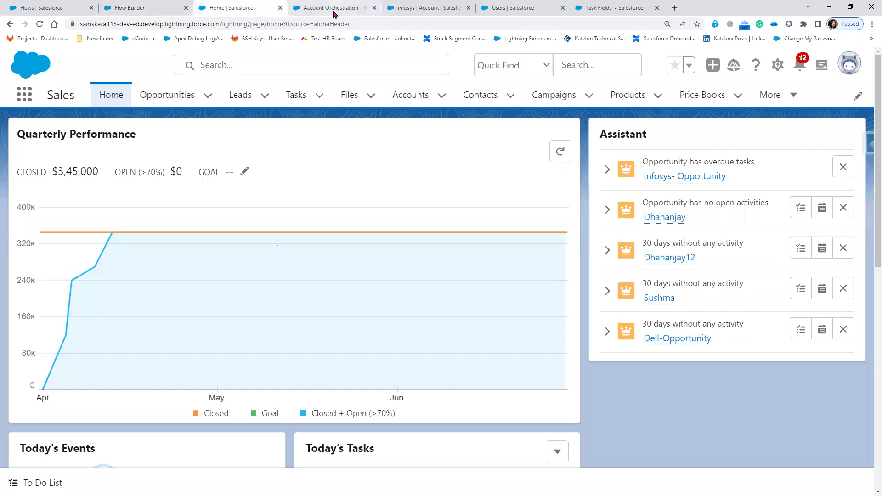
click(335, 7)
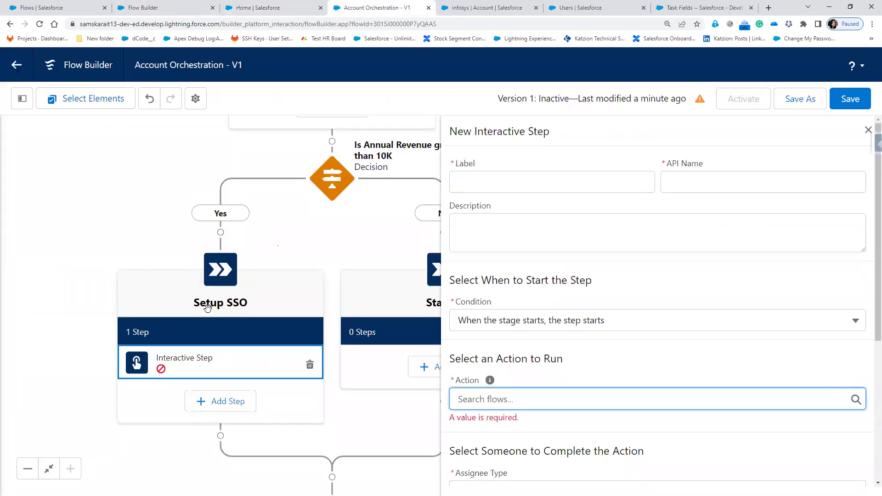
click(174, 8)
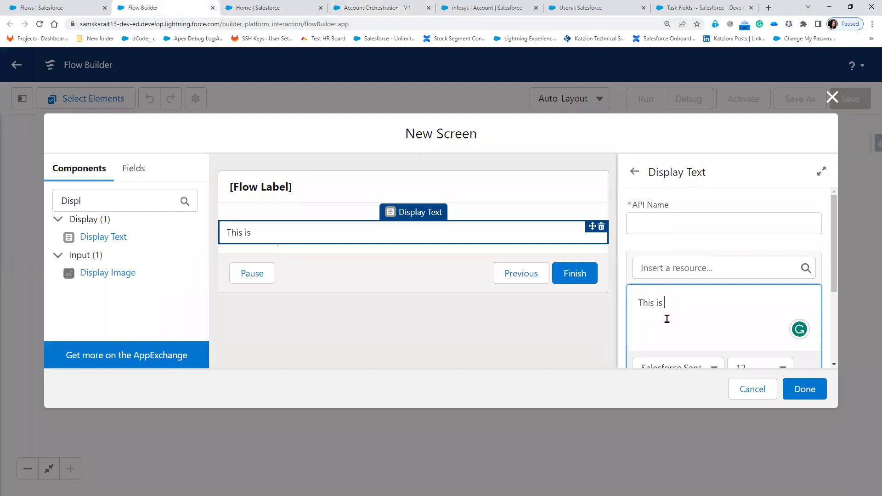
text(tage 2/step)
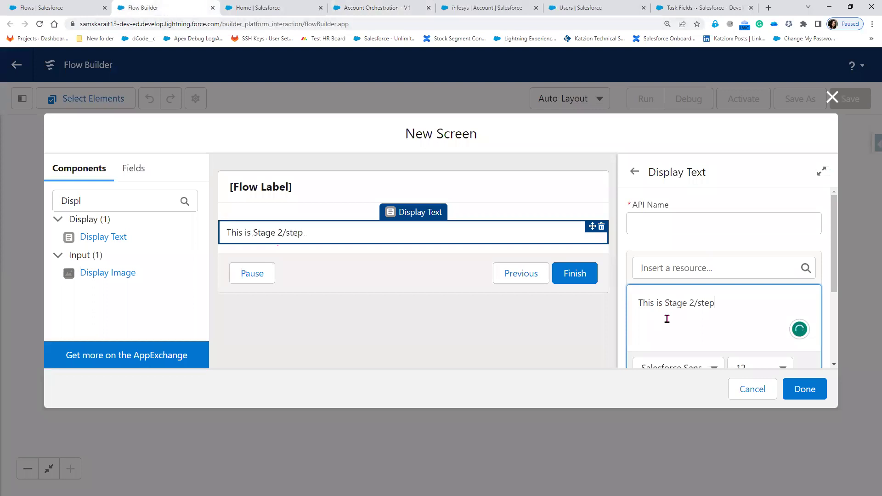
text(2/Screen1)
key(Return)
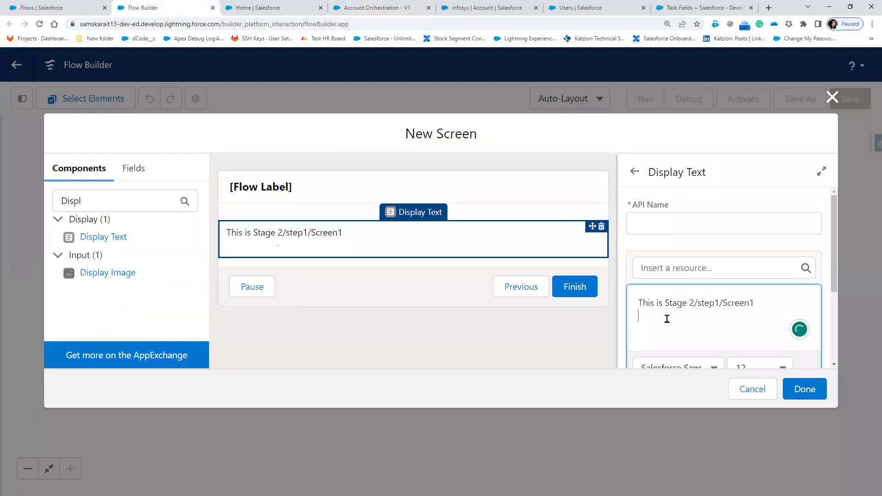
key(Return)
text(U)
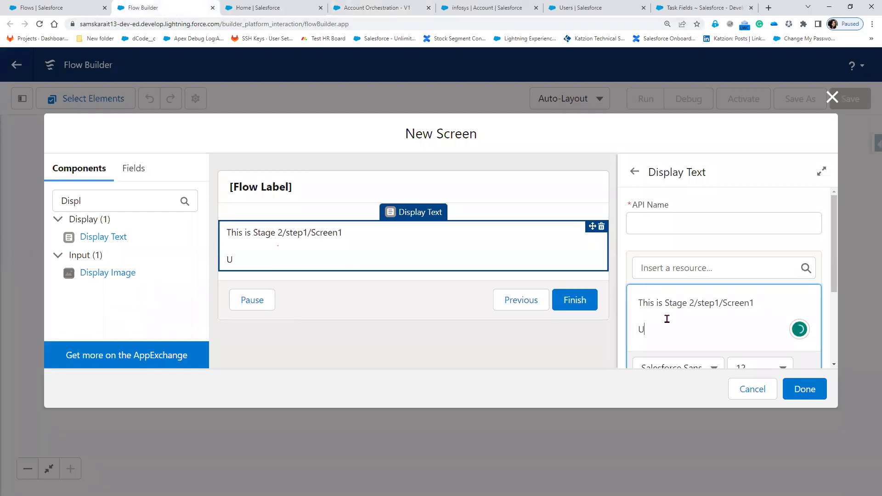
text(se this Page to setup SSO)
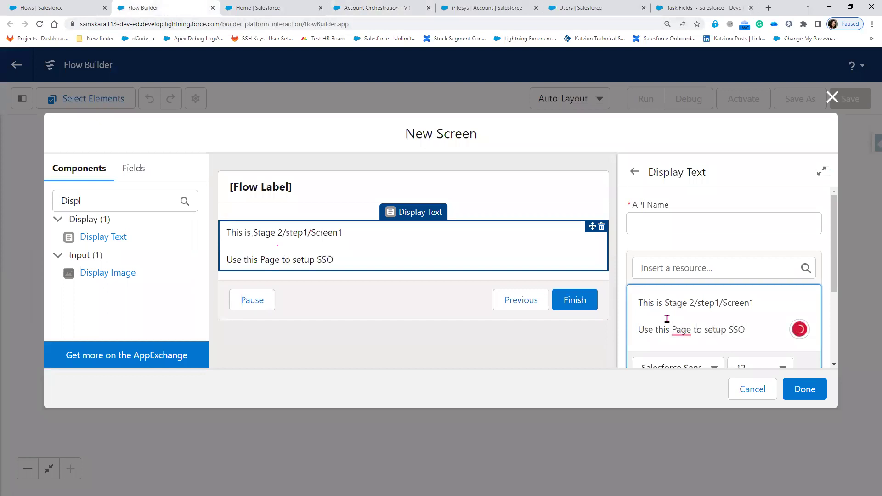
mouse_move(681, 329)
click(683, 367)
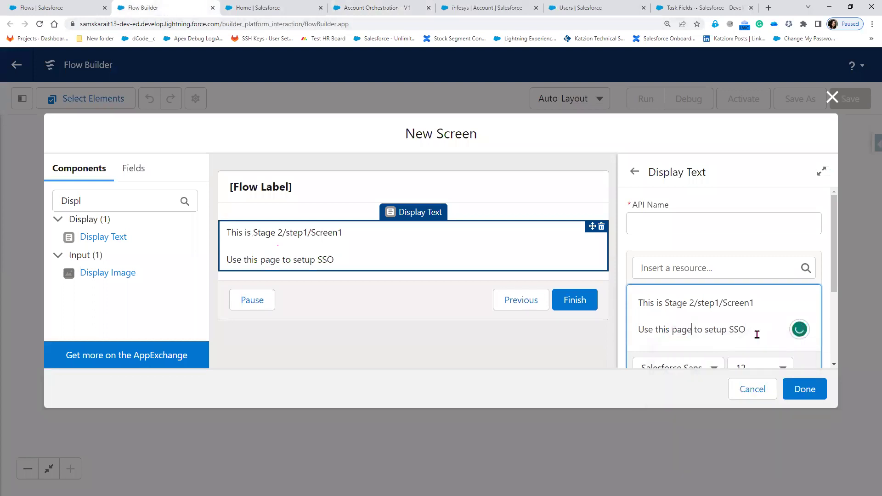
- Give the Display Text the API name Screen1 and save Screen 1 into the flow
click(806, 391)
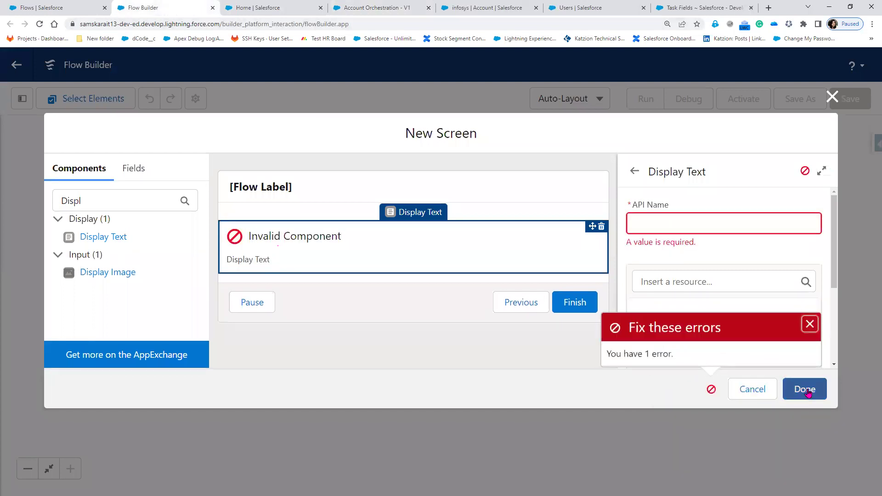
click(682, 220)
text(Screen1)
key(Tab)
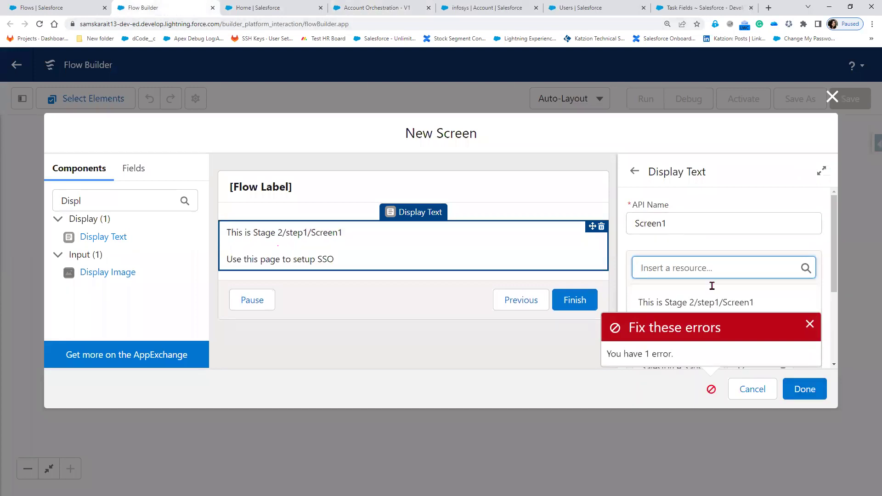
click(813, 394)
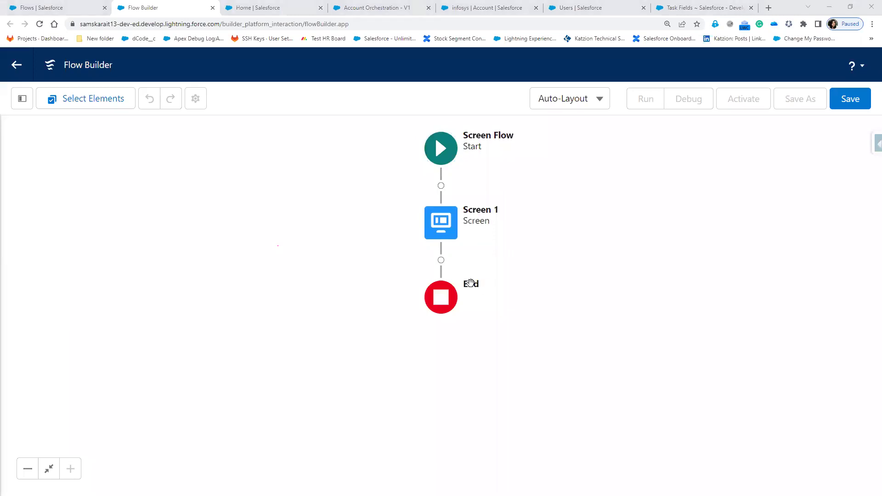
- Reopen Screen 1 to review the first line of its display text
double_click(441, 222)
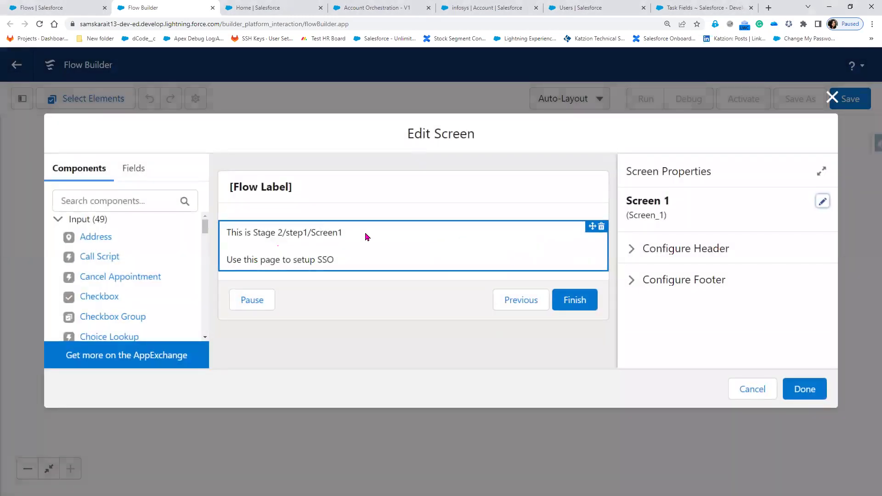
drag(349, 234, 330, 236)
click(300, 234)
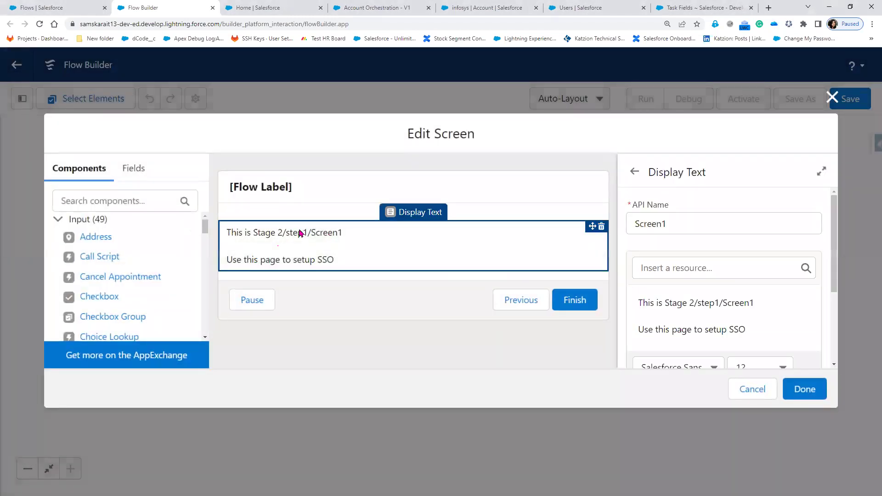
drag(756, 305, 638, 303)
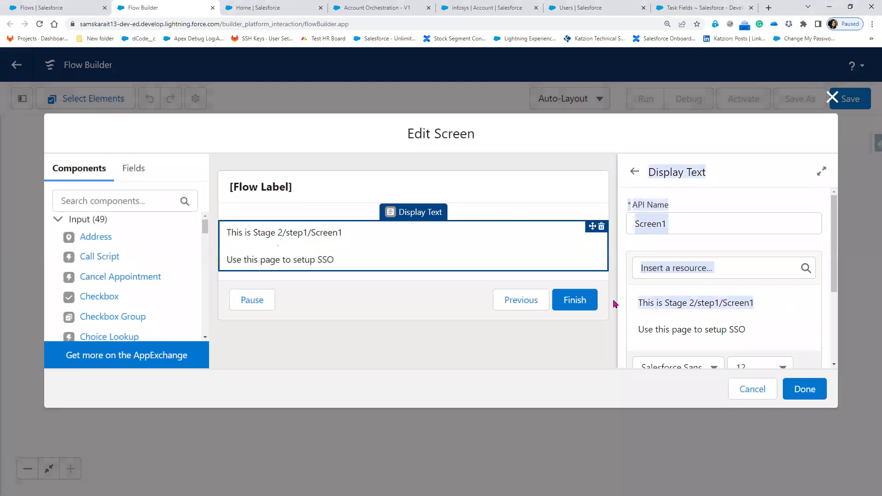
click(791, 321)
click(630, 249)
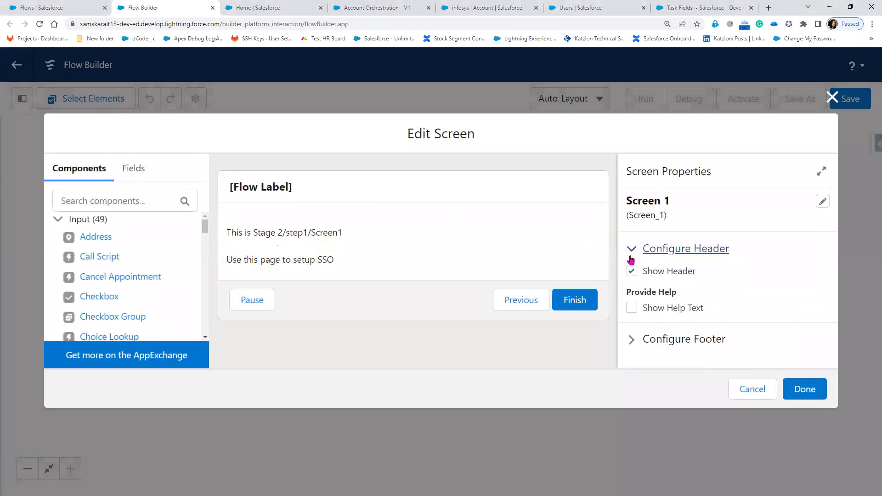
click(444, 256)
drag(757, 303, 640, 303)
click(636, 304)
drag(756, 303, 637, 303)
key(ctrl+c)
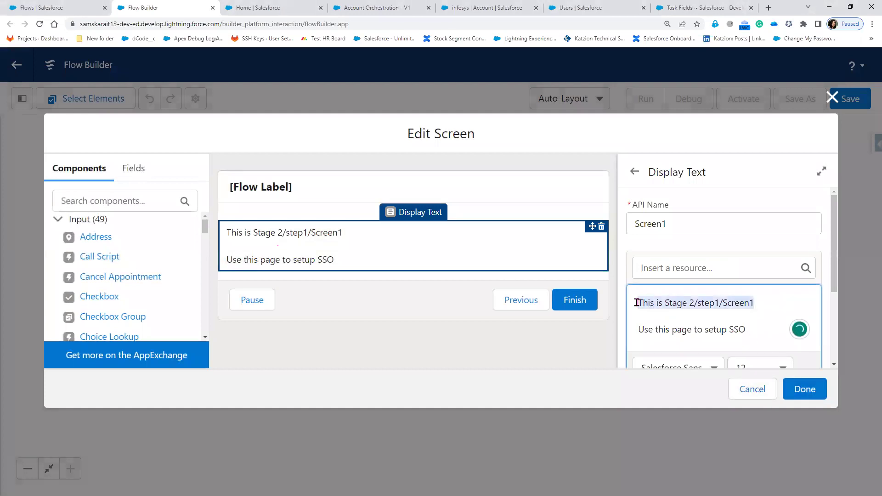
click(744, 389)
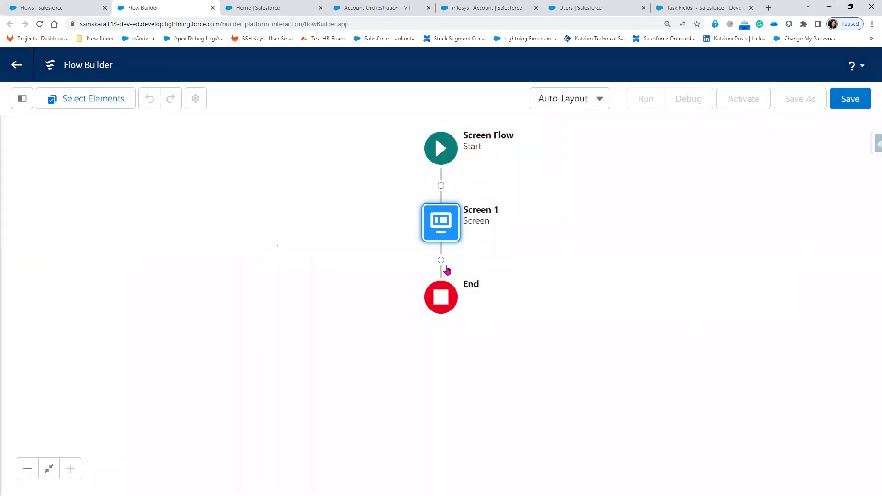
click(442, 261)
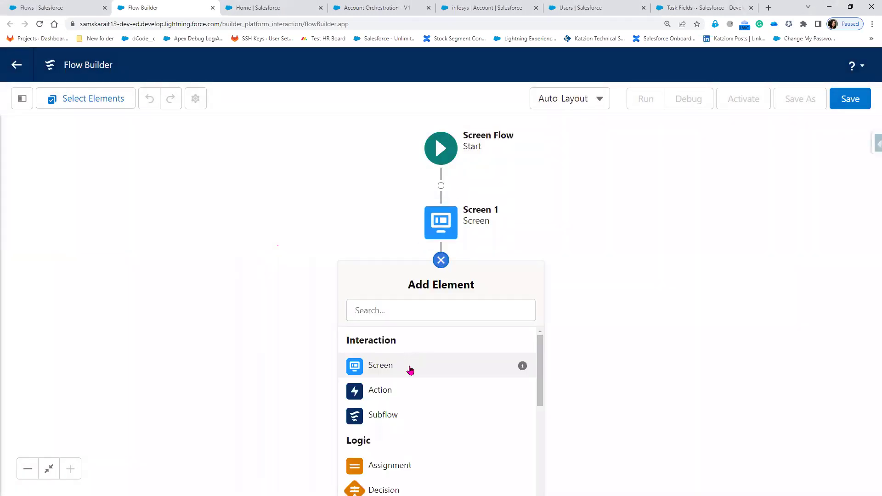
- Add a Screen labelled 'Screen 2' containing a Display Text component
click(411, 365)
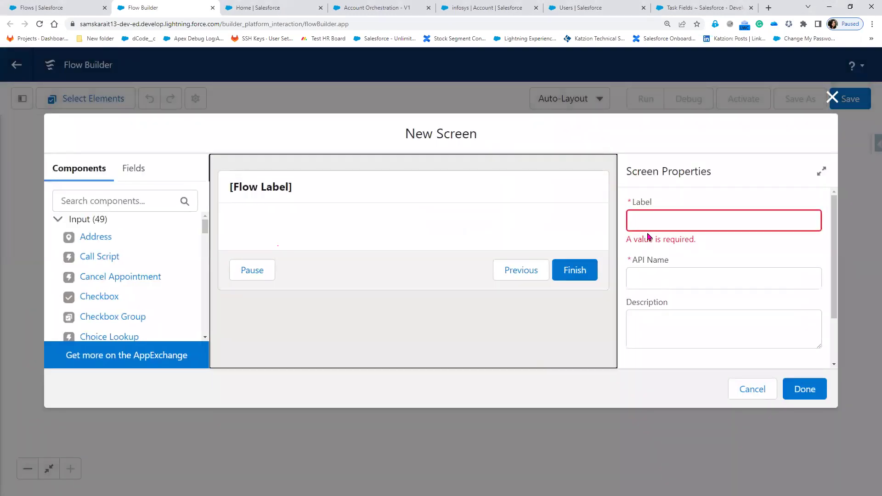
click(653, 216)
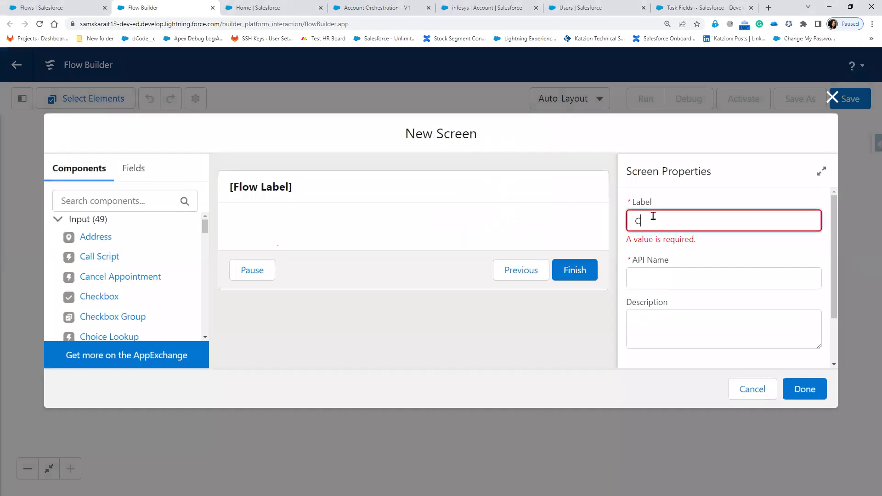
text(Screen 2)
key(Tab)
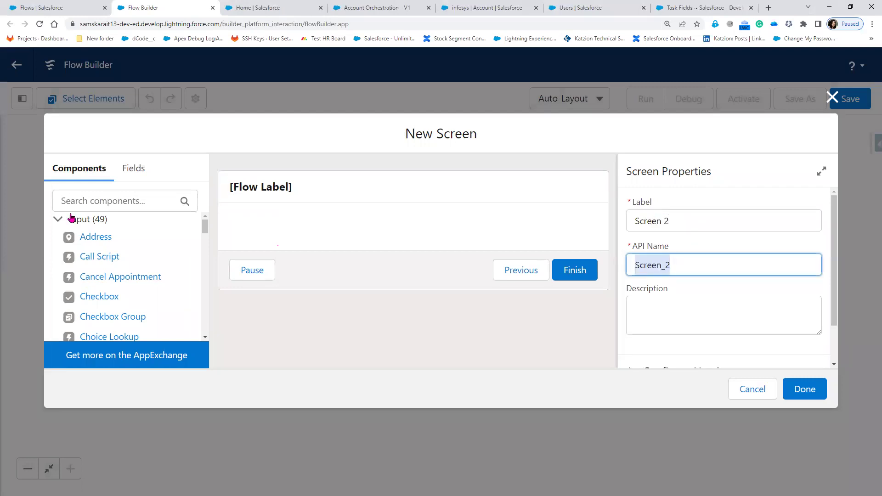
click(117, 205)
text(Di)
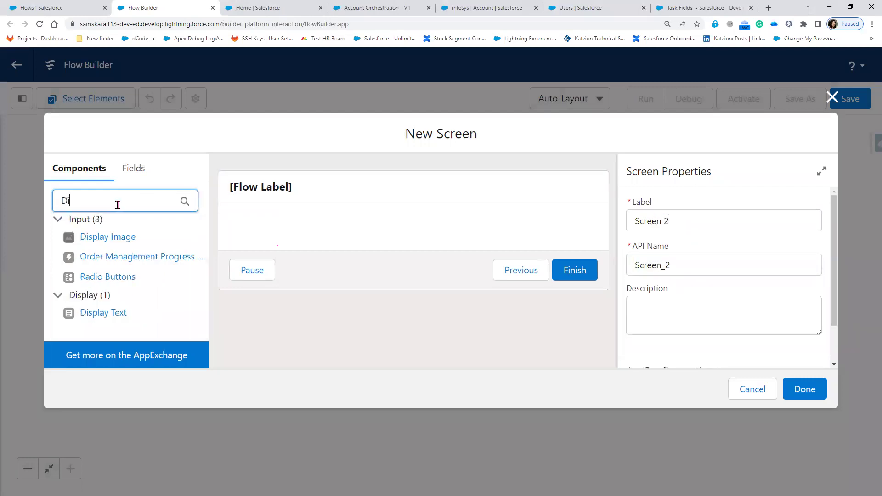
drag(71, 311, 305, 240)
- Enter 'Stage 2/step1/Screen2' and 'use this screen to confirm SSO Setup', name the component, and finish
click(679, 295)
key(ctrl+v)
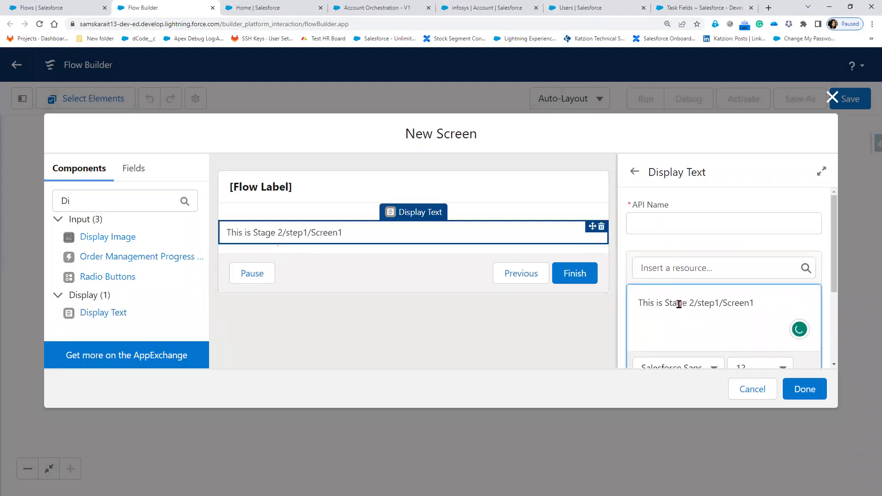
click(750, 303)
text(2)
key(Return)
key(Return)
text(use)
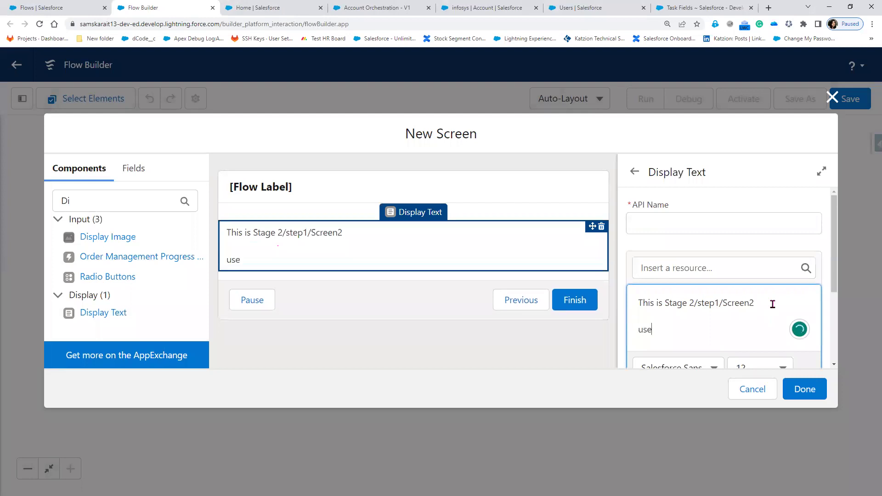
text( this screen)
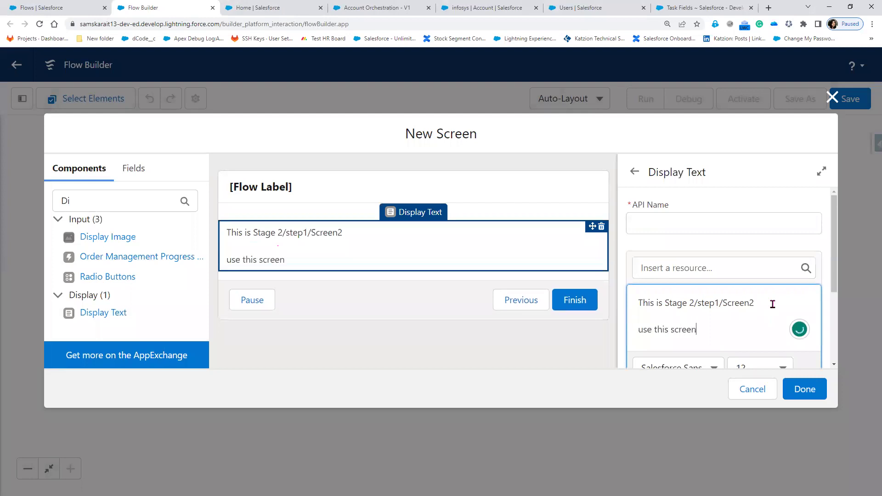
text( to confirm SS)
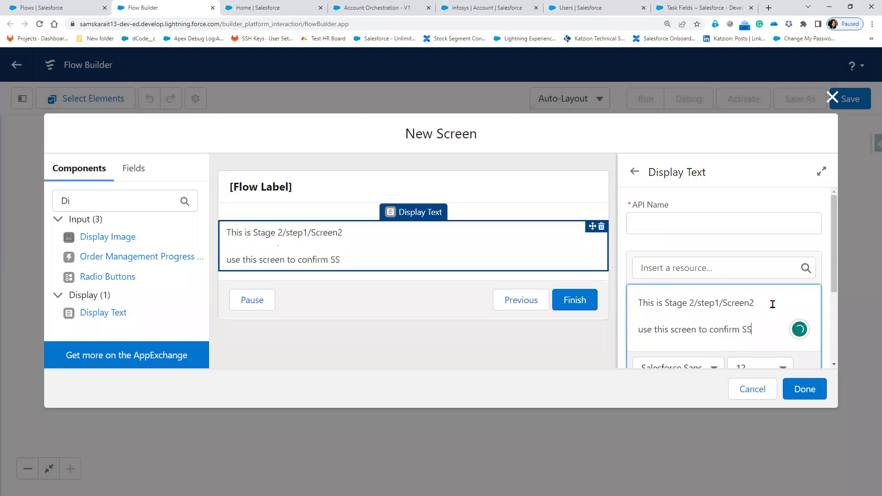
text(O Setup)
click(803, 391)
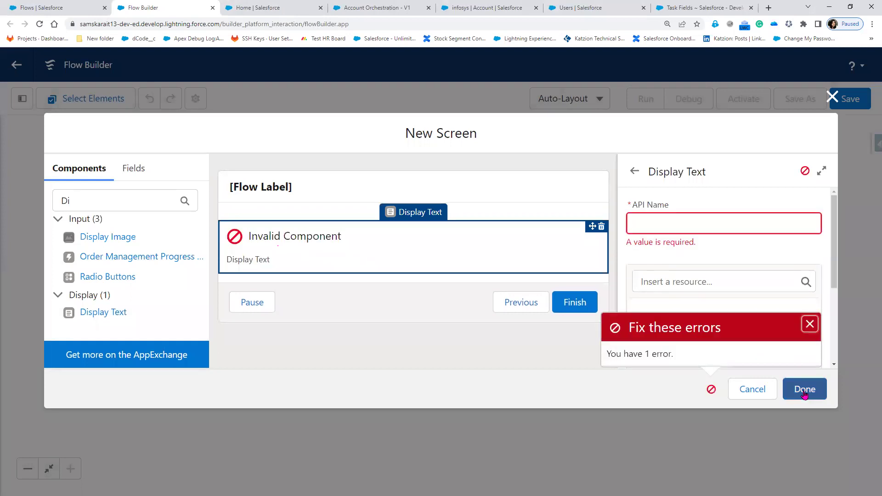
click(707, 224)
text(Screen2)
click(823, 395)
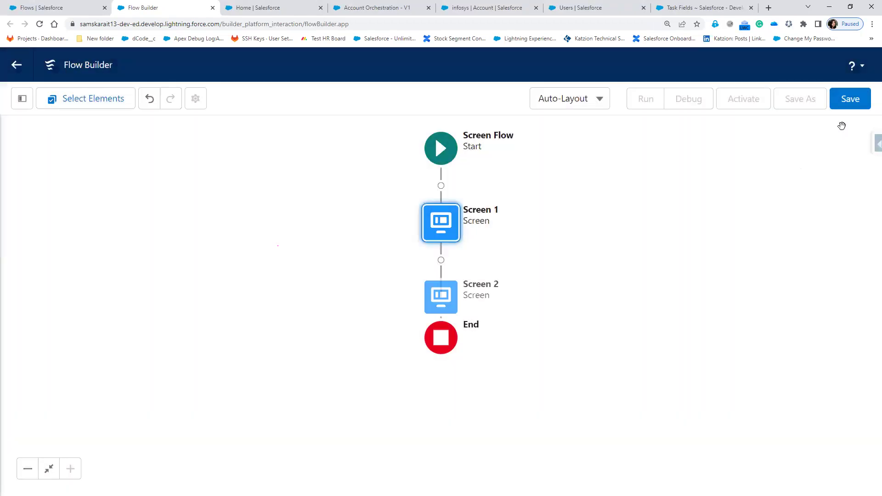
- Save the screen flow as 'Flow 2' and activate it
click(850, 99)
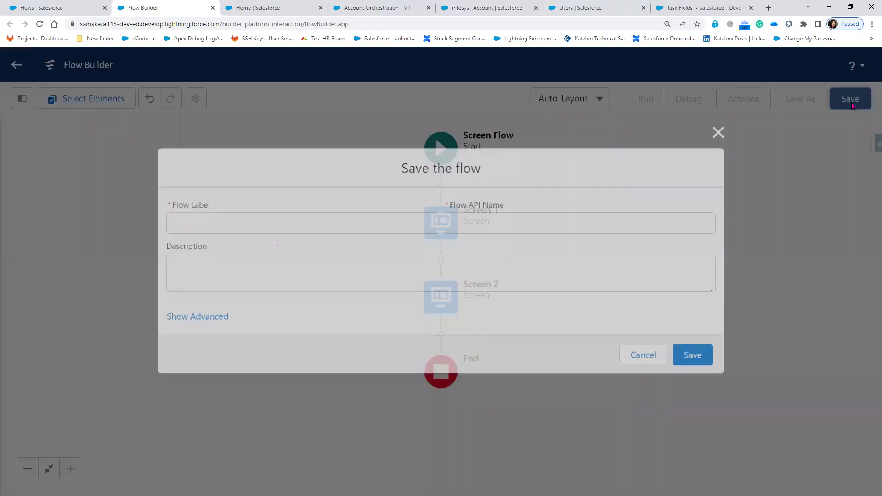
click(265, 220)
text(Flow 2)
key(Tab)
click(696, 360)
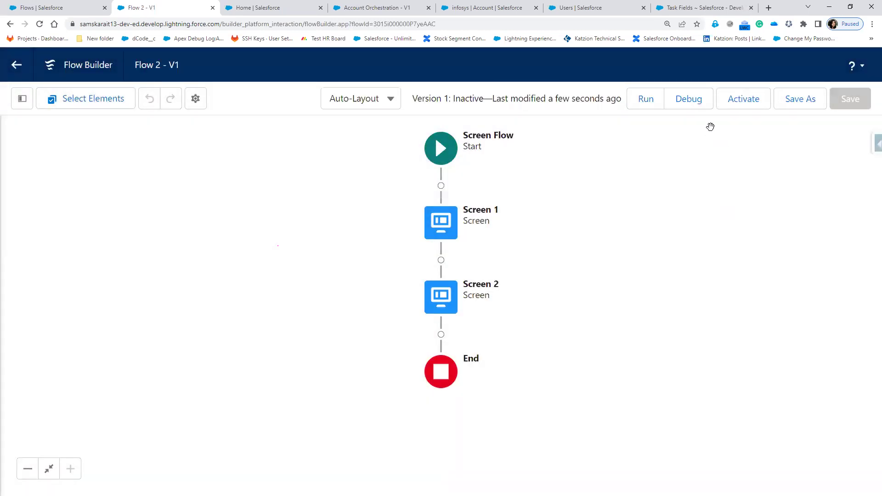
click(752, 99)
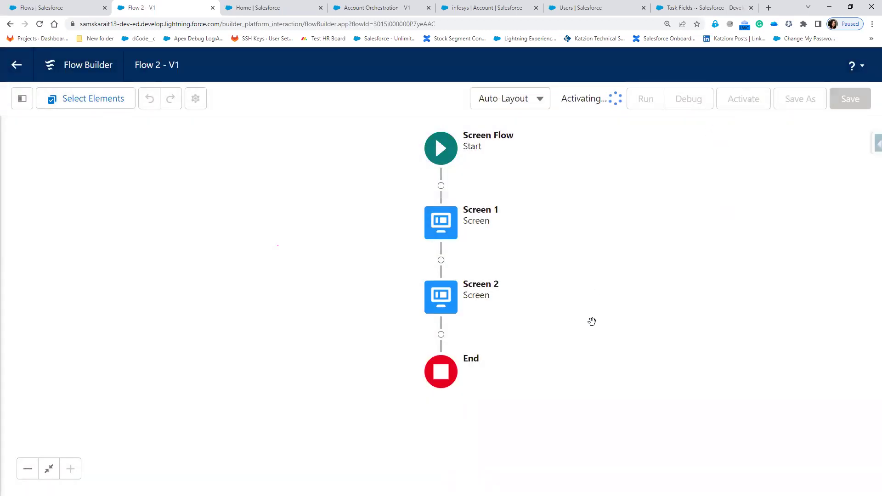
- Reload the Account Orchestration flow, discarding its unsaved changes
click(376, 8)
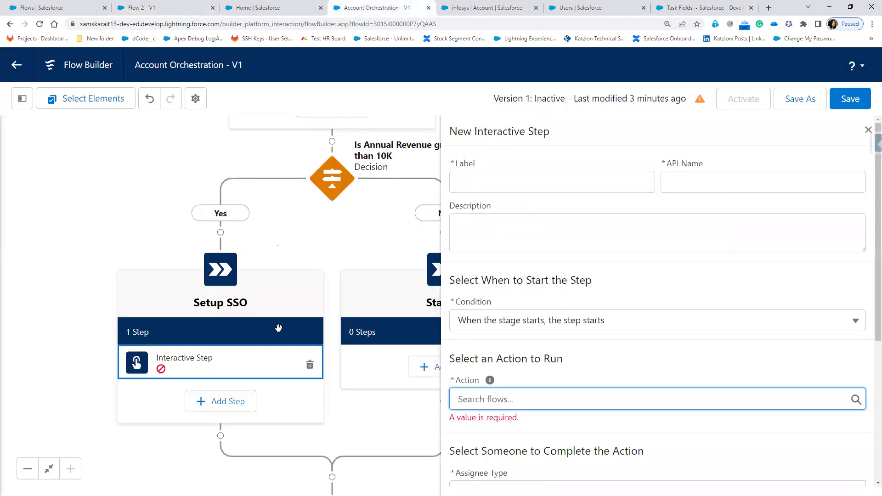
click(40, 24)
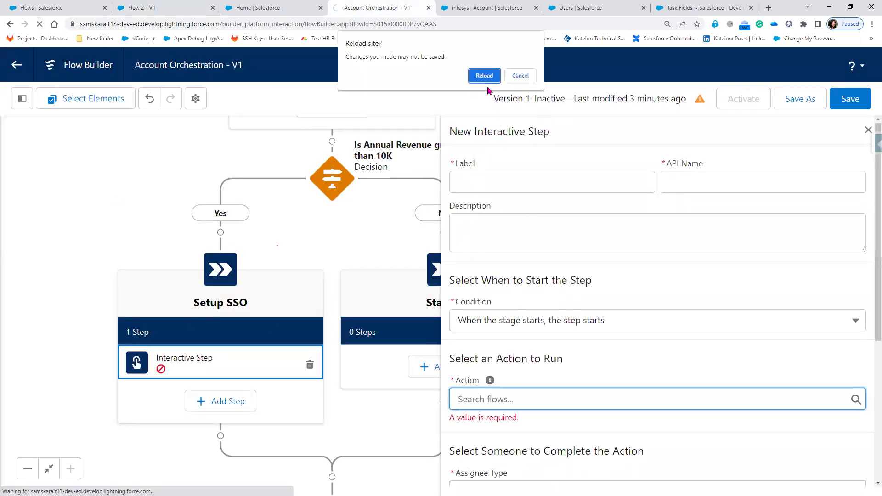
click(484, 76)
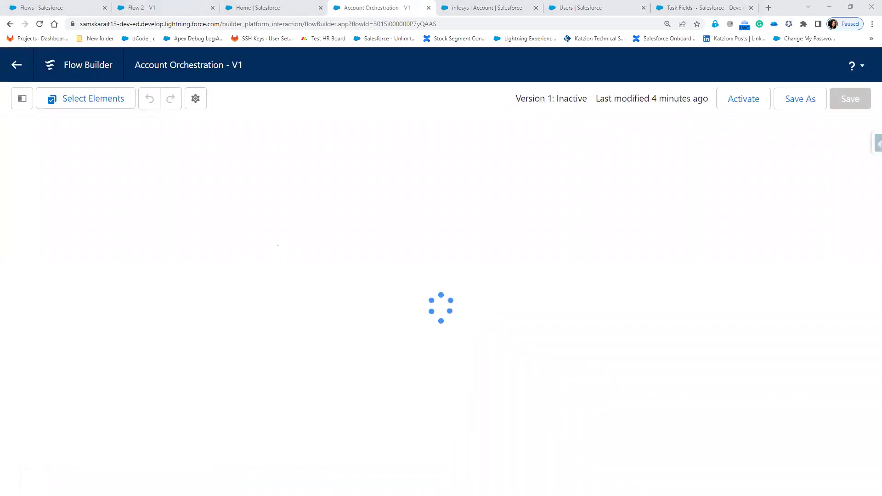
- Add an interactive step labelled Setup SSO to the Setup SSO stage, running Flow 2
scroll(583, 249, down, 7)
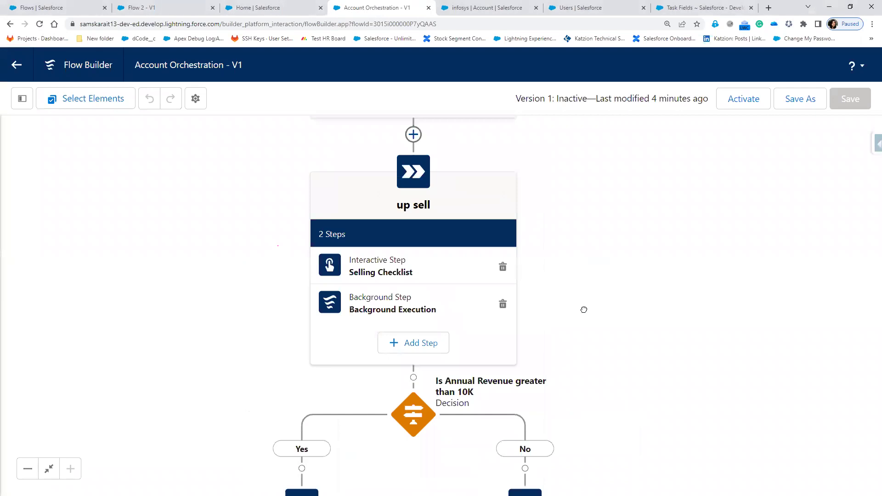
click(304, 438)
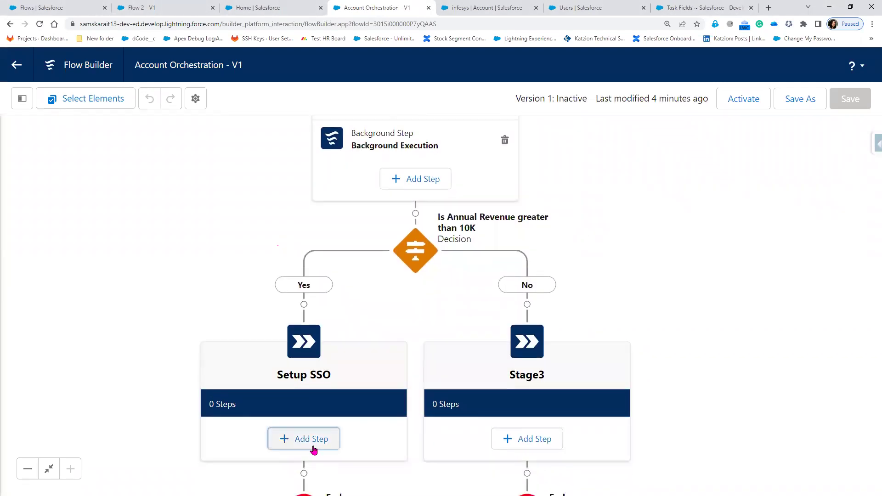
drag(803, 381, 762, 311)
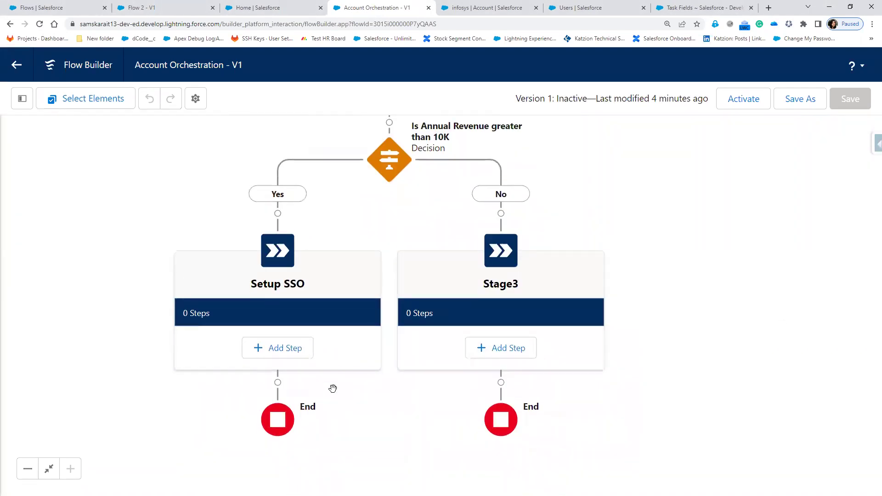
click(294, 350)
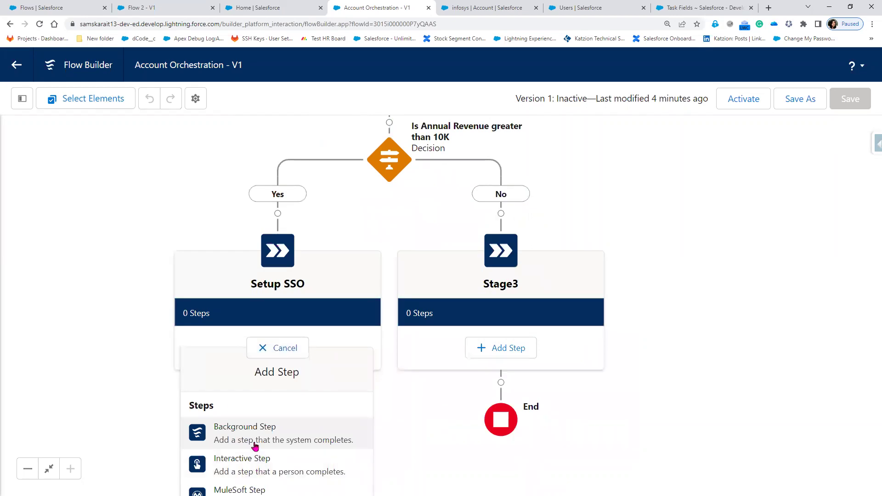
click(250, 462)
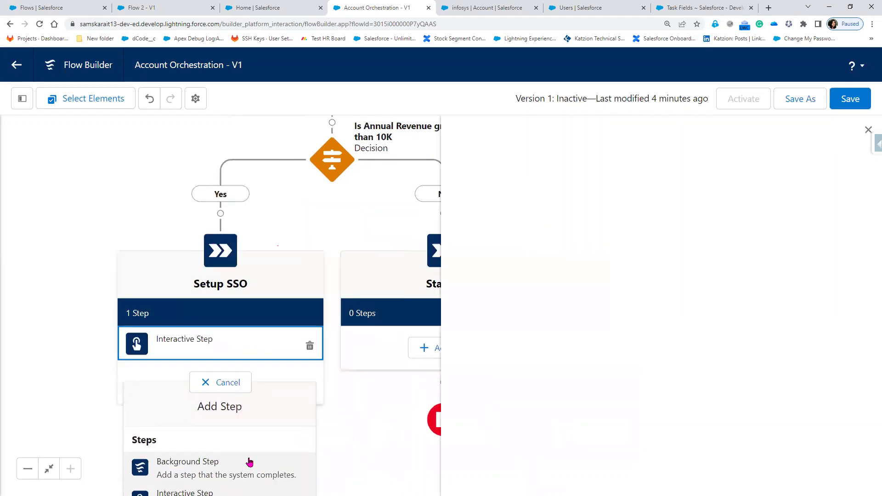
click(515, 177)
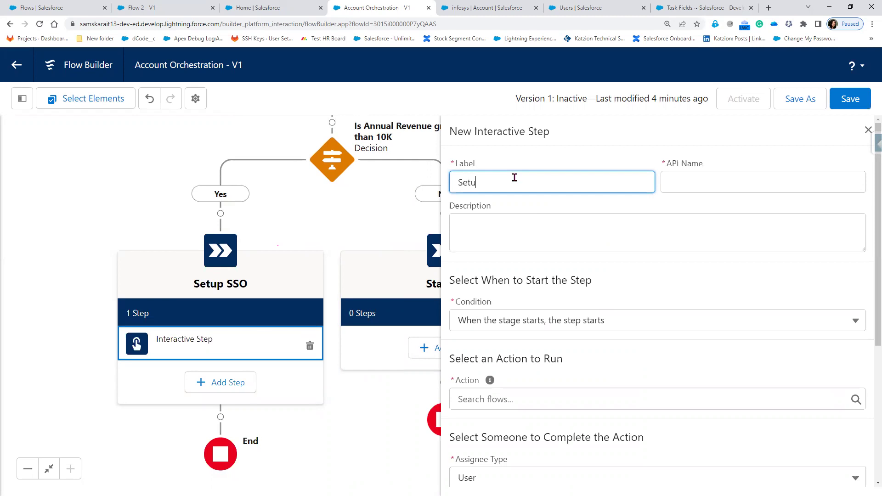
key(BackSpace)
key(BackSpace)
key(BackSpace)
key(BackSpace)
text(SO)
key(Tab)
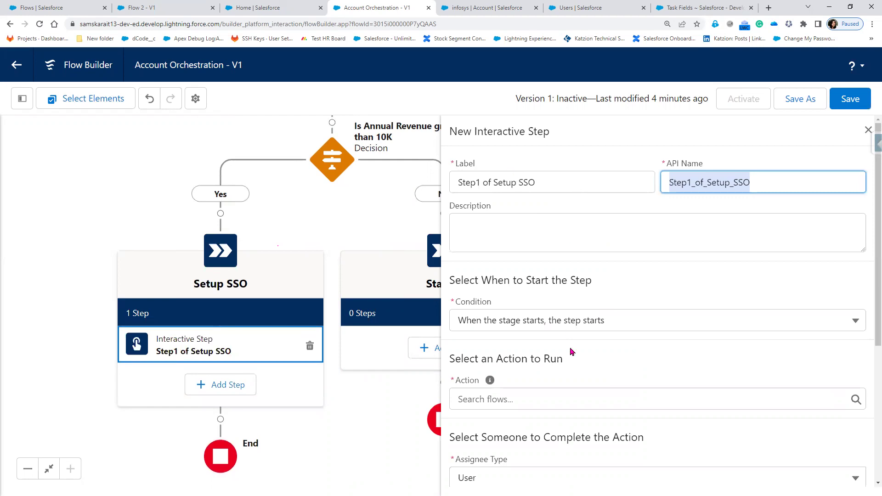
click(608, 394)
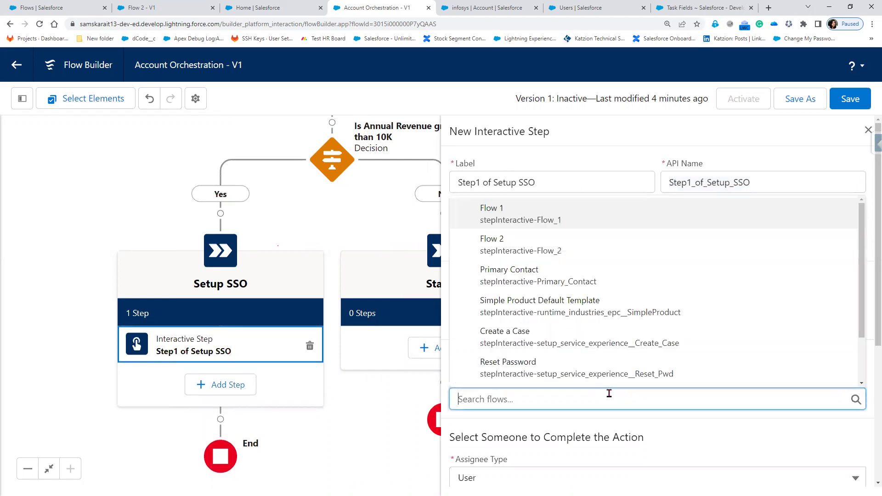
click(532, 237)
- Assign the step to a user and set its Related Record ID to $Record > Id
scroll(546, 374, down, 3)
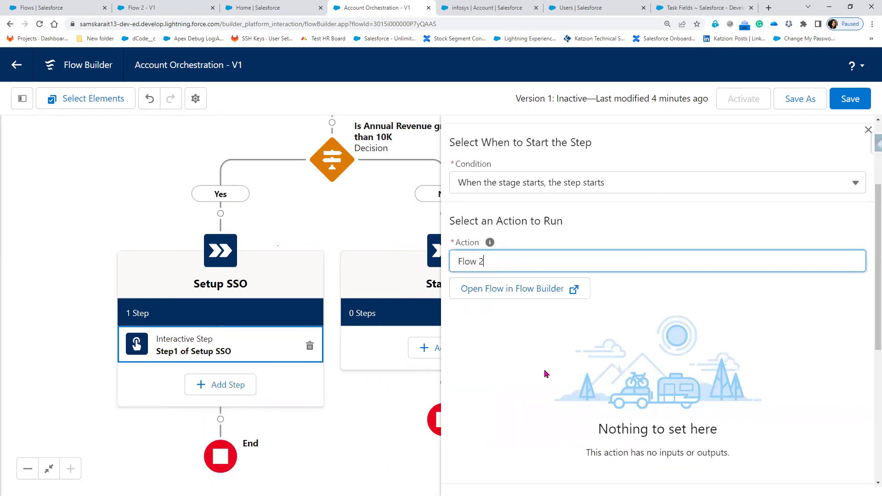
scroll(554, 432, down, 3)
scroll(555, 435, down, 3)
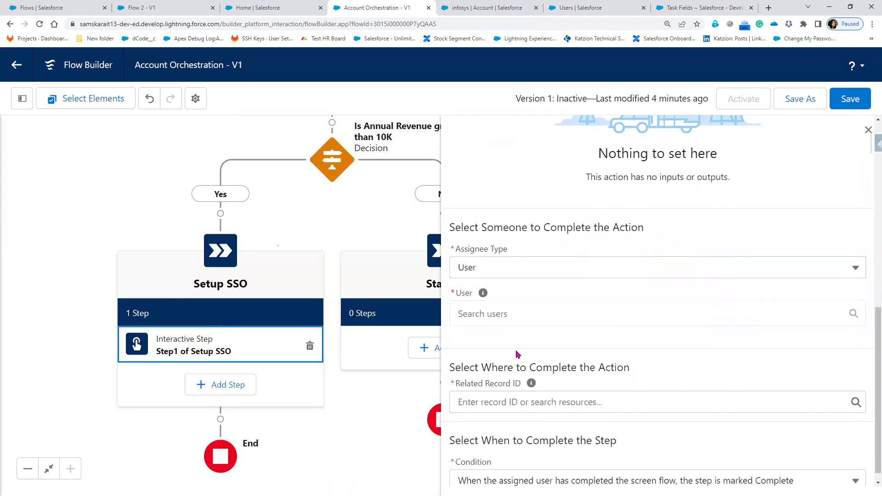
click(513, 314)
click(516, 345)
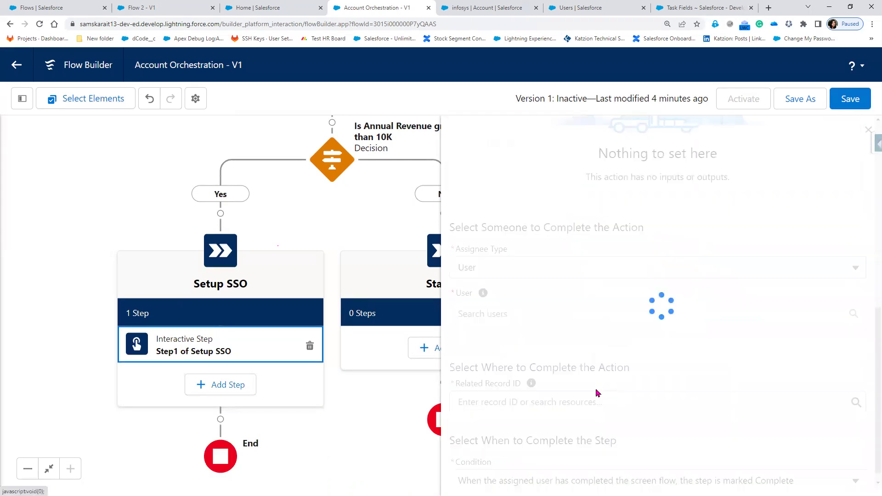
click(522, 408)
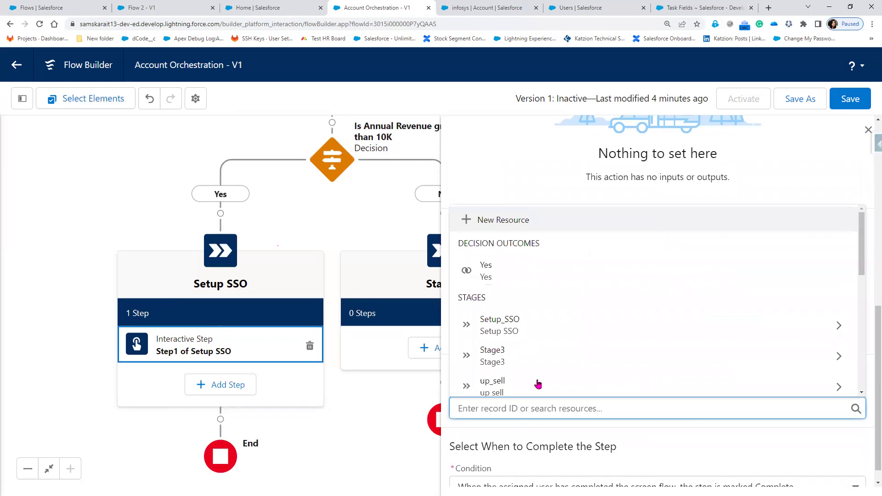
scroll(538, 384, down, 9)
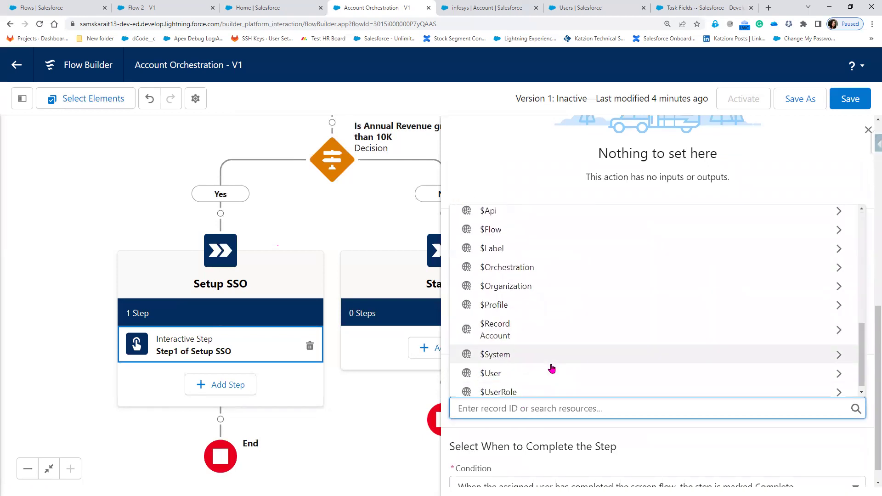
click(551, 327)
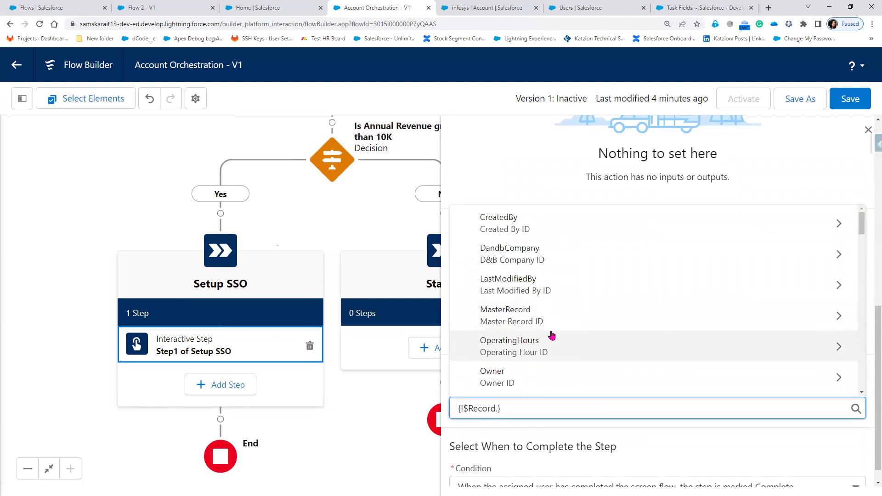
text(Id)
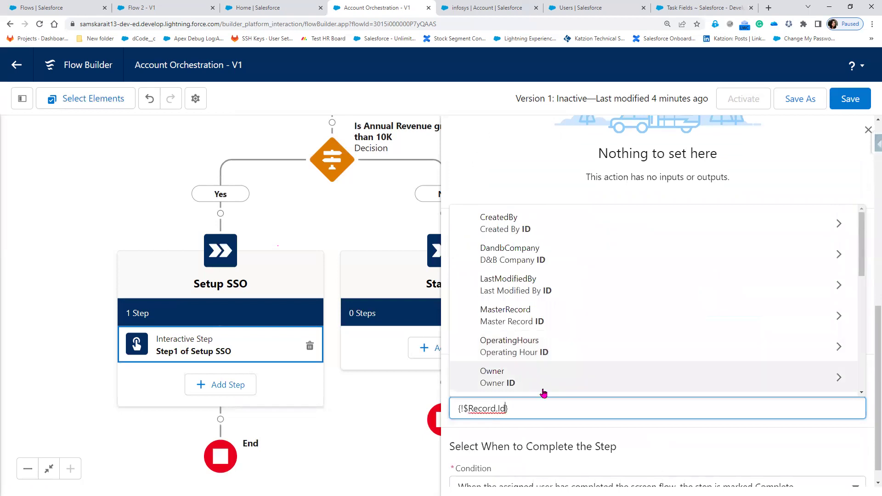
scroll(547, 381, down, 5)
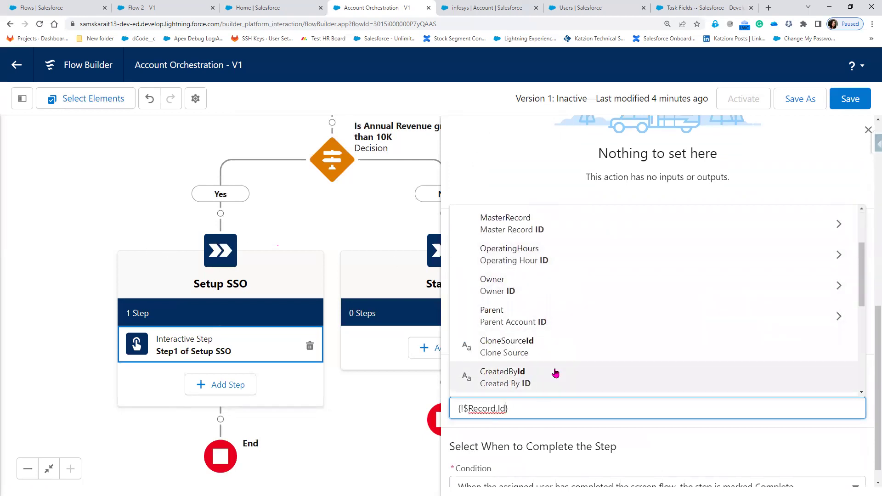
click(524, 305)
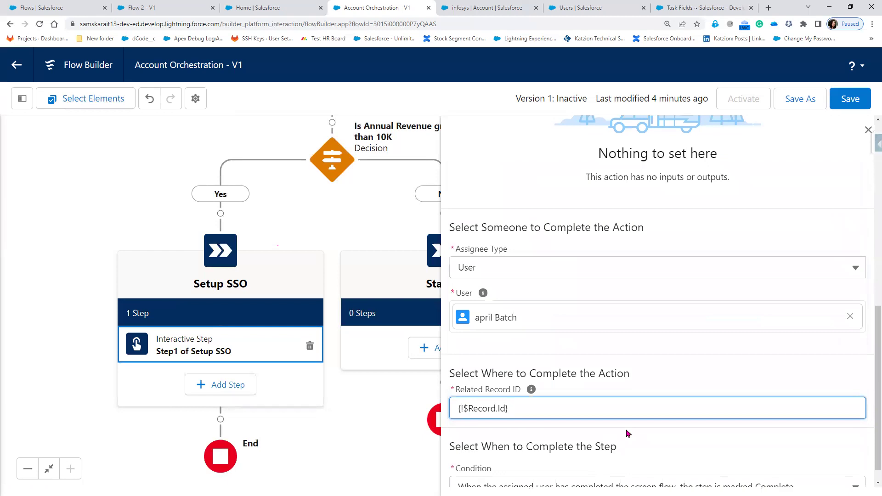
click(867, 131)
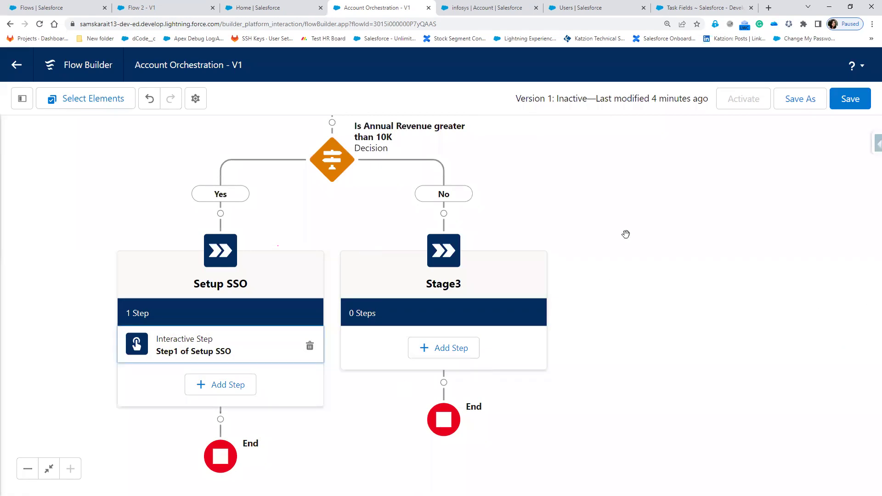
- Insert a stage labelled 'stage 4' (API name stage_4) below Setup SSO on the Yes branch
scroll(626, 233, up, 5)
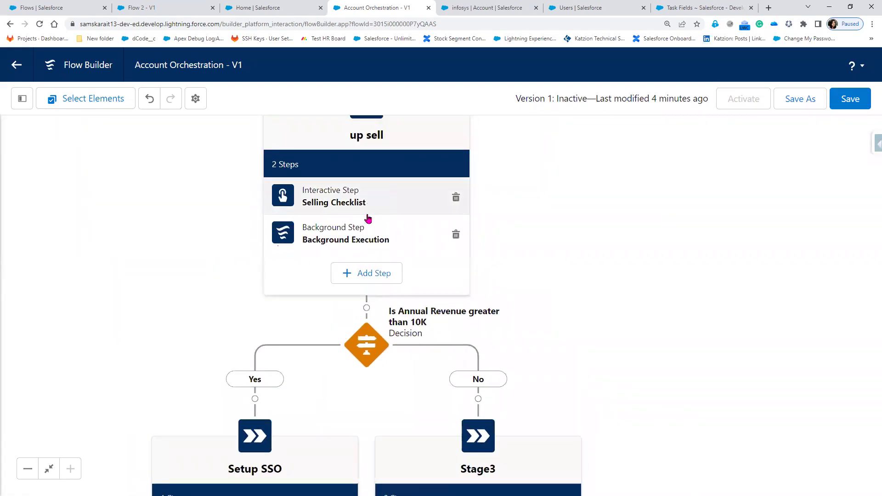
drag(637, 359, 646, 175)
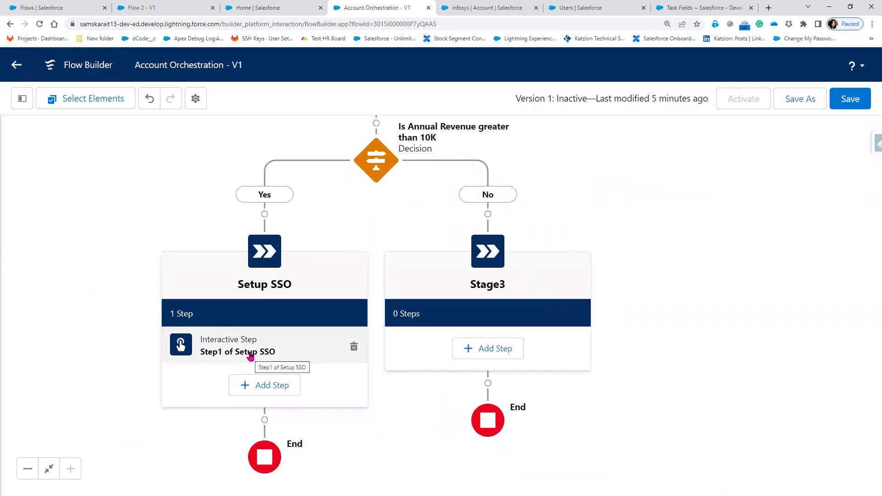
drag(618, 332, 693, 248)
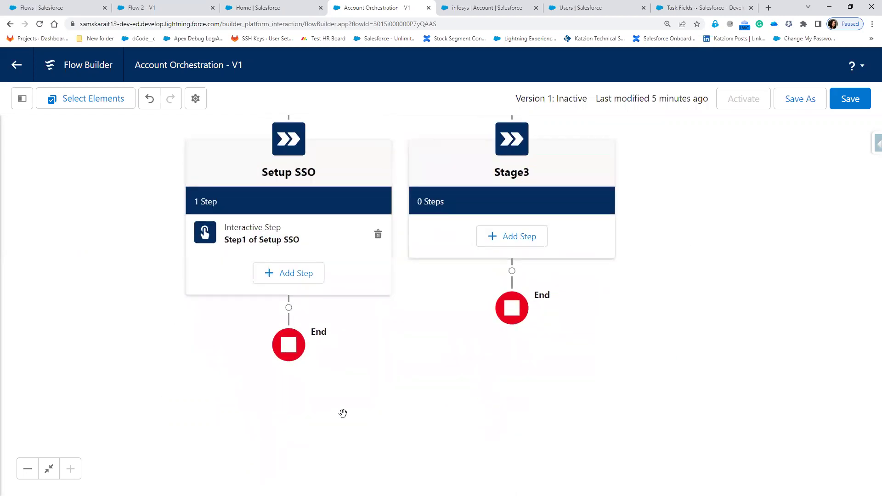
click(289, 307)
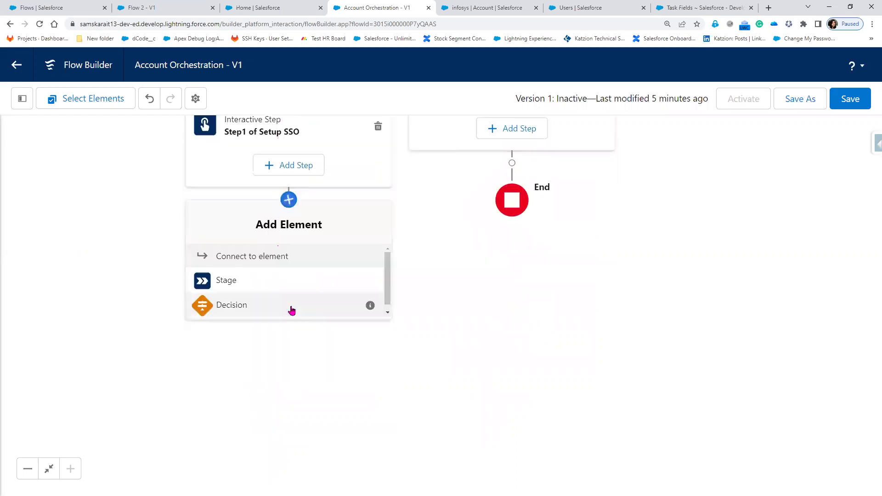
click(221, 281)
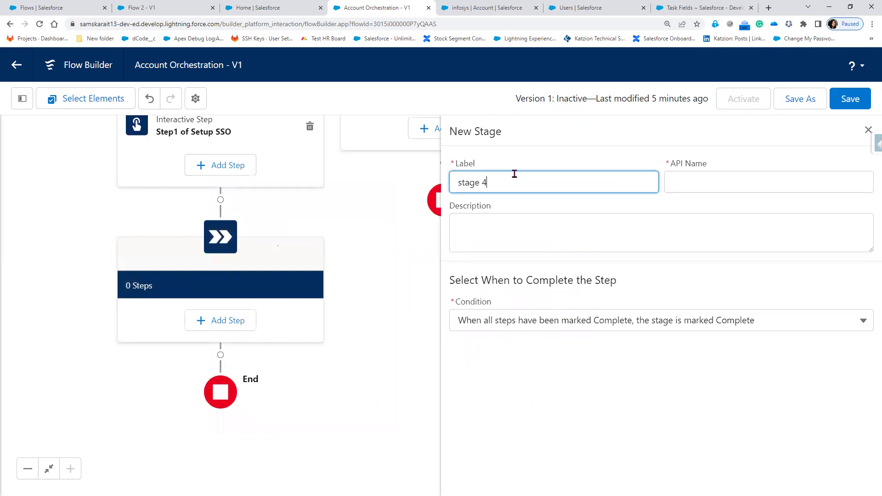
key(Tab)
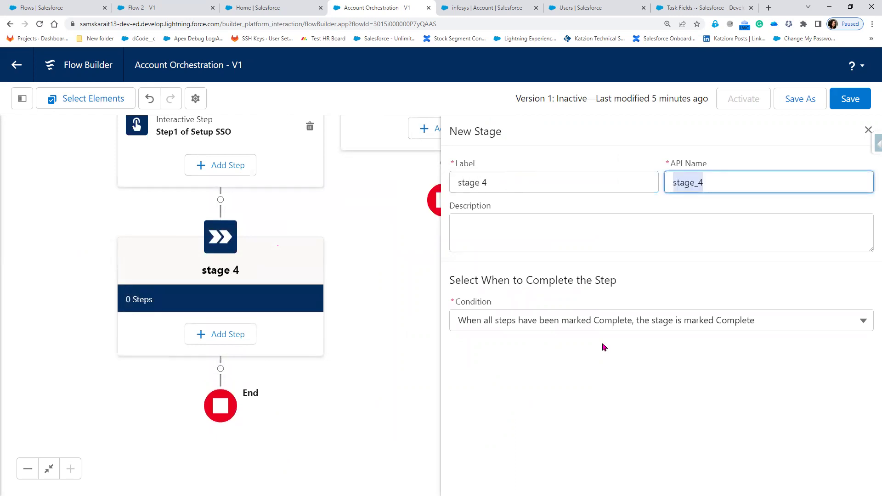
click(868, 130)
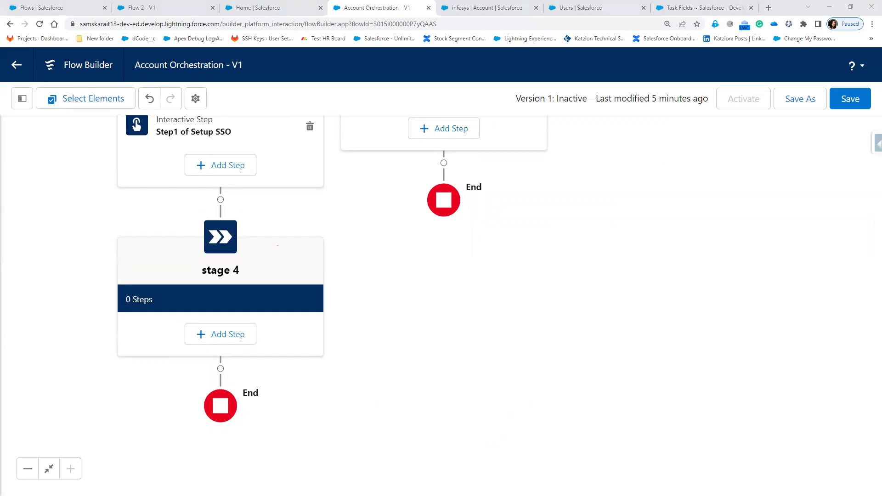
- Close Flow 2 and start another new Screen Flow from the Setup Flows list
click(190, 16)
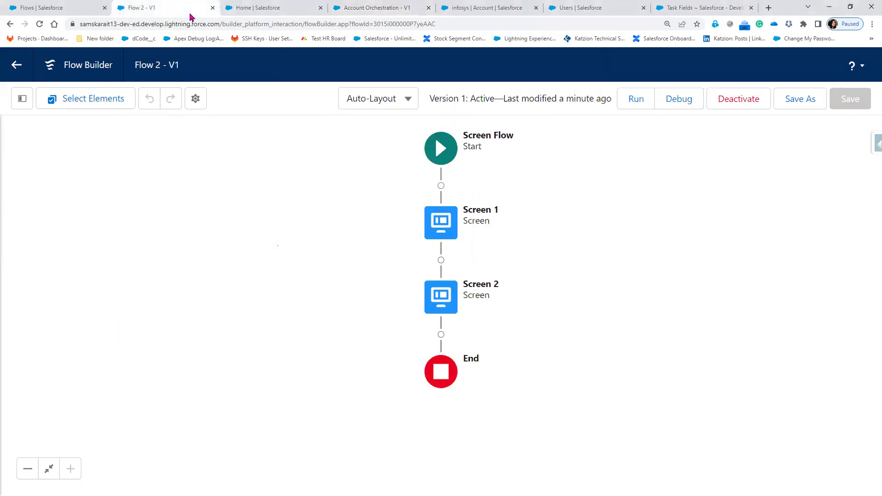
click(212, 8)
click(69, 13)
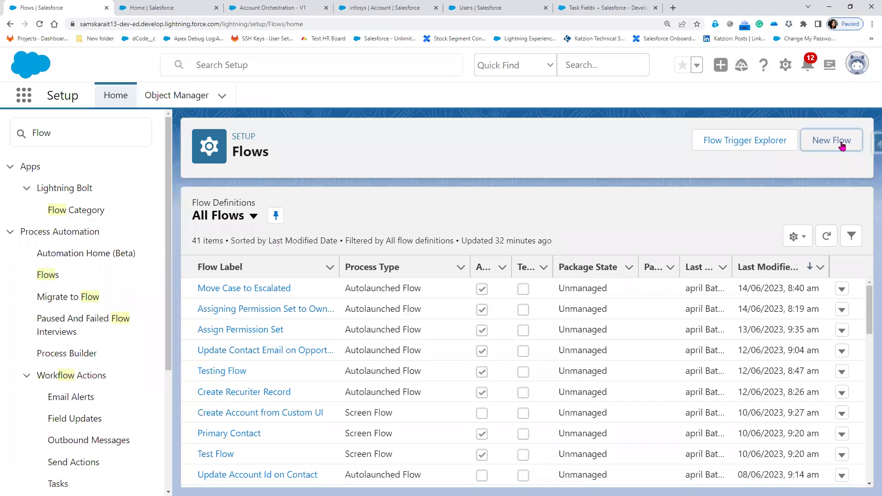
click(842, 146)
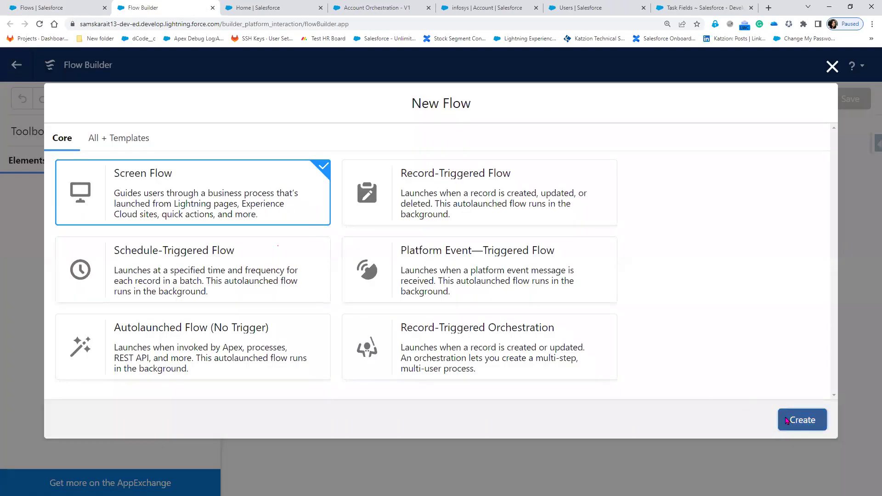
click(788, 421)
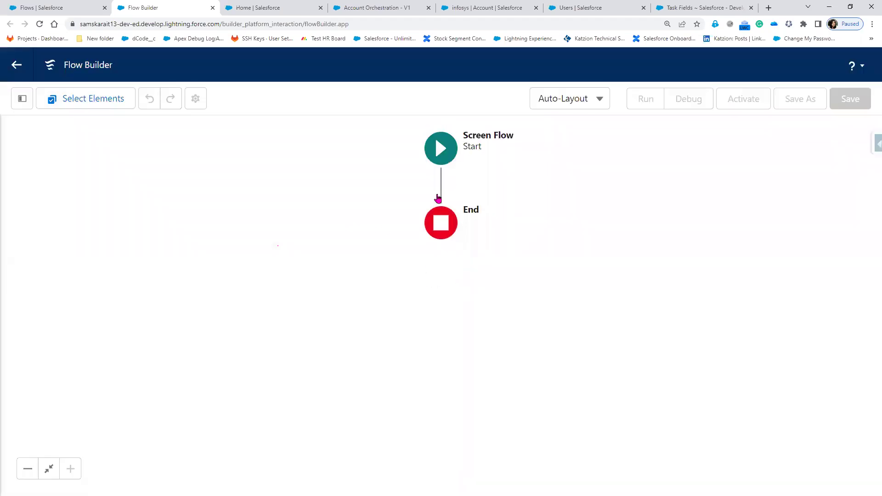
- Add a screen labelled 'Screen2' with a Display Text component
click(441, 224)
click(388, 293)
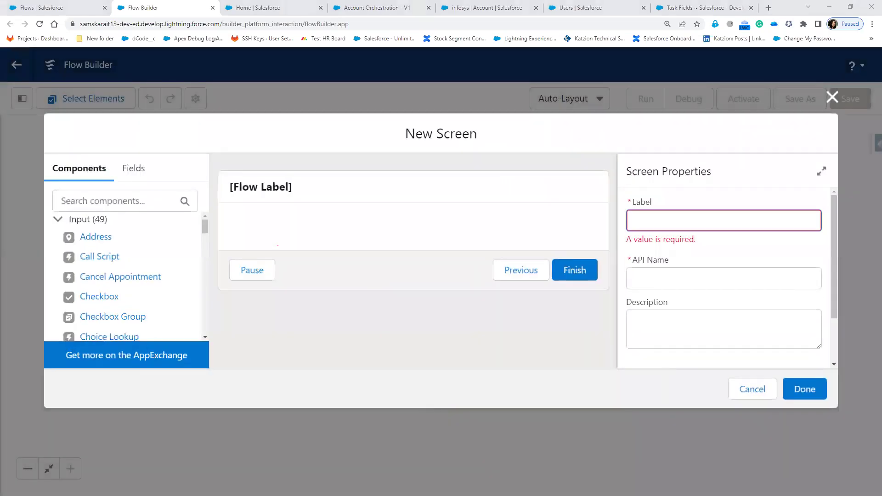
click(671, 219)
text(Screen2)
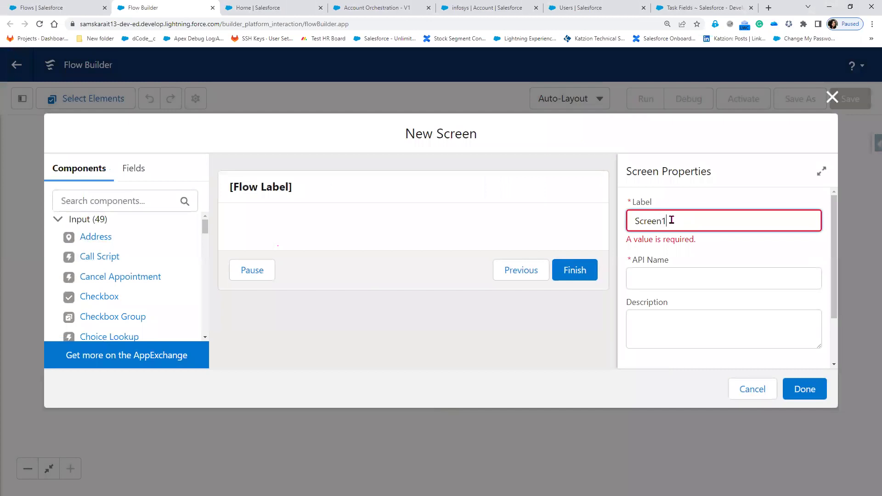
key(Tab)
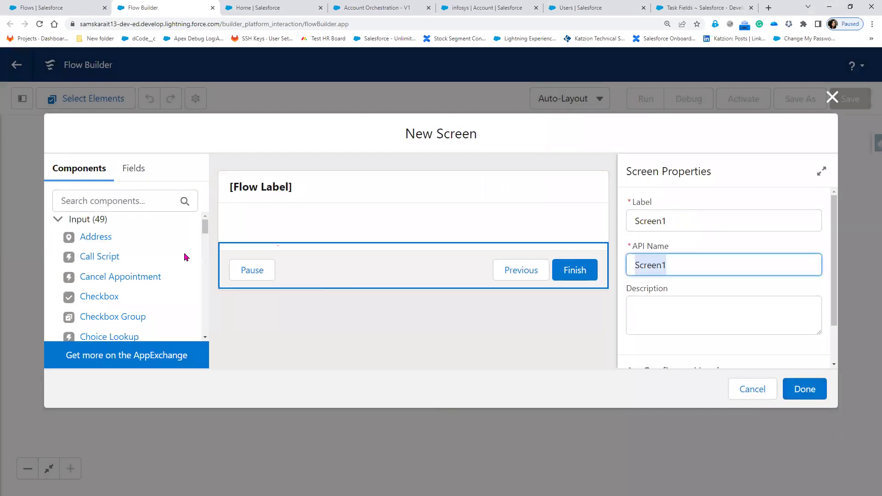
click(119, 207)
text(S)
key(BackSpace)
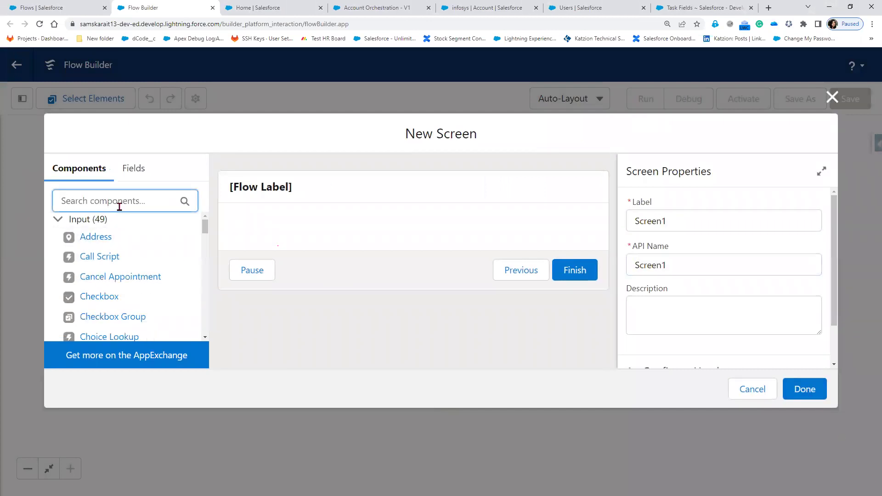
text(Display)
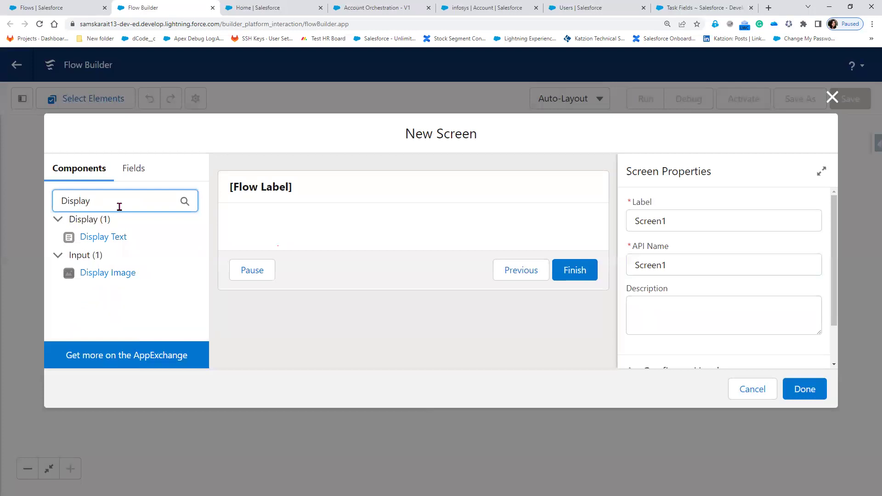
drag(102, 239, 374, 235)
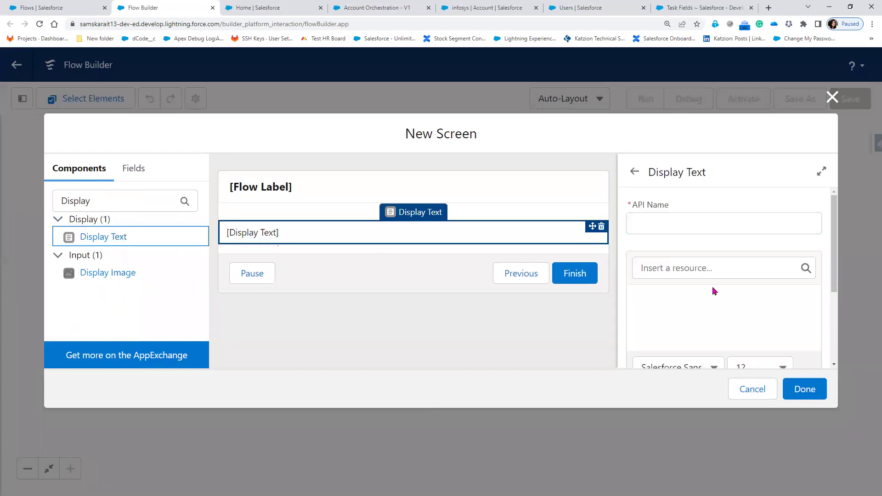
- Write the message 'Your work has been completed' followed by 'you have 1 more Work I'
click(643, 296)
text(You)
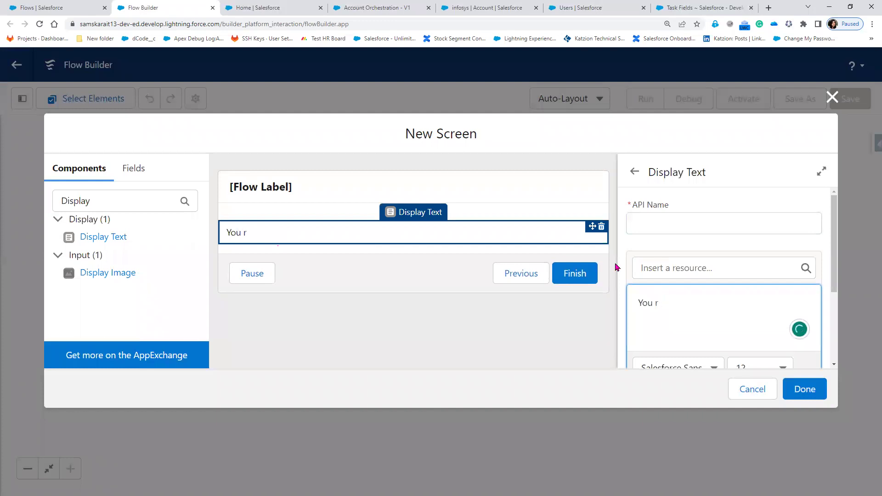
text(r work has b)
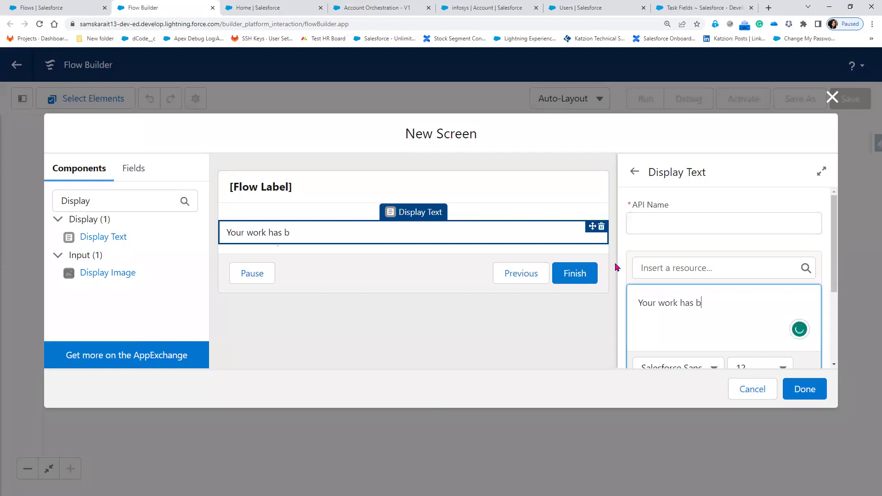
text(een complete)
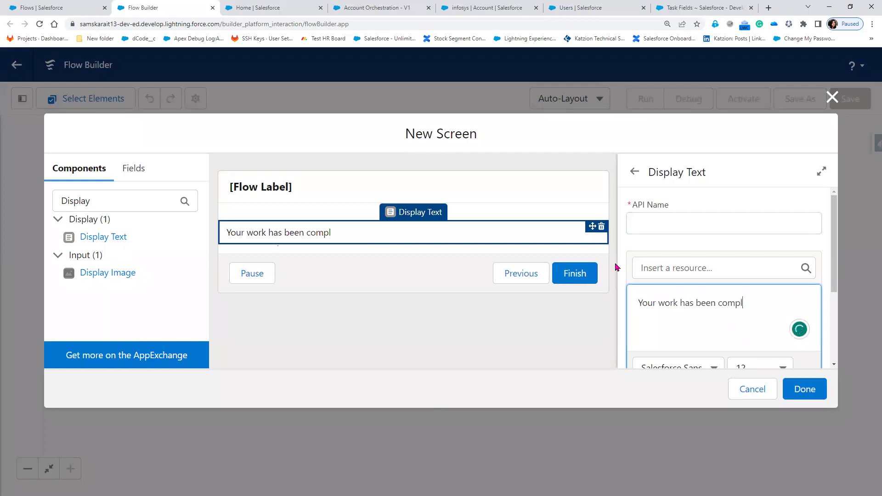
key(BackSpace)
key(BackSpace)
text(ed)
key(Return)
text(you have 1 m)
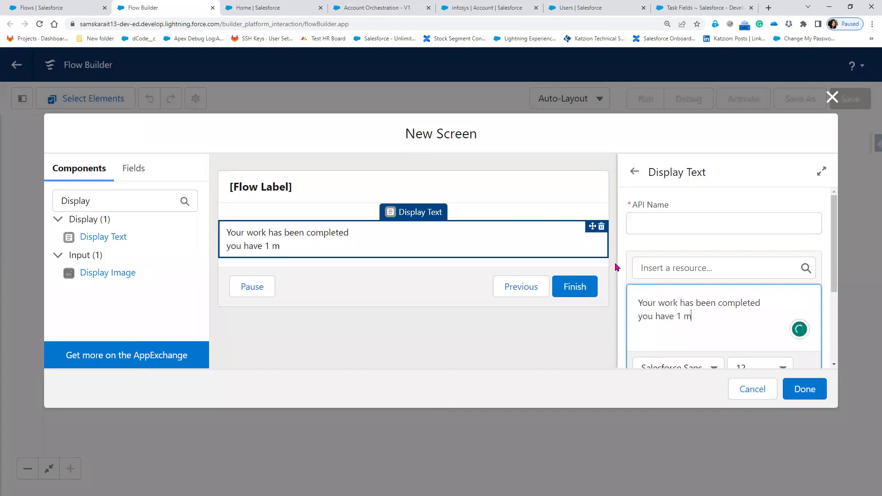
text(ore Work Item)
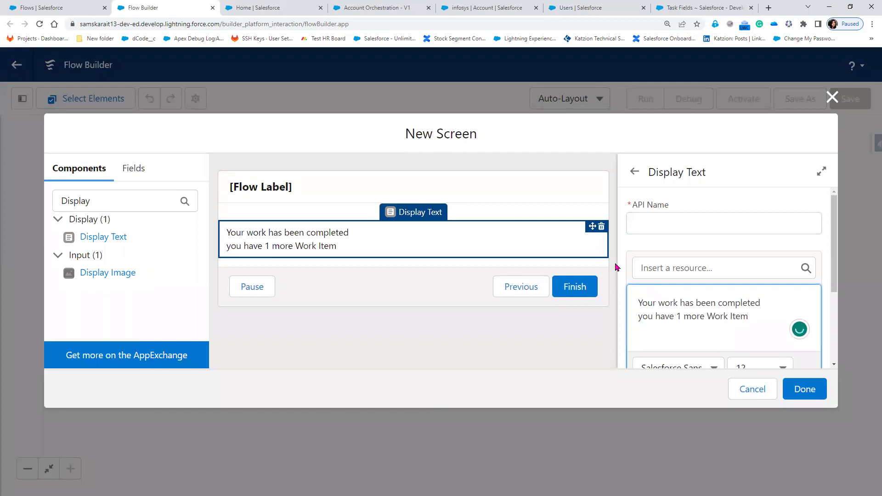
- Fix the duplicate Display Text API name by adding an underscore and finish the screen
click(811, 395)
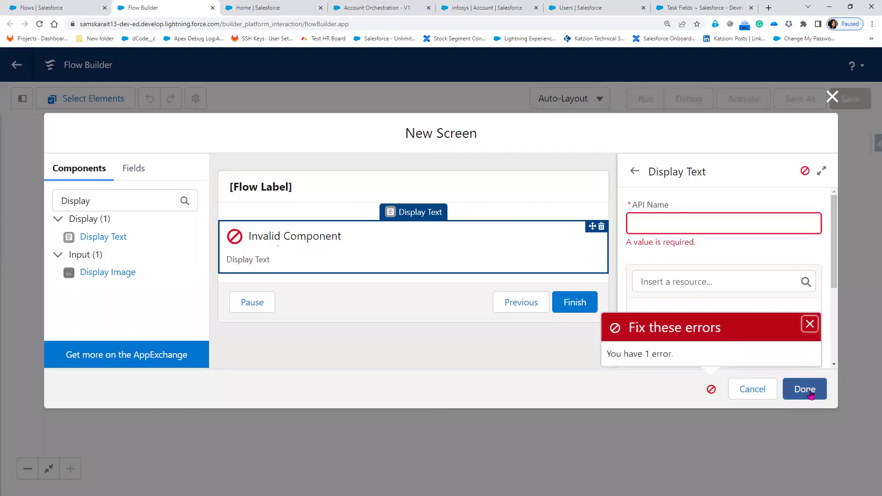
click(737, 230)
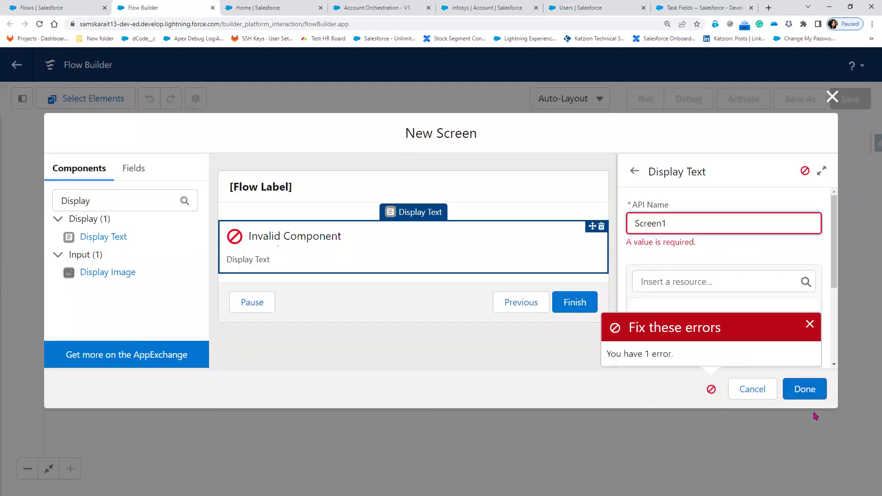
click(812, 397)
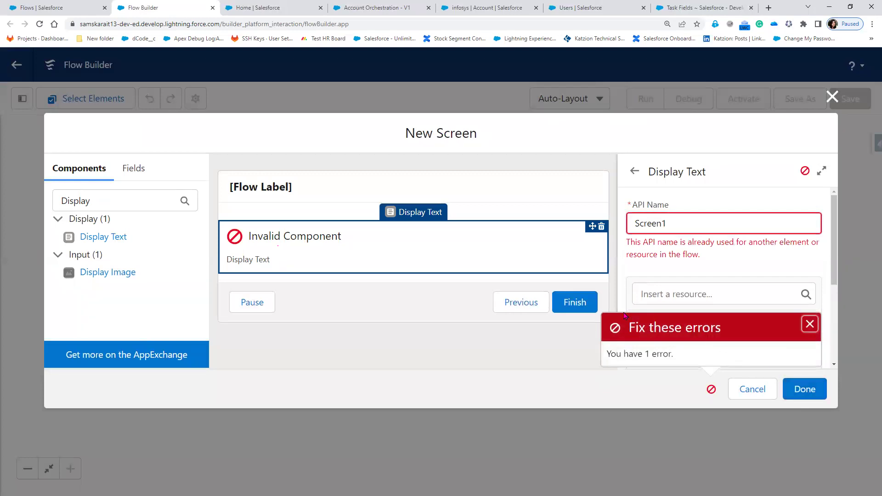
click(658, 222)
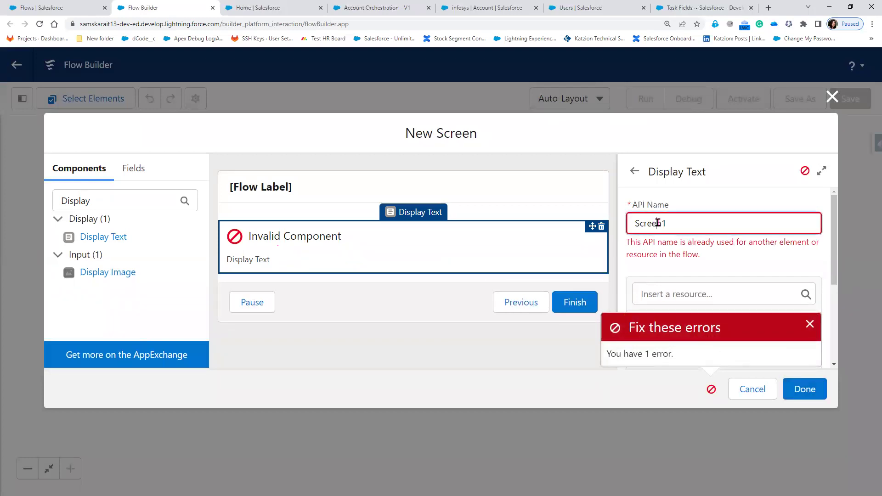
click(346, 205)
click(330, 244)
click(661, 224)
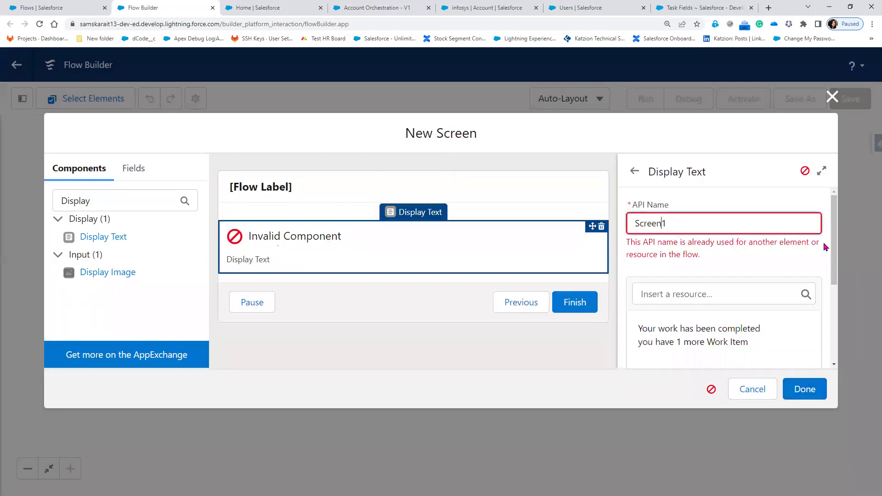
text(_)
click(813, 393)
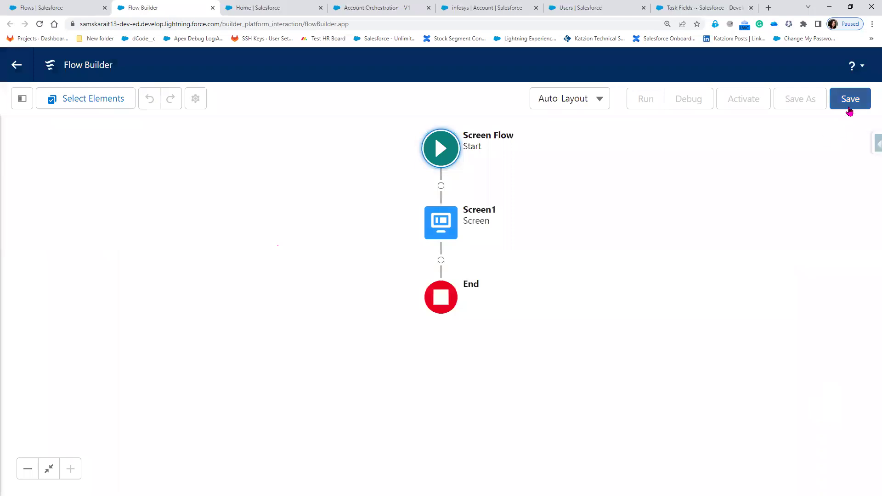
- Save the flow as 'Flow 3', activate it, and return to Account Orchestration
click(850, 107)
click(324, 229)
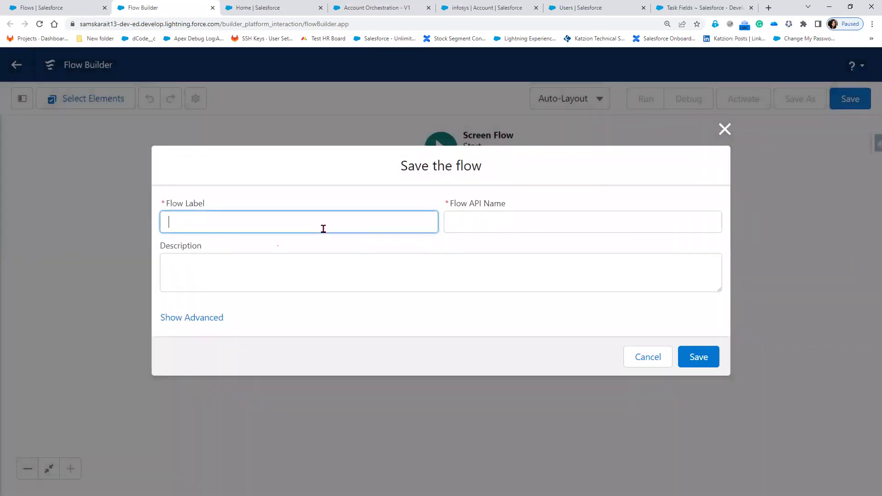
text(Flow 3)
key(Tab)
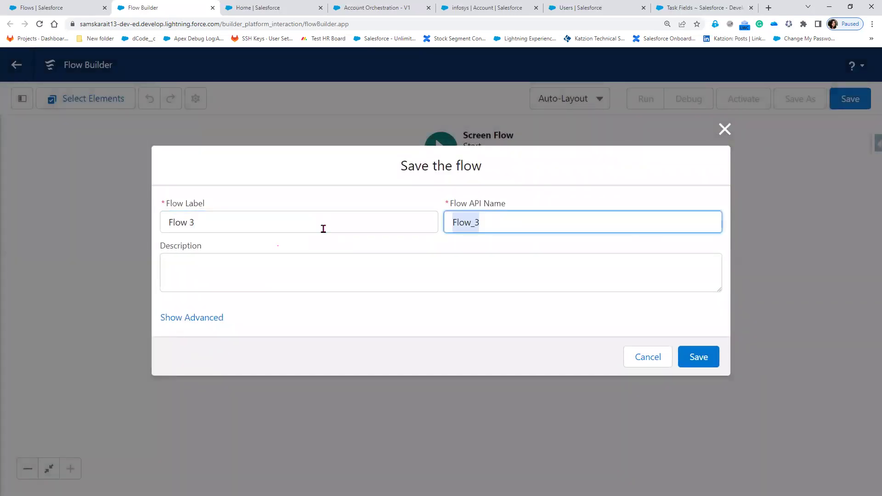
click(697, 357)
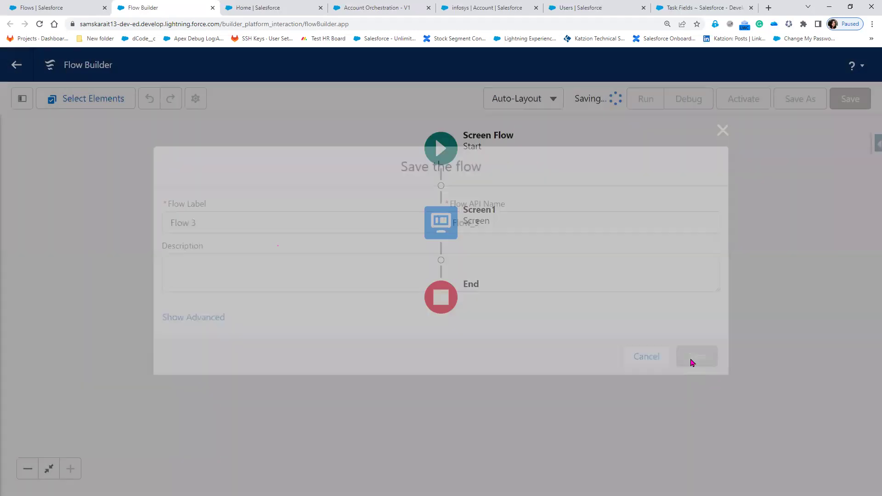
click(741, 102)
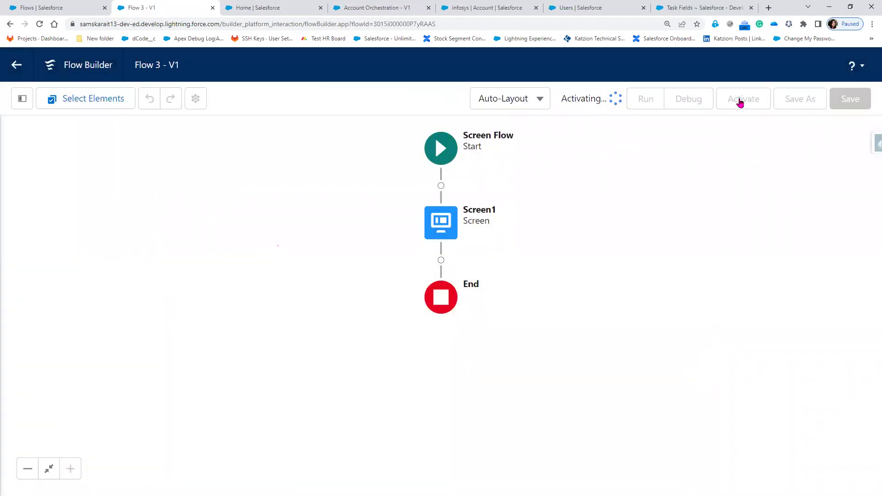
click(357, 8)
click(211, 336)
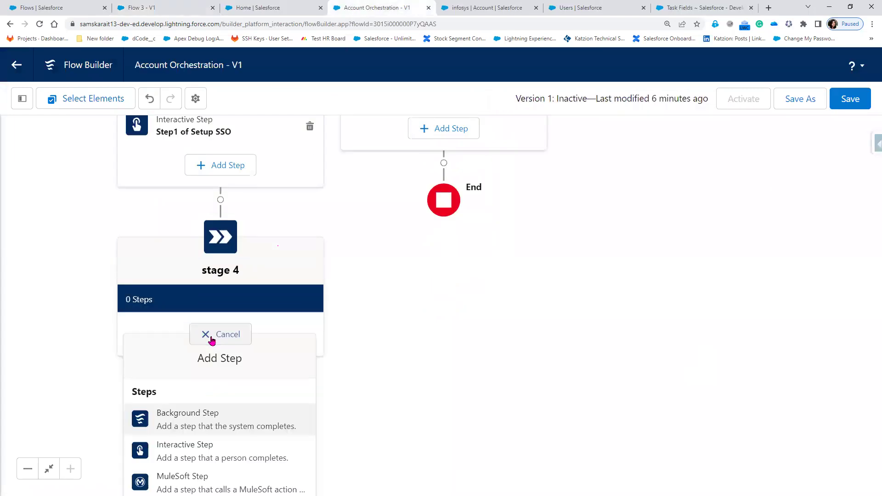
- Reload Account Orchestration without its unsaved edits and bring the empty Setup SSO and Stage3 stages into view
click(193, 457)
click(516, 397)
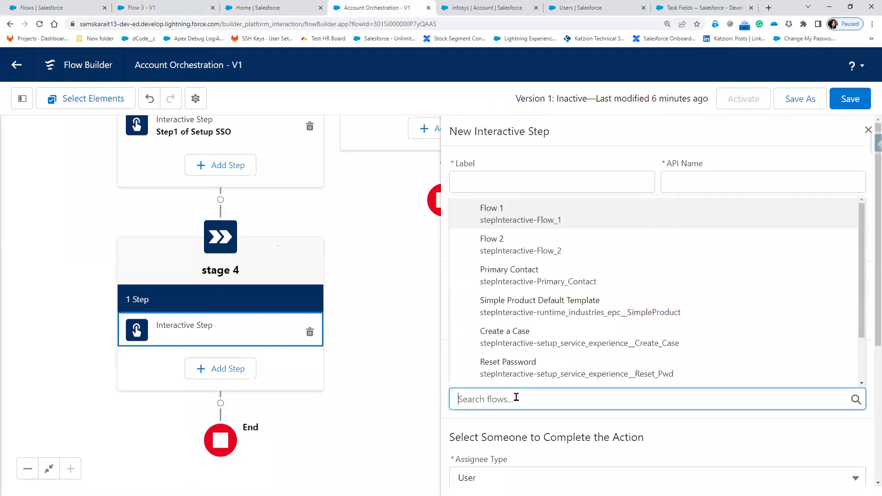
click(40, 24)
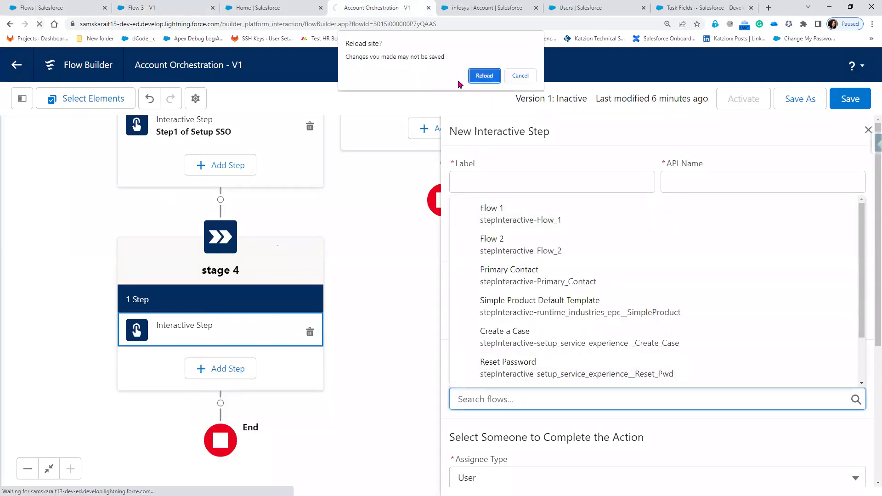
click(483, 75)
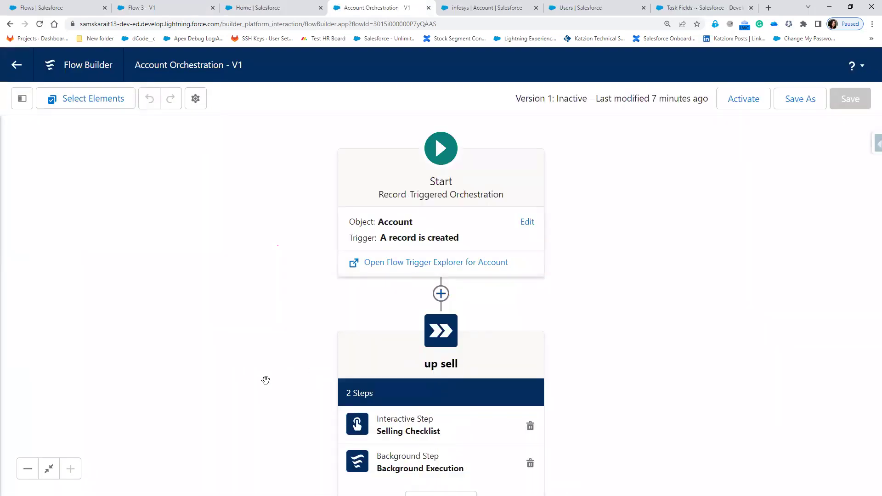
scroll(246, 198, down, 3)
drag(212, 363, 212, 195)
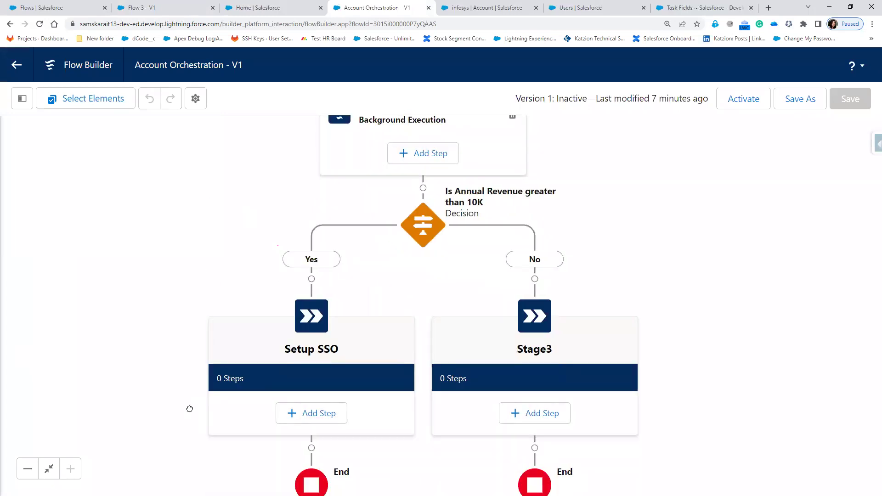
drag(189, 409, 173, 296)
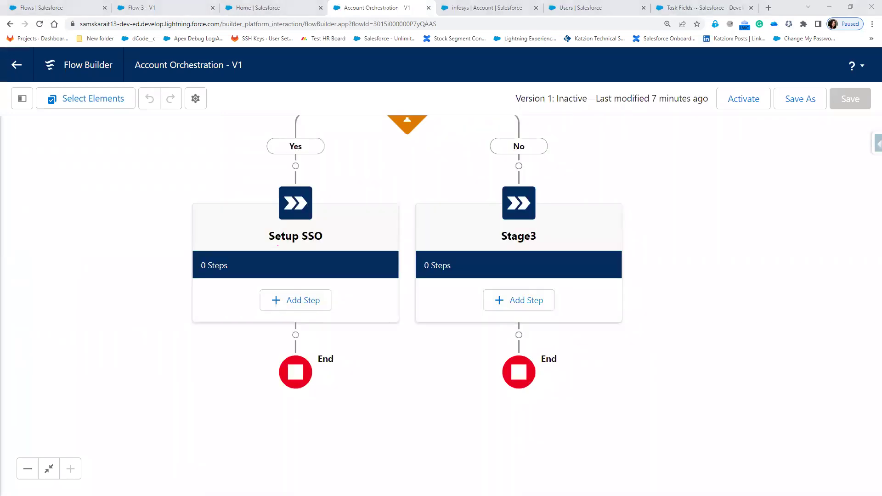
- Add an interactive step labelled 'Step1 of Setup SSO' to the Setup SSO stage
click(294, 301)
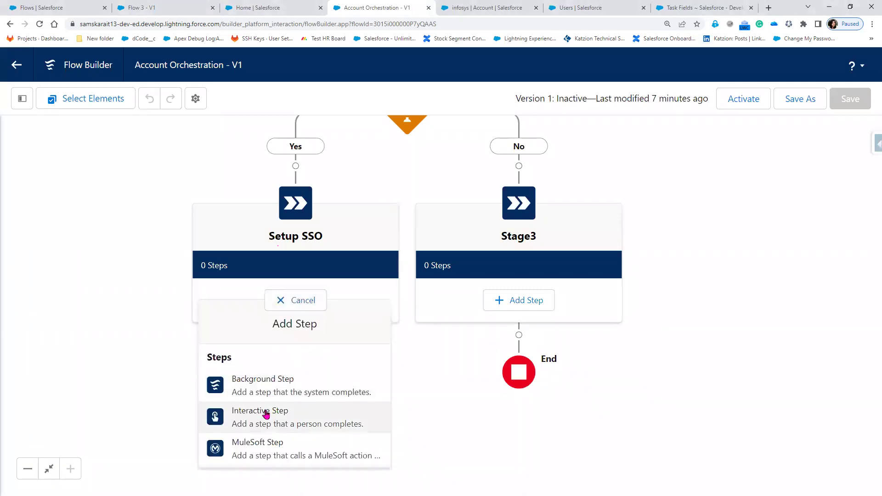
click(265, 414)
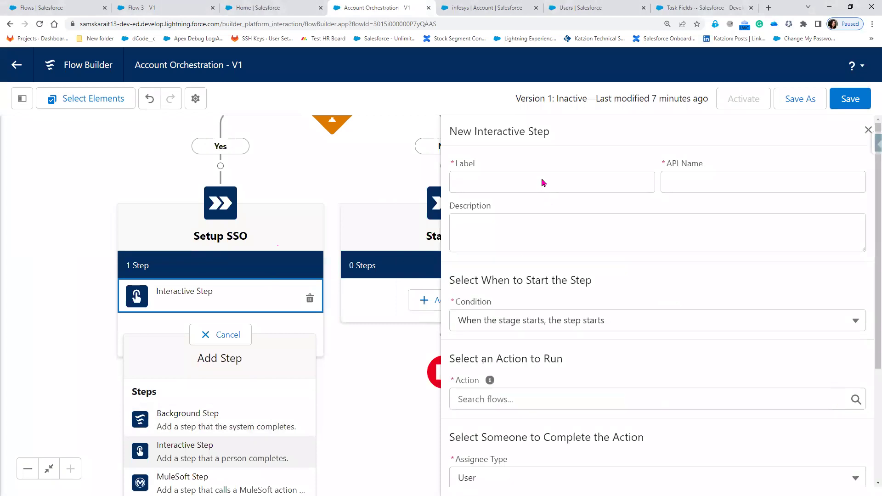
click(538, 180)
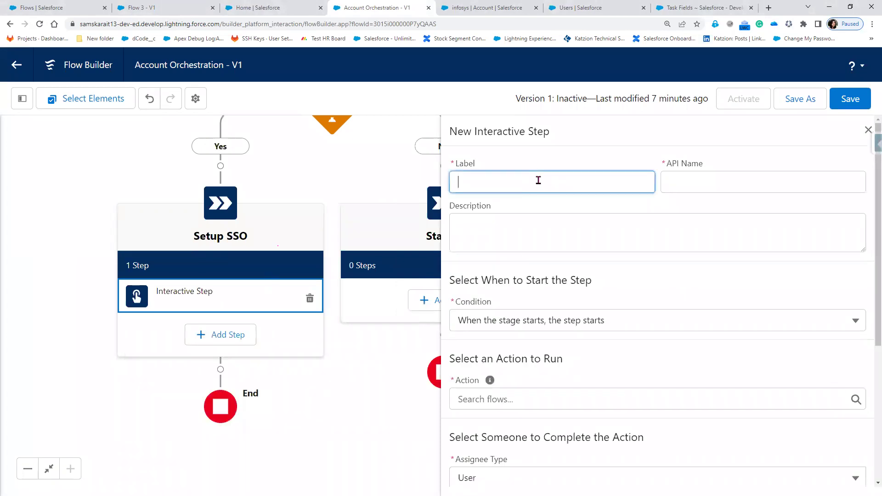
text(Step1 of Setup SSO)
key(Tab)
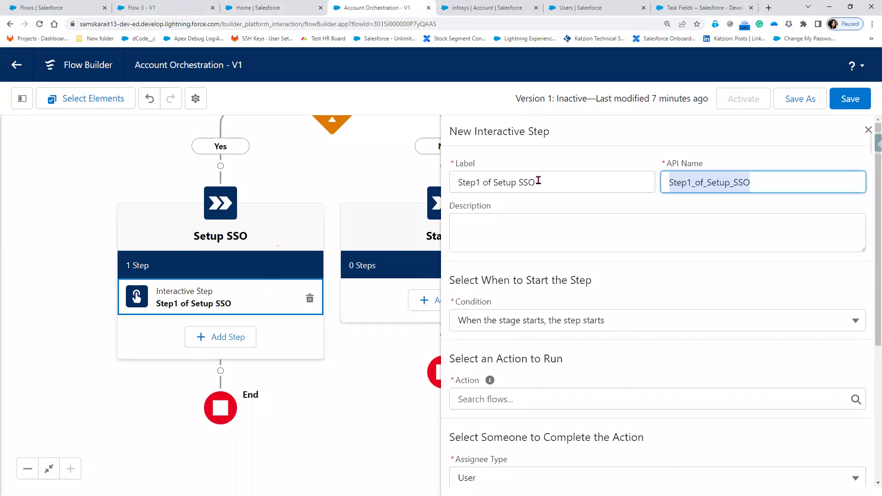
- Set the step's action to Flow 2 and assign it to a user
click(539, 398)
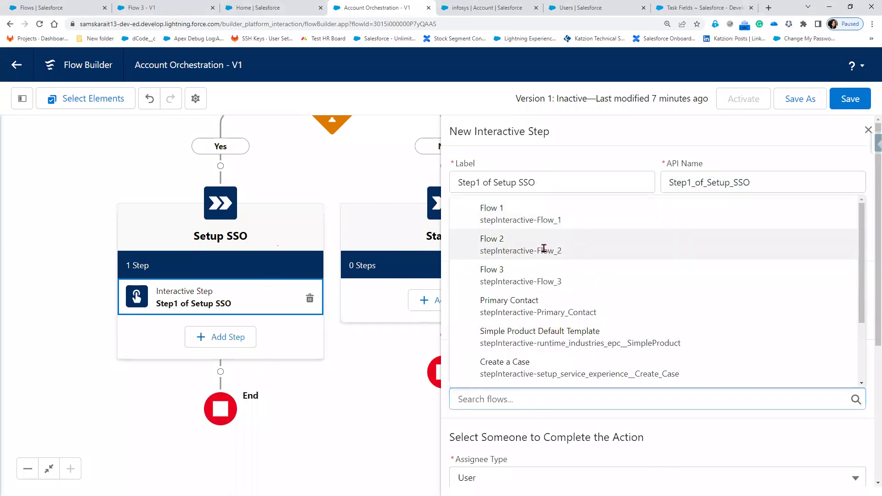
click(546, 248)
scroll(596, 368, down, 3)
scroll(596, 382, down, 5)
click(523, 303)
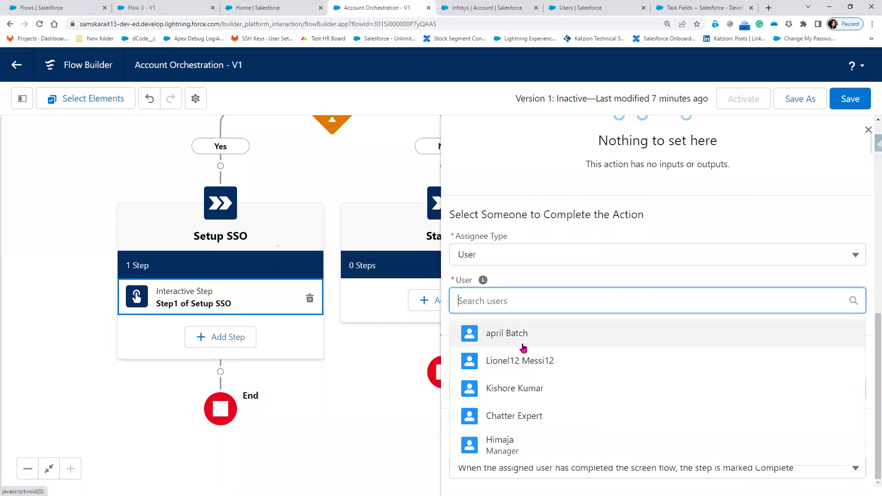
click(524, 346)
- Set the step's Related Record ID to {!$Record.Id} and close its properties
click(518, 390)
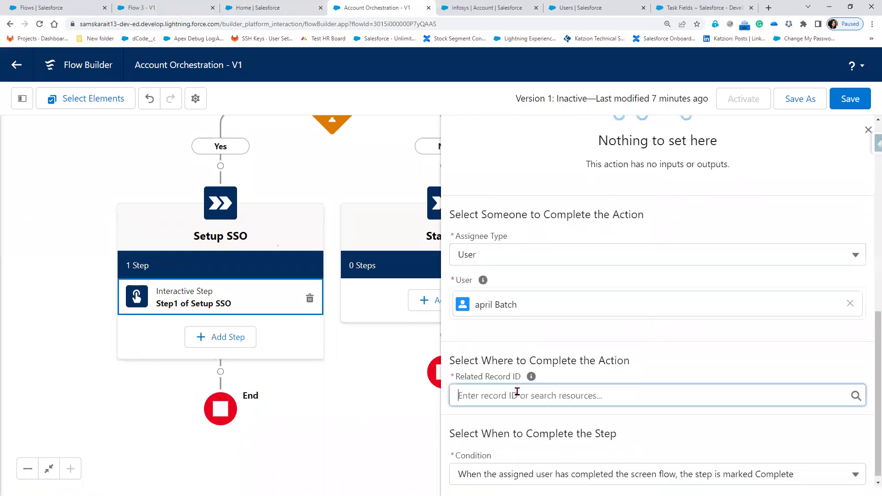
scroll(561, 336, down, 3)
scroll(561, 336, down, 5)
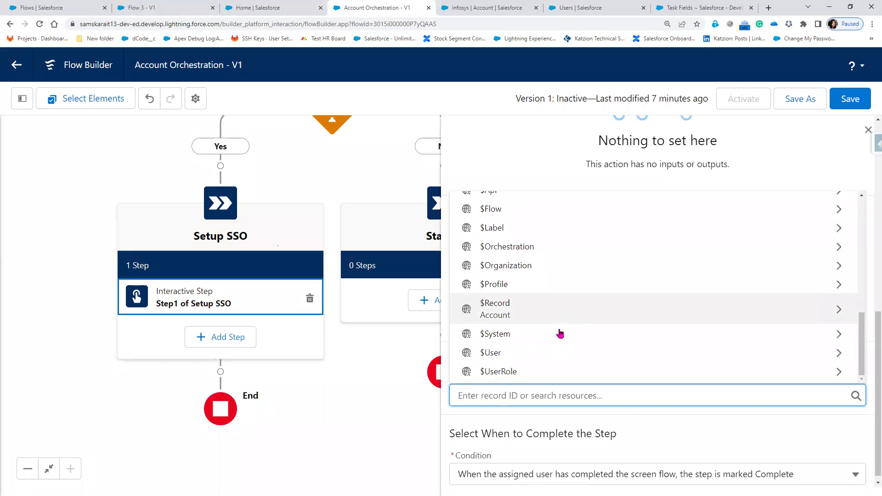
click(555, 315)
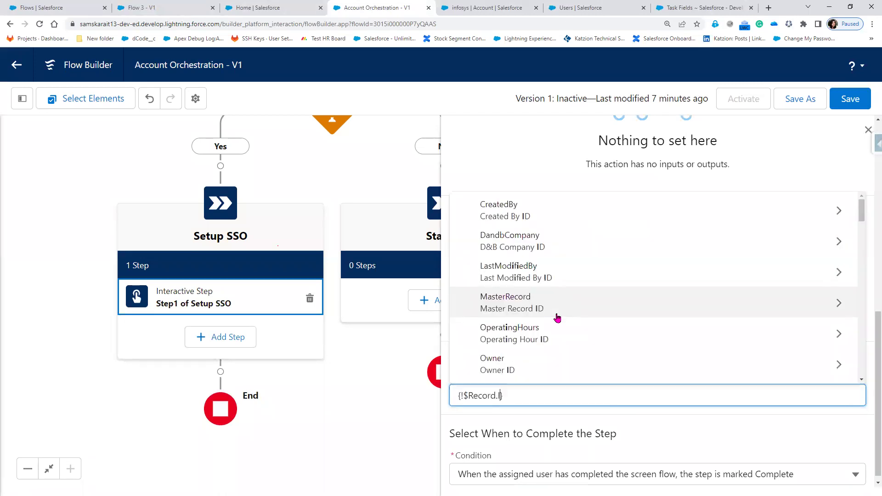
text(Id)
scroll(578, 330, down, 2)
scroll(580, 333, down, 2)
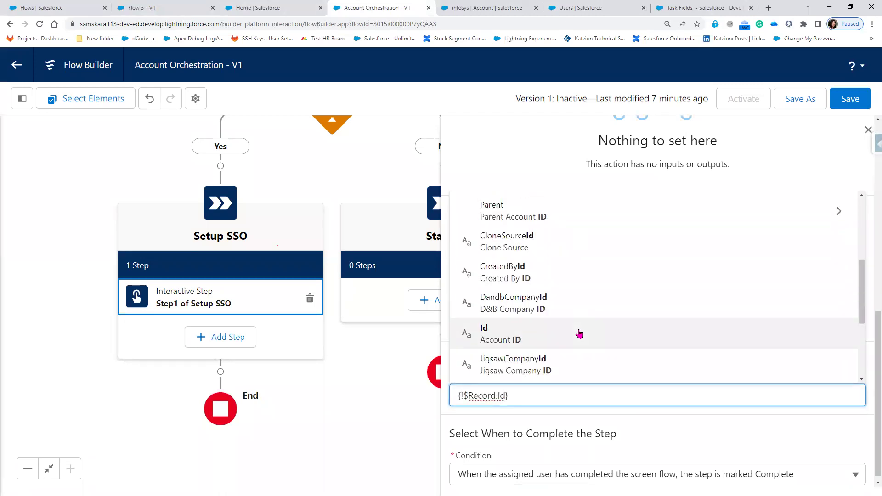
click(607, 427)
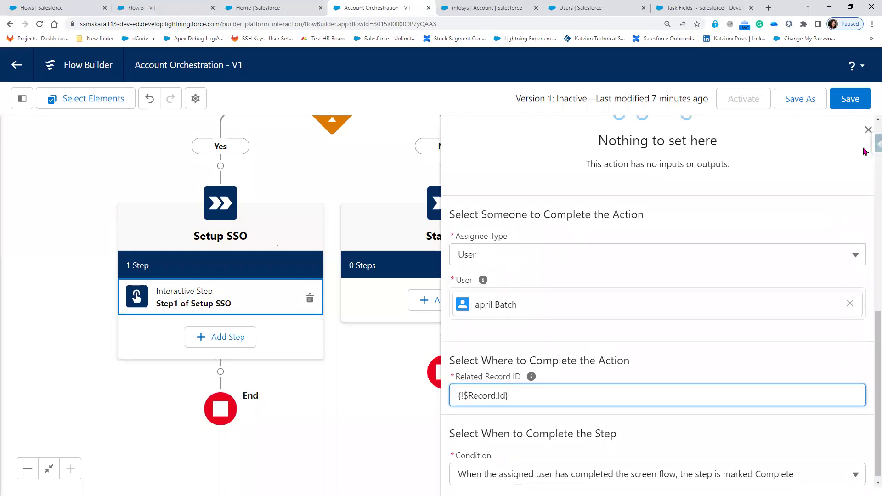
click(868, 130)
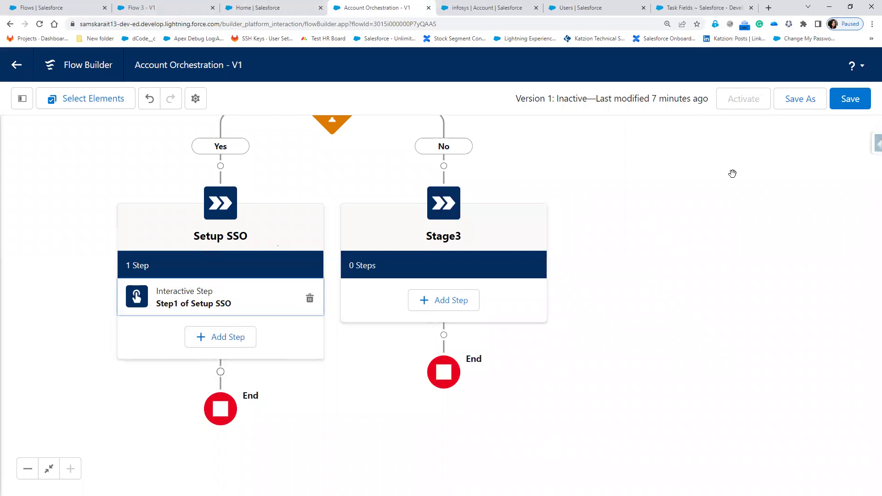
- Save the flow and insert a new stage named Stage4 after Setup SSO
click(851, 99)
scroll(580, 277, down, 3)
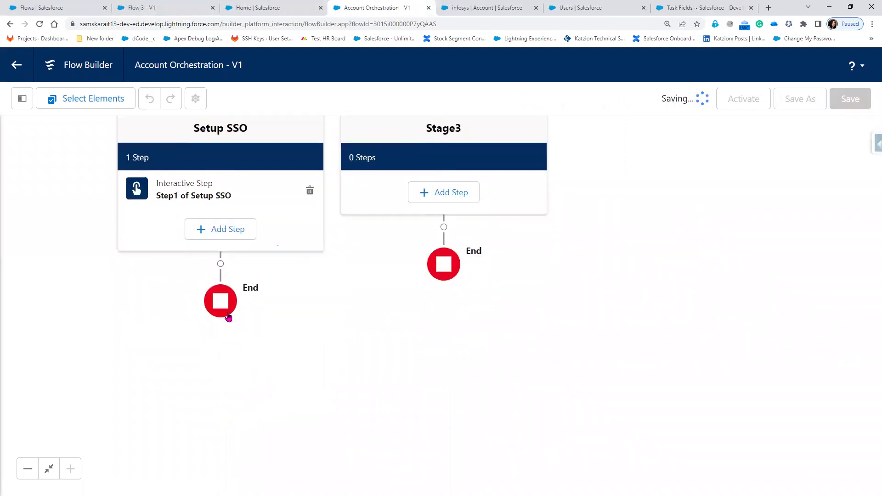
click(220, 263)
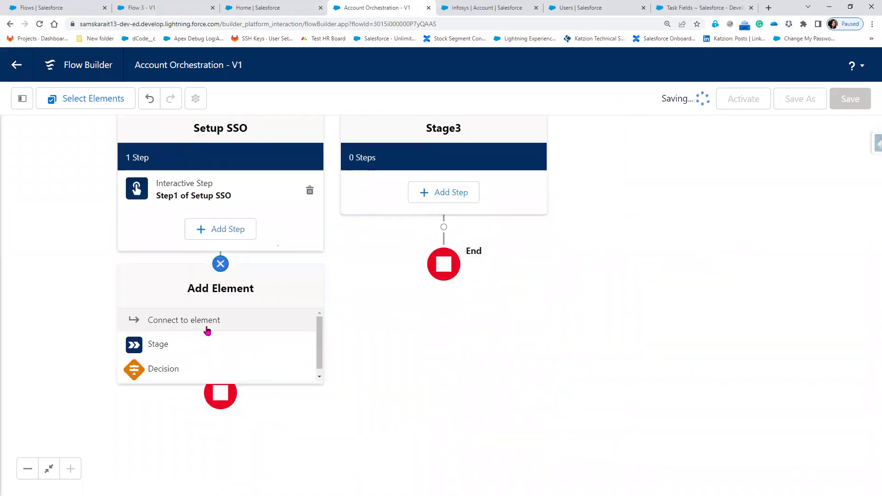
click(164, 345)
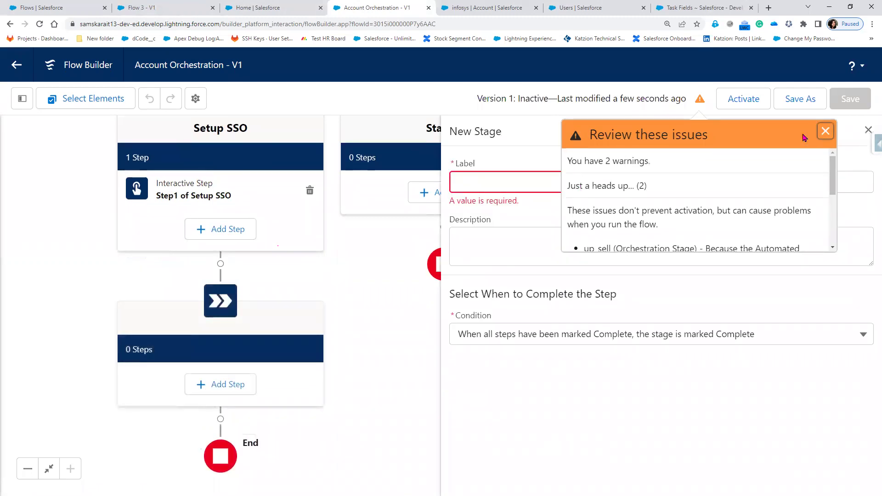
click(497, 182)
text(Stage4)
key(Tab)
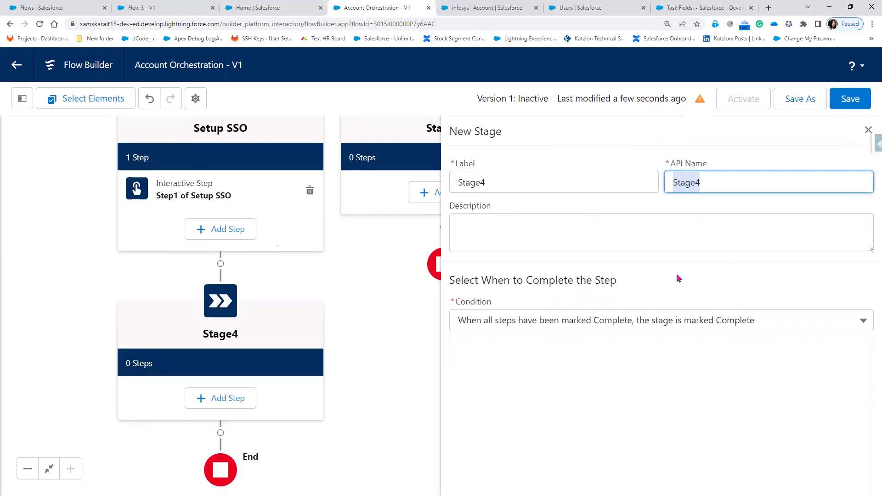
- Add an interactive step labelled 'Final step of Stage4' to Stage4
click(228, 401)
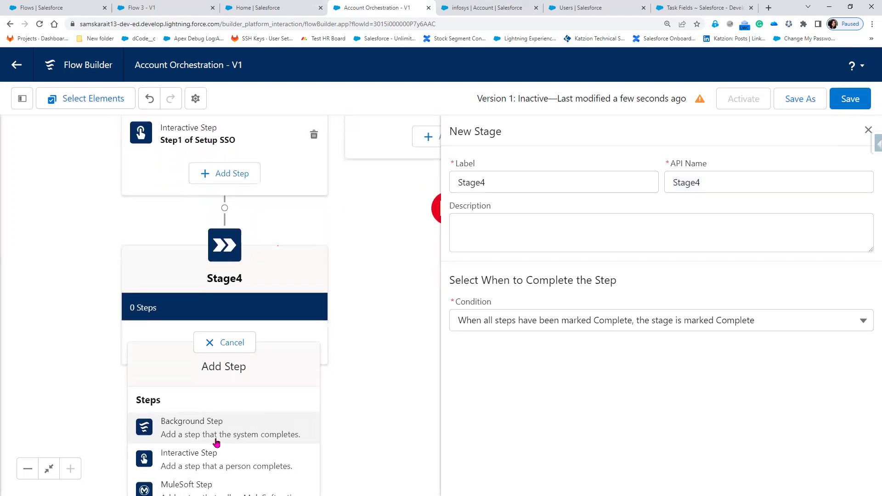
click(207, 454)
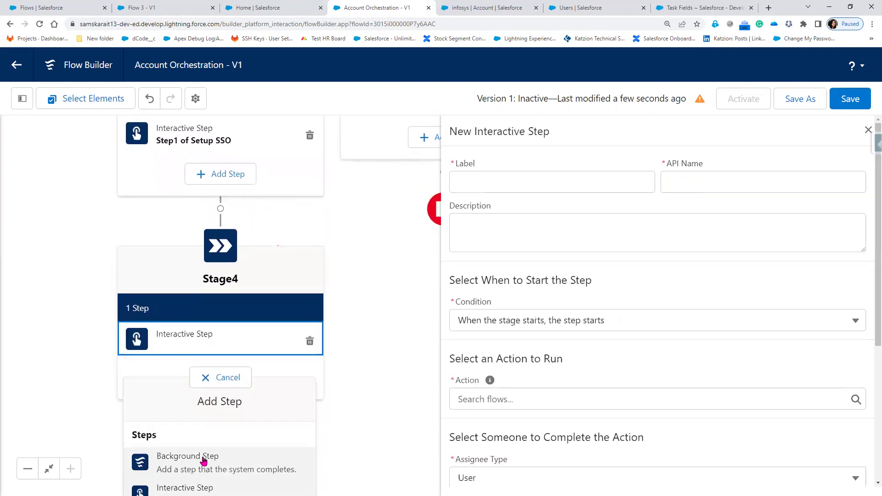
click(519, 178)
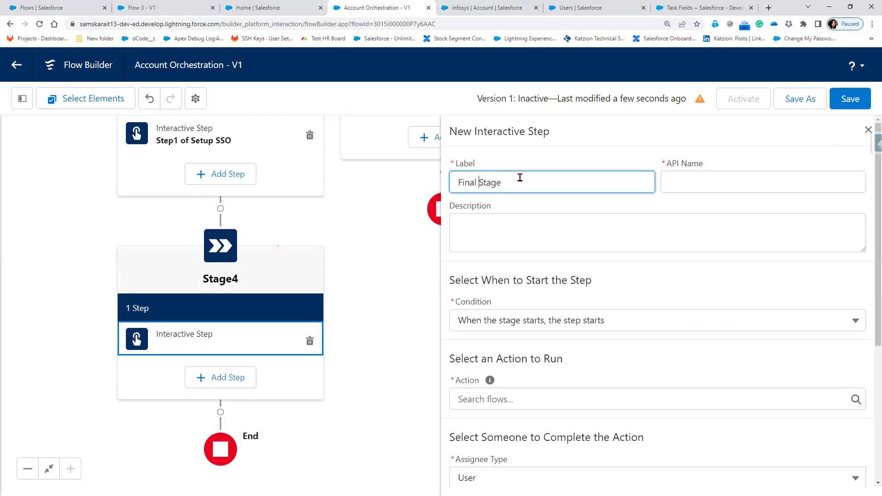
text(step of)
click(737, 203)
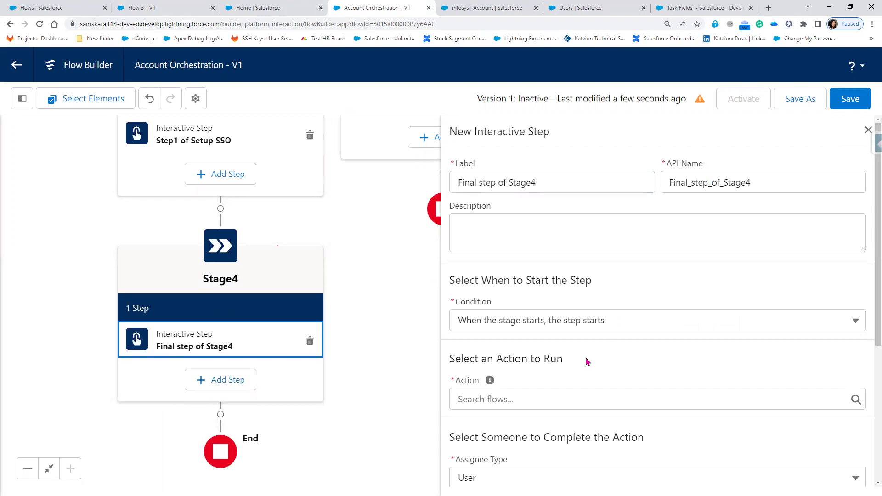
- Set the Stage4 step's action to Flow 3 and assign it to a user
scroll(579, 374, down, 1)
scroll(579, 375, down, 1)
click(535, 305)
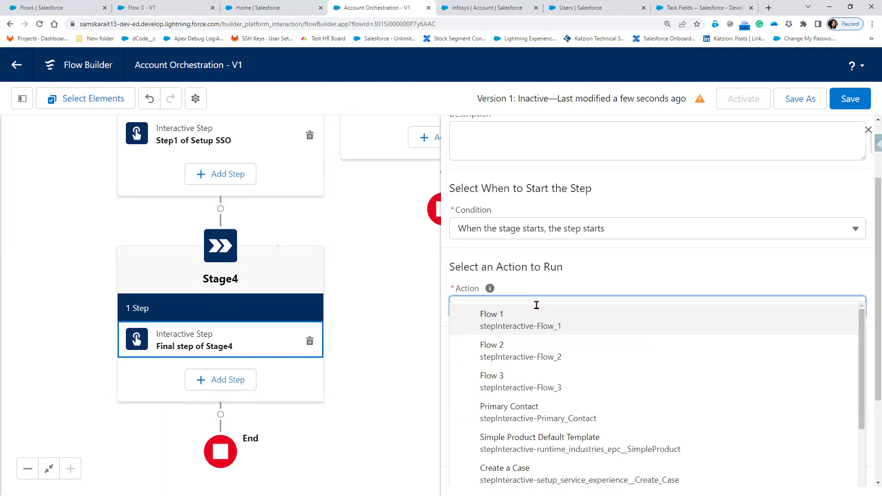
click(534, 384)
scroll(556, 388, down, 6)
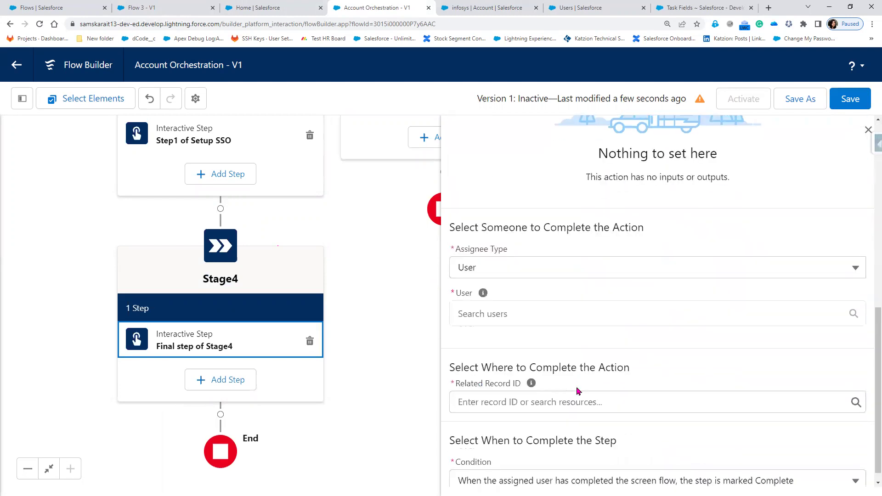
click(521, 313)
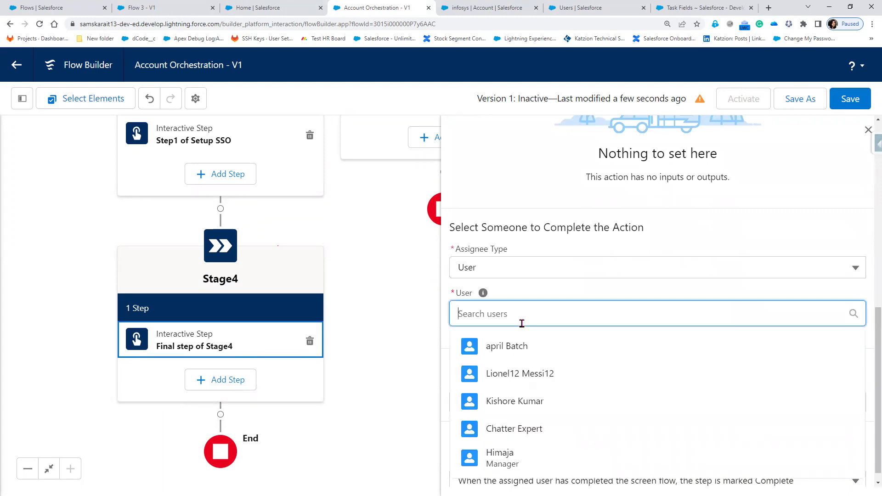
click(522, 349)
- Set the step's Related Record ID to {!$Record.Id} and save the flow
click(503, 387)
scroll(549, 330, down, 5)
scroll(548, 342, down, 5)
click(548, 342)
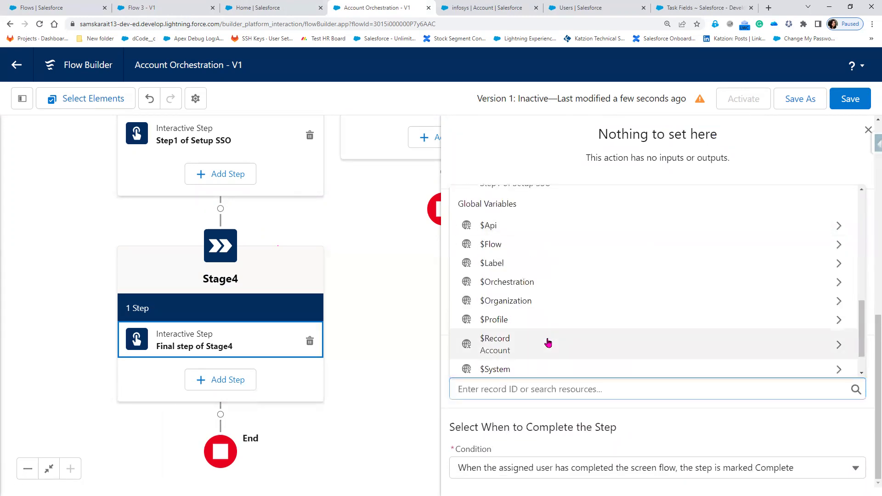
scroll(548, 342, down, 2)
text(Id)
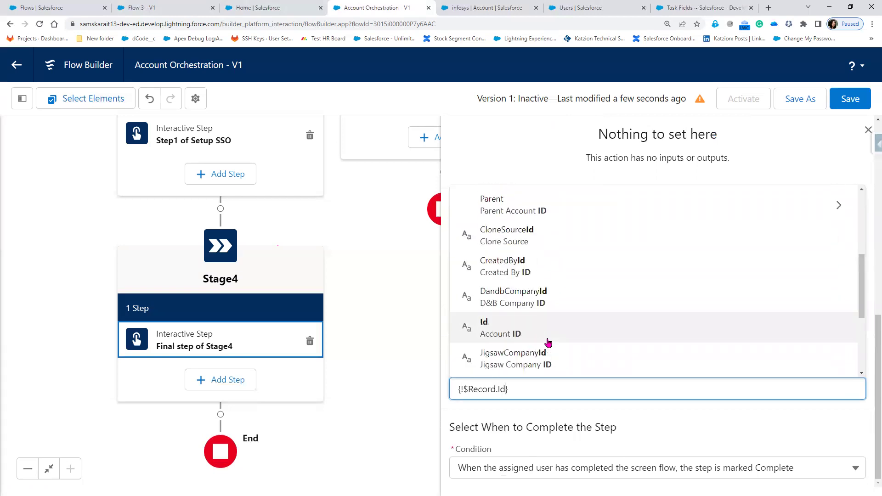
click(548, 341)
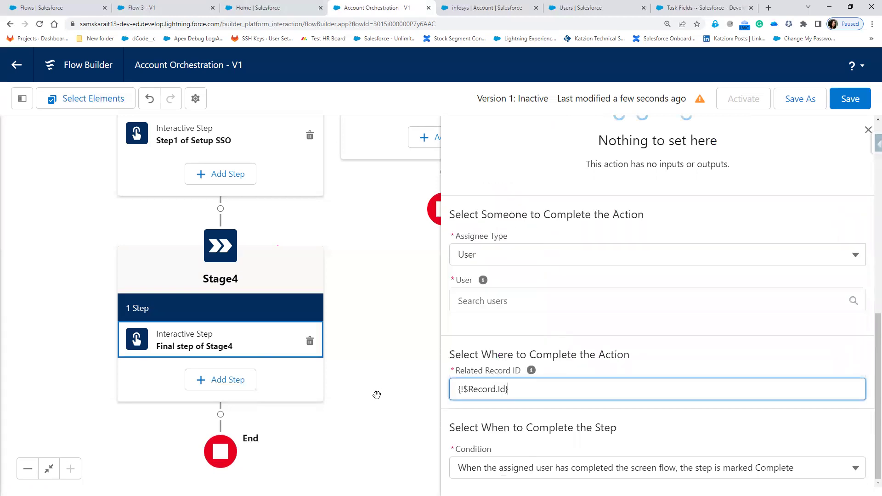
click(413, 394)
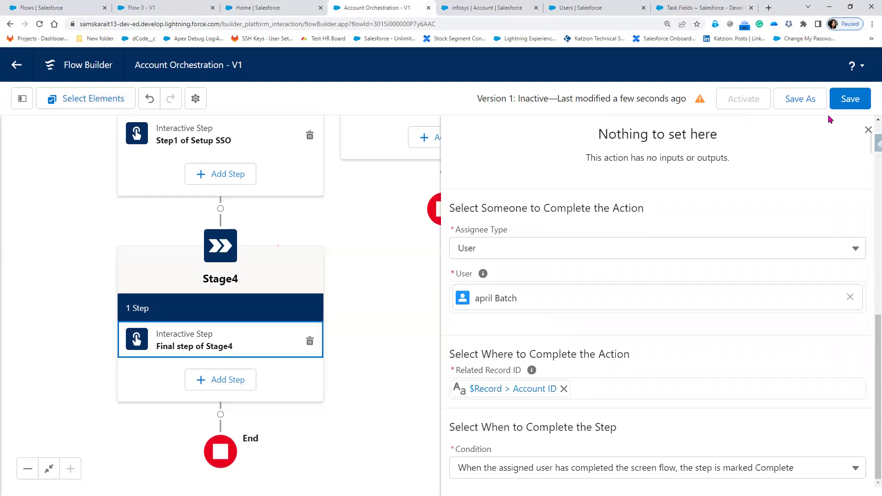
click(849, 102)
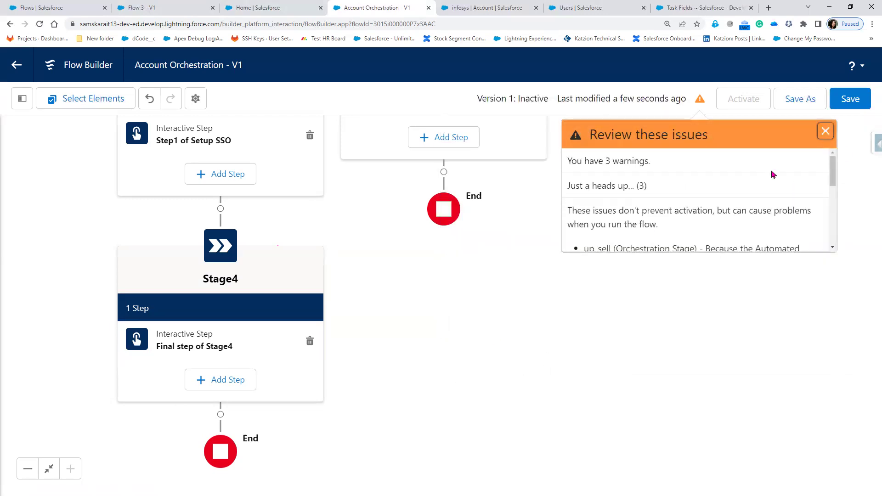
- Dismiss the warnings panel and zoom the page out to show the whole flow
click(826, 133)
scroll(633, 254, up, 5)
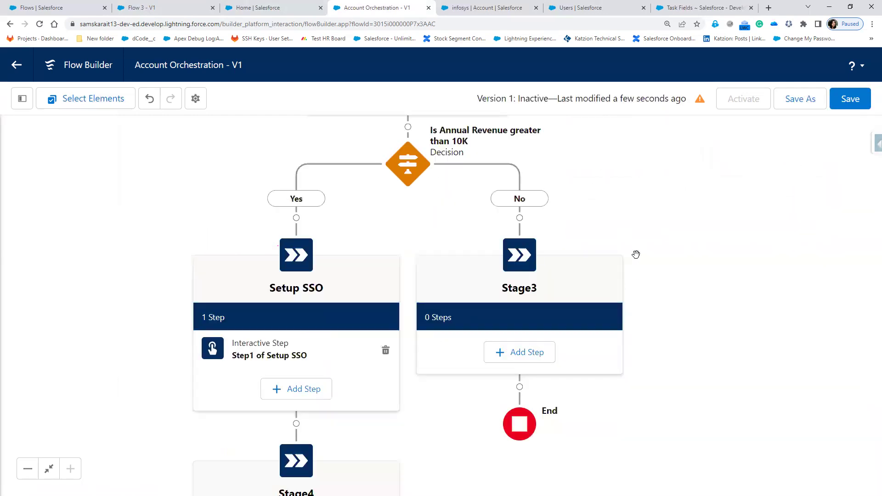
key(ctrl+minus)
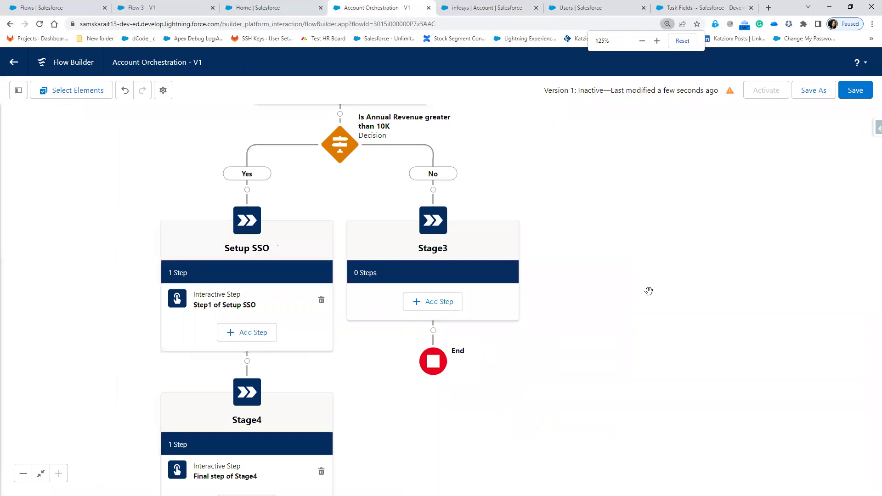
key(ctrl+minus)
key(ctrl+minus)
key(ctrl+minus)
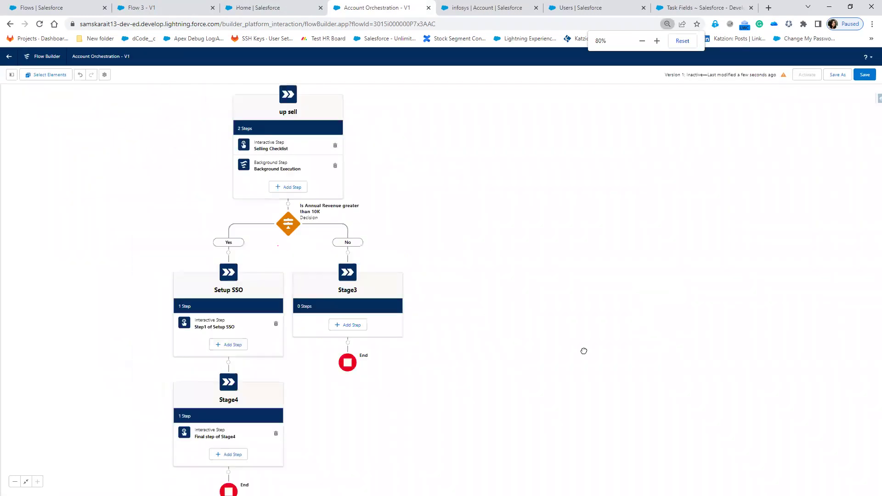
key(ctrl+minus)
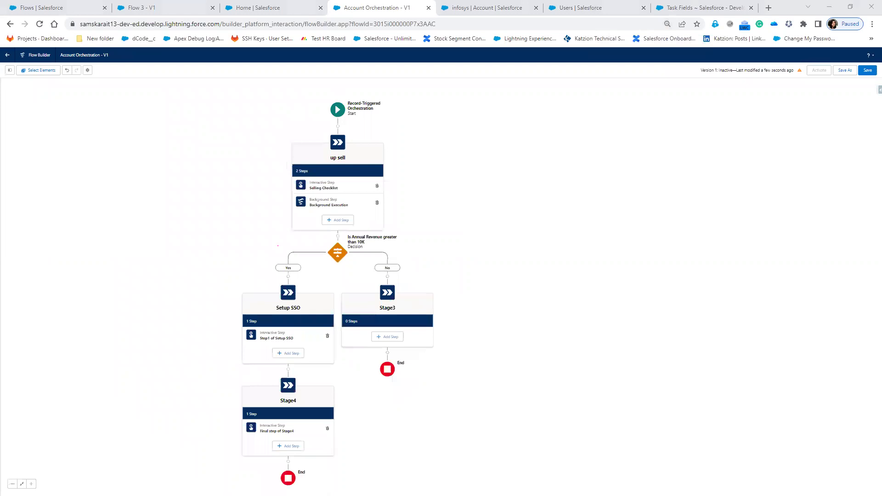
- Annotate the Start element's trigger and Stage1 with its two steps
mouse_move(358, 118)
mouse_down()
mouse_move(390, 98)
mouse_move(311, 91)
mouse_move(370, 117)
mouse_up()
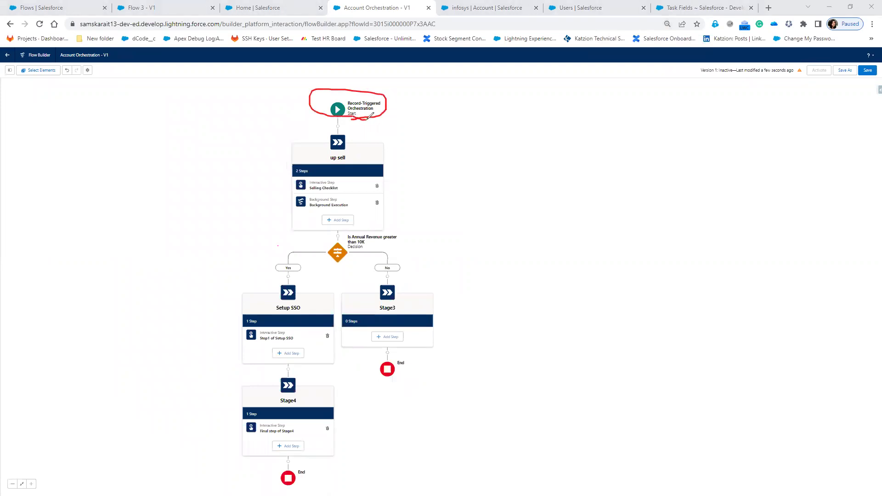
mouse_move(403, 110)
mouse_down()
mouse_move(412, 84)
mouse_move(427, 111)
mouse_move(426, 97)
mouse_move(454, 104)
mouse_move(461, 80)
mouse_up()
click(338, 109)
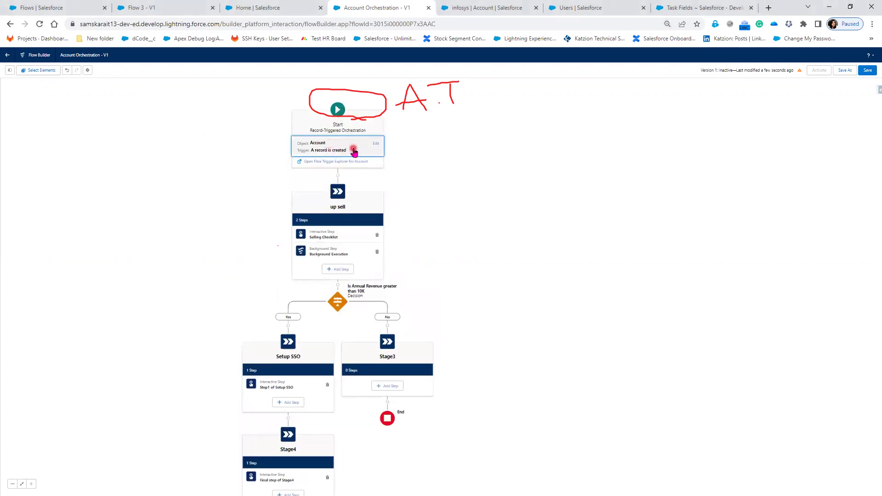
click(460, 169)
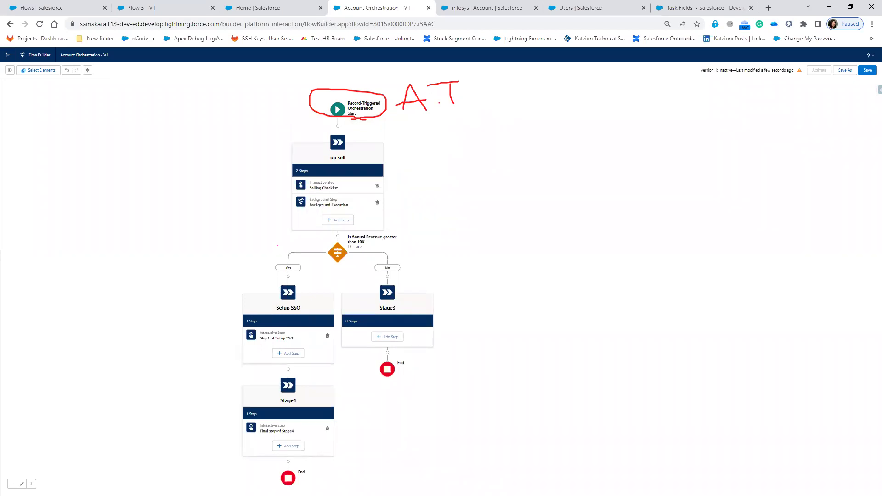
mouse_move(423, 119)
mouse_down()
mouse_move(420, 132)
mouse_move(432, 125)
mouse_move(416, 156)
mouse_move(442, 138)
mouse_move(466, 145)
mouse_up()
mouse_move(482, 121)
mouse_down()
mouse_move(473, 127)
mouse_move(477, 146)
mouse_move(490, 132)
mouse_move(515, 140)
mouse_up()
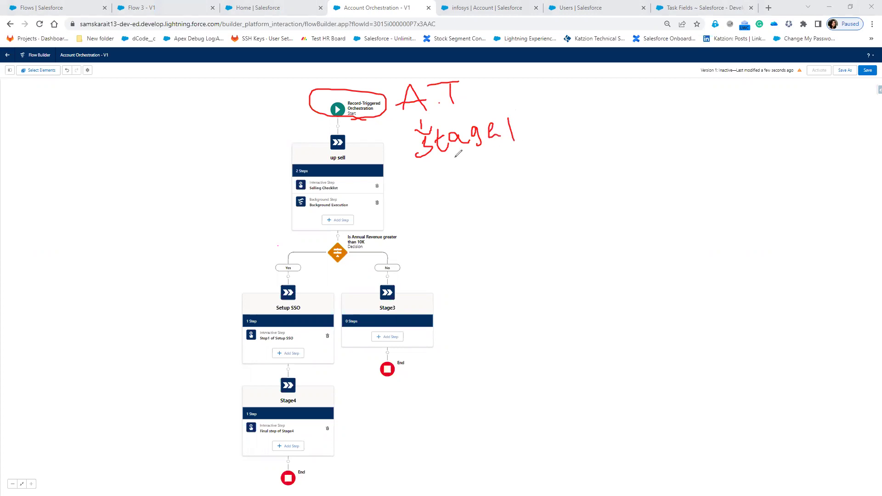
mouse_move(451, 151)
mouse_down()
mouse_move(427, 177)
mouse_move(433, 182)
mouse_move(494, 178)
mouse_up()
mouse_move(416, 186)
mouse_down()
mouse_move(403, 200)
mouse_move(432, 201)
mouse_move(434, 190)
mouse_move(444, 200)
mouse_up()
mouse_move(495, 179)
mouse_down()
mouse_move(485, 199)
mouse_move(514, 196)
mouse_move(515, 184)
mouse_move(523, 190)
mouse_up()
mouse_move(523, 169)
mouse_down()
mouse_move(532, 164)
mouse_move(524, 178)
mouse_up()
click(545, 160)
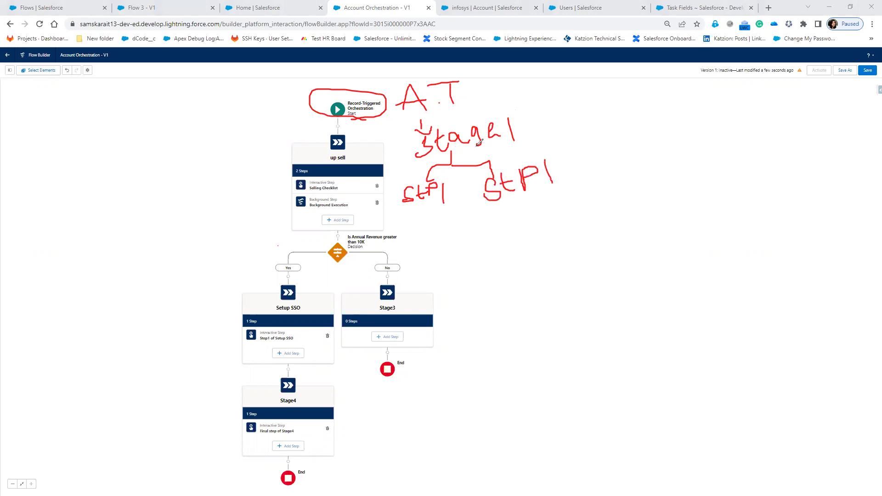
- Annotate links to Selling Checklist and Background Execution, the decision, and its AR>10K condition
drag(406, 191, 362, 184)
drag(491, 196, 374, 202)
mouse_move(473, 218)
mouse_down()
mouse_move(469, 252)
mouse_move(505, 252)
mouse_move(495, 264)
mouse_move(506, 252)
mouse_move(551, 245)
mouse_up()
drag(463, 256, 434, 261)
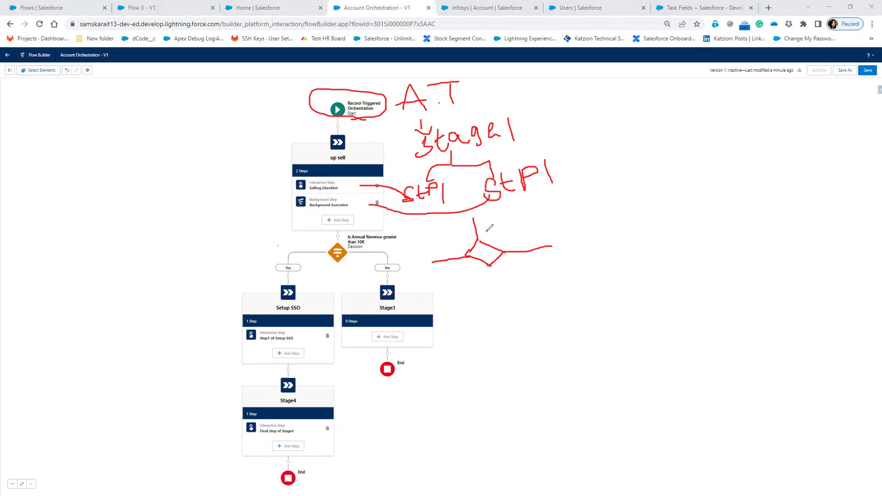
mouse_move(483, 240)
mouse_down()
mouse_move(508, 218)
mouse_move(512, 234)
mouse_move(554, 205)
mouse_move(568, 213)
mouse_up()
mouse_move(581, 200)
mouse_down()
mouse_move(570, 206)
mouse_move(585, 209)
mouse_up()
mouse_move(433, 261)
mouse_down()
mouse_move(434, 285)
mouse_move(461, 281)
mouse_move(447, 302)
mouse_move(455, 301)
mouse_up()
mouse_move(449, 296)
mouse_down()
mouse_move(465, 302)
mouse_move(502, 283)
mouse_move(507, 295)
mouse_up()
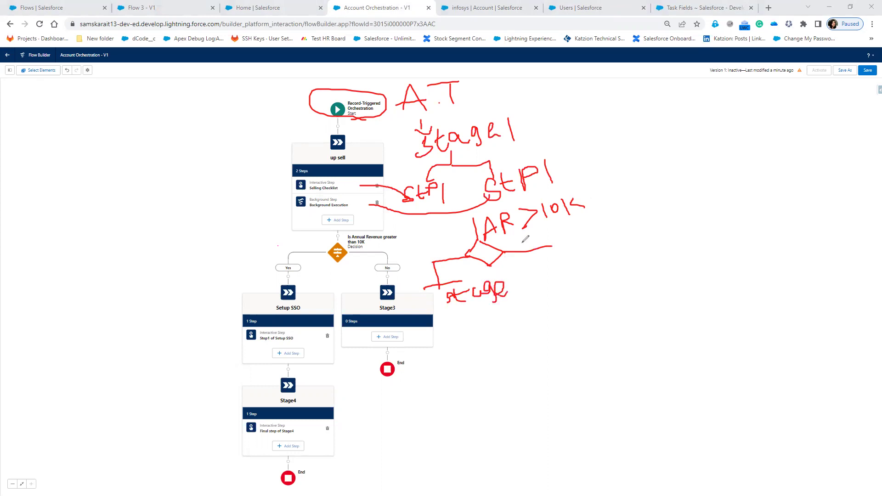
- Annotate the other decision branch, Stage2 and its step, and the Stage4 step
drag(561, 243, 569, 265)
mouse_move(505, 278)
mouse_down()
mouse_move(524, 292)
mouse_move(600, 276)
mouse_move(577, 291)
mouse_up()
mouse_move(463, 311)
mouse_down()
mouse_move(464, 331)
mouse_move(476, 327)
mouse_move(475, 311)
mouse_up()
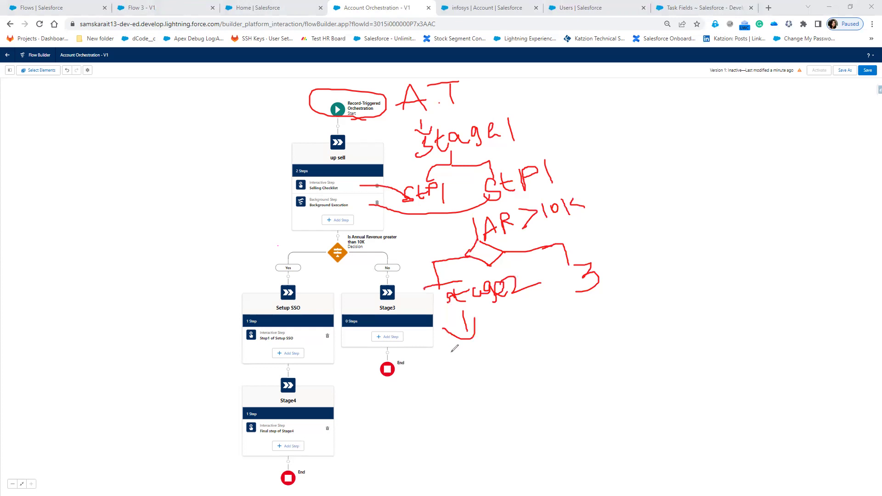
mouse_move(448, 343)
mouse_down()
mouse_move(452, 362)
mouse_move(468, 333)
mouse_move(459, 344)
mouse_move(494, 333)
mouse_move(501, 347)
mouse_move(496, 323)
mouse_move(505, 322)
mouse_move(512, 348)
mouse_move(372, 382)
mouse_move(310, 340)
mouse_up()
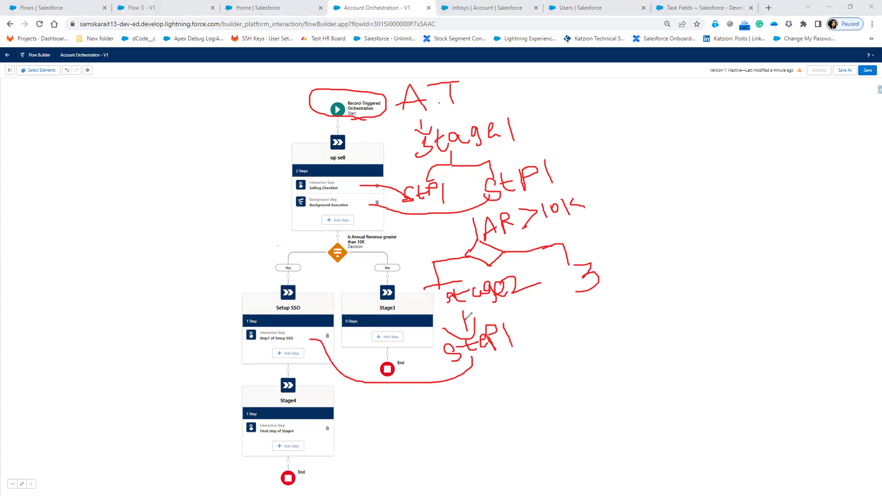
mouse_move(488, 362)
mouse_down()
mouse_move(505, 421)
mouse_move(554, 383)
mouse_move(559, 397)
mouse_move(580, 386)
mouse_move(586, 394)
mouse_up()
mouse_move(527, 426)
mouse_down()
mouse_move(535, 437)
mouse_move(548, 428)
mouse_move(556, 457)
mouse_move(537, 466)
mouse_up()
mouse_move(559, 430)
mouse_down()
mouse_move(572, 455)
mouse_move(578, 439)
mouse_move(600, 446)
mouse_move(604, 427)
mouse_move(597, 432)
mouse_up()
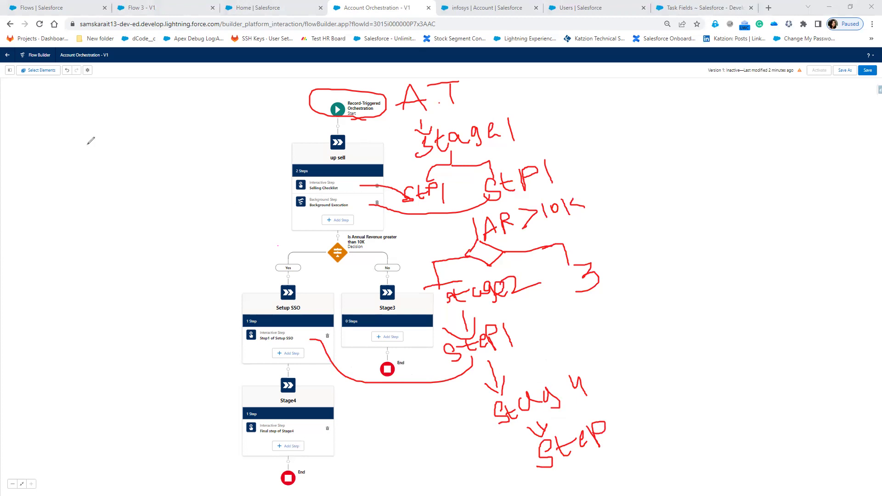
- Annotate the three screen flows used, labelling the first and linking the second to Setup SSO
mouse_move(22, 121)
mouse_down()
mouse_move(44, 132)
mouse_move(13, 146)
mouse_move(100, 127)
mouse_move(297, 184)
mouse_up()
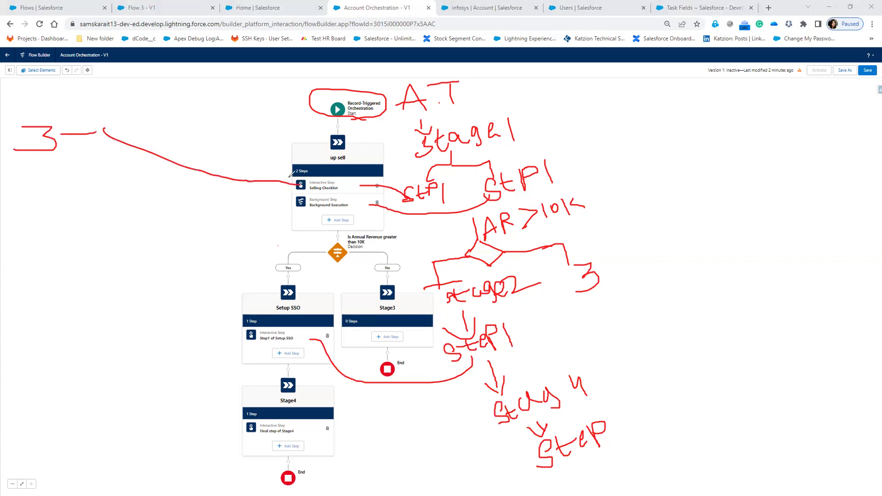
mouse_move(194, 164)
mouse_down()
mouse_move(205, 133)
mouse_move(213, 151)
mouse_move(251, 130)
mouse_move(271, 150)
mouse_up()
click(216, 141)
mouse_move(96, 133)
mouse_down()
mouse_move(223, 283)
mouse_move(244, 325)
mouse_up()
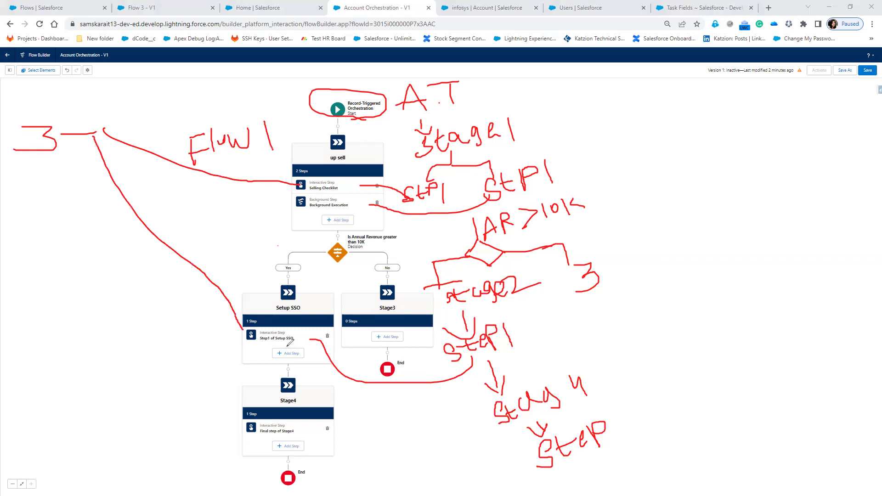
mouse_move(110, 243)
mouse_down()
mouse_move(113, 267)
mouse_move(123, 236)
mouse_up()
mouse_move(112, 256)
mouse_down()
mouse_move(126, 250)
mouse_move(134, 260)
mouse_up()
mouse_move(146, 235)
mouse_down()
mouse_move(141, 248)
mouse_move(152, 237)
mouse_move(222, 247)
mouse_up()
- Link Flow3 to the Stage4 step and mark Background Execution as automatic
mouse_move(72, 149)
mouse_down()
mouse_move(83, 347)
mouse_move(213, 418)
mouse_move(231, 416)
mouse_move(224, 431)
mouse_up()
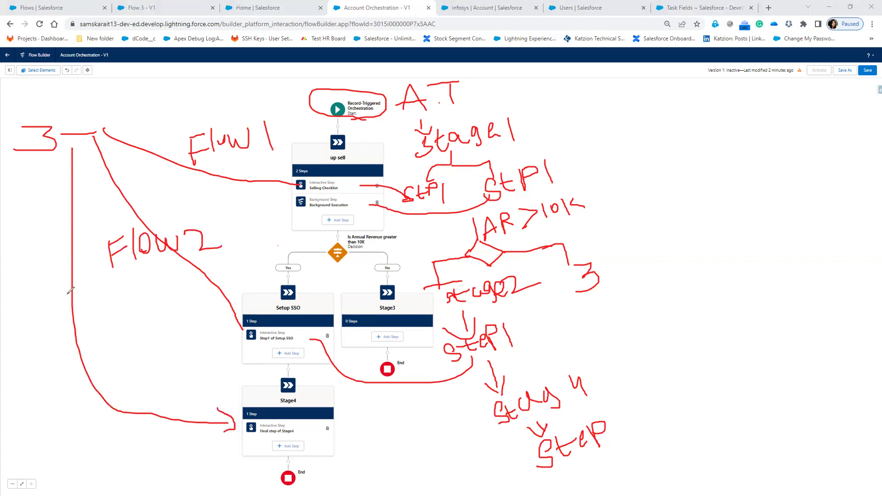
mouse_move(84, 330)
mouse_down()
mouse_move(98, 292)
mouse_move(97, 314)
mouse_up()
mouse_move(109, 300)
mouse_down()
mouse_move(110, 327)
mouse_move(126, 305)
mouse_move(136, 325)
mouse_move(151, 302)
mouse_up()
mouse_move(151, 291)
mouse_down()
mouse_move(161, 292)
mouse_move(159, 317)
mouse_up()
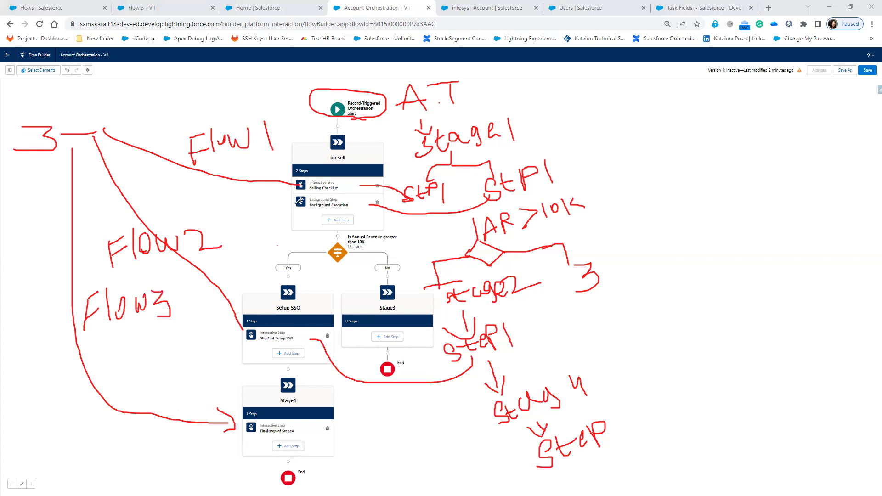
drag(295, 203, 247, 201)
mouse_move(184, 208)
mouse_down()
mouse_move(188, 195)
mouse_move(204, 209)
mouse_move(211, 193)
mouse_move(225, 207)
mouse_move(228, 194)
mouse_up()
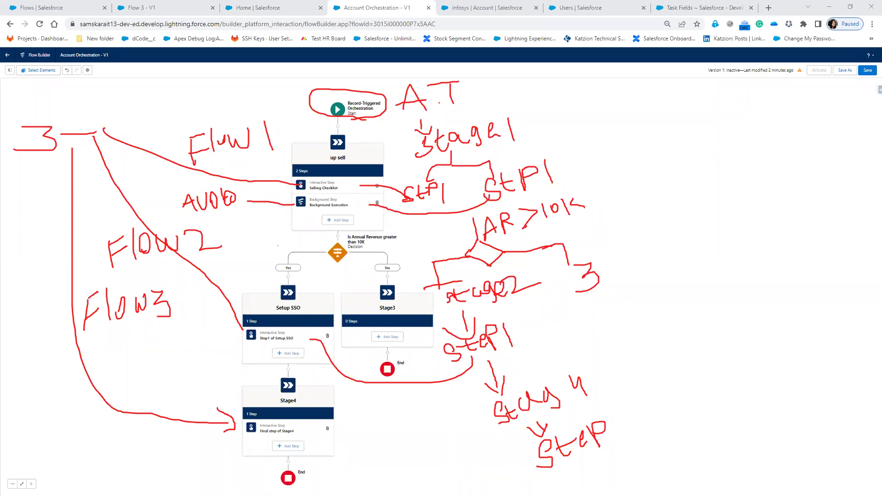
- Clear the annotations, zoom back in, then save and activate Account Orchestration - V1
key(Escape)
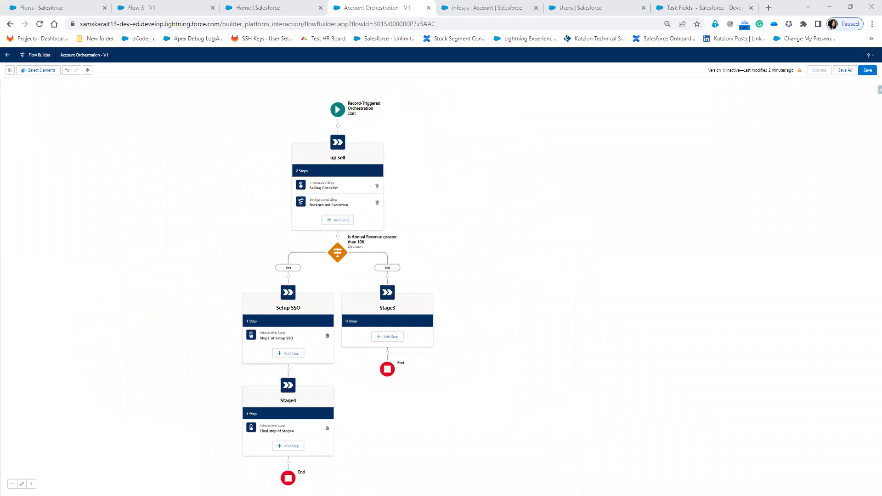
key(ctrl+plus)
key(ctrl+plus)
key(ctrl+plus)
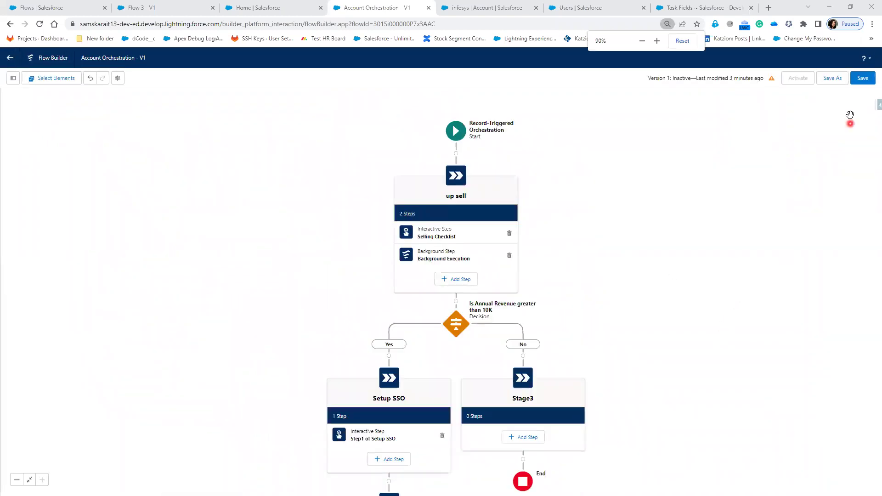
click(862, 78)
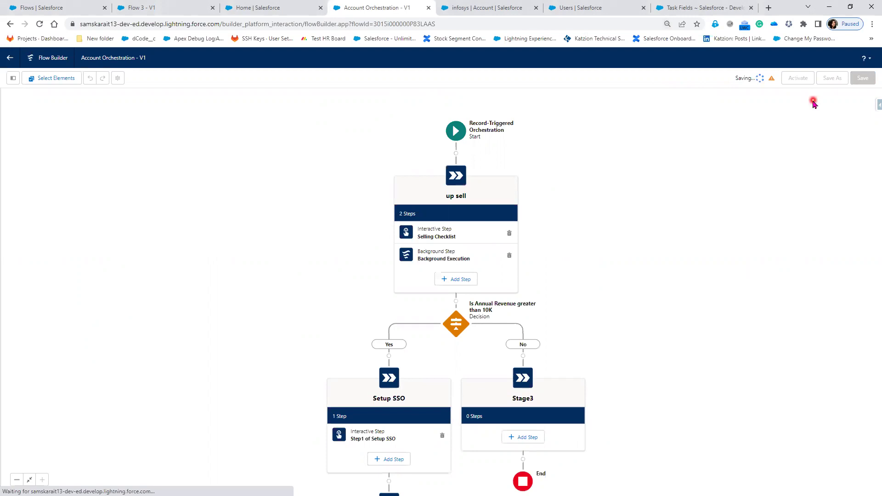
click(797, 82)
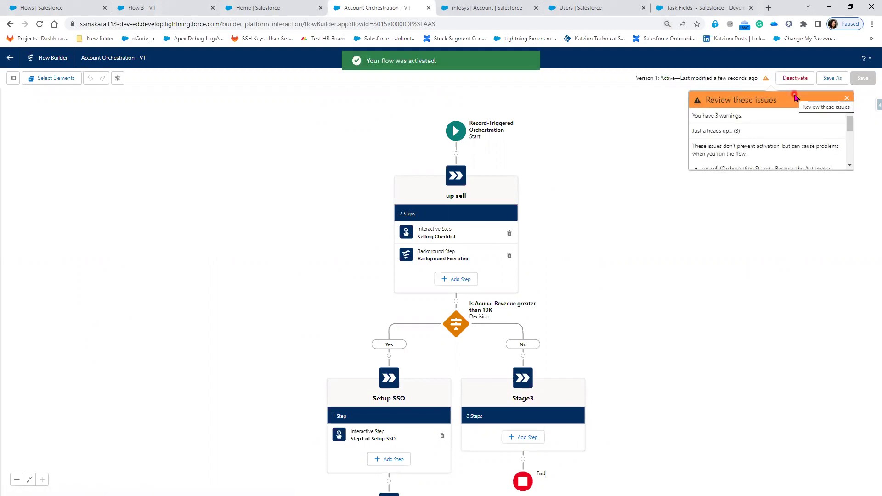
click(494, 7)
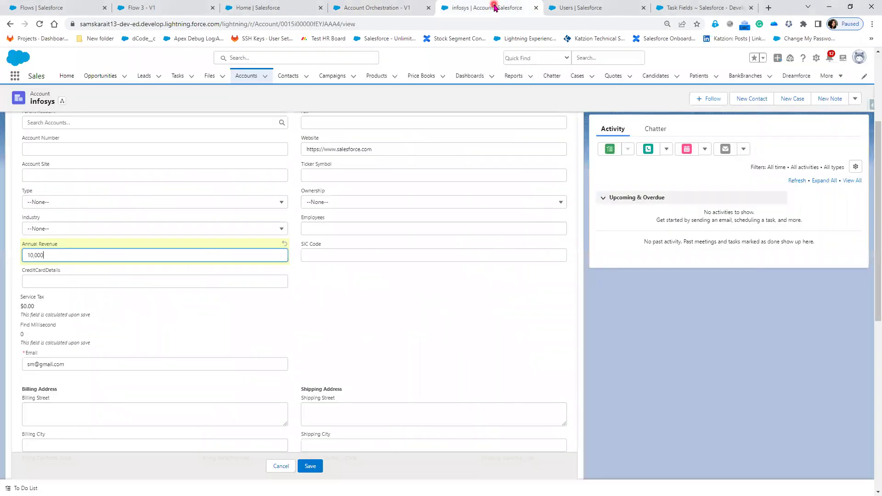
- Open the infosys account record page in the page editor via Setup's Edit Page, leaving the record
scroll(487, 349, up, 3)
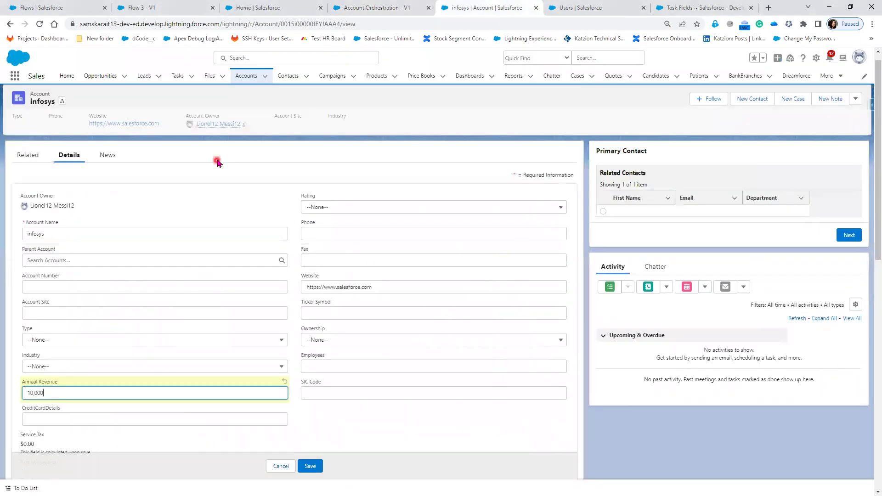
click(816, 58)
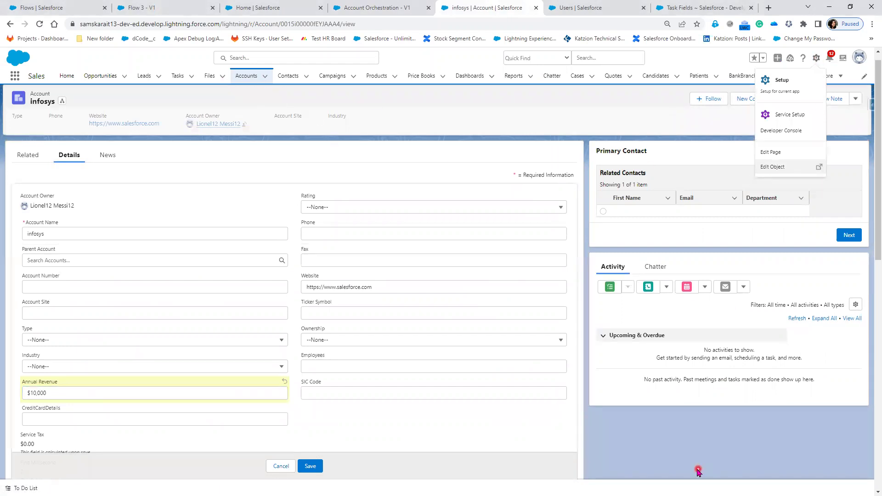
key(ctrl+plus)
key(ctrl+plus)
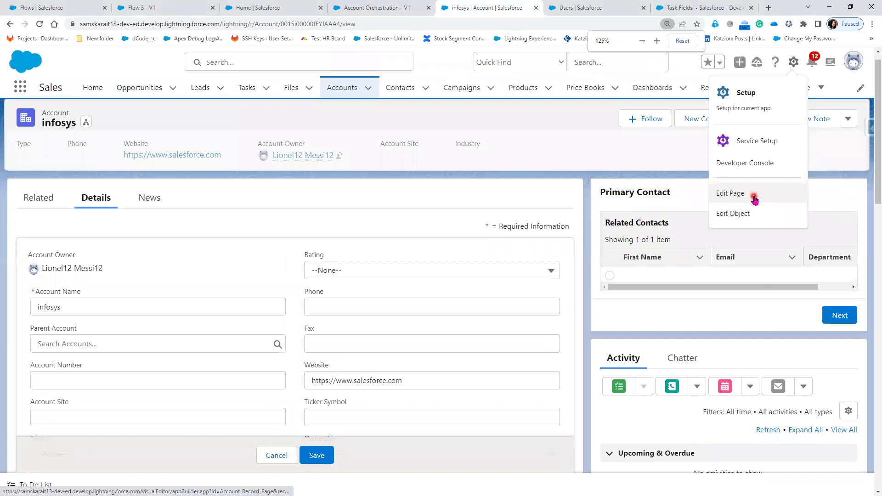
click(754, 197)
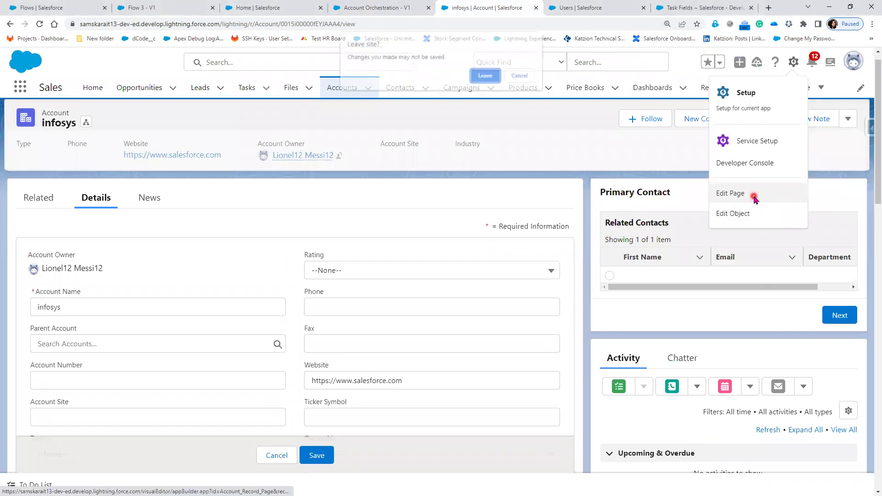
click(485, 76)
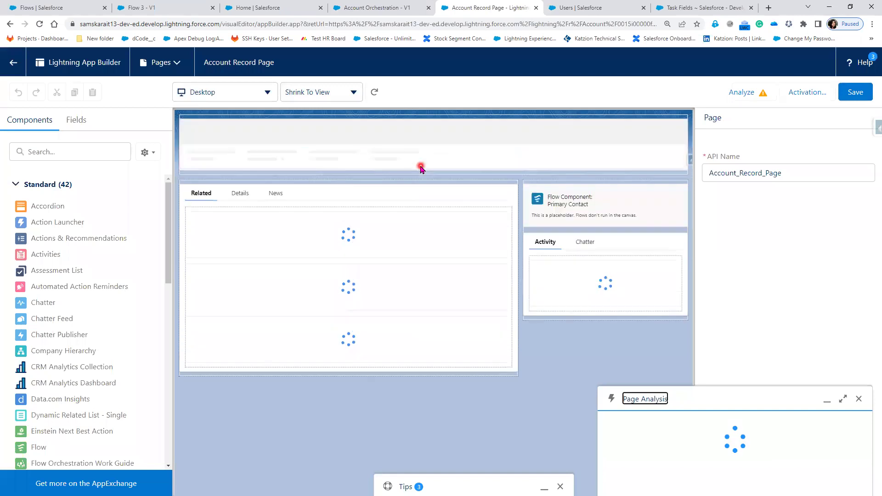
- Move Activity and Chatter above the flow component and place Flow Orchestration Work Guide atop the sidebar
click(580, 201)
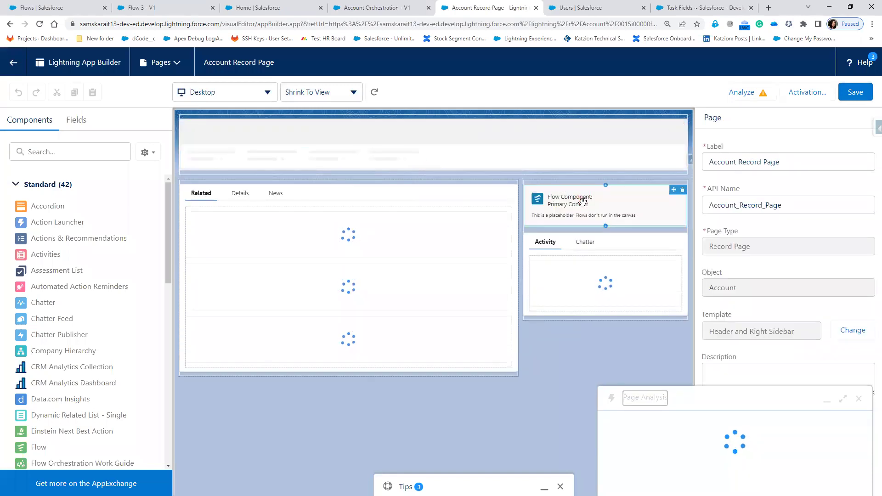
drag(578, 306, 578, 213)
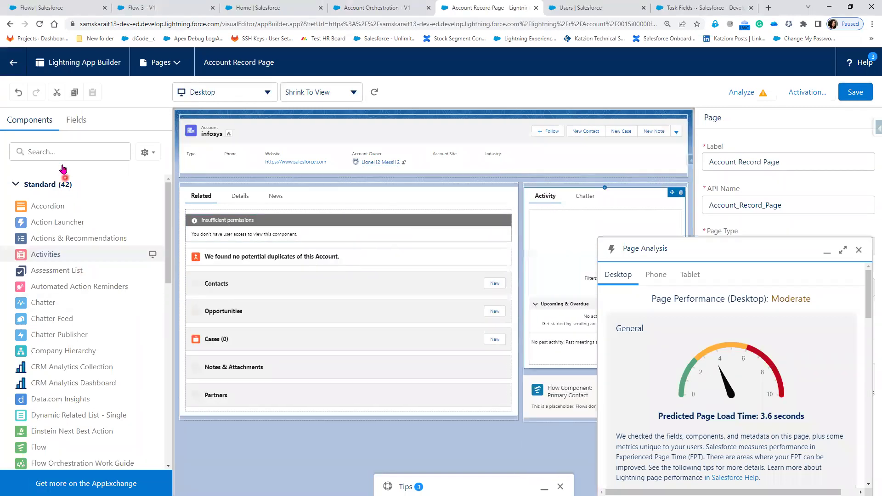
click(859, 250)
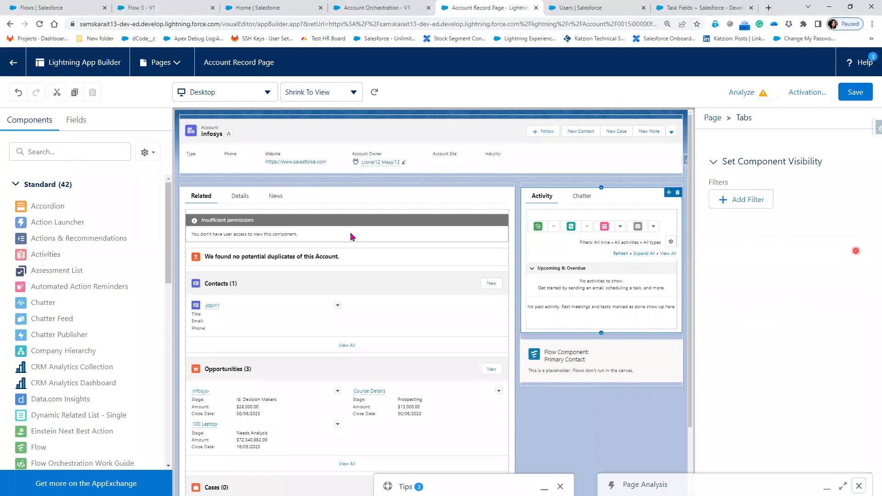
click(63, 151)
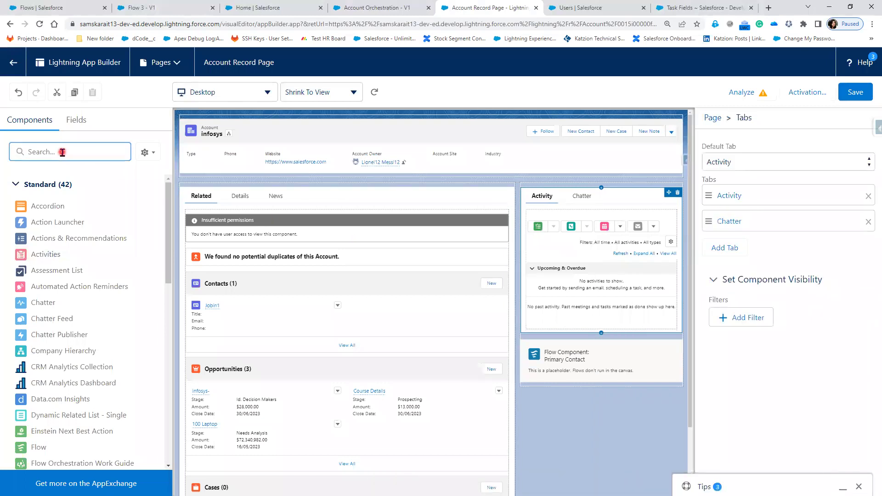
text(flo)
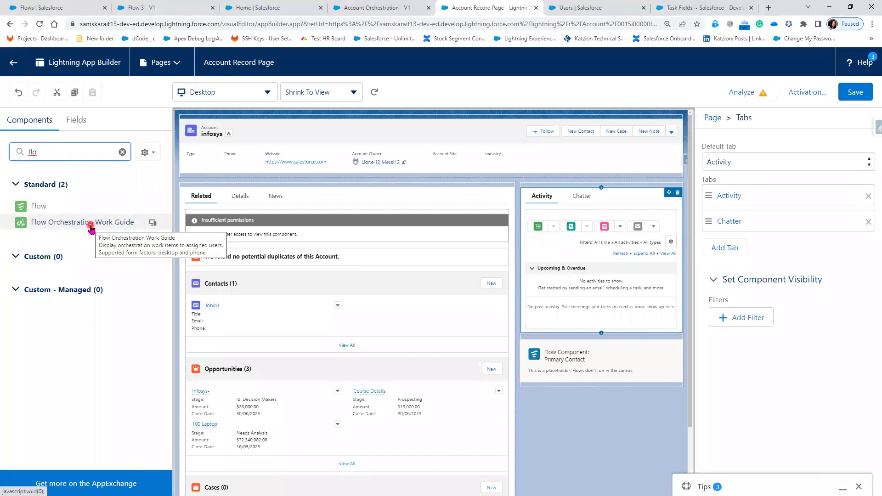
click(58, 227)
drag(58, 227, 556, 189)
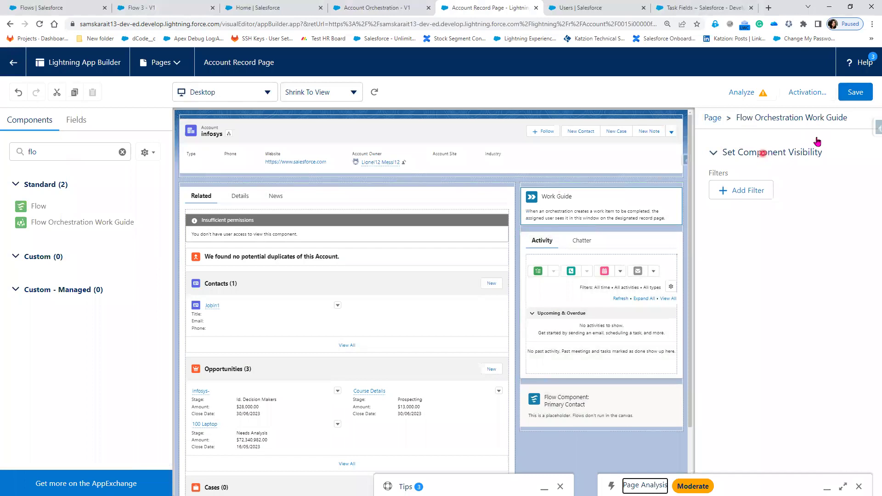
- Save the account record page, close the activation settings, and return to the infosys record
click(862, 94)
click(862, 94)
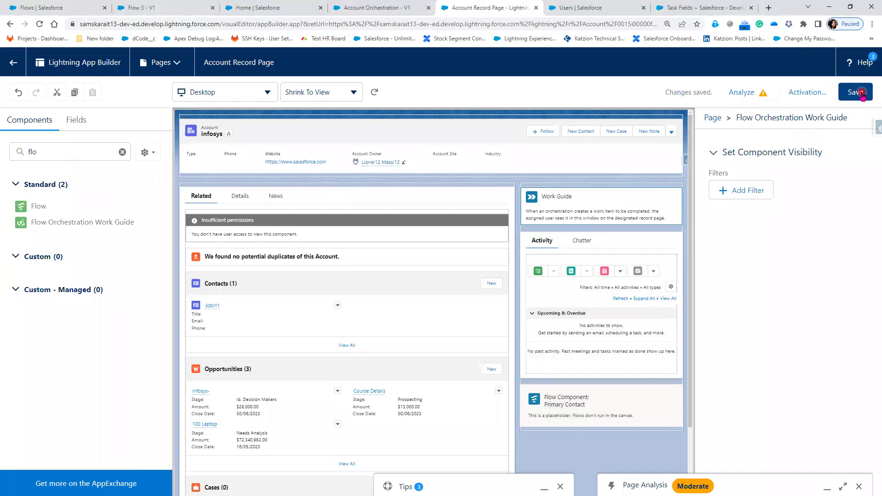
click(853, 98)
click(820, 98)
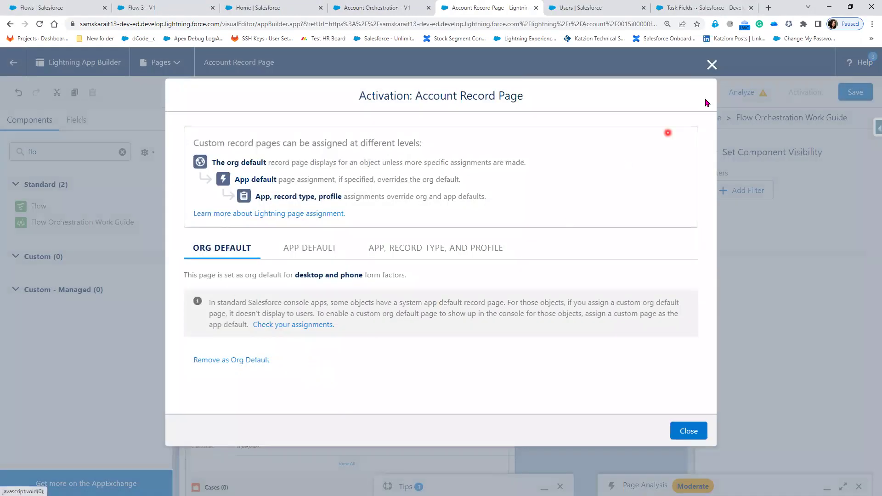
click(711, 66)
click(11, 63)
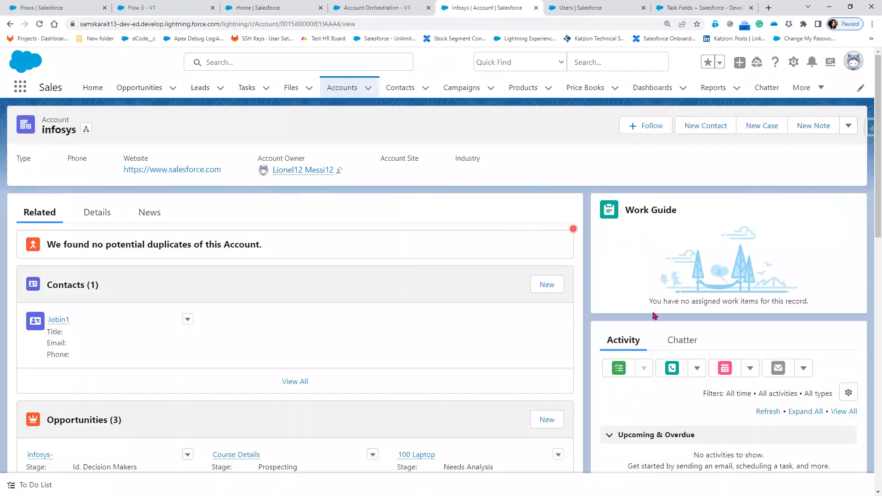
- Highlight the Work Guide's no-work-items message and check the Account Orchestration Start node's trigger
drag(643, 302, 816, 300)
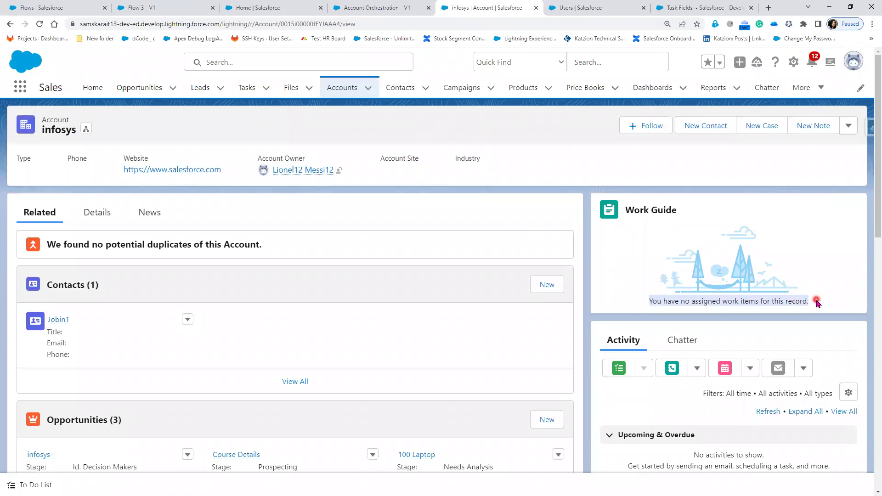
click(369, 8)
drag(456, 225, 254, 234)
click(827, 118)
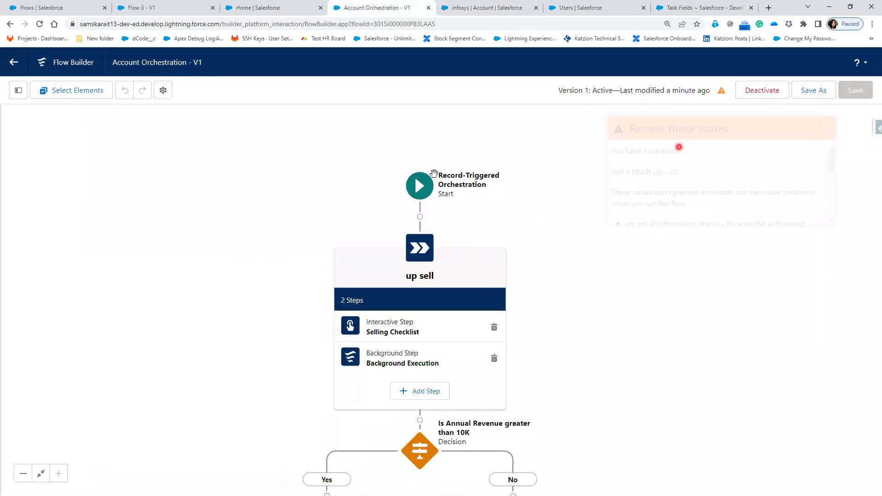
click(422, 188)
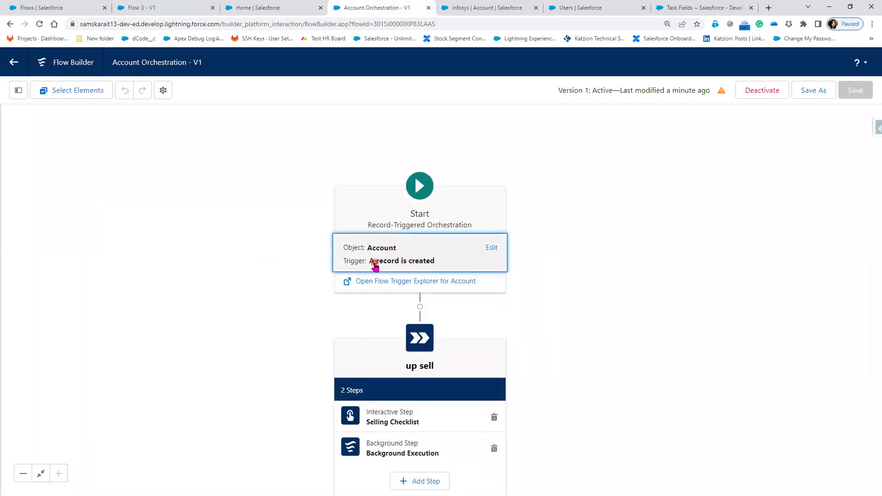
click(470, 6)
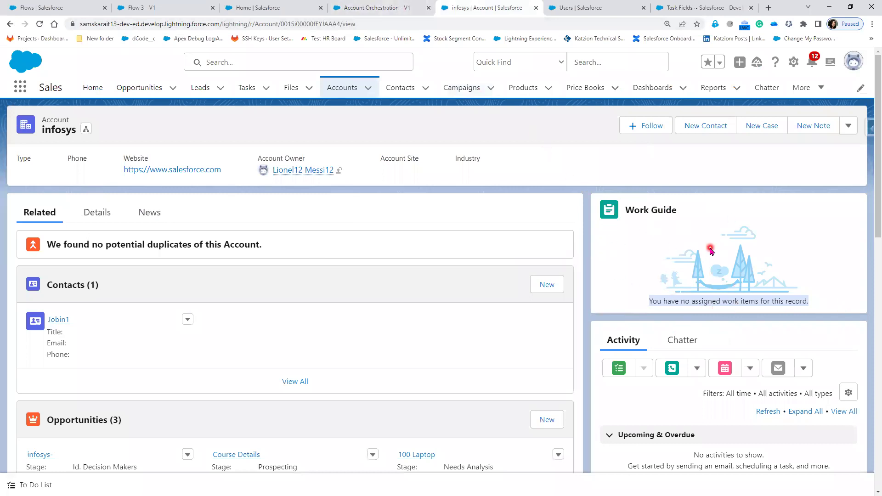
click(370, 9)
- Search the App Launcher for 'orc' and open the Orchestration Work Items list
click(580, 8)
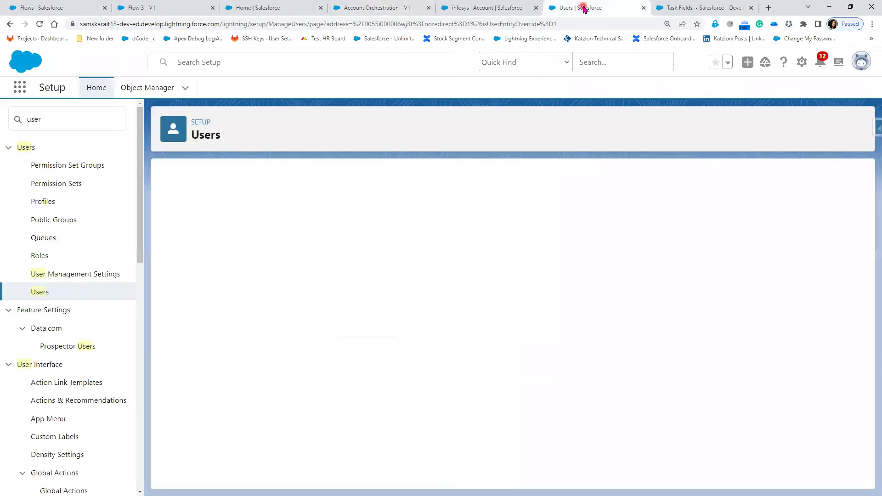
click(14, 87)
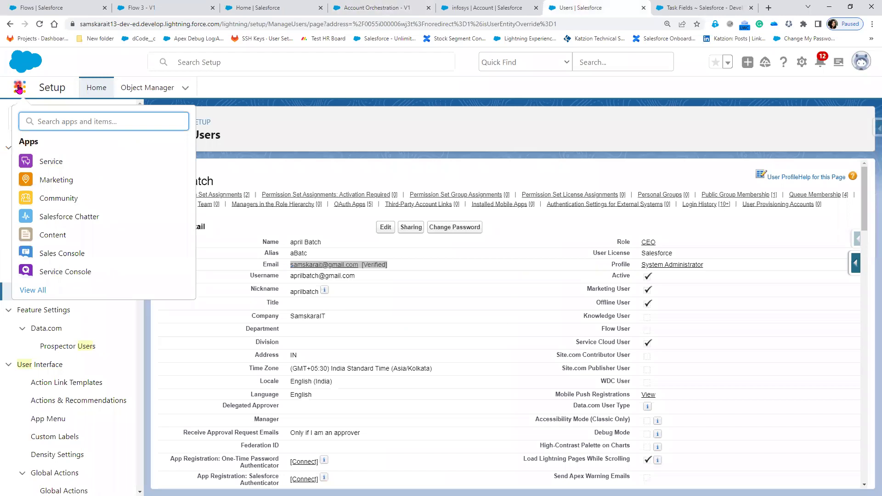
text(wor)
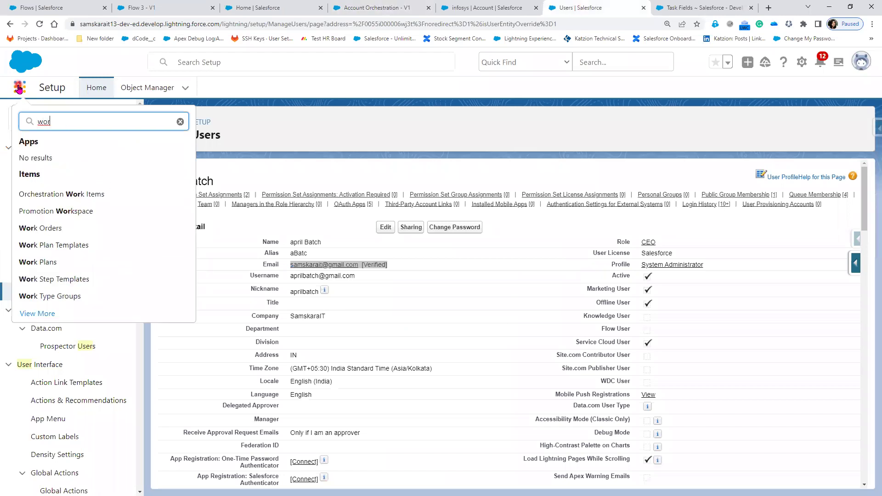
key(BackSpace)
key(BackSpace)
key(BackSpace)
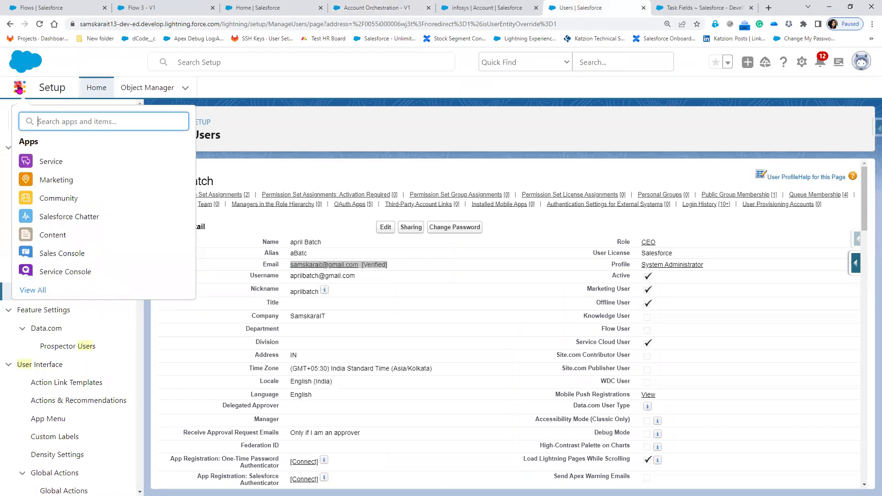
text(or)
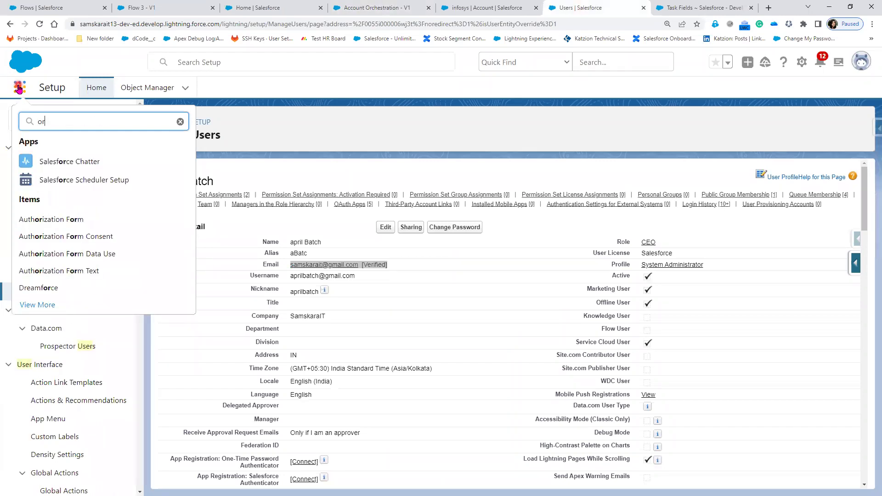
text(c)
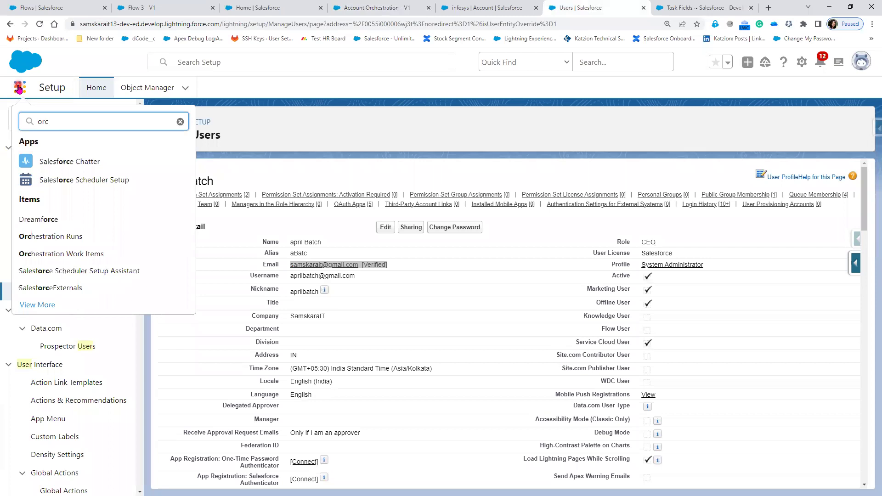
click(75, 253)
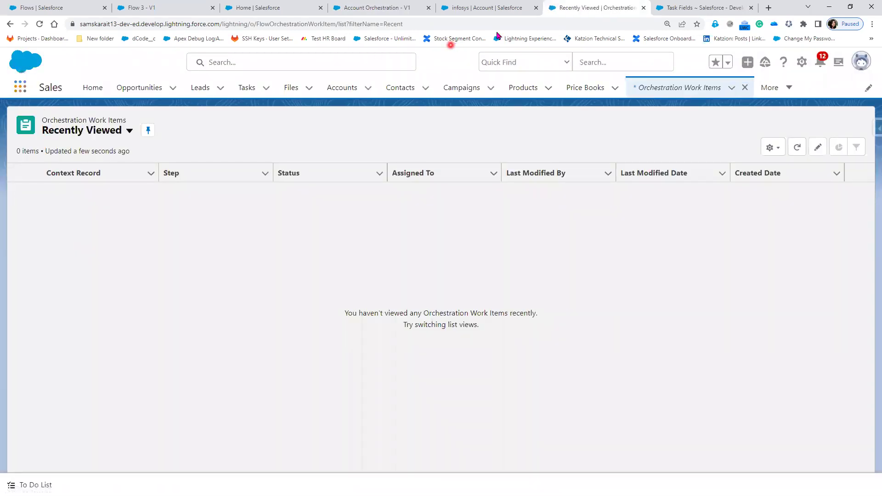
- Duplicate the work items tab and switch the original to the All Work Items view
right_click(574, 9)
click(607, 74)
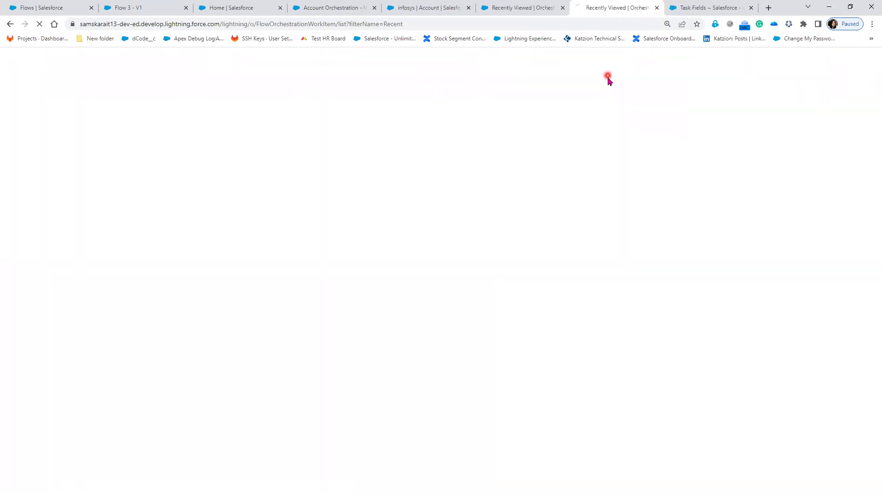
click(509, 10)
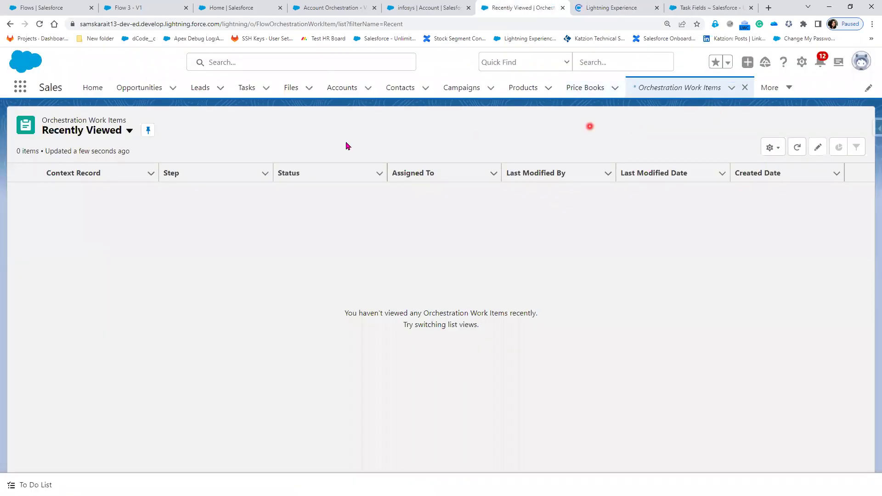
click(129, 133)
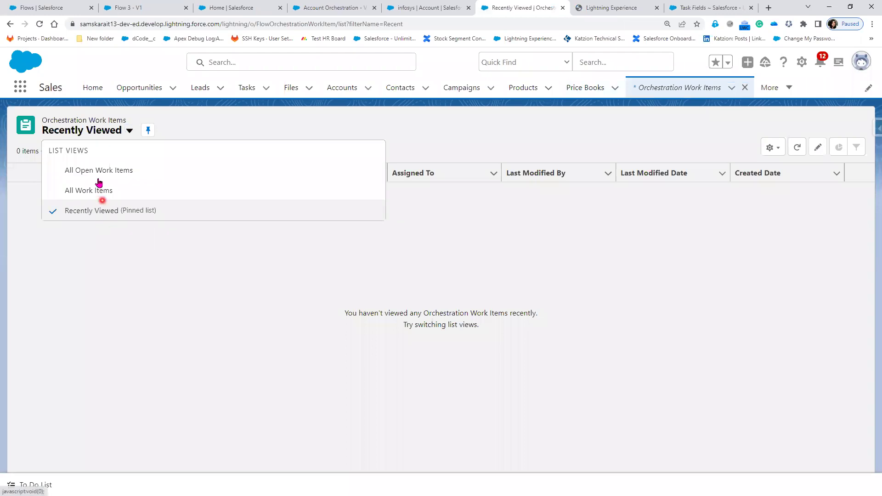
click(104, 190)
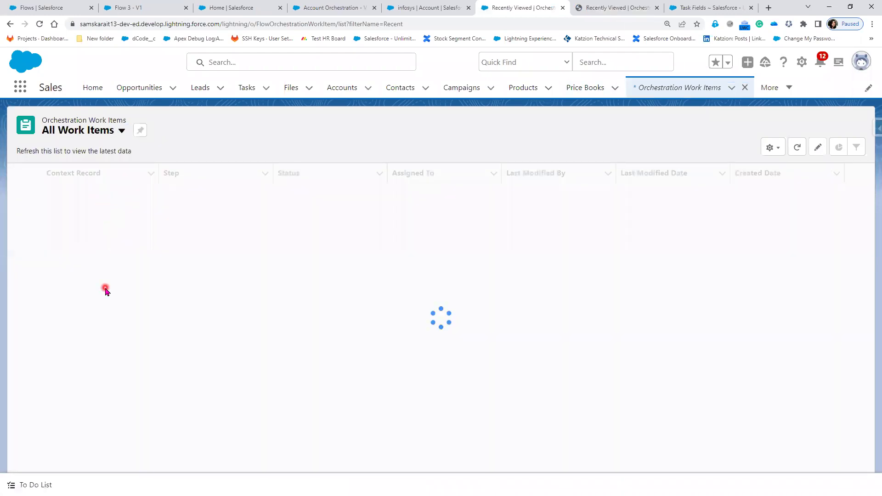
- Open Orchestration Runs in the duplicate tab and compare both empty lists
click(616, 8)
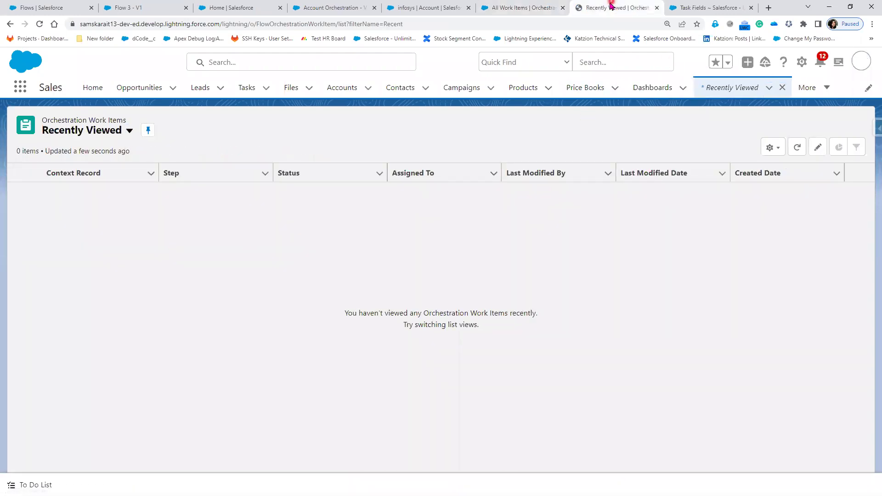
click(20, 87)
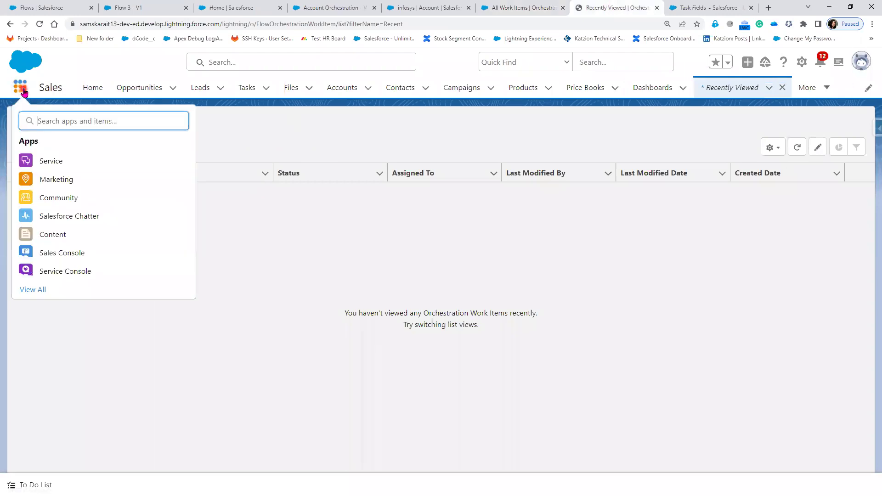
text(orc)
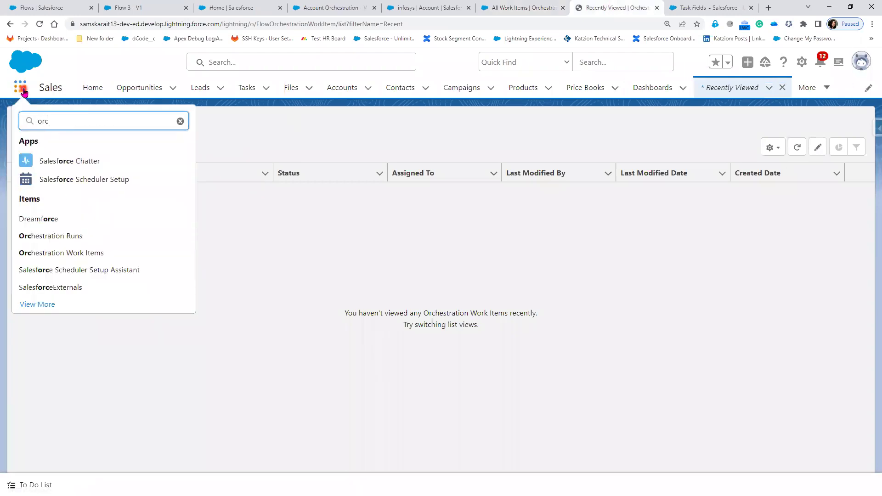
click(31, 240)
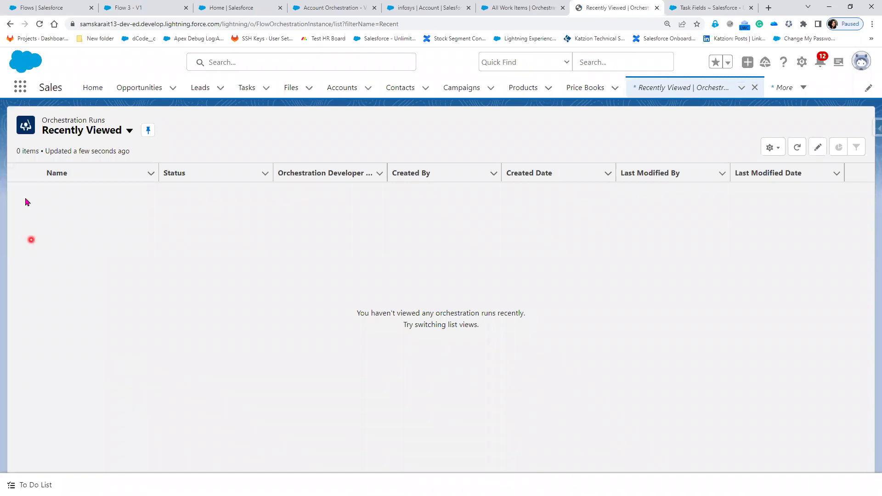
click(504, 13)
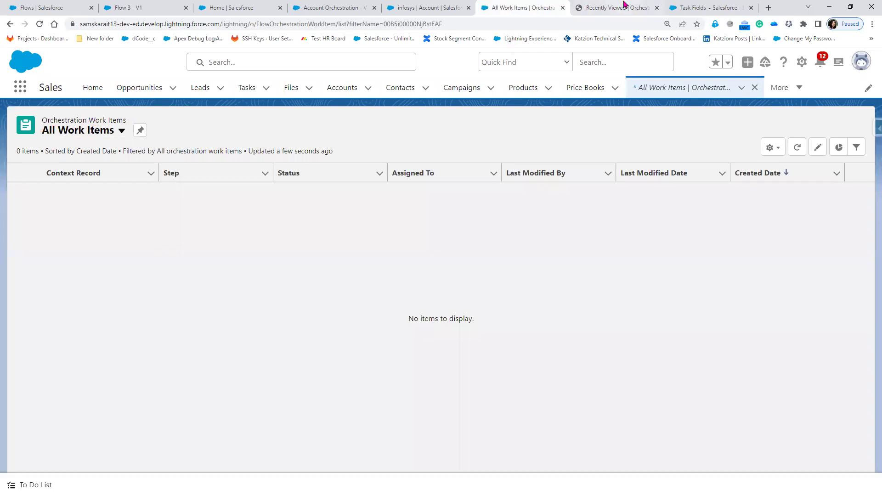
key(ctrl+Tab)
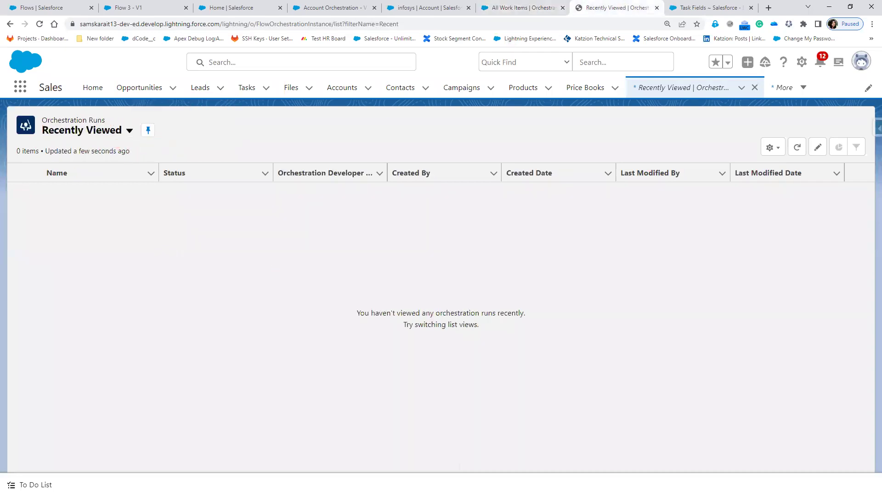
key(alt+Tab)
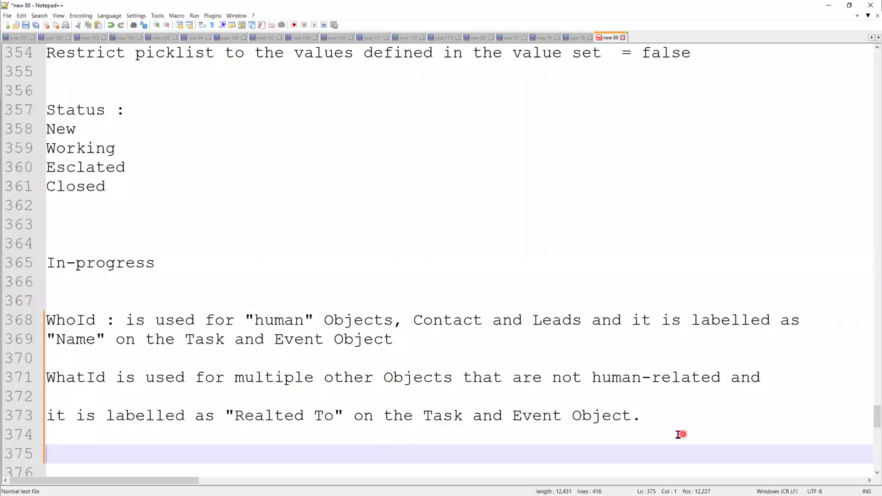
- Write '2 Object', 'Orchestration Work Item' and 'Orchestration Runs' on new lines below line 373, then minimize Notepad++
scroll(648, 376, down, 2)
click(653, 302)
key(Return)
key(Return)
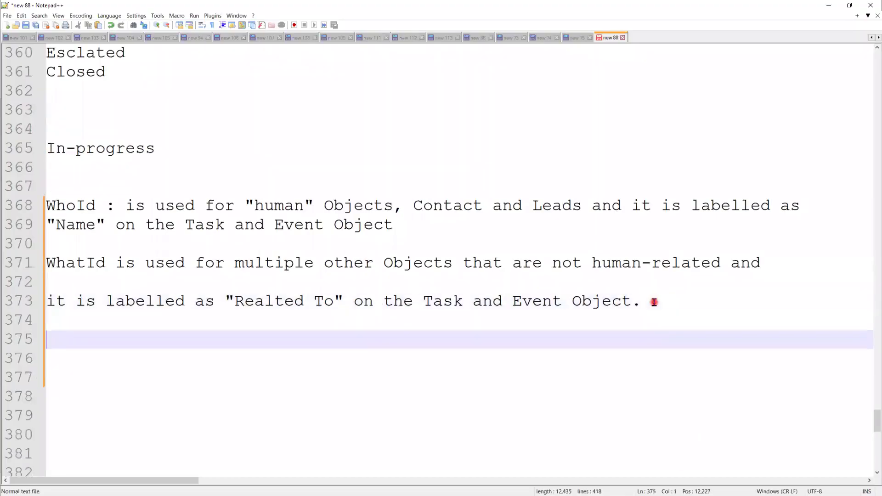
text(2 Object)
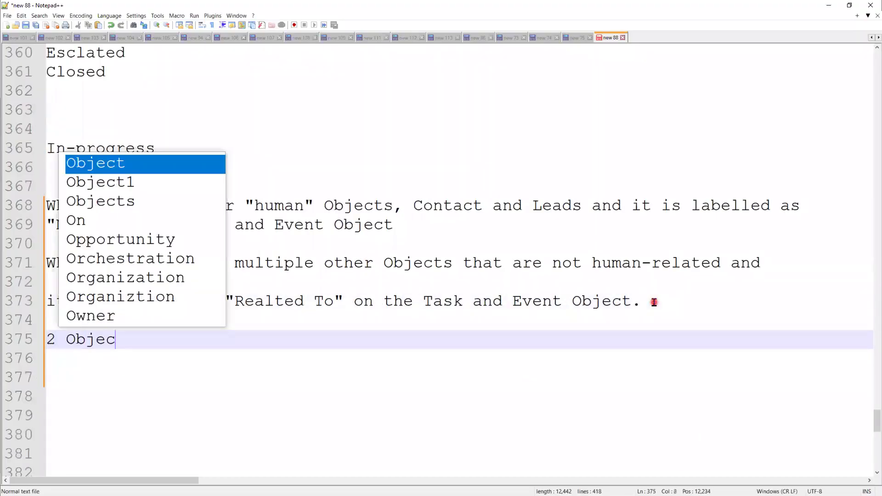
key(Return)
key(Return)
text(O)
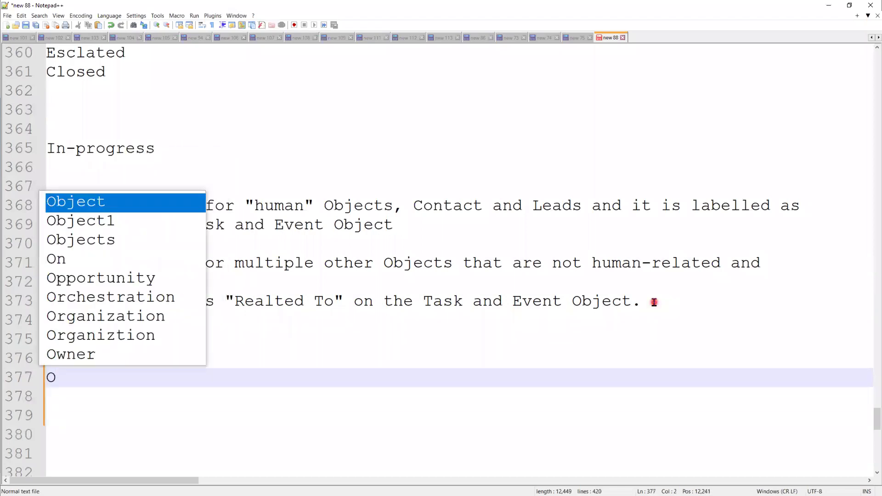
text(r)
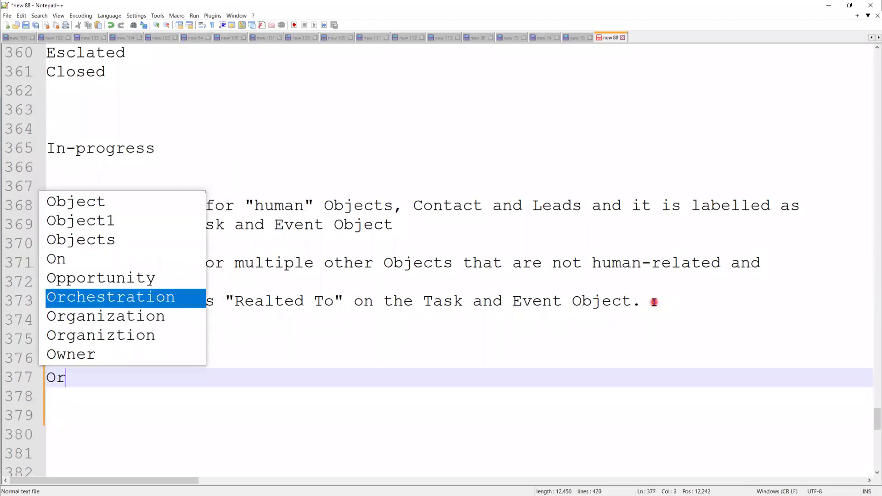
text(chestratio)
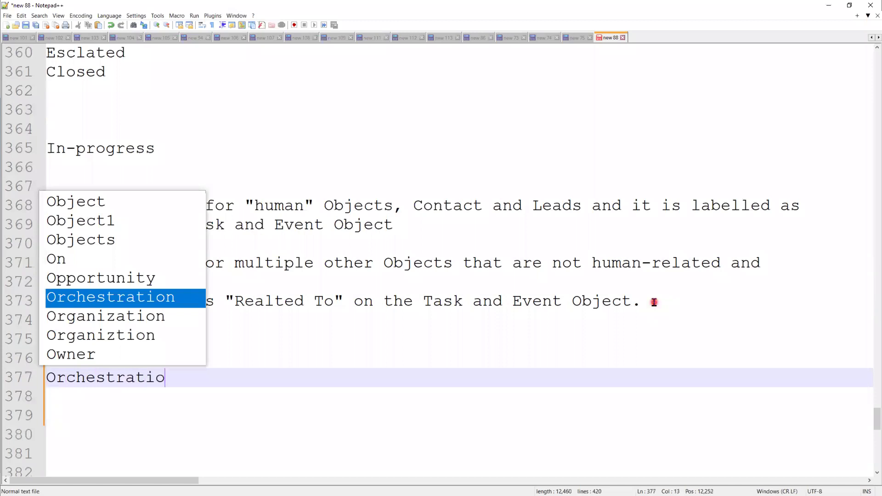
text(n Work Item)
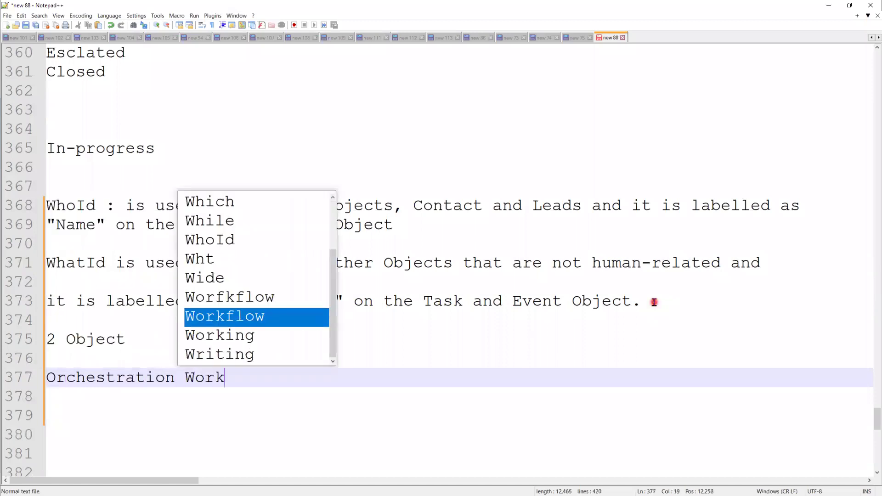
key(Return)
text(O)
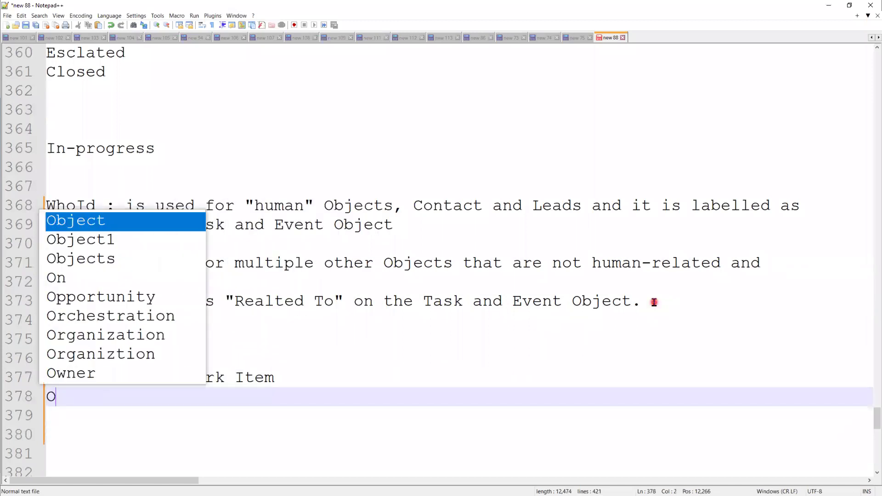
text(r)
key(Return)
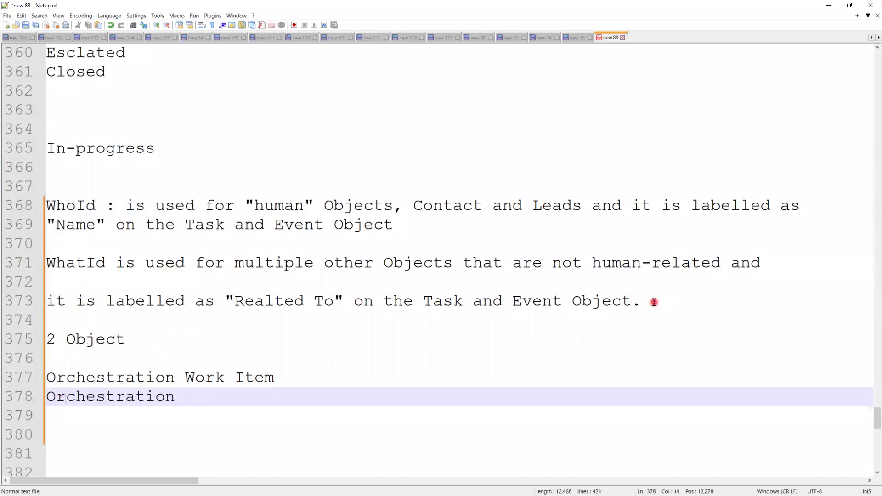
text(Runs)
click(356, 415)
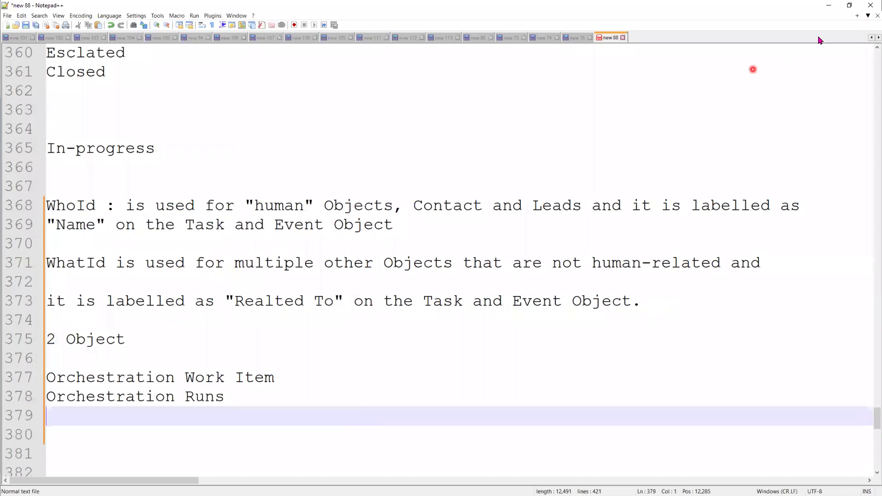
click(828, 7)
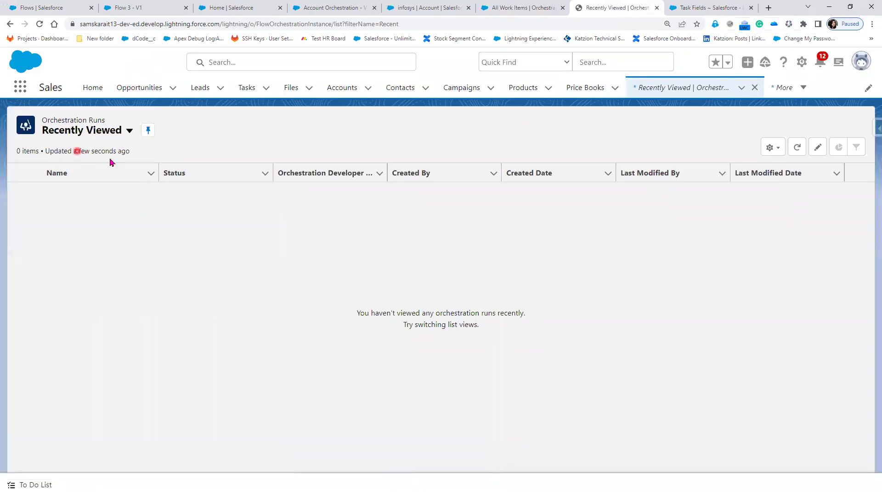
- Recheck the empty Orchestration lists, then start a new account from the Accounts list
click(523, 8)
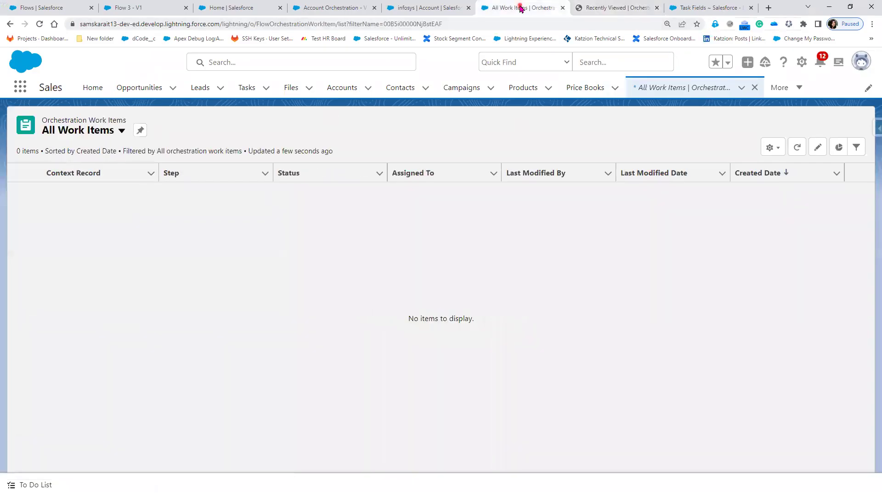
click(618, 8)
click(523, 8)
click(420, 9)
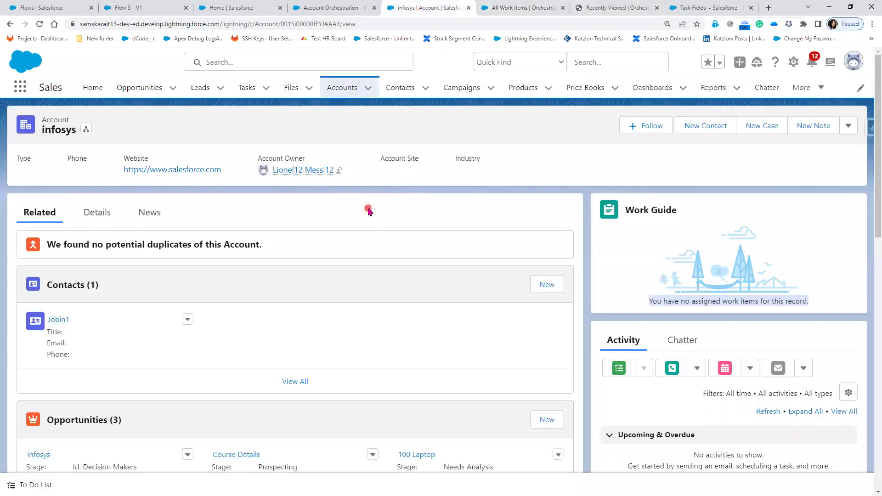
click(345, 94)
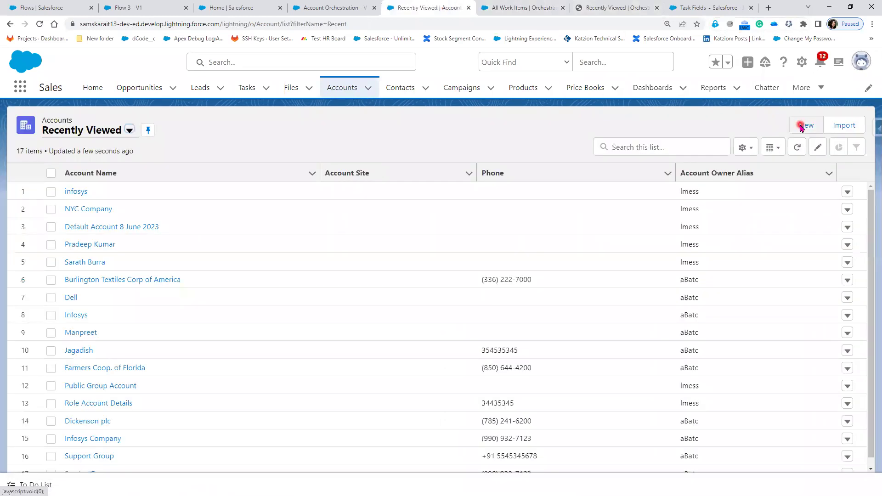
click(800, 127)
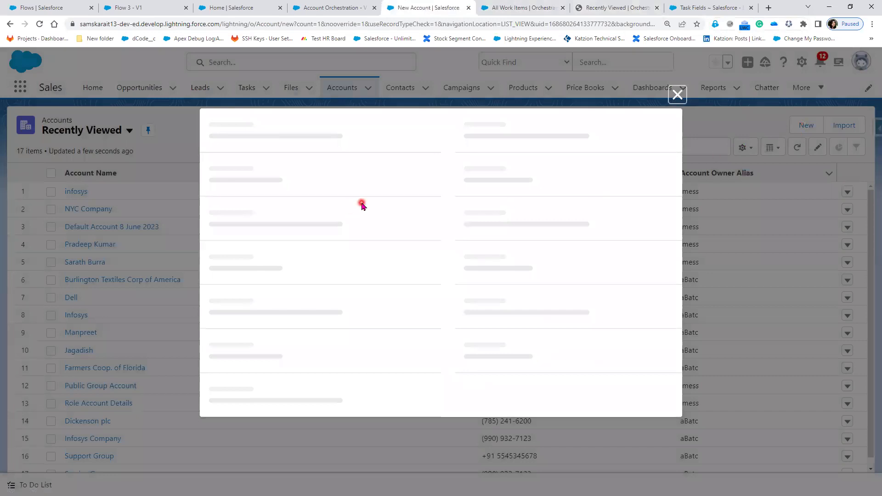
- Name the new account 'Orchestration Flow' and set its annual revenue to $20,000
click(304, 215)
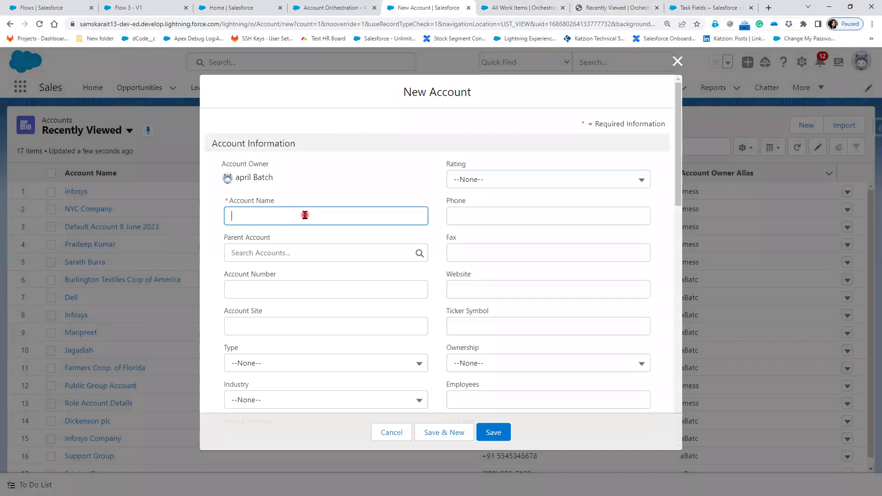
text(Orchestration FLow)
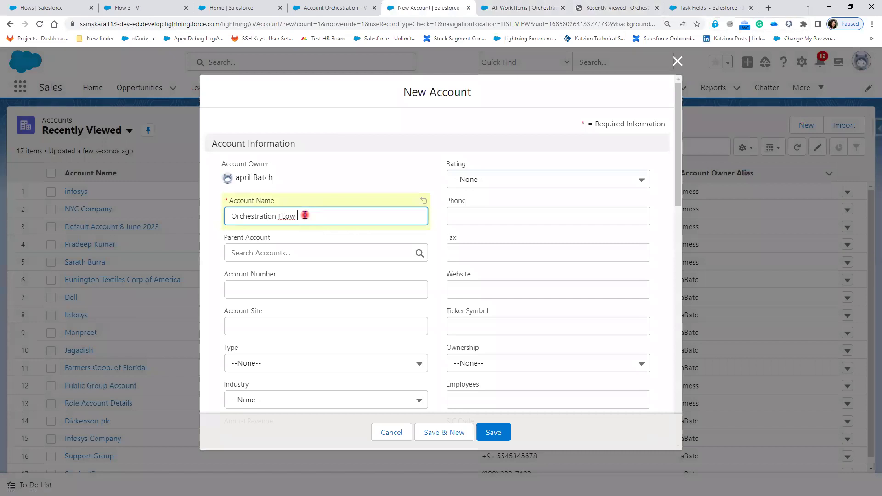
click(284, 217)
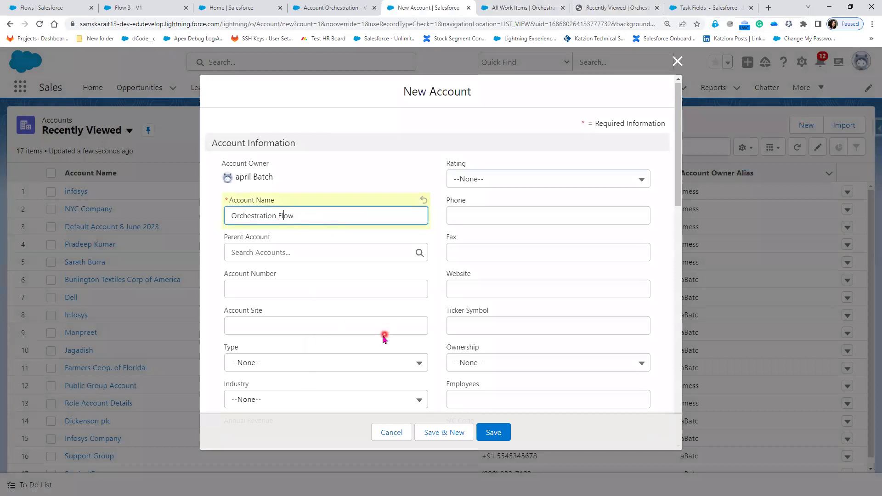
scroll(349, 326, down, 2)
click(277, 344)
text(20000)
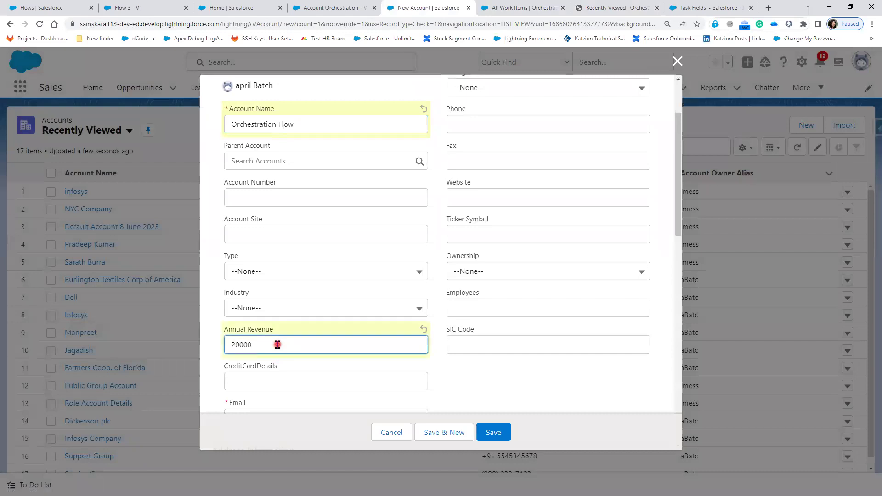
click(566, 390)
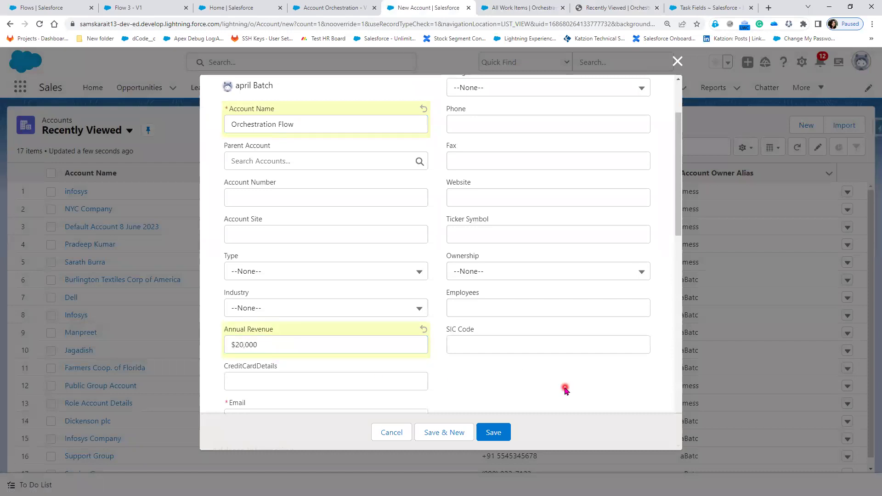
- Enter the account's e-mail address, attempt to save, and go to the Email field flagged invalid
scroll(545, 376, down, 2)
click(336, 321)
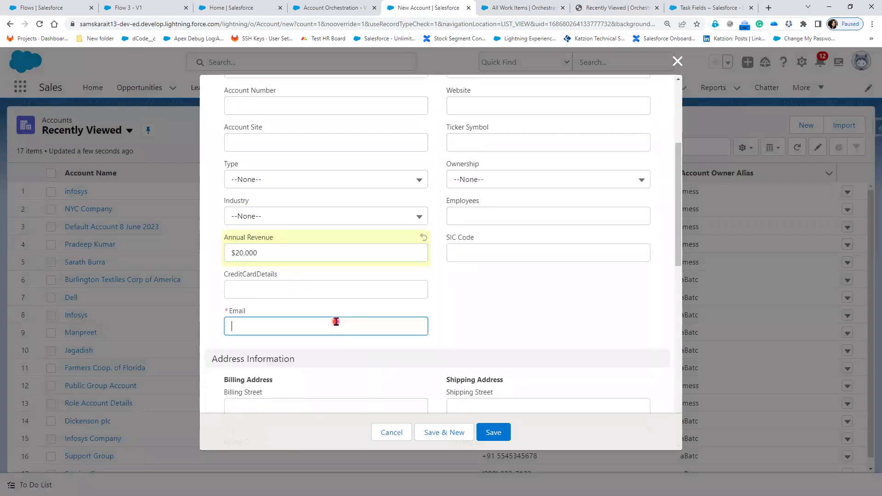
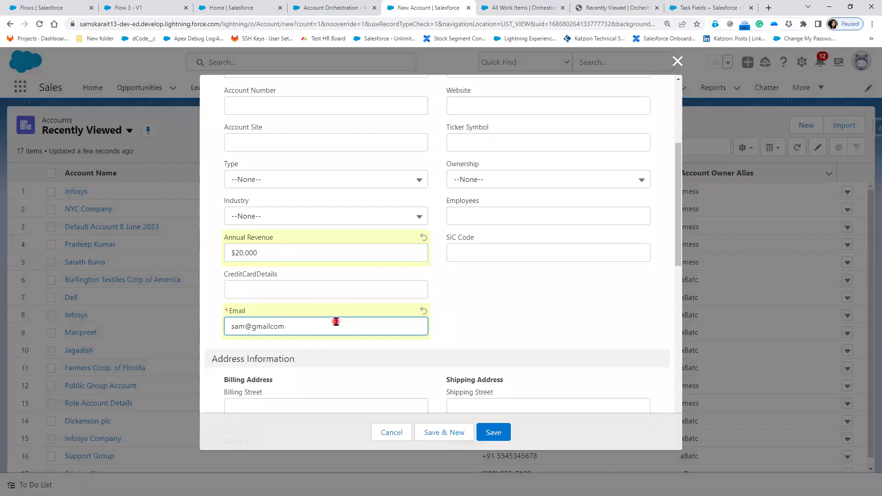
click(545, 334)
scroll(535, 294, down, 3)
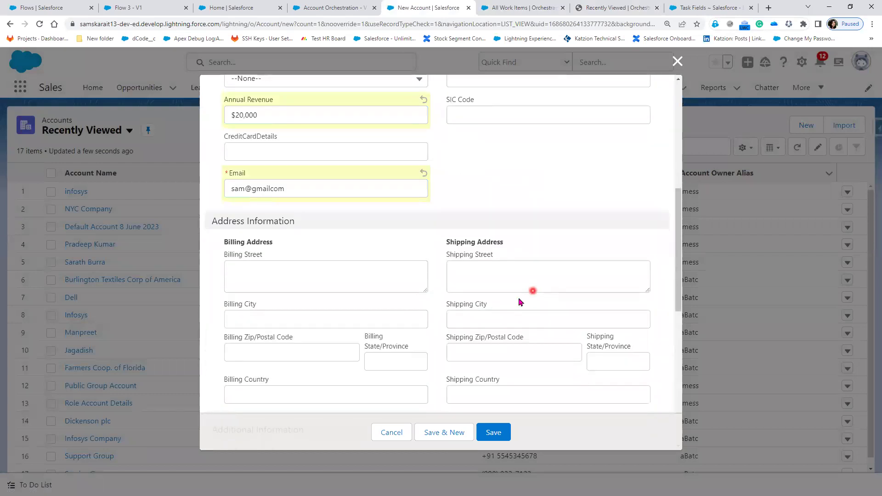
scroll(478, 316, down, 5)
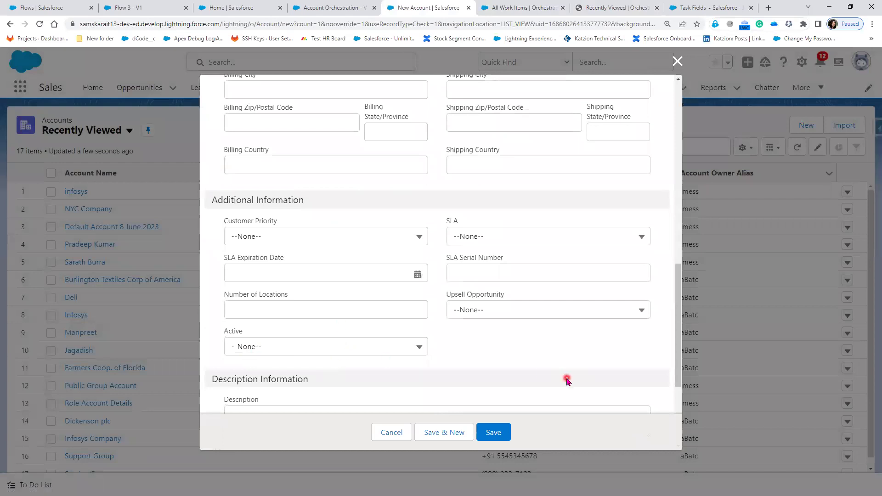
scroll(567, 380, up, 6)
scroll(448, 273, up, 3)
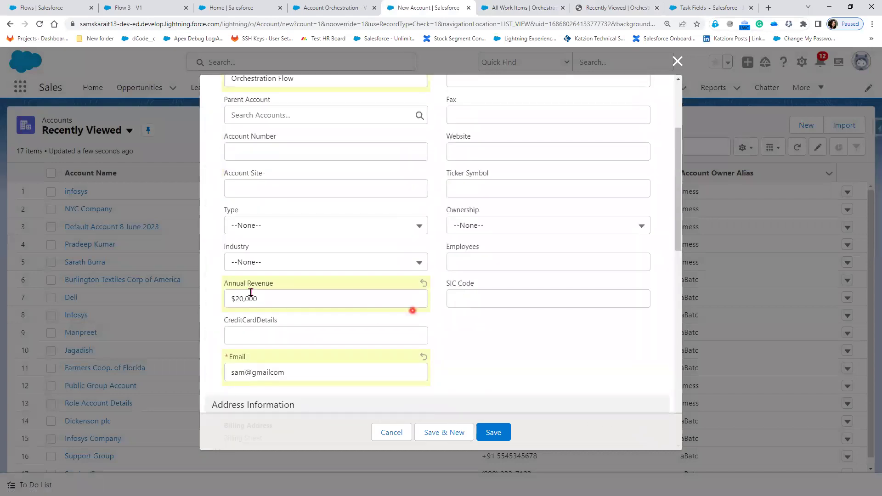
scroll(307, 292, up, 2)
click(494, 432)
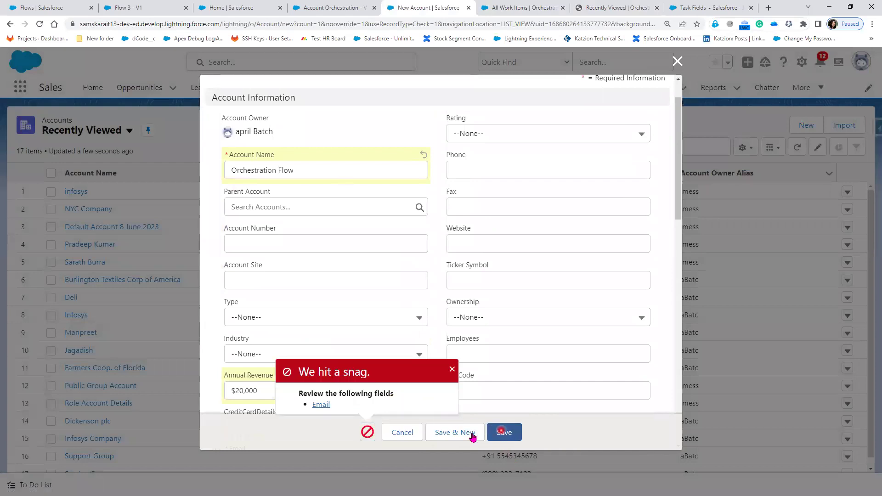
click(320, 404)
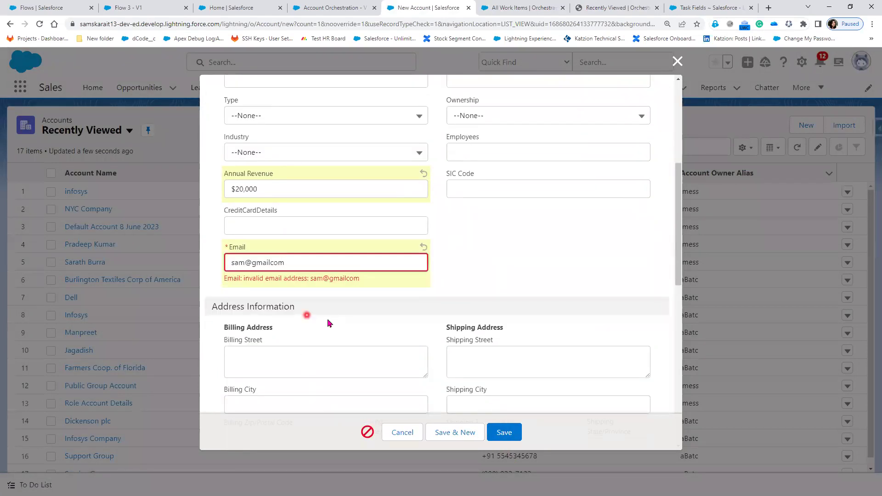
click(271, 262)
- Insert the missing period before 'com' in the e-mail, save the account, and zoom in twice
text(.)
click(515, 438)
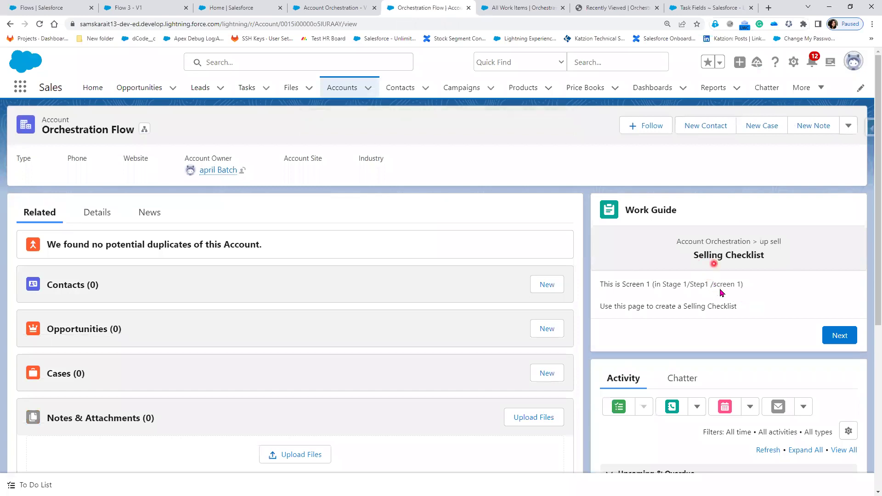
key(ctrl+plus)
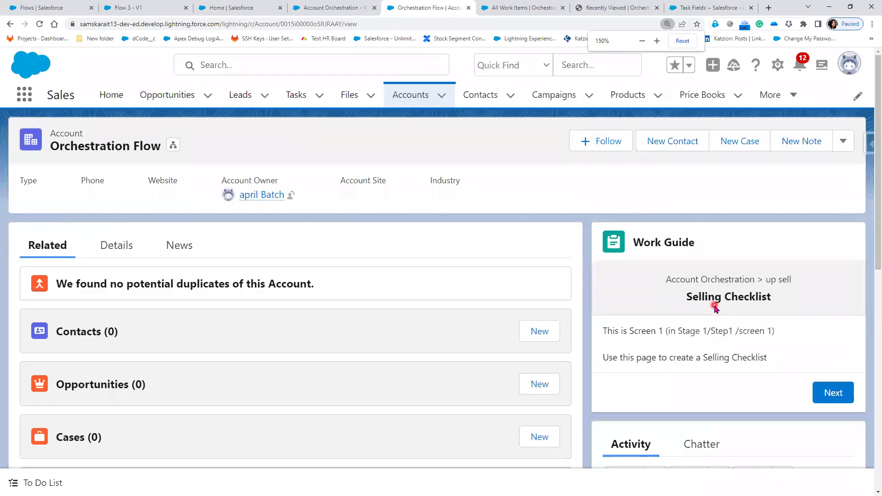
key(ctrl+plus)
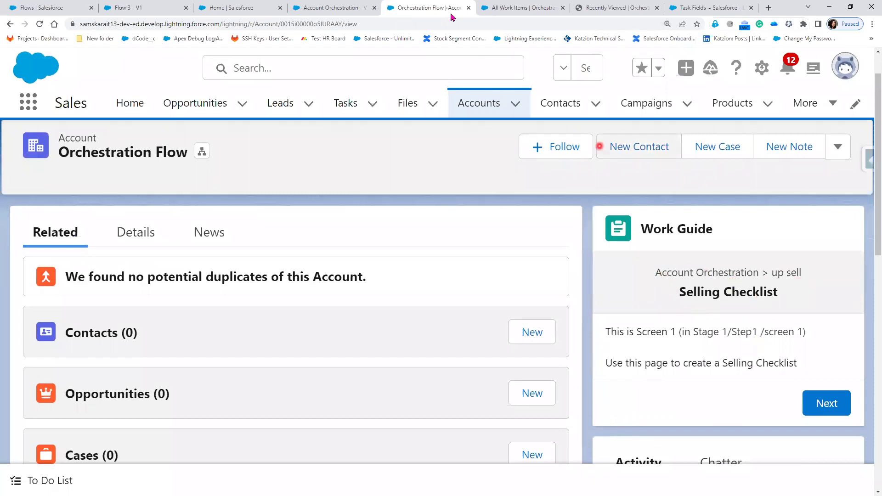
click(323, 8)
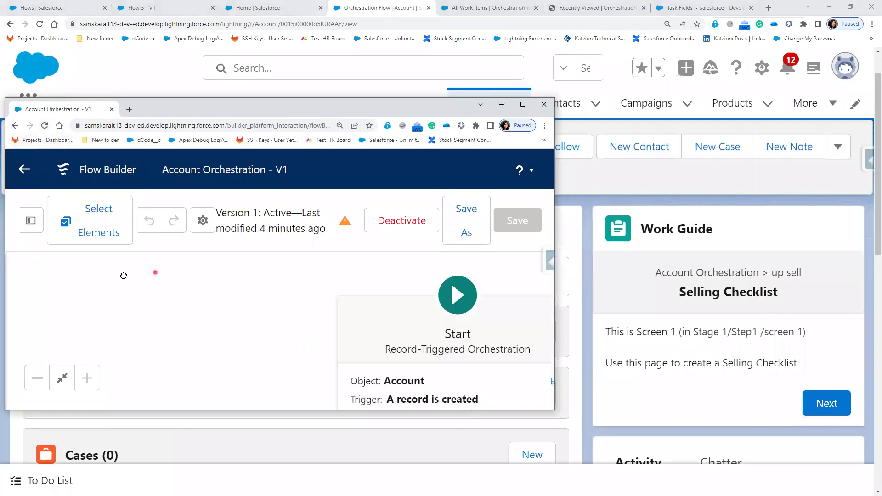
- Check the Start element's object settings, then bring the up sell stage's steps into view
drag(338, 374, 345, 283)
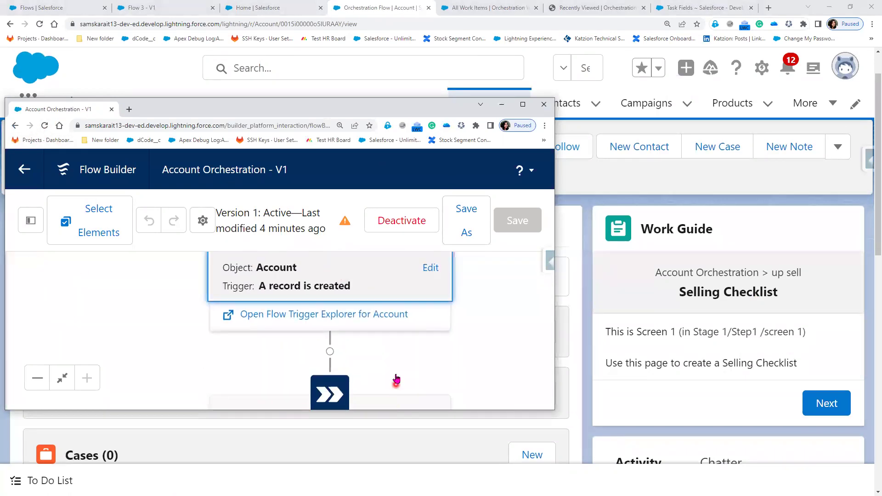
click(393, 291)
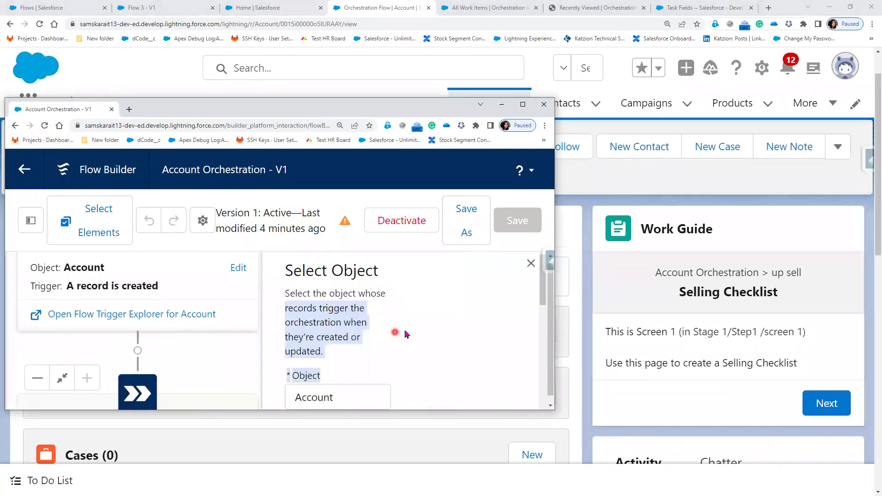
click(528, 268)
scroll(453, 331, down, 5)
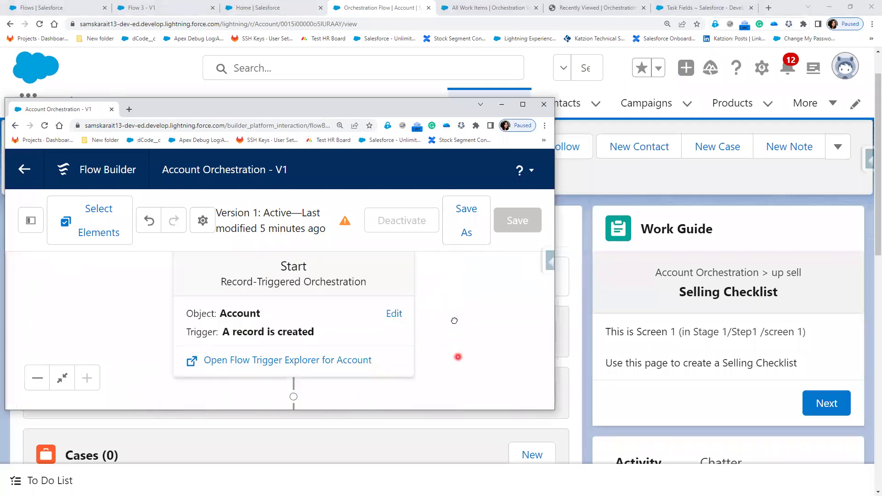
scroll(458, 325, down, 2)
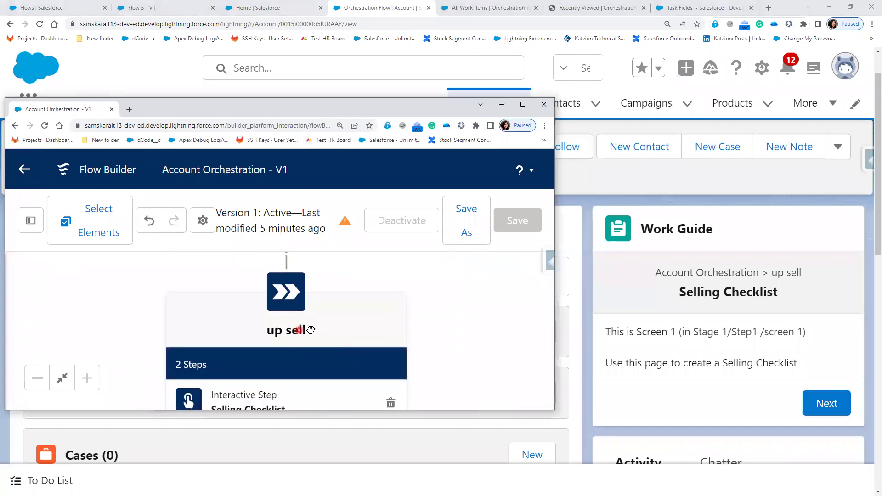
scroll(458, 342, down, 1)
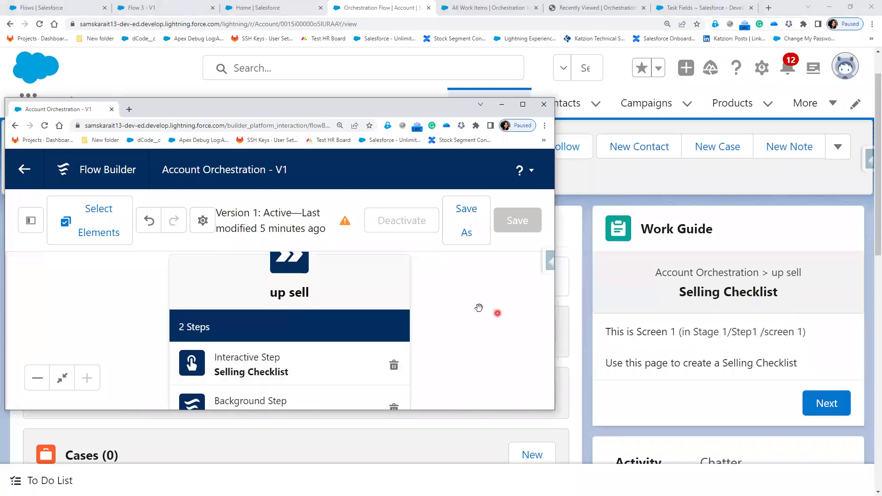
scroll(468, 357, up, 2)
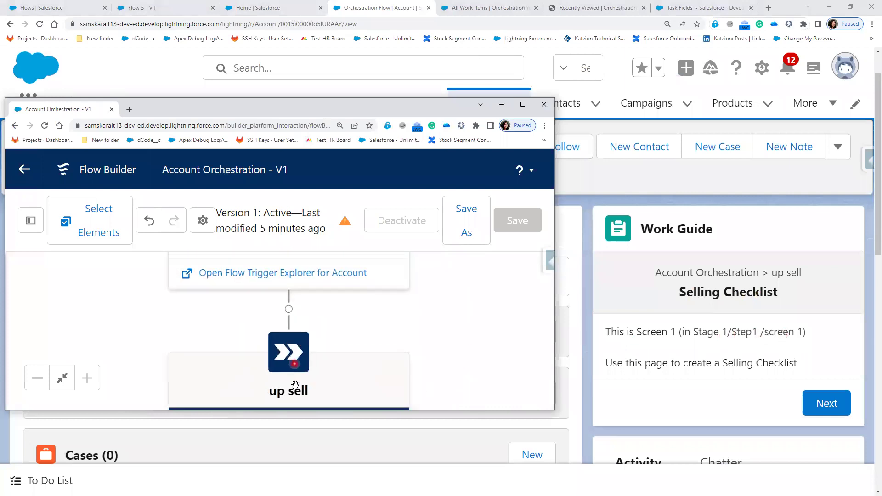
drag(392, 331, 398, 282)
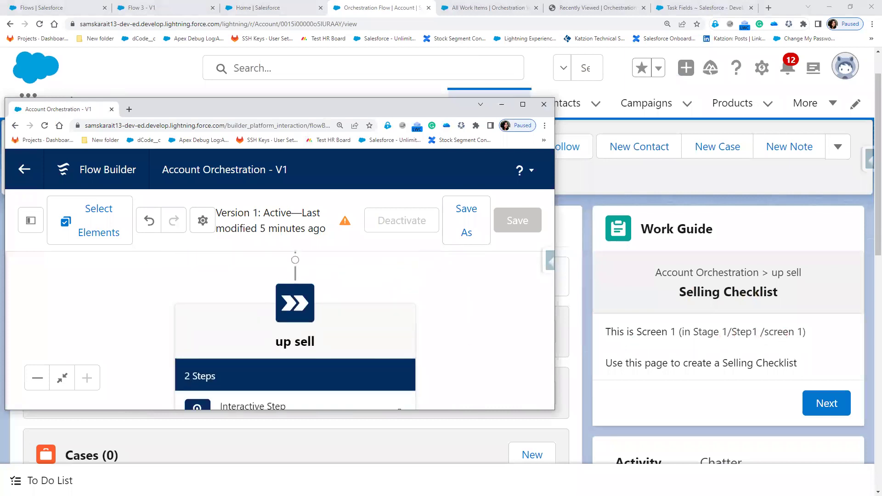
drag(327, 321, 336, 322)
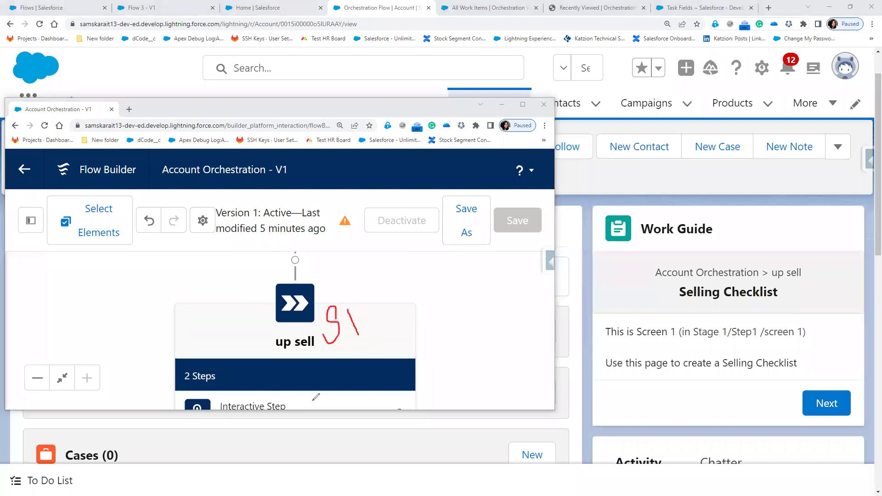
drag(399, 401, 436, 393)
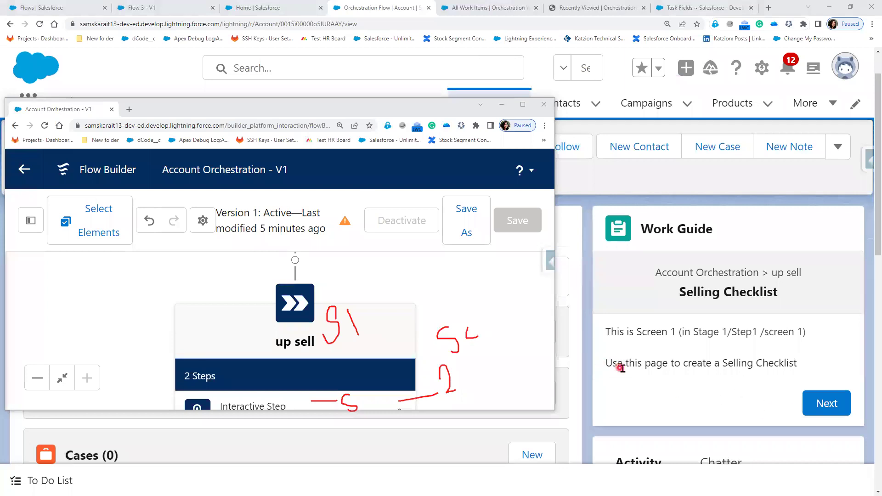
- Advance the Selling Checklist in the Work Guide to its confirmation screen
click(823, 404)
scroll(799, 408, down, 5)
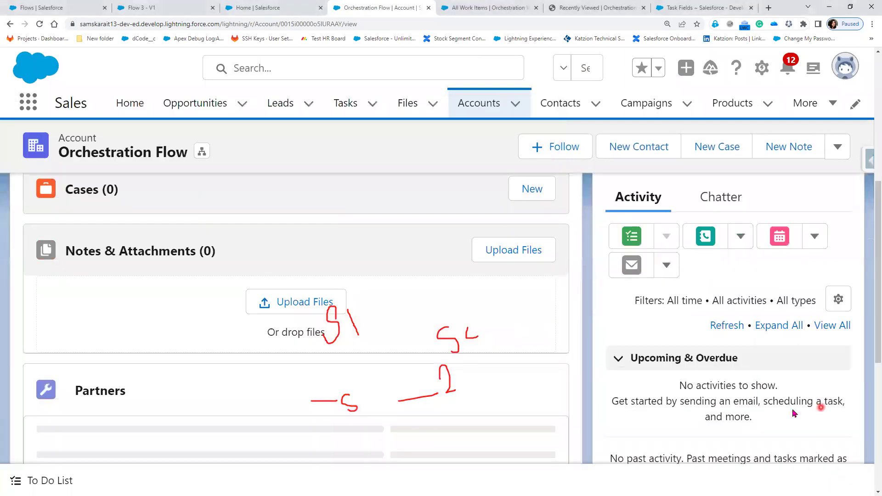
scroll(681, 418, up, 3)
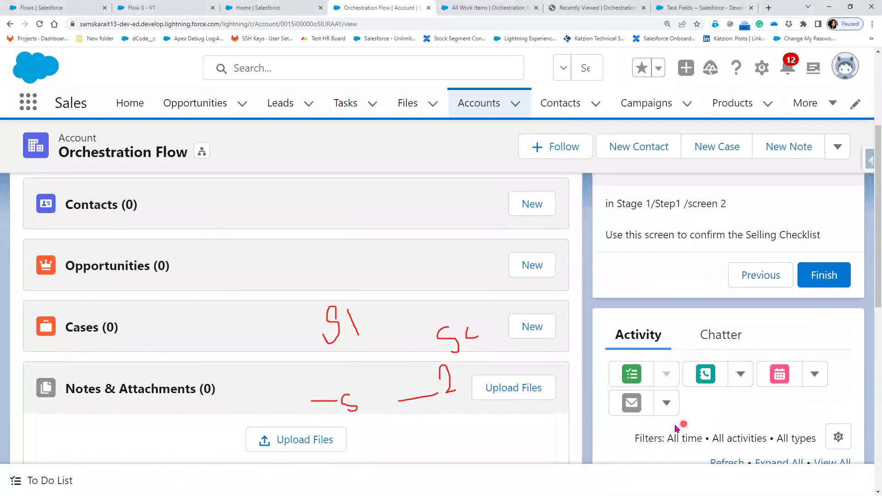
key(alt+Tab)
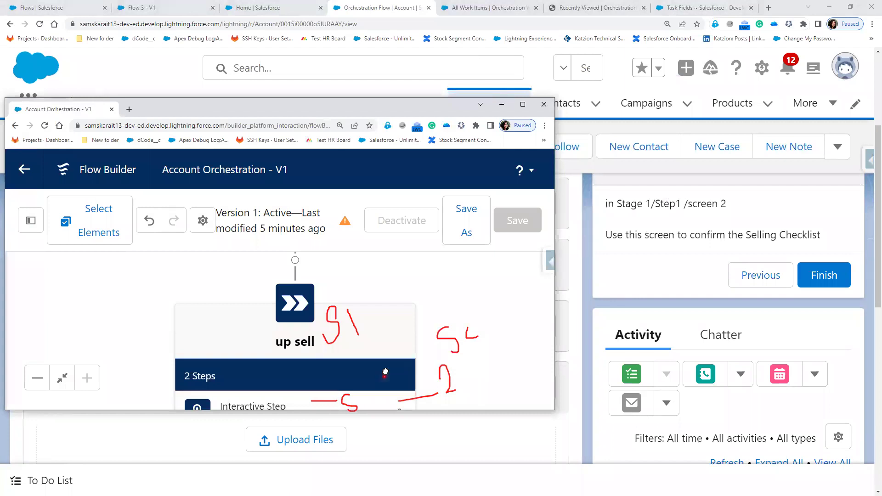
scroll(385, 372, down, 2)
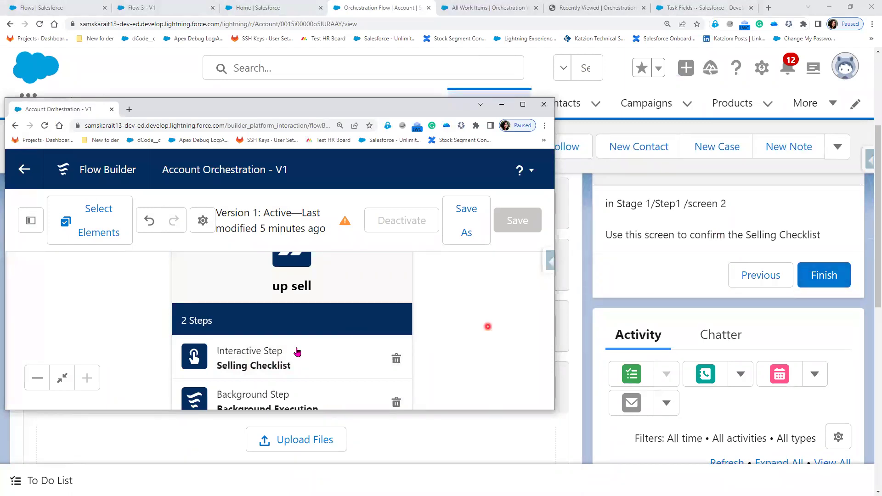
- Finish the Selling Checklist work item, then hide Flow Builder to reveal the account
click(822, 277)
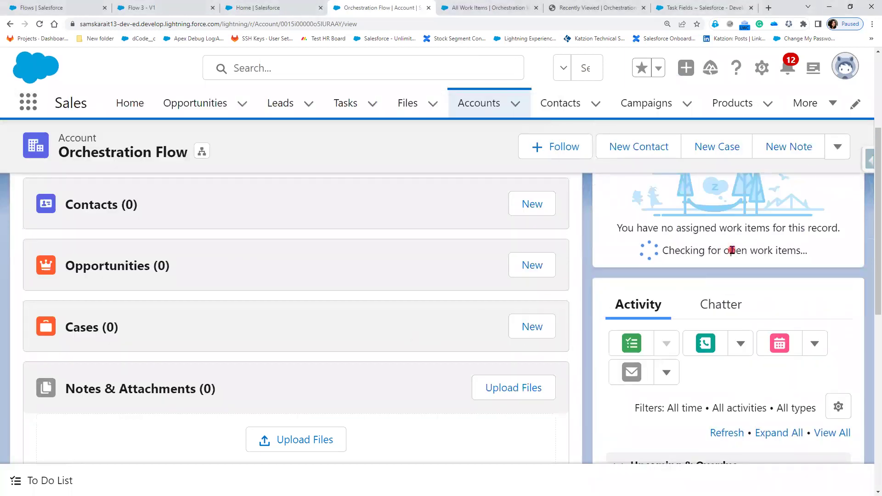
key(alt+Tab)
scroll(450, 340, up, 1)
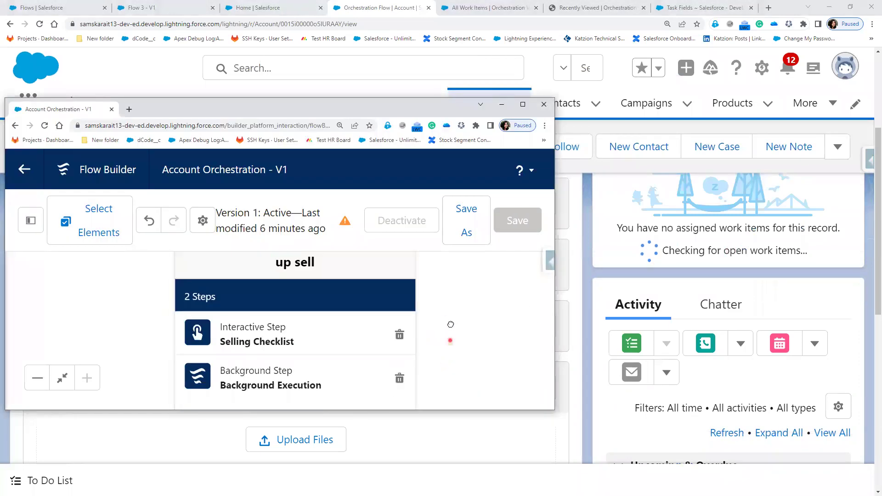
scroll(413, 331, down, 2)
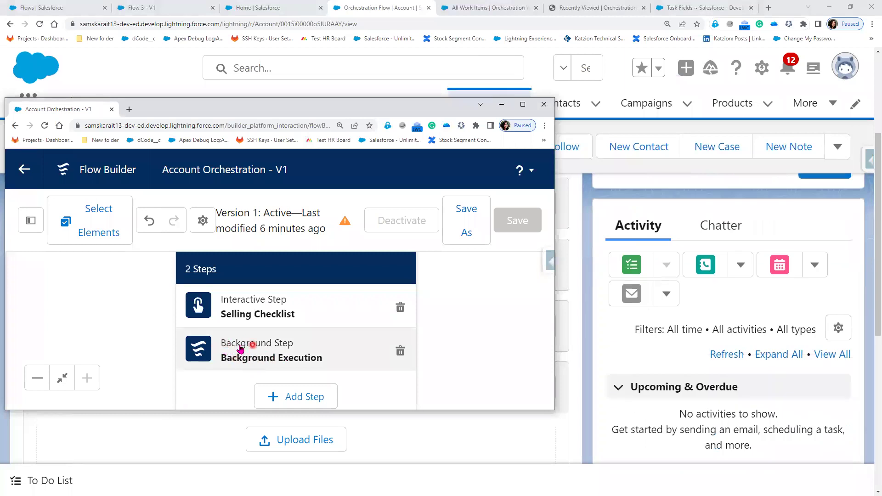
scroll(494, 330, down, 2)
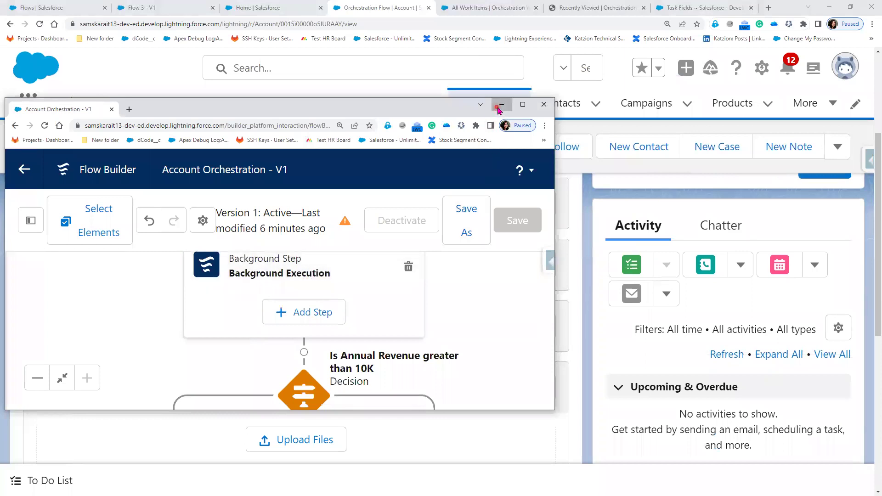
click(501, 104)
- Review the Orchestration Flow account's fields on its Details tab
scroll(694, 393, up, 2)
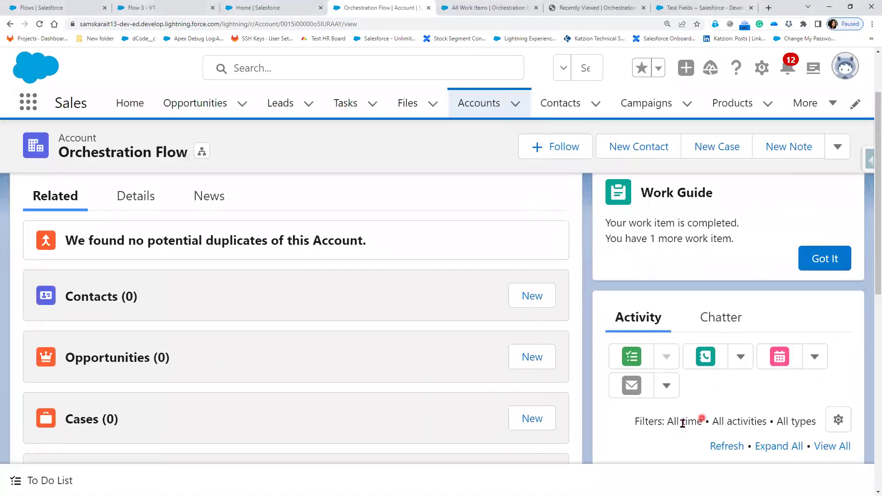
click(138, 202)
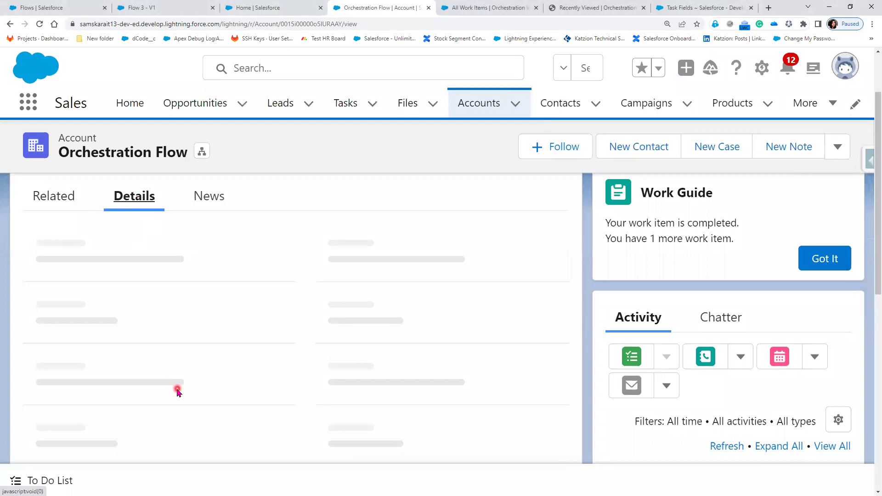
scroll(178, 422, down, 10)
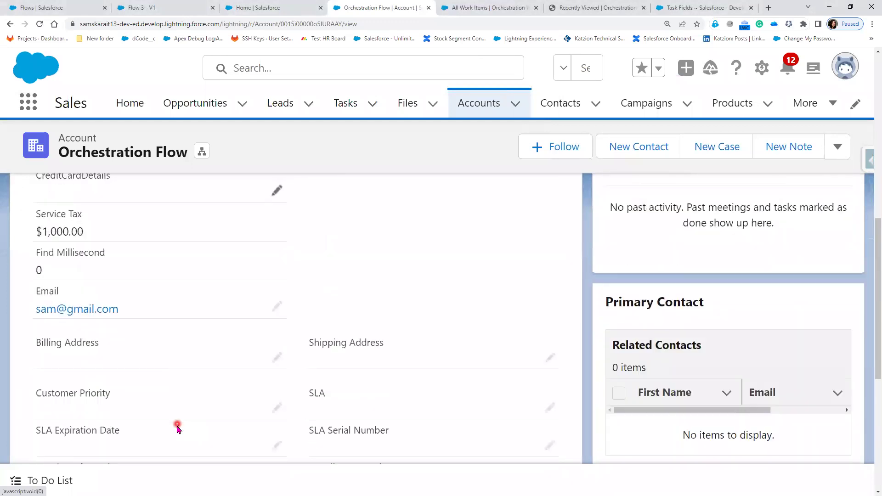
scroll(178, 429, down, 1)
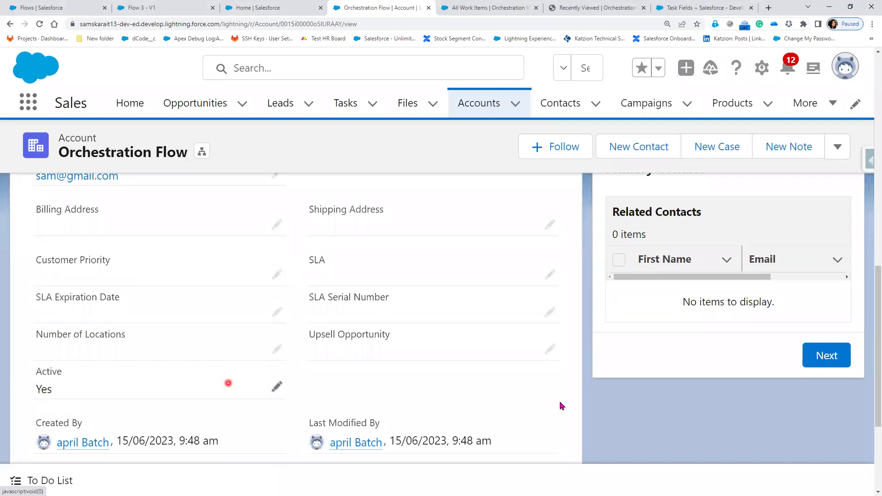
scroll(556, 413, up, 4)
scroll(604, 350, up, 8)
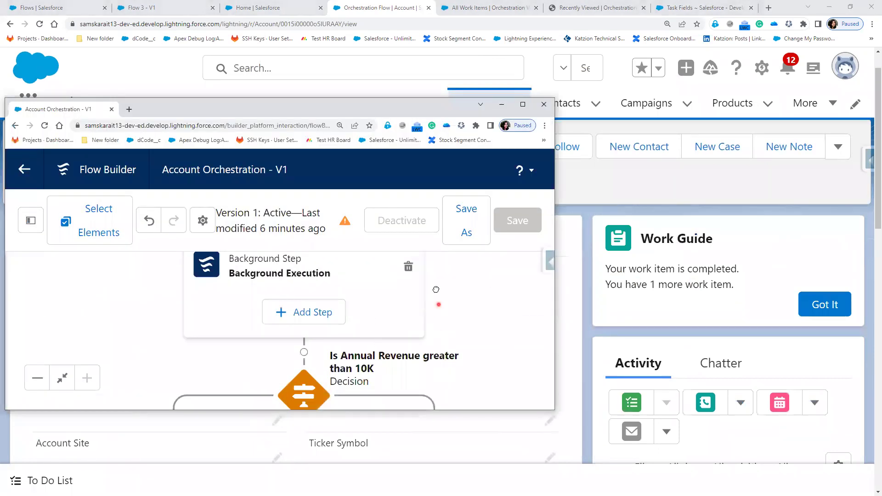
- Pan the flow past the annual revenue decision and open Step1 of Setup SSO's settings
drag(296, 397, 295, 325)
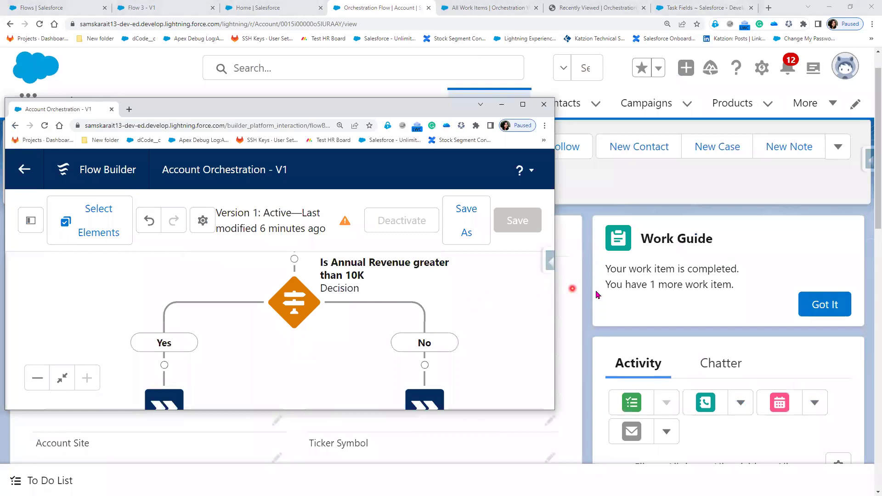
drag(221, 367, 194, 306)
scroll(194, 306, down, 5)
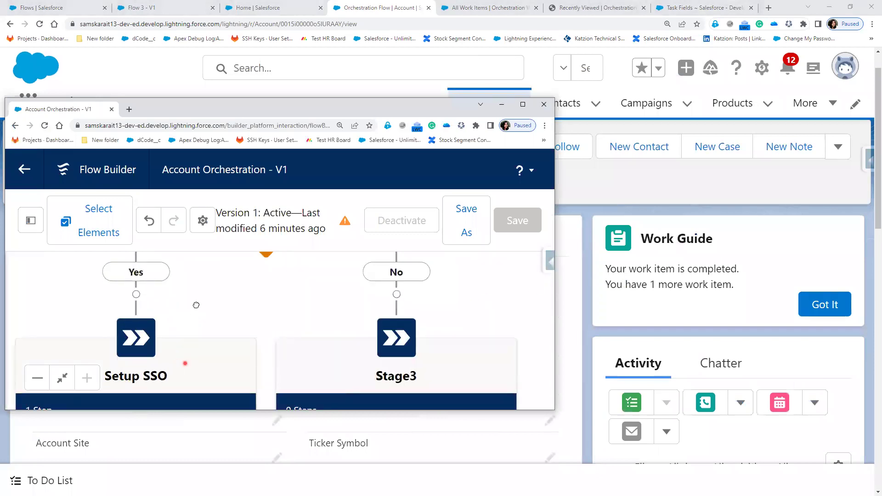
click(130, 328)
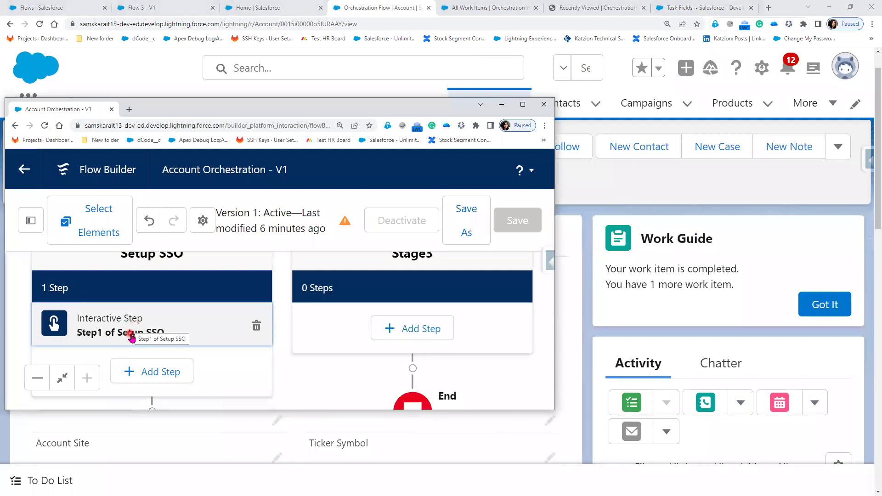
scroll(402, 348, down, 3)
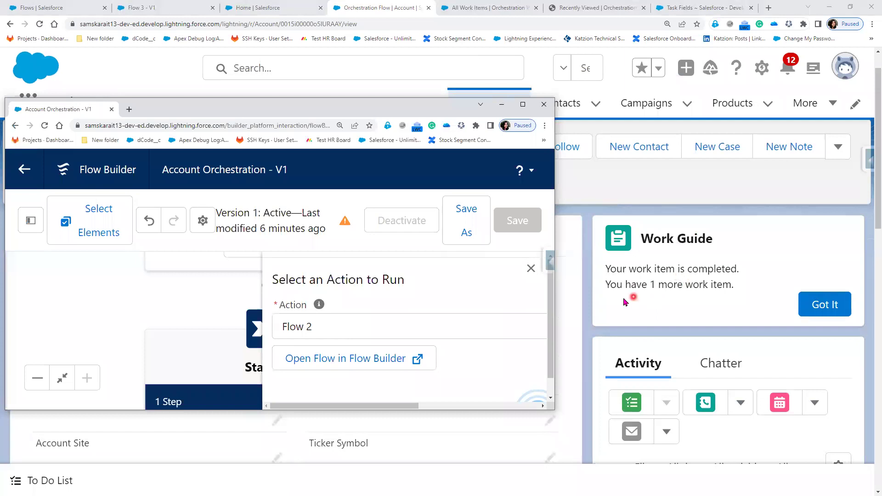
scroll(120, 325, down, 5)
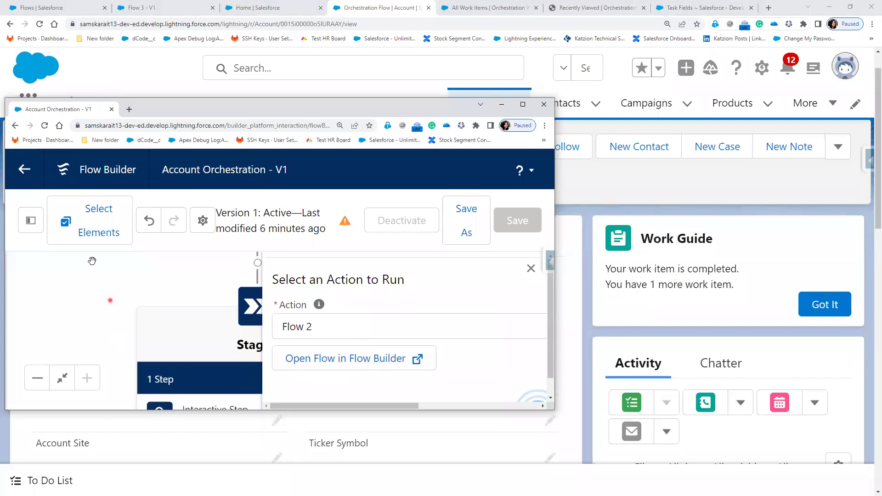
- Inspect Stage4's final Interactive Step to confirm it runs Flow 3
drag(169, 374, 139, 406)
click(169, 299)
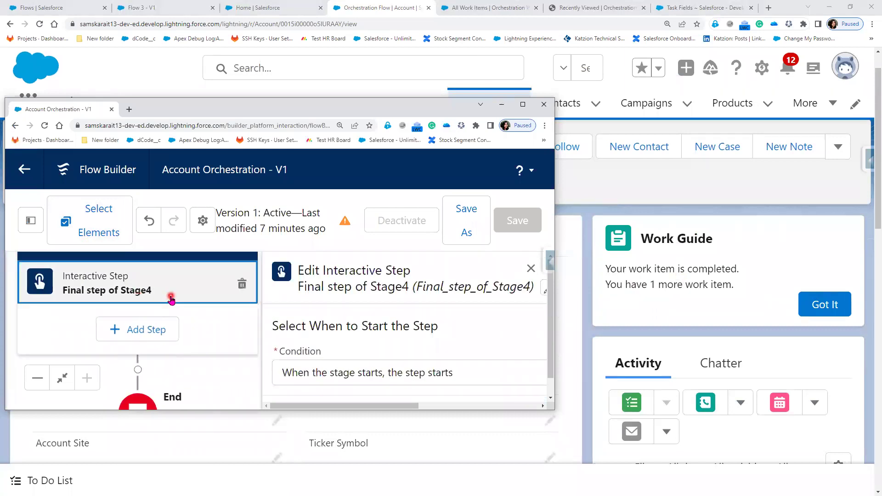
drag(444, 351, 443, 281)
click(483, 355)
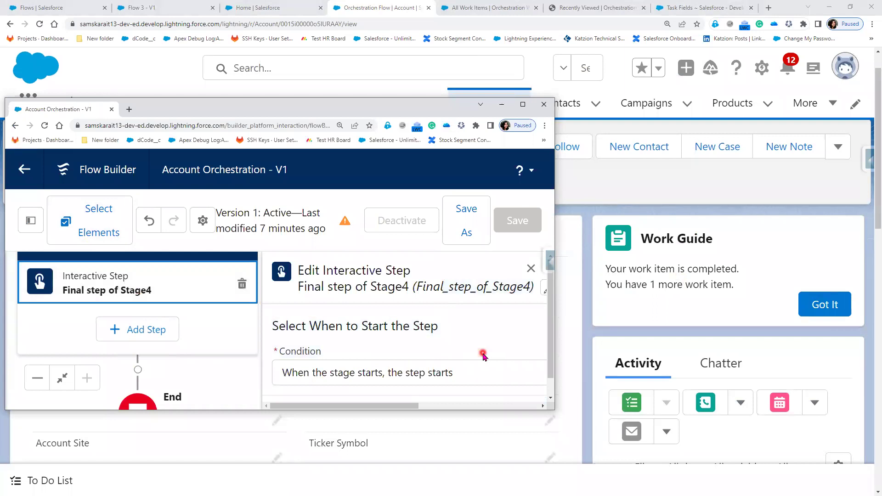
scroll(468, 321, down, 5)
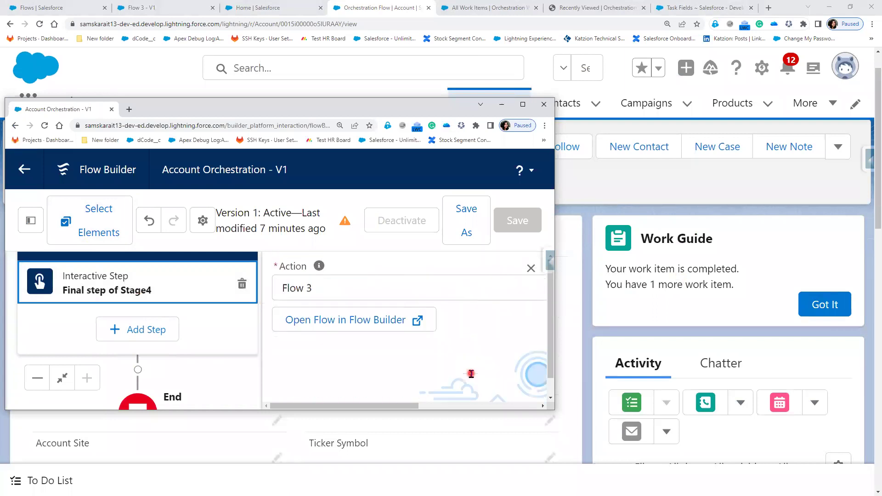
- Acknowledge the completed work item with Got It and load Step1 of Setup SSO
click(830, 304)
click(572, 339)
click(825, 304)
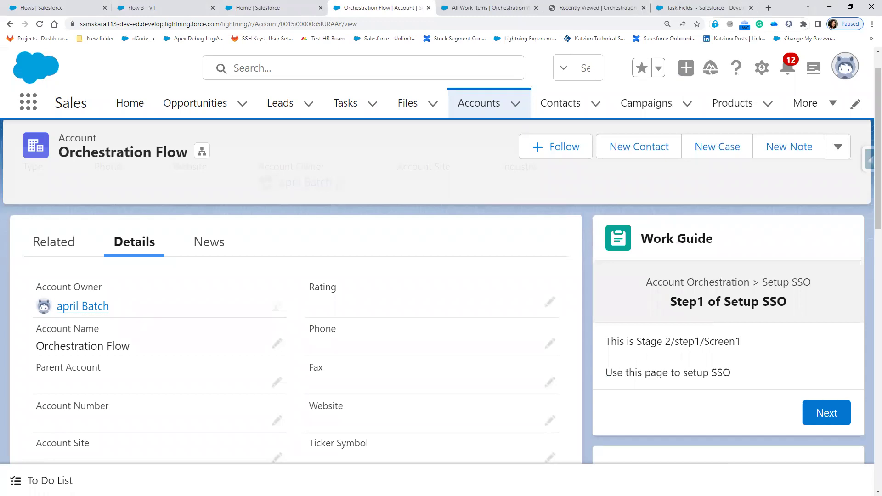
- Review Step1 of Setup SSO's properties in Flow Builder, then advance the Work Guide to Screen2
click(515, 294)
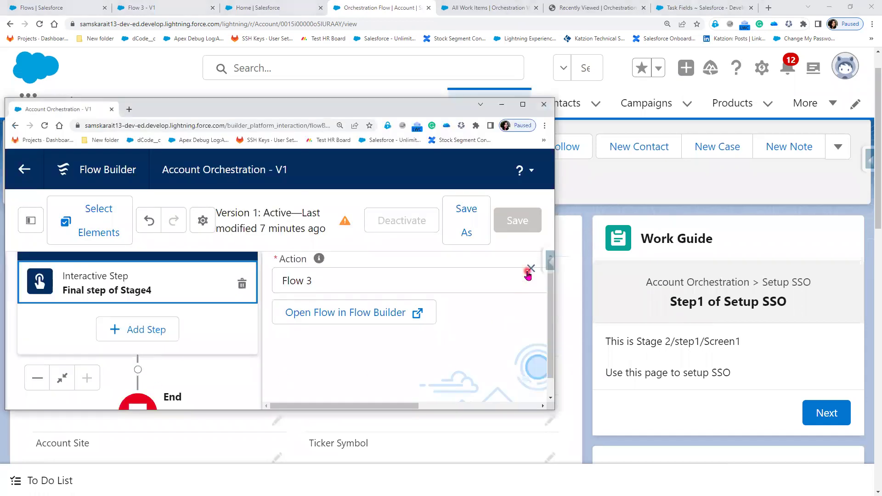
click(242, 346)
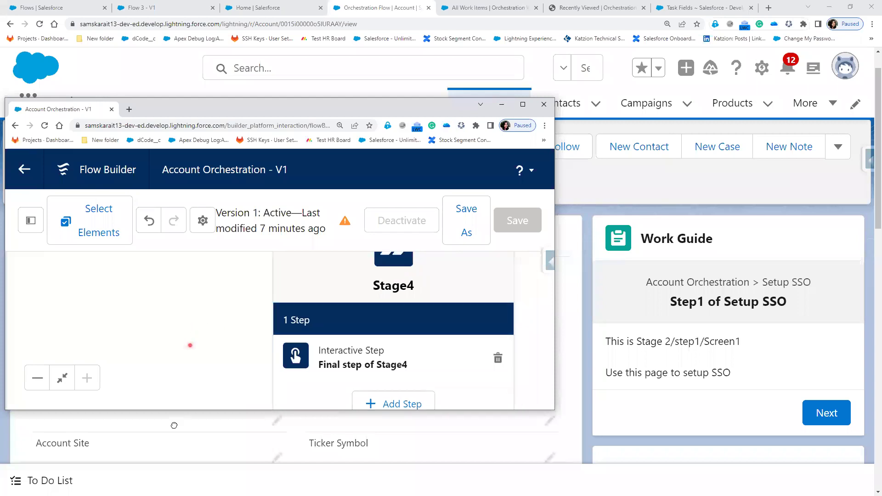
scroll(202, 317, up, 3)
scroll(208, 289, up, 10)
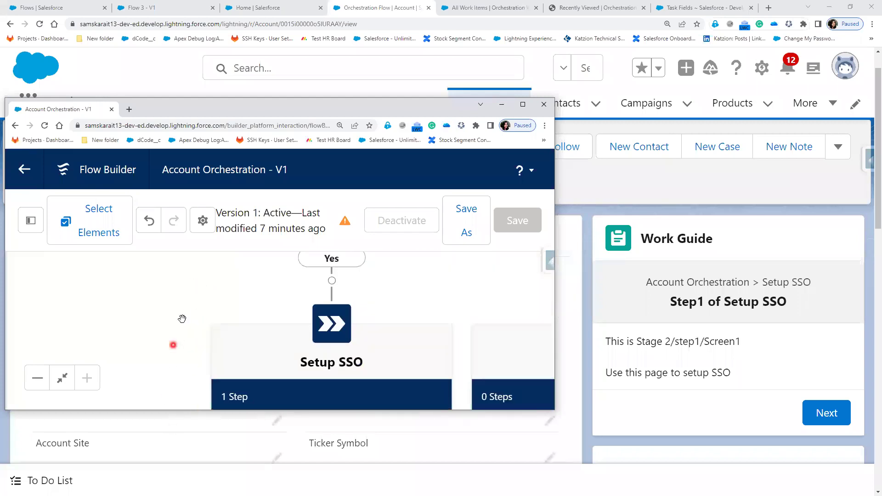
scroll(154, 386, up, 3)
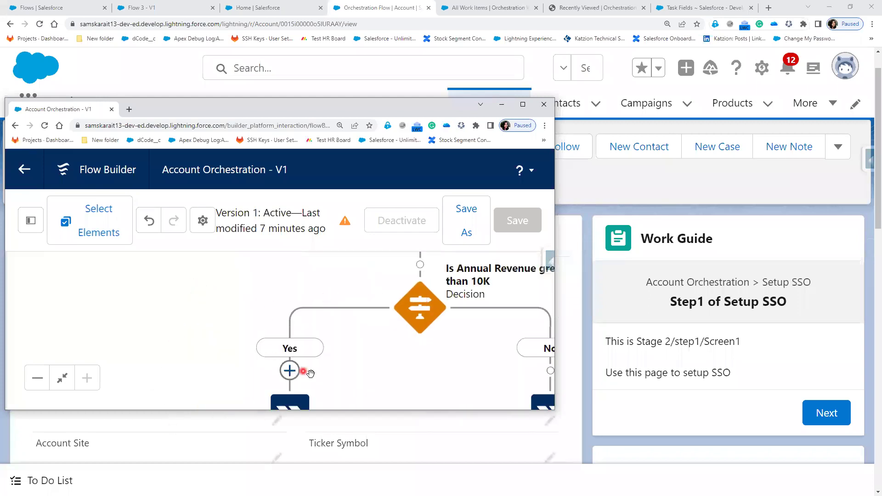
scroll(380, 329, down, 5)
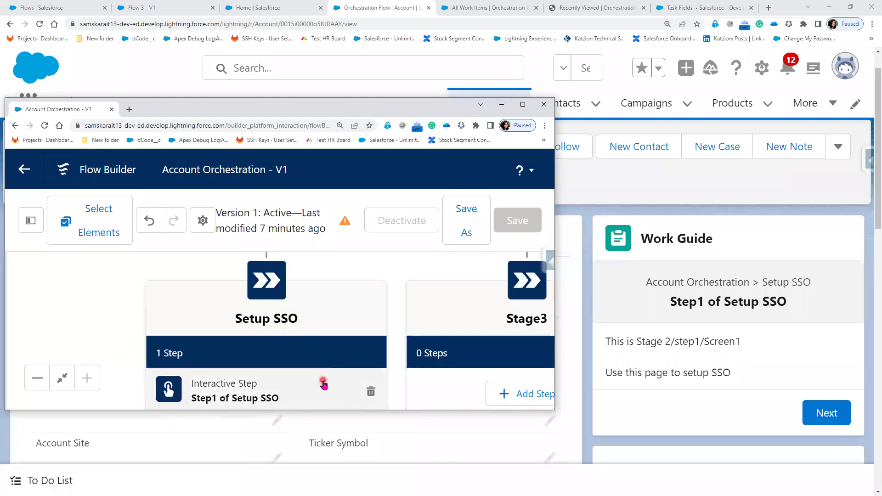
drag(324, 385, 321, 329)
click(321, 329)
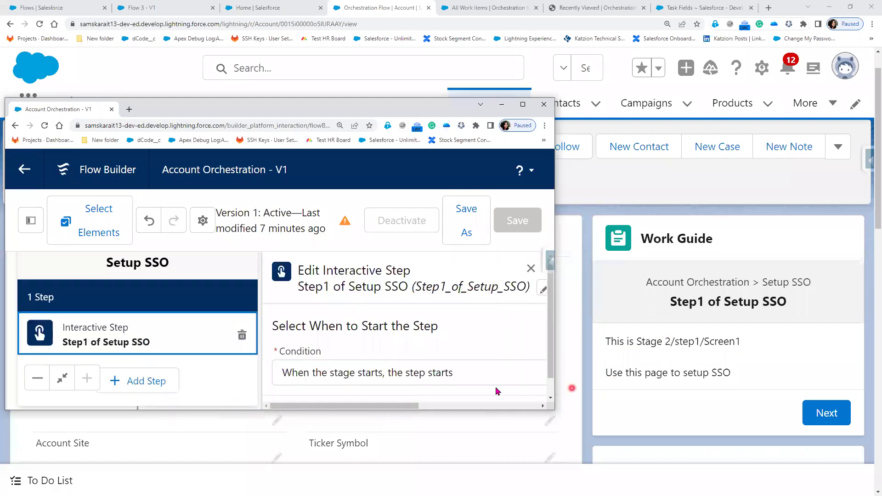
click(531, 269)
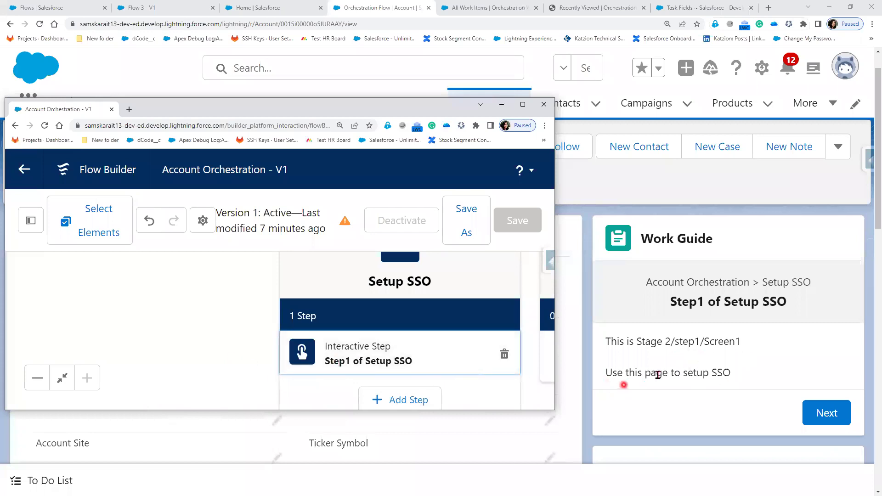
click(822, 415)
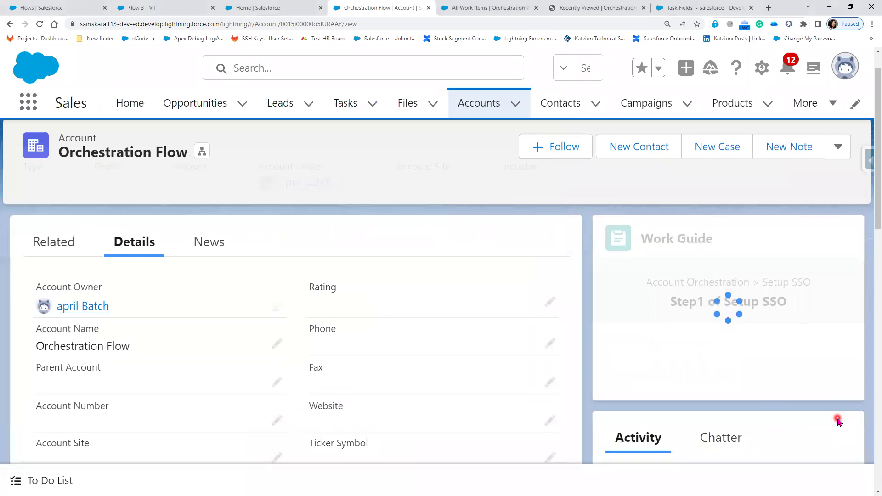
scroll(837, 421, down, 5)
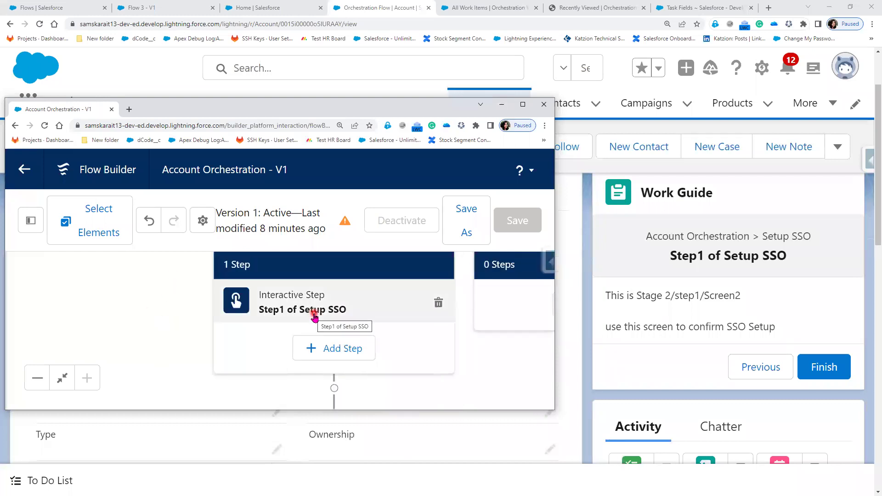
- Finish the Setup SSO work item and acknowledge it with Got It
click(830, 374)
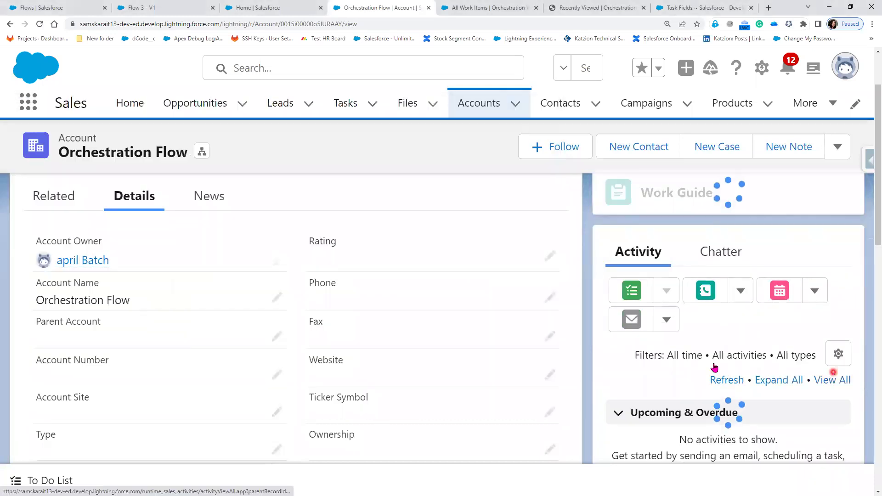
key(alt+Tab)
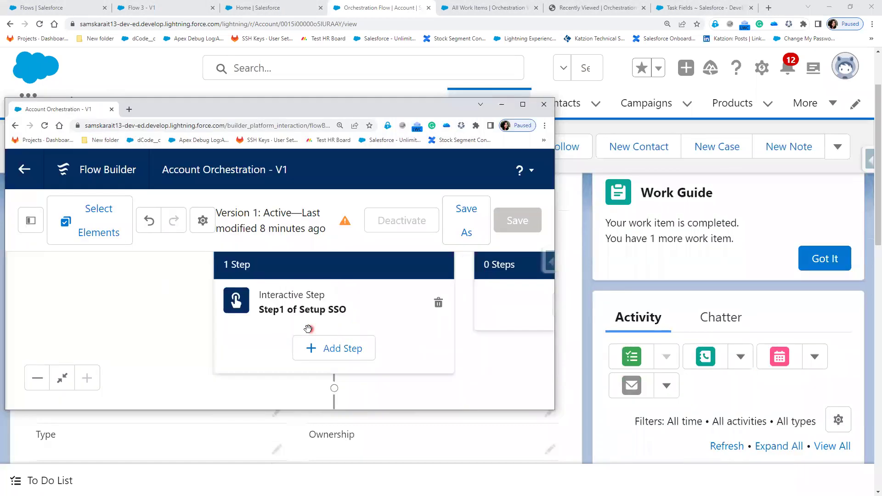
scroll(463, 322, down, 3)
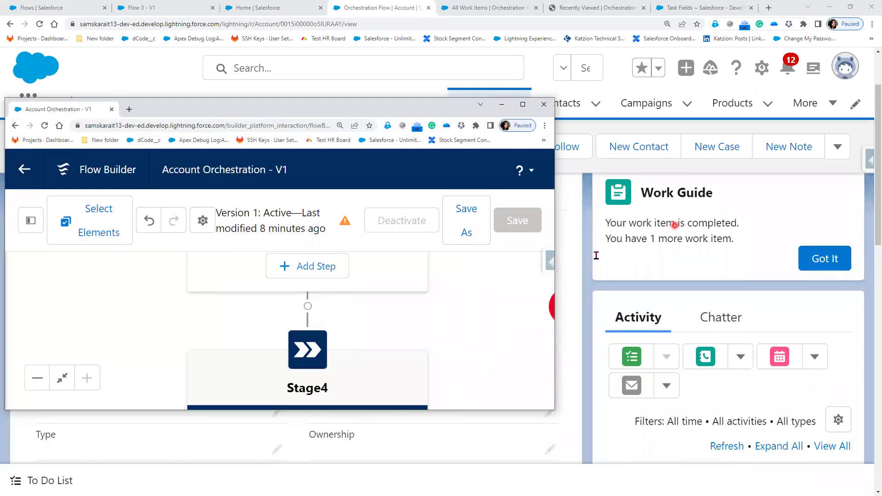
drag(463, 380, 406, 278)
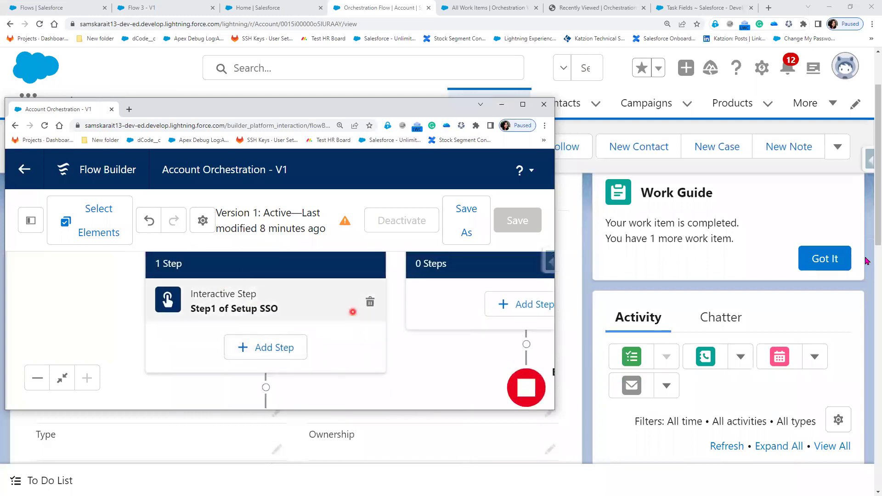
click(814, 259)
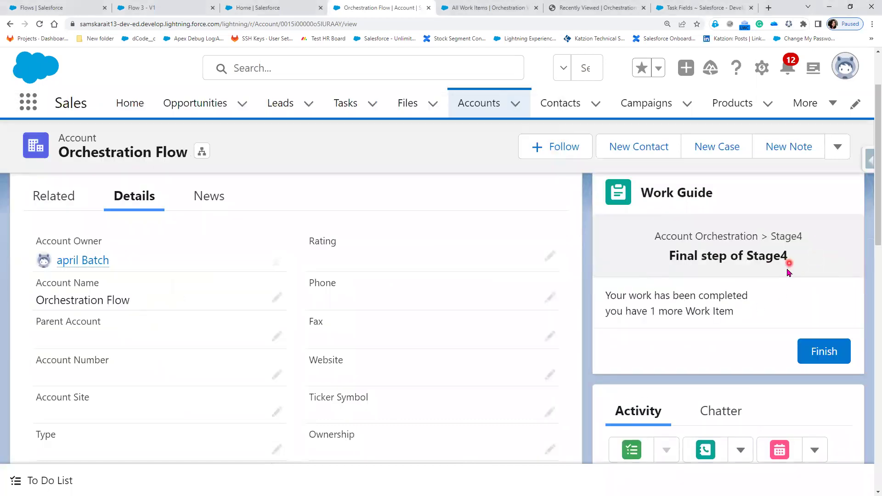
- Locate the Stage4 card in Flow Builder and finish the 'Final step of Stage4' work item
key(alt+Tab)
drag(450, 366, 425, 281)
scroll(425, 281, down, 2)
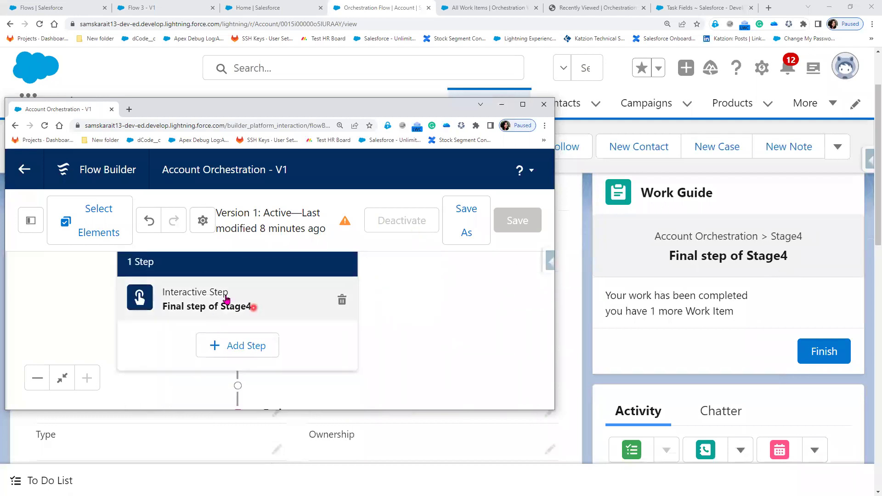
scroll(443, 289, up, 5)
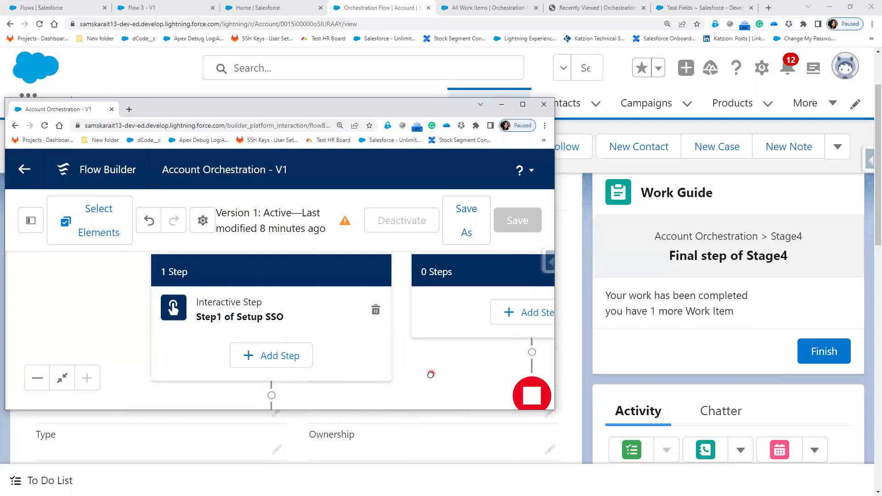
scroll(414, 349, down, 1)
drag(400, 366, 400, 293)
scroll(399, 293, down, 2)
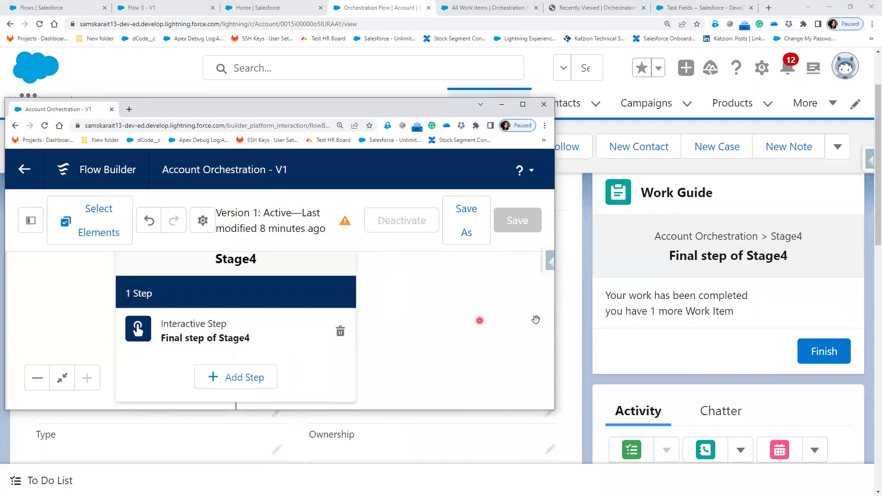
click(832, 352)
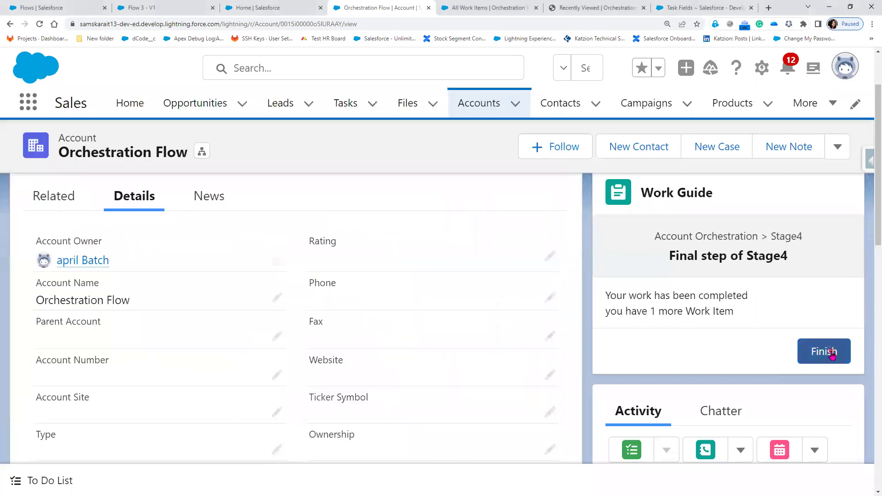
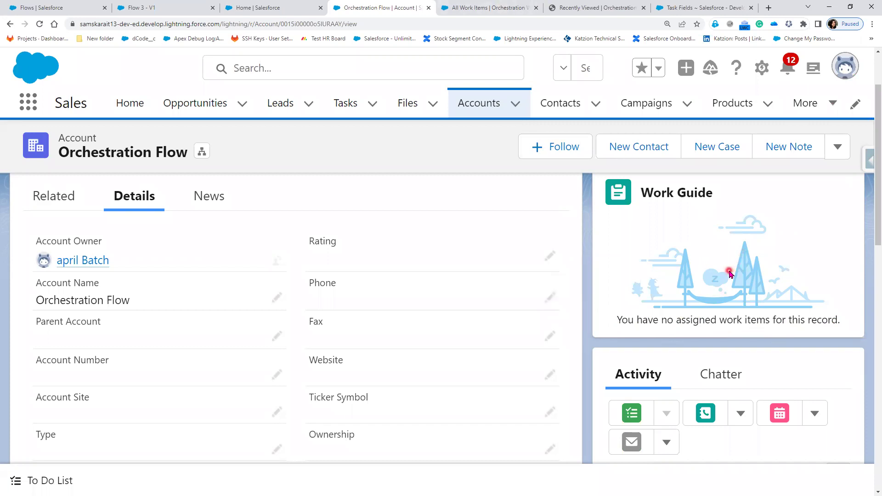
- Refresh All Work Items, open the Orchestration Flow account, and bring up the Account Orchestration - V1 flow
click(491, 7)
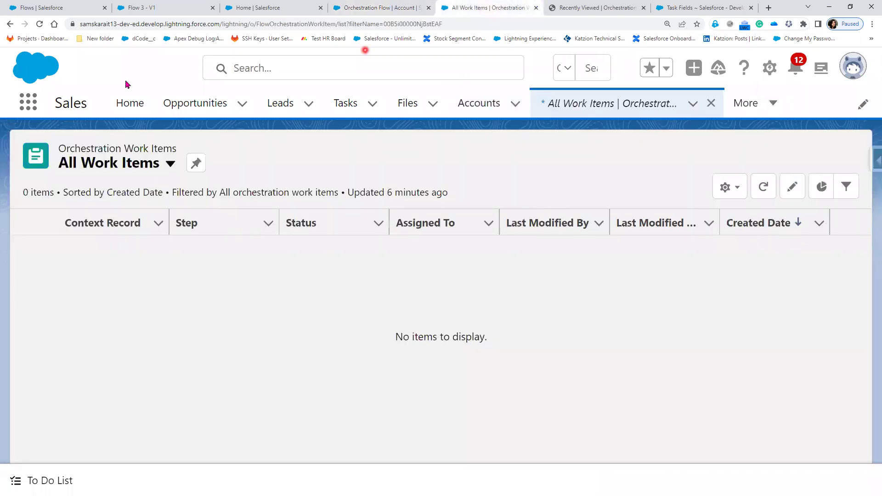
click(41, 25)
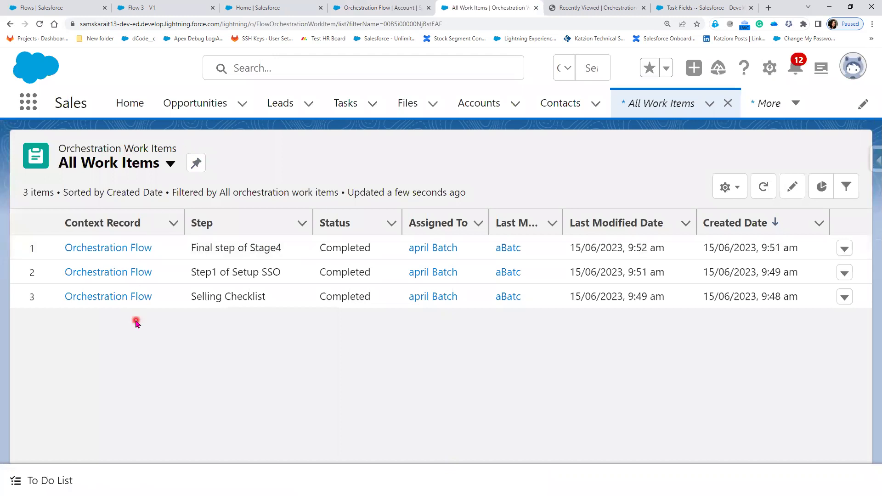
click(105, 299)
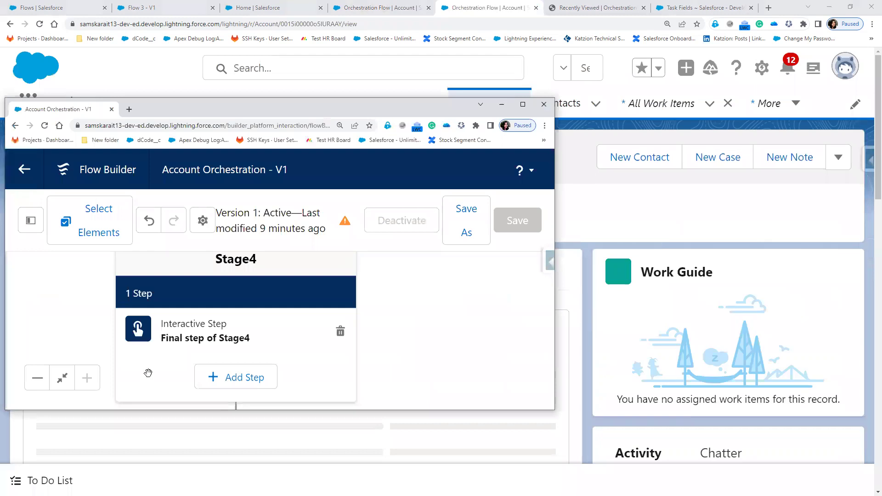
click(469, 362)
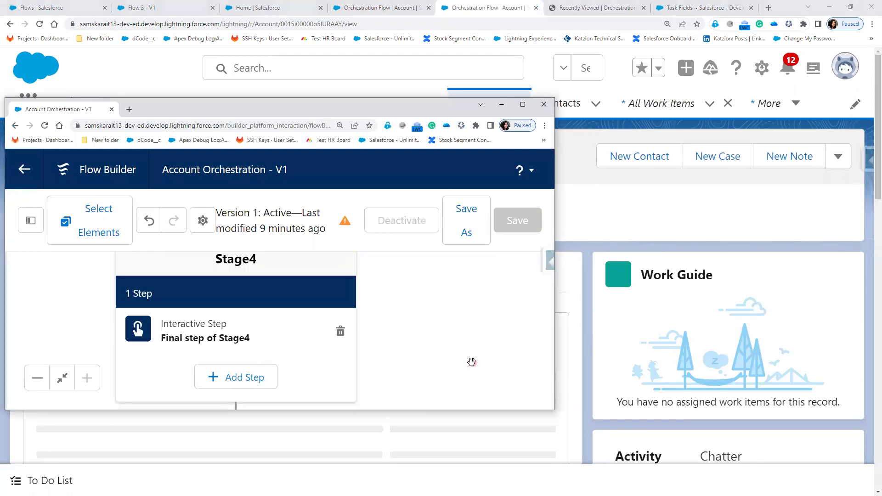
- Maximize Flow Builder, then pan and zoom out to view the stages from up sell to Stage4
click(522, 104)
drag(451, 190, 523, 346)
key(ctrl+minus)
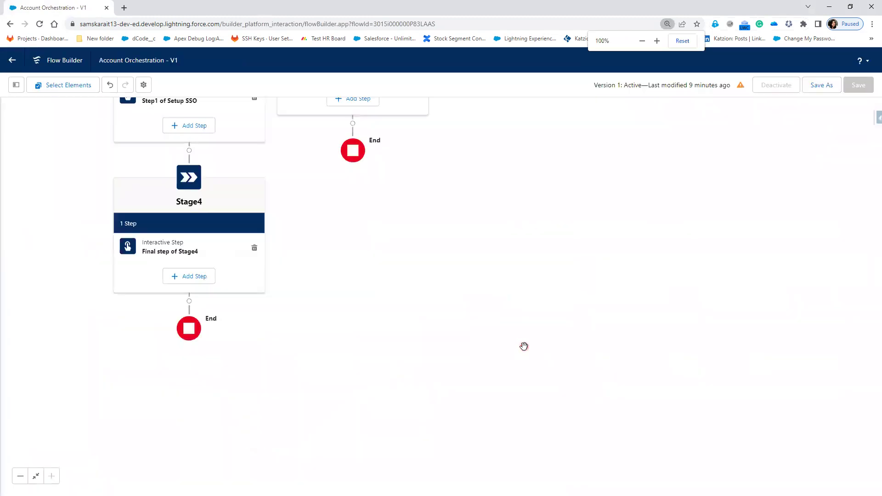
scroll(591, 276, up, 3)
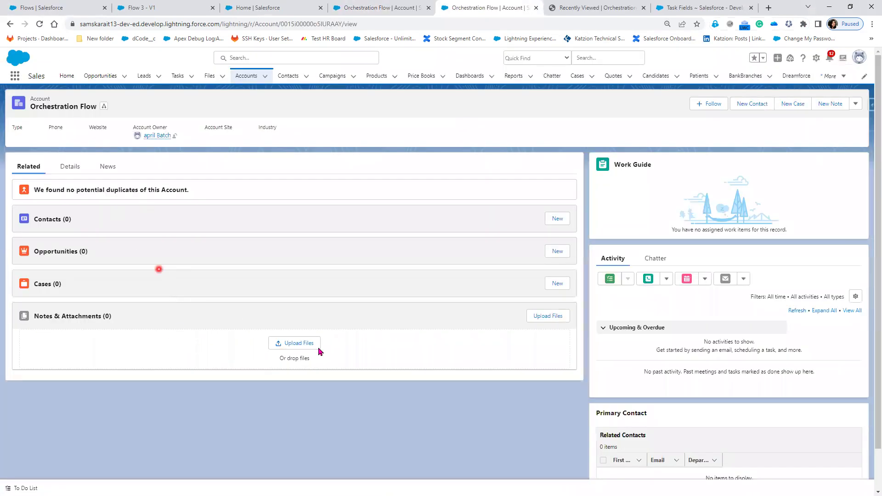
- View the Orchestration Flow account's detail fields enlarged, then compare with the work items list
click(79, 175)
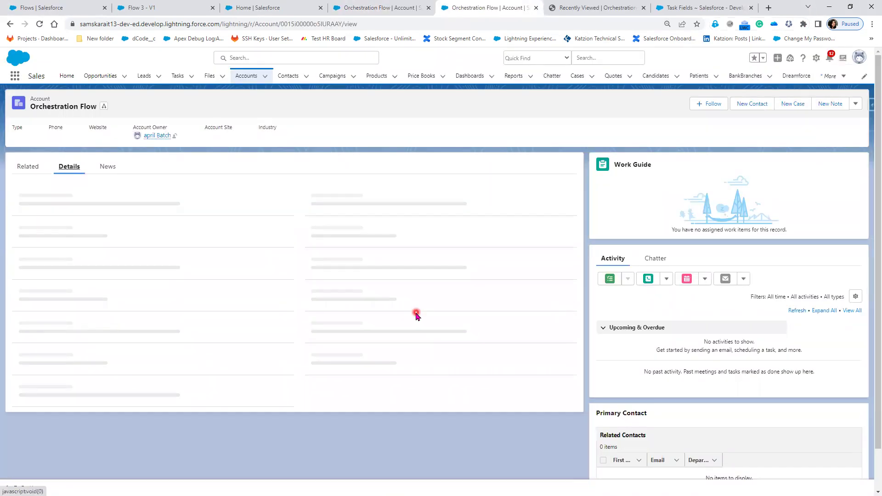
key(ctrl+plus)
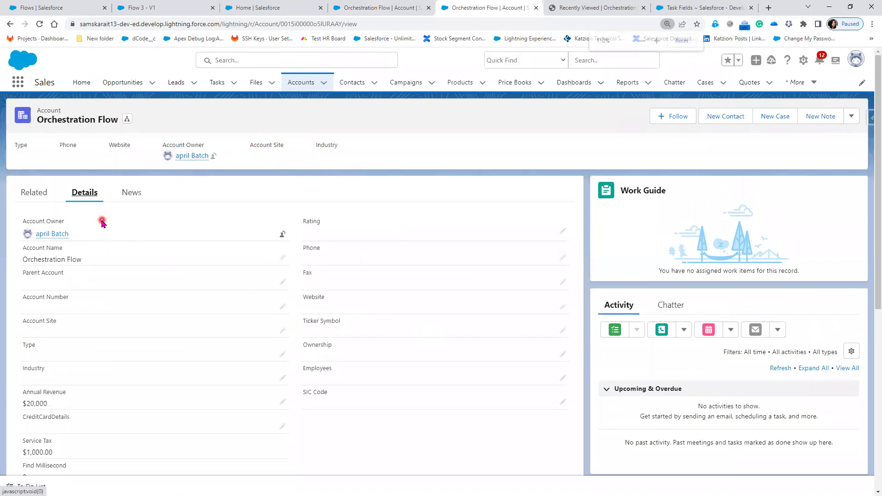
click(395, 8)
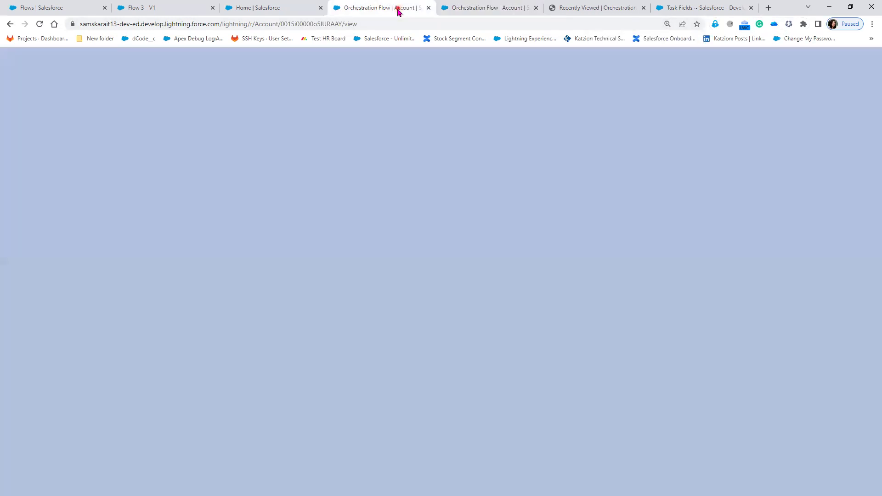
click(10, 24)
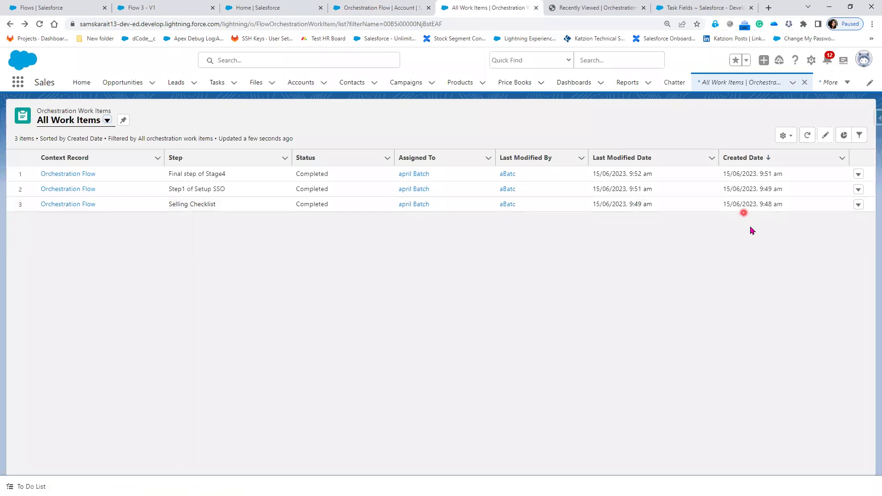
- Recheck the account's details, then close the leftover Recently Viewed page
click(62, 207)
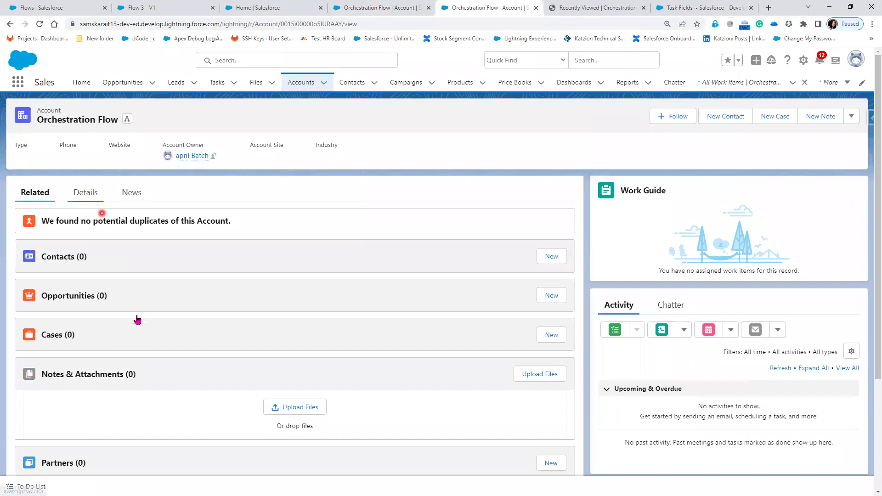
click(85, 192)
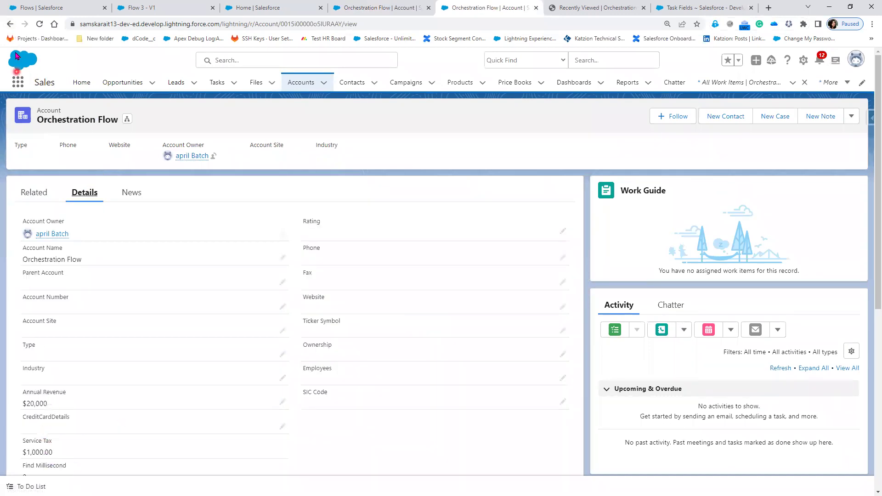
click(11, 24)
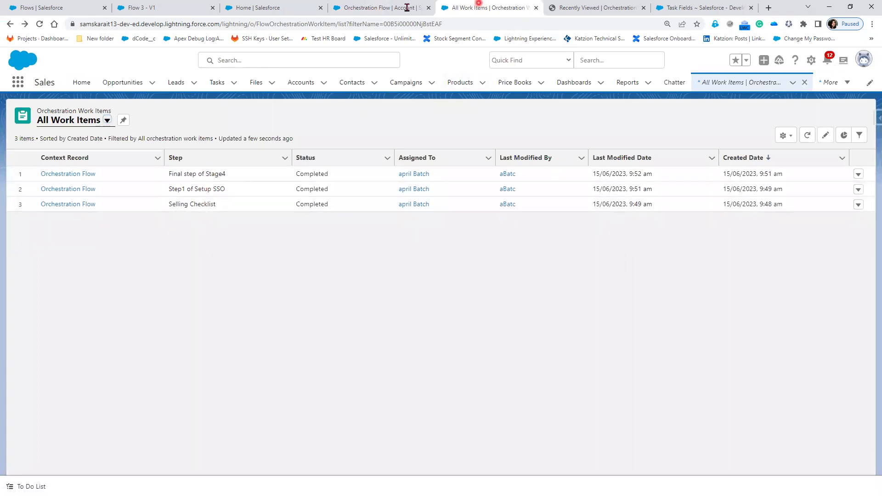
click(643, 8)
click(368, 8)
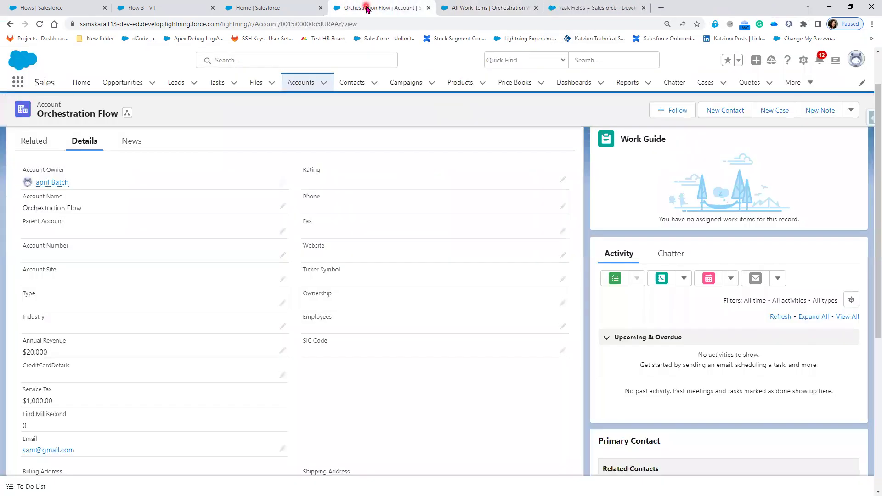
- From Accounts, create and save account 'newest' with Annual Revenue 20 and an e-mail value
click(309, 84)
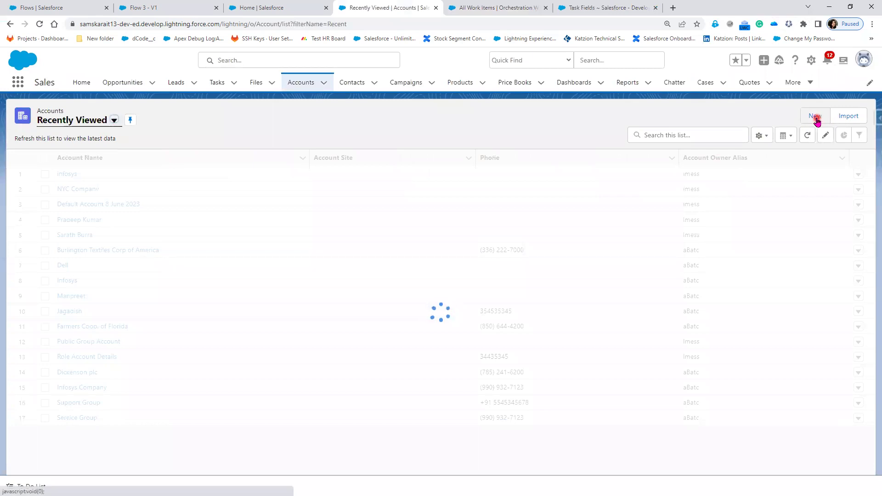
click(814, 116)
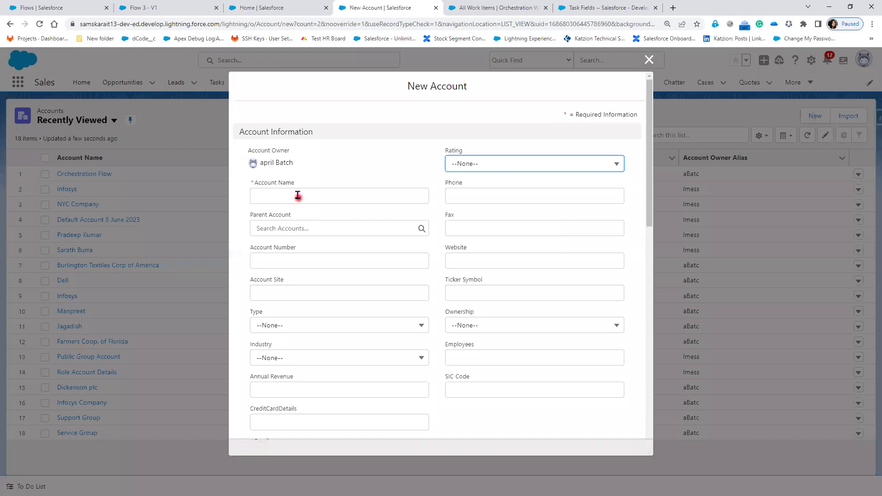
click(298, 195)
text(n)
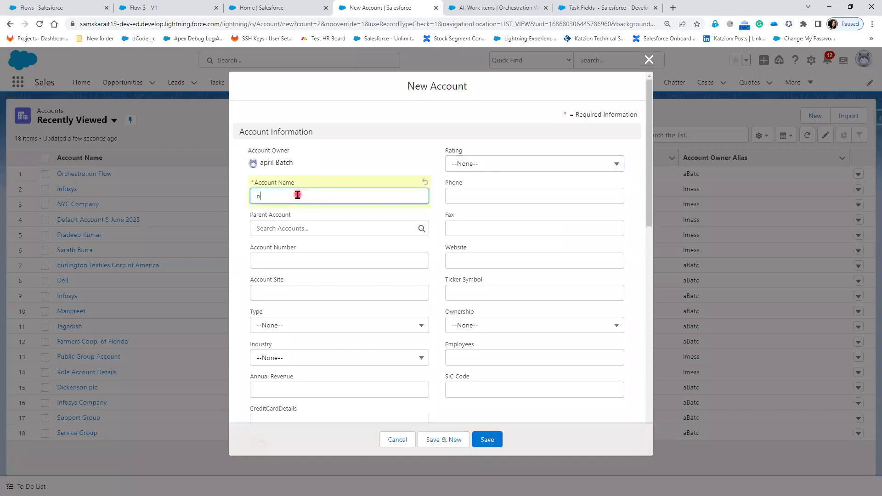
text(ewest)
key(Tab)
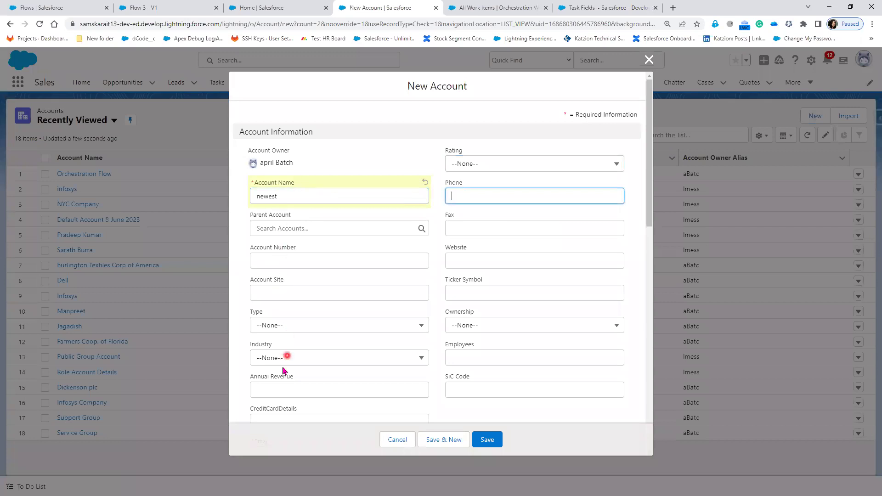
scroll(285, 365, down, 2)
click(295, 296)
text(20)
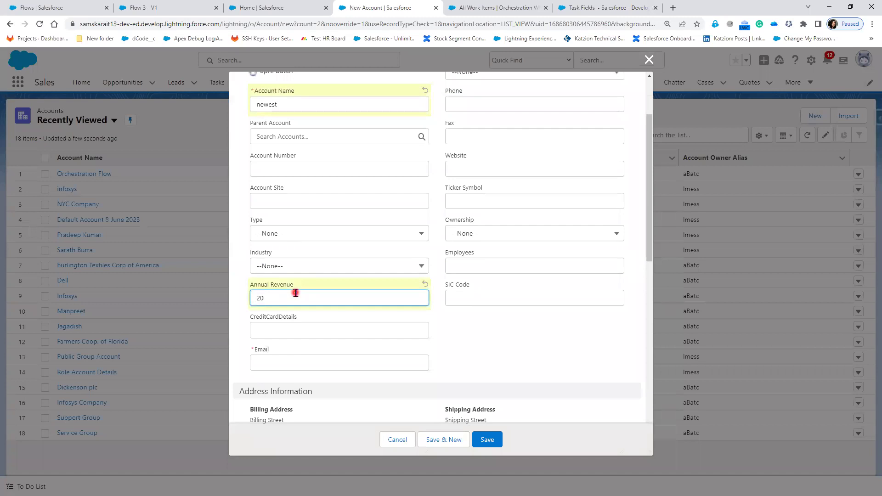
click(290, 367)
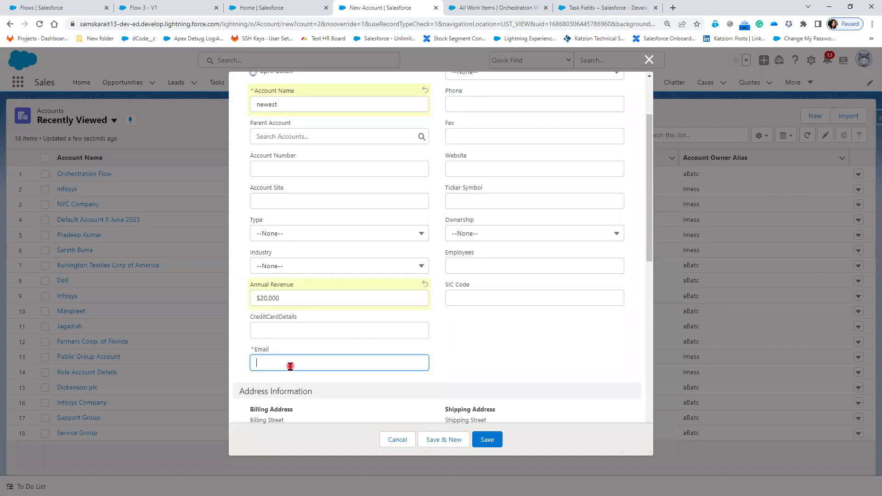
text(23)
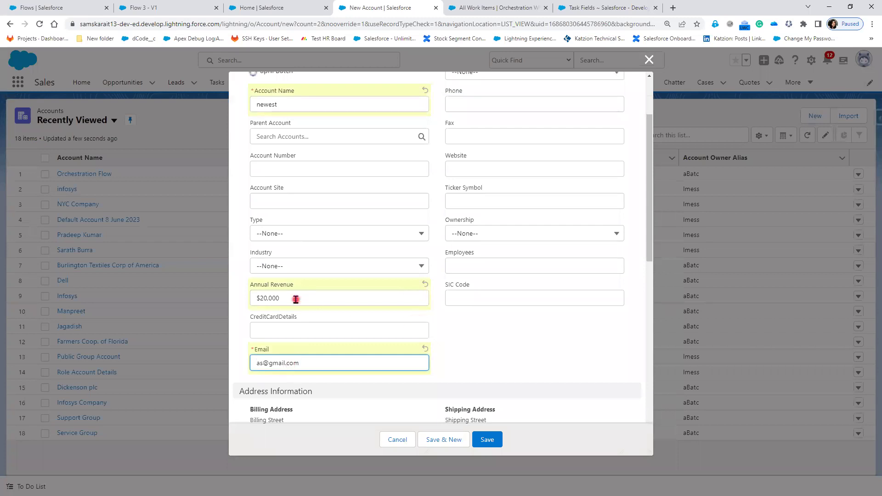
click(485, 442)
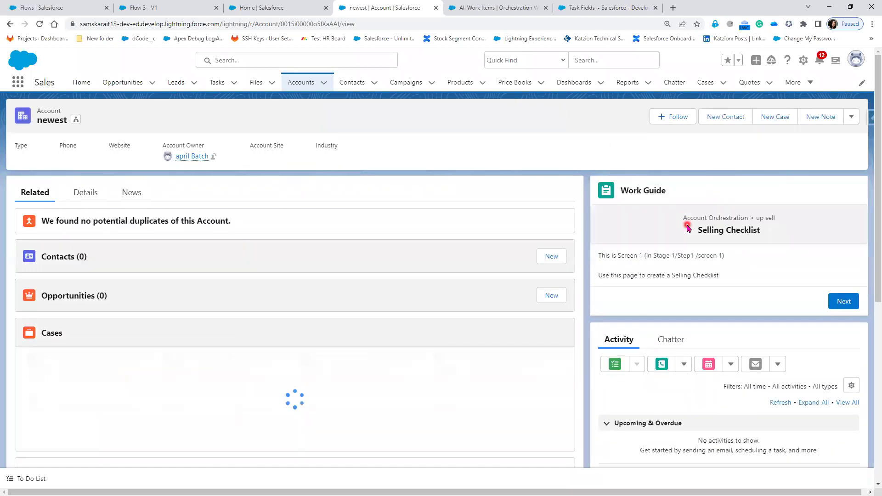
- Refresh the All Work Items list and point out the newest account's new work item
click(493, 8)
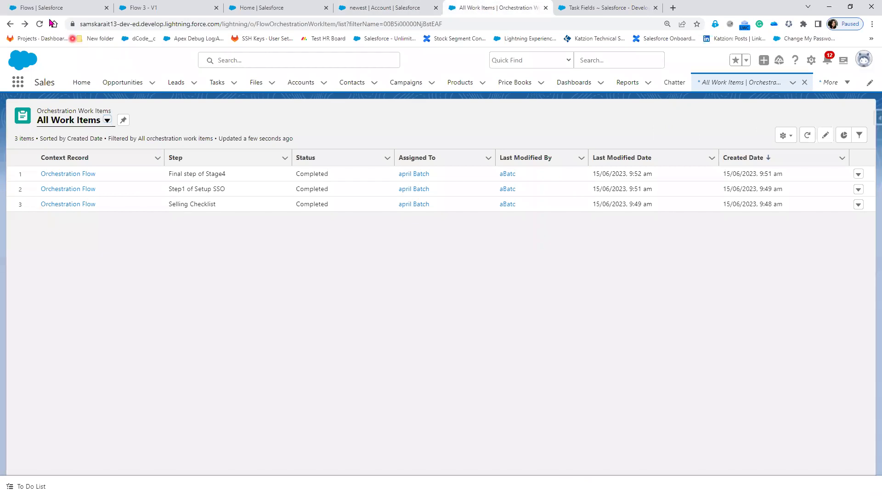
click(39, 23)
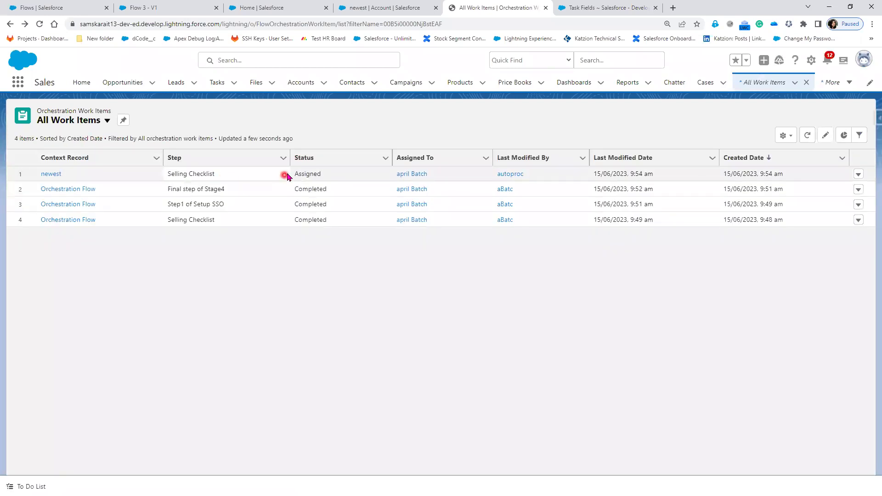
double_click(321, 174)
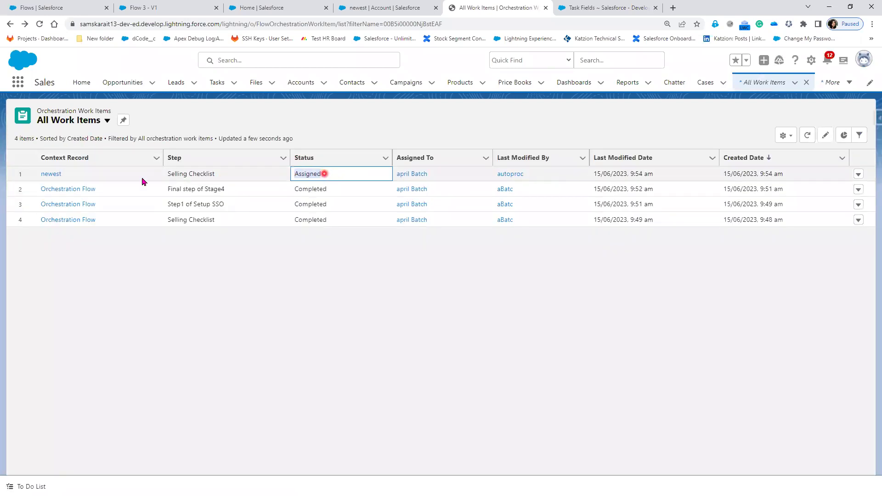
click(65, 180)
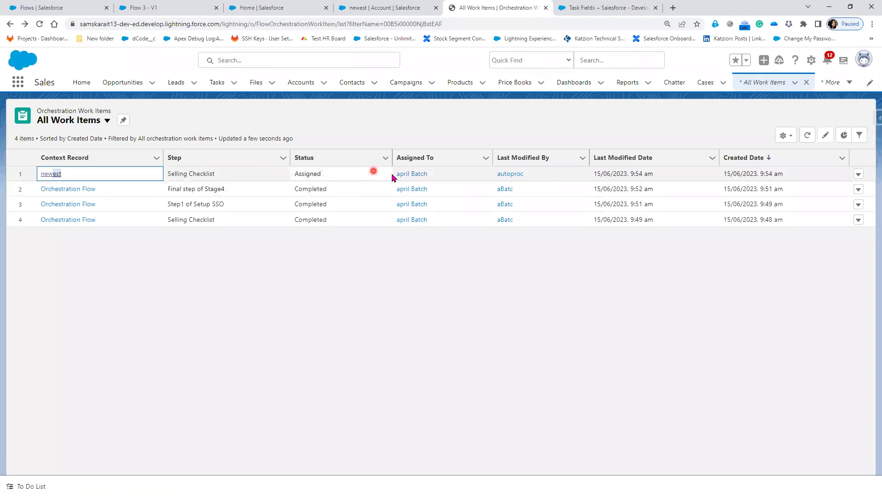
- Advance and complete the newest account's Selling Checklist work guide
click(394, 8)
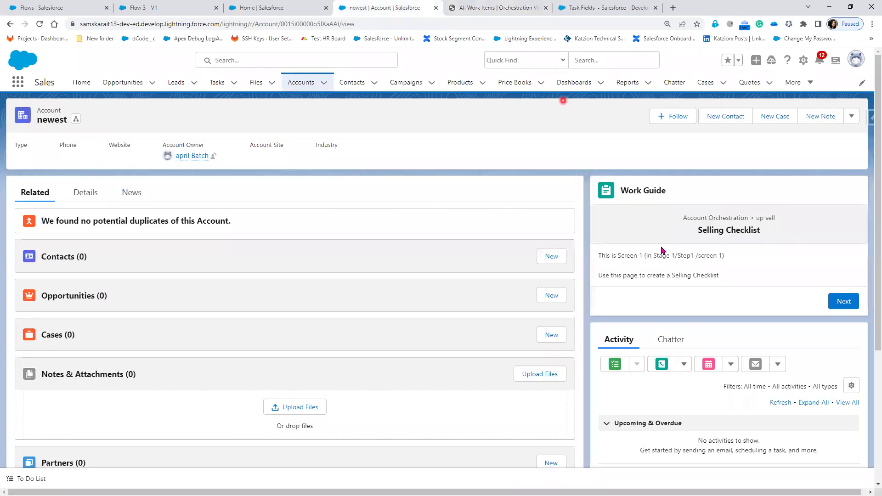
click(851, 301)
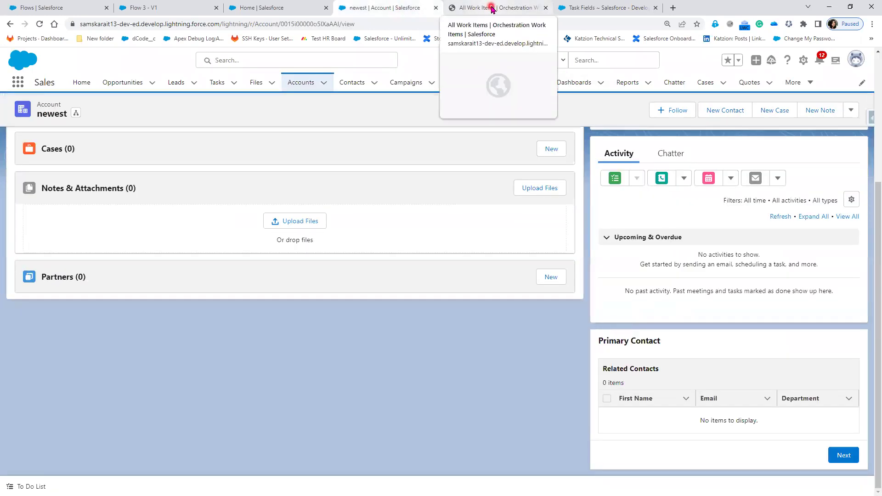
click(491, 8)
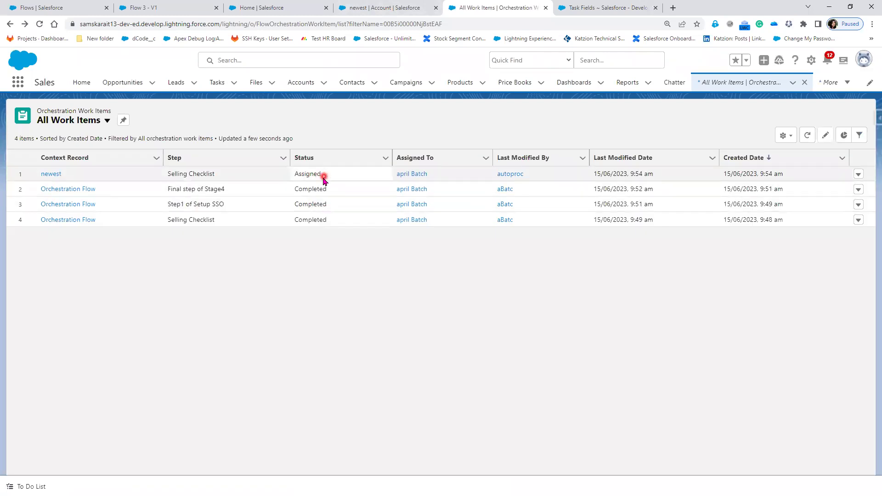
click(402, 14)
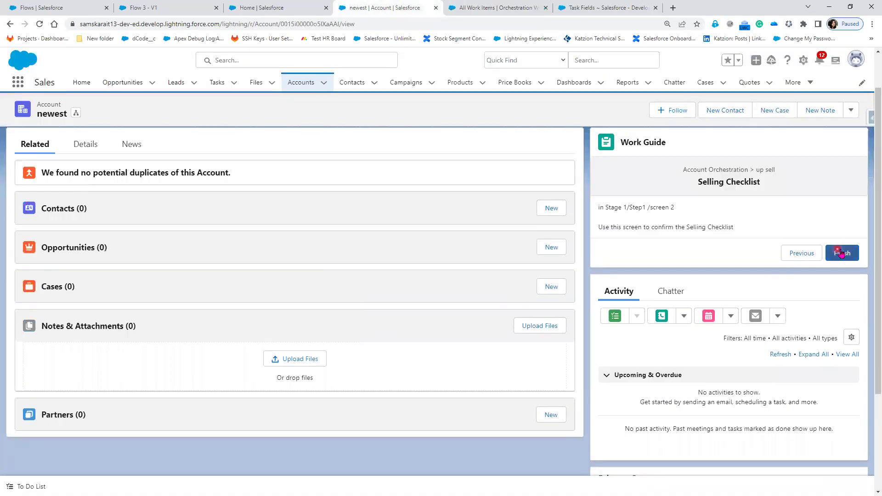
click(841, 253)
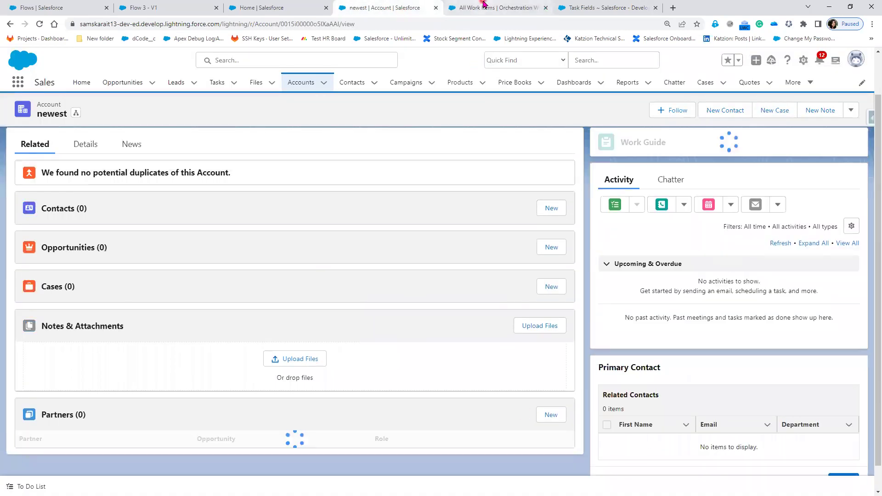
- Reload the work items list and highlight Step1 of Setup SSO's Assigned status
click(483, 4)
click(39, 24)
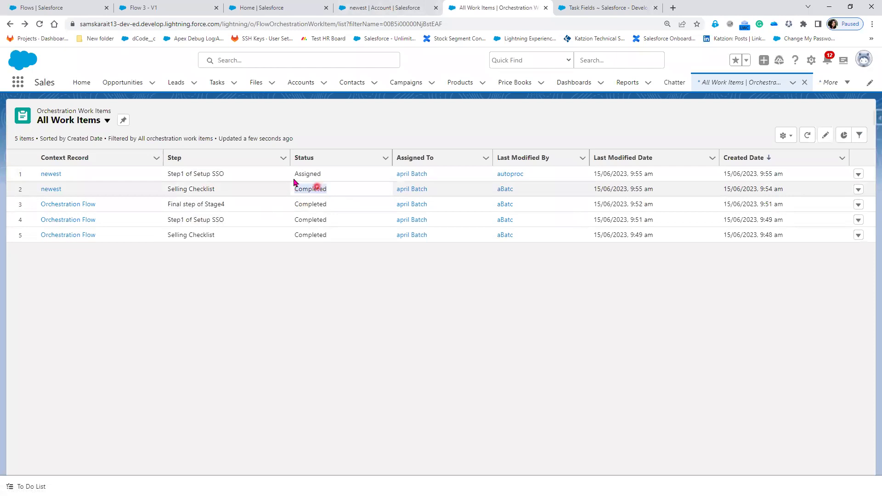
drag(292, 174, 320, 173)
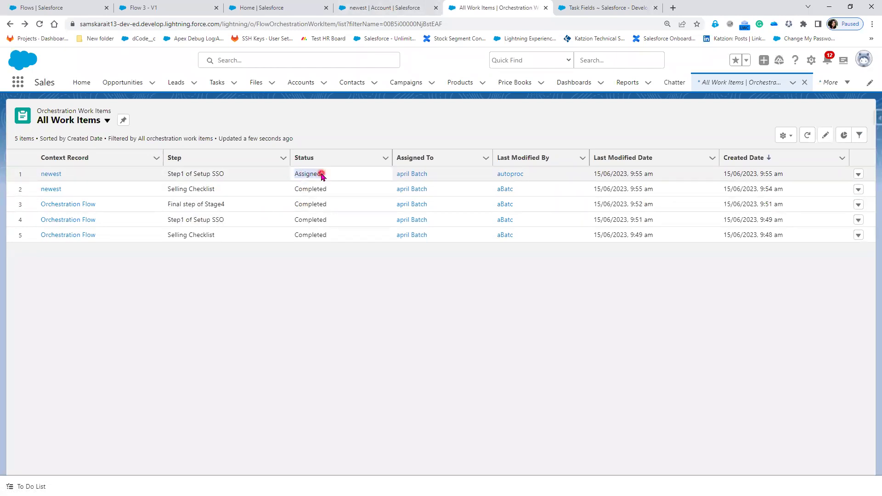
- Dismiss the completion notice, advance Step1 of Setup SSO, and refresh the work items list
click(378, 8)
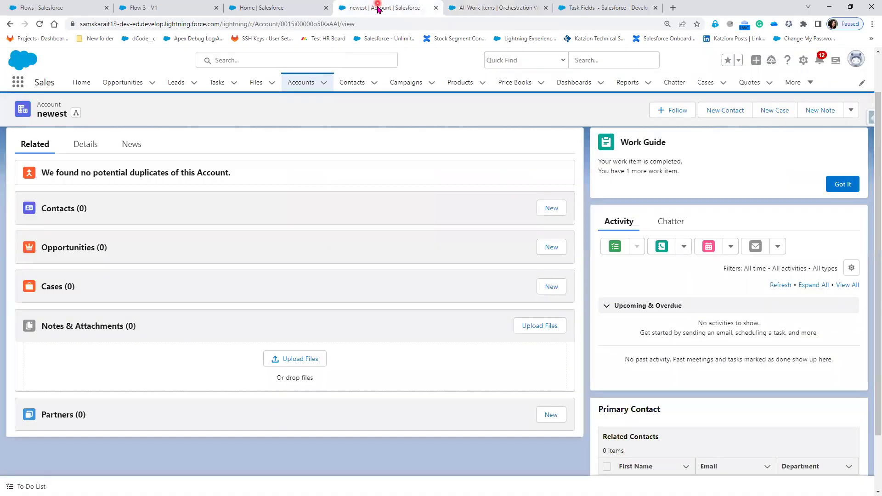
click(839, 186)
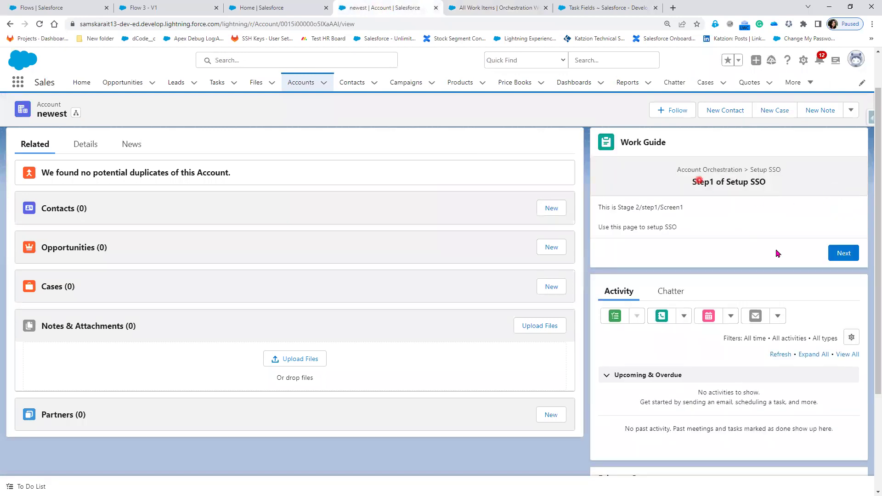
click(850, 255)
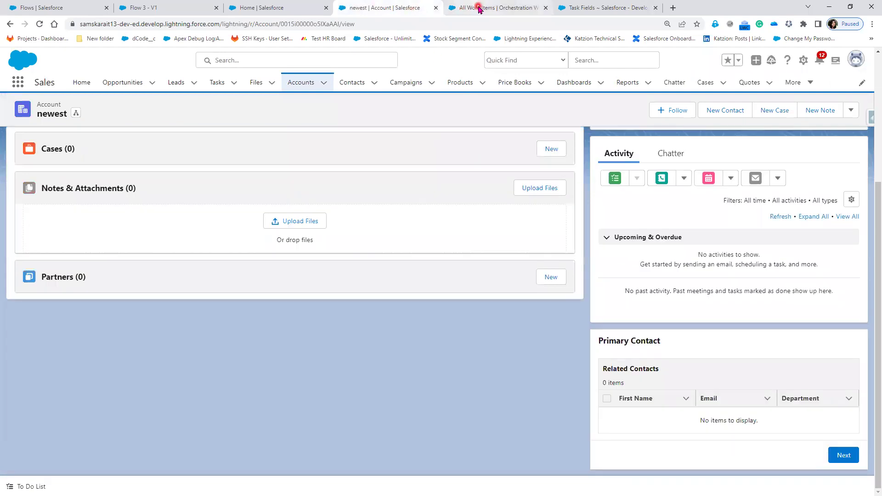
click(478, 8)
click(164, 174)
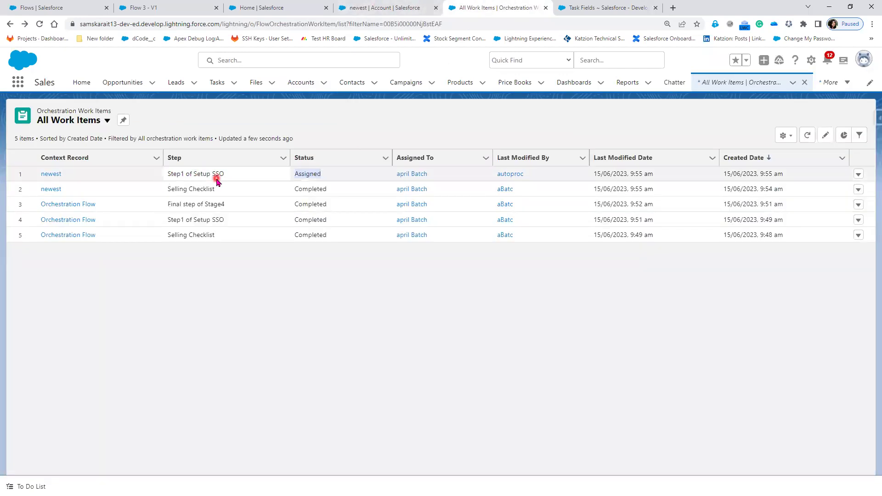
click(40, 25)
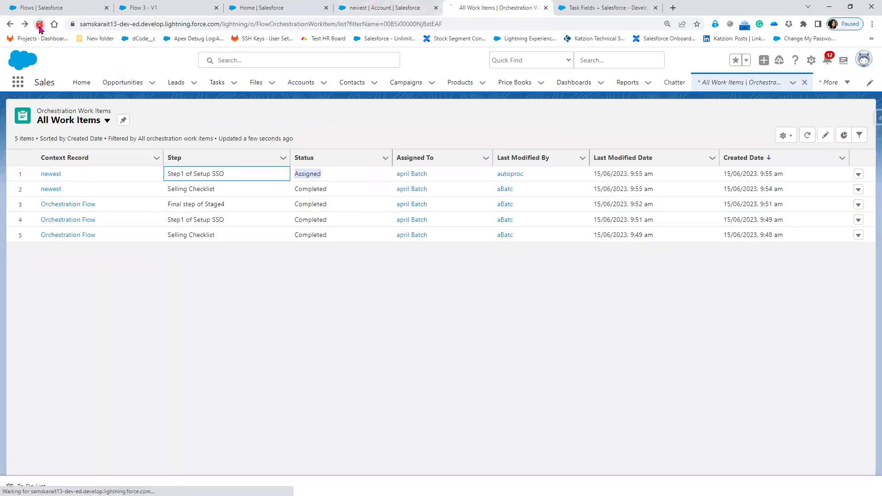
click(198, 177)
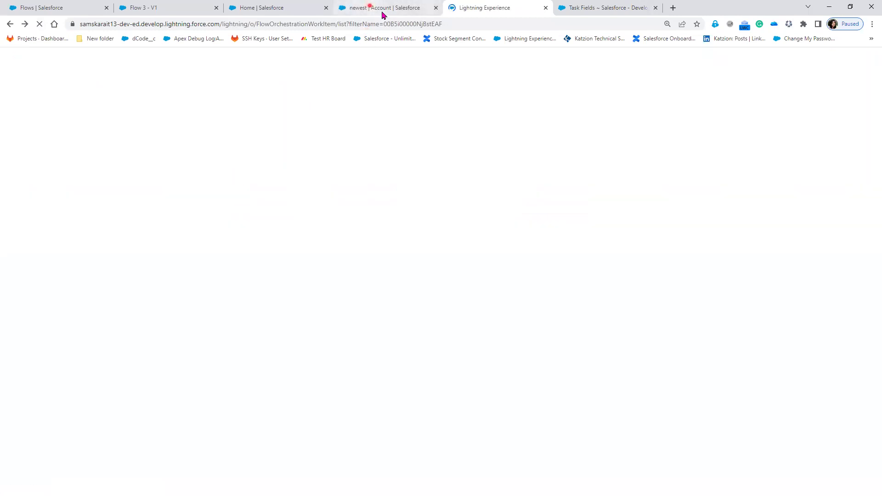
- Move the Setup SSO work item on to its SSO-confirmation Screen2
click(380, 9)
click(468, 5)
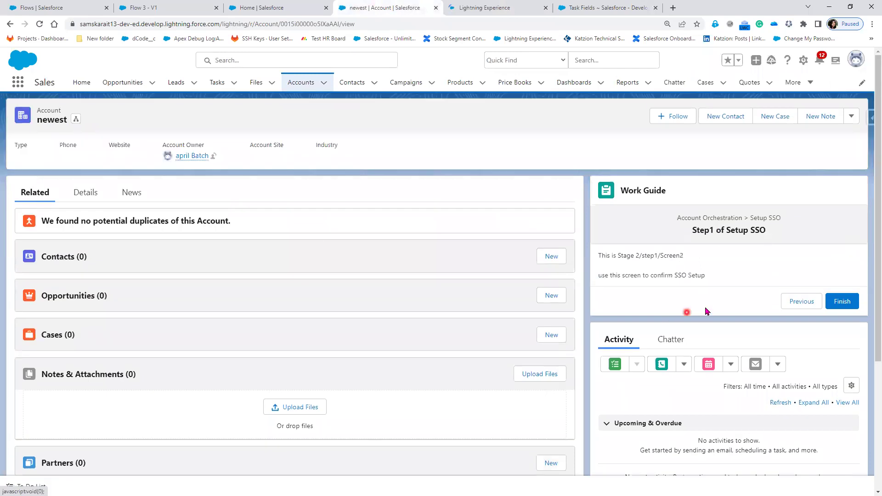
click(707, 308)
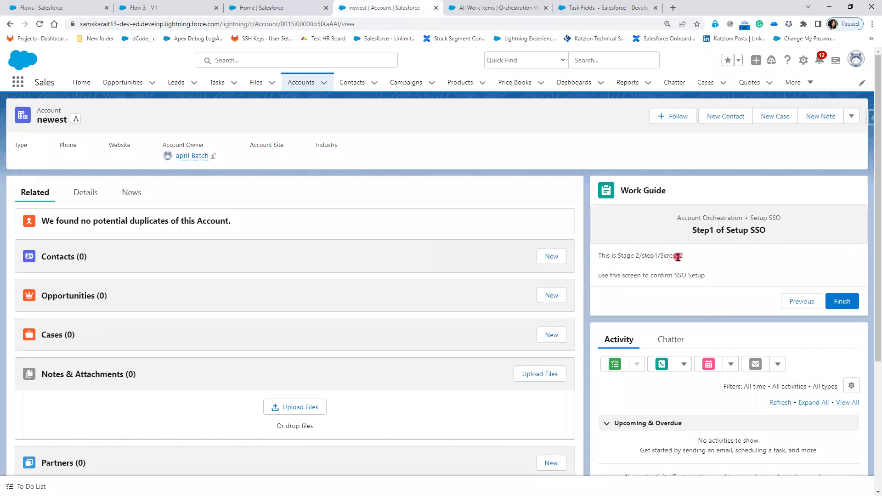
click(491, 10)
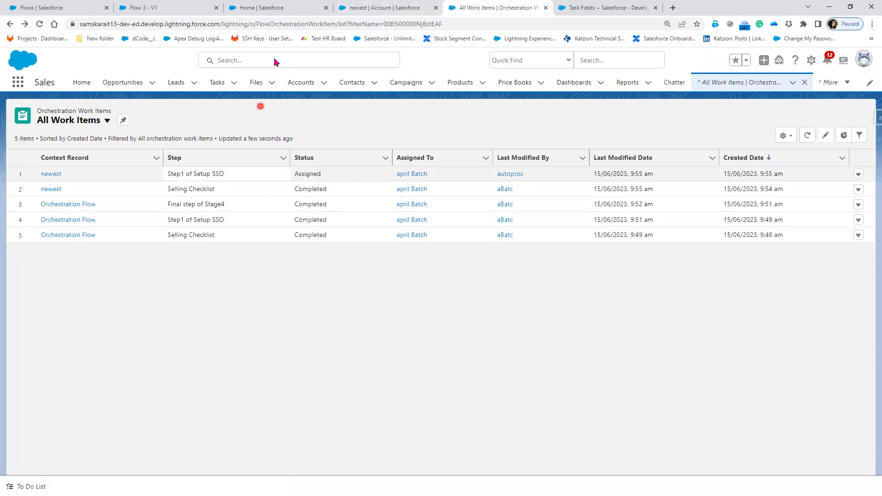
click(359, 17)
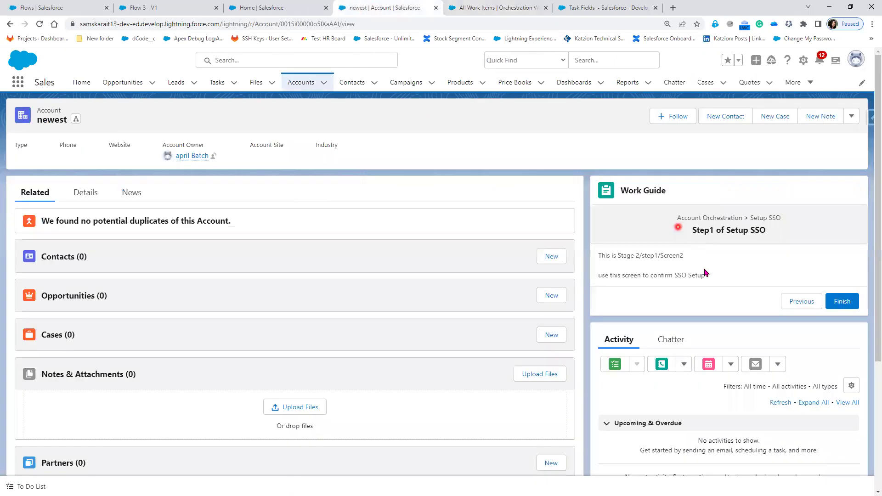
- Finish Setup SSO and refresh the list to see Final step of Stage4 assigned
click(846, 301)
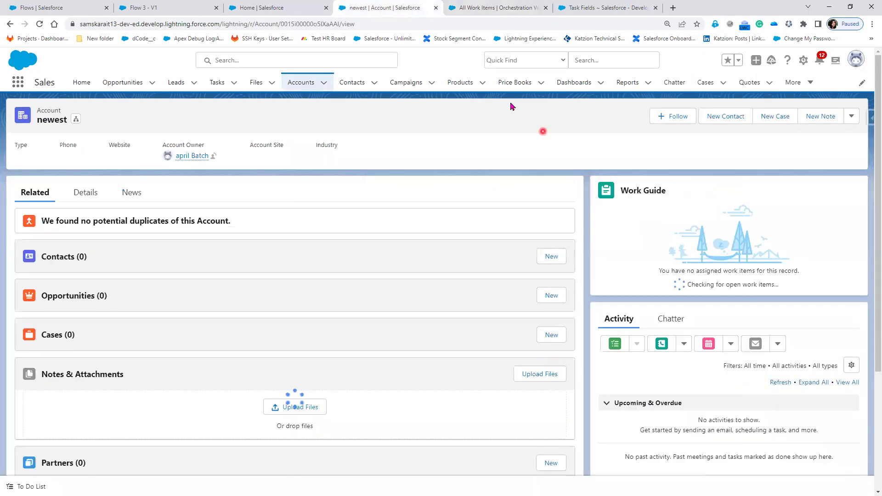
click(505, 8)
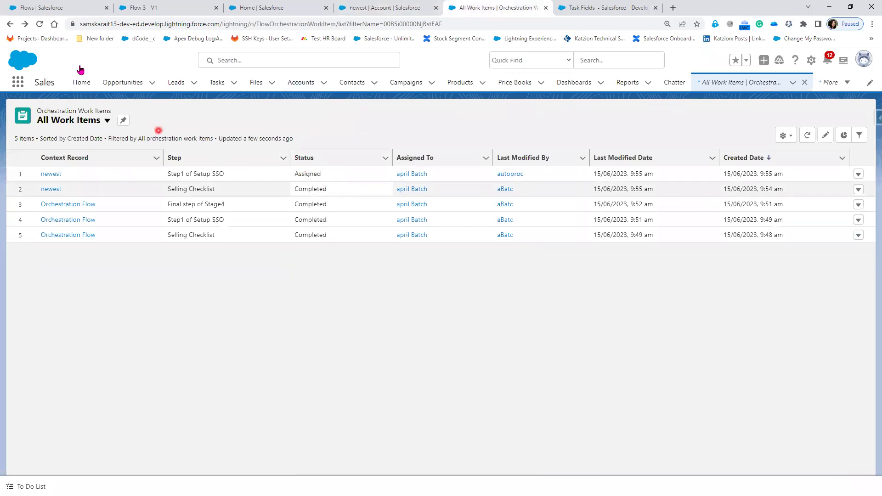
key(F5)
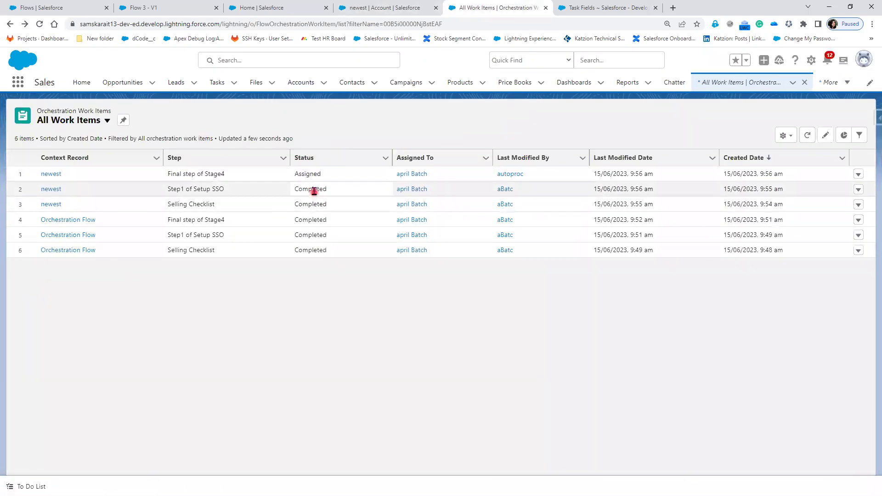
drag(296, 172, 326, 175)
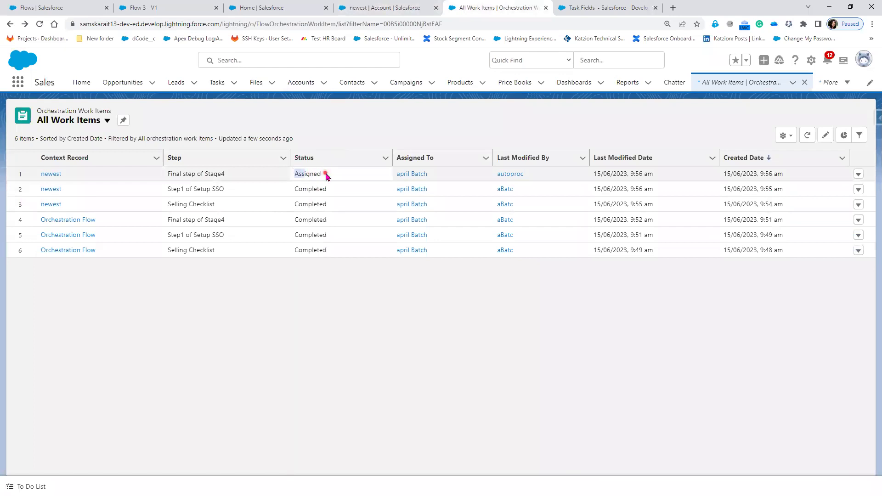
click(245, 175)
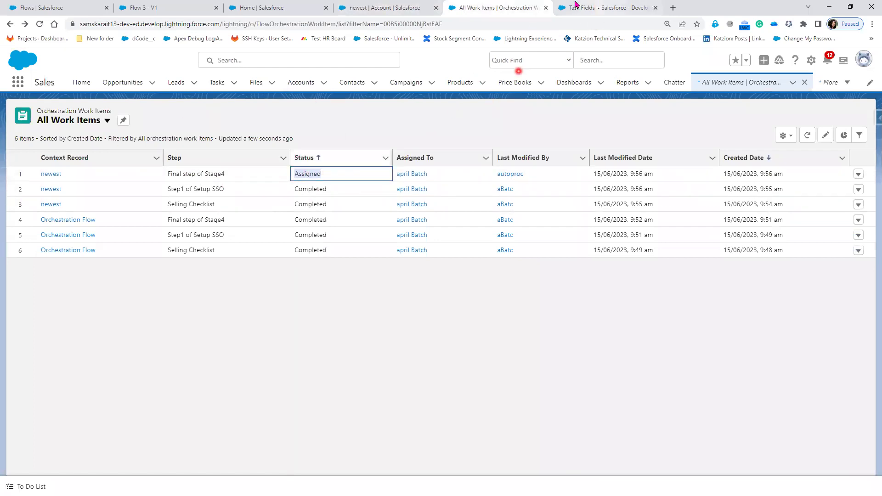
- Glance at the task fields page, then duplicate the work items browser tab
click(589, 6)
click(499, 7)
right_click(504, 6)
click(540, 78)
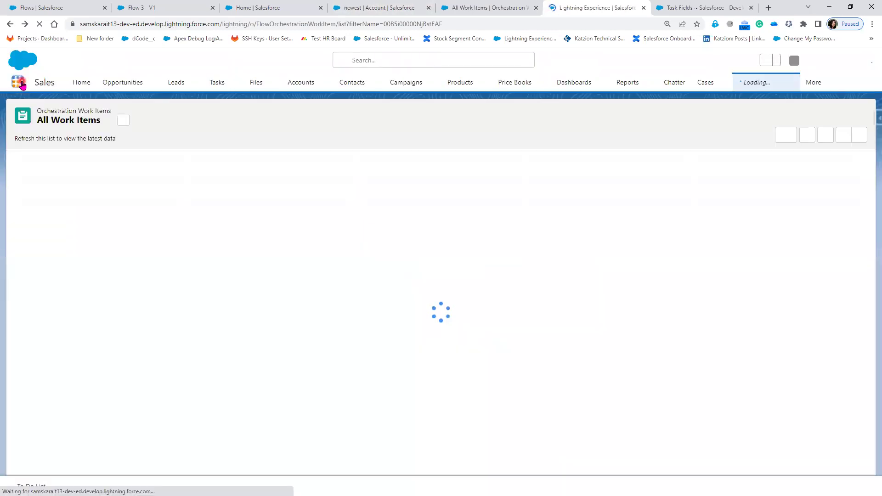
- Find Orchestration Runs via an 'orch' app search and highlight the Completed run's status and name
click(19, 82)
text(orche)
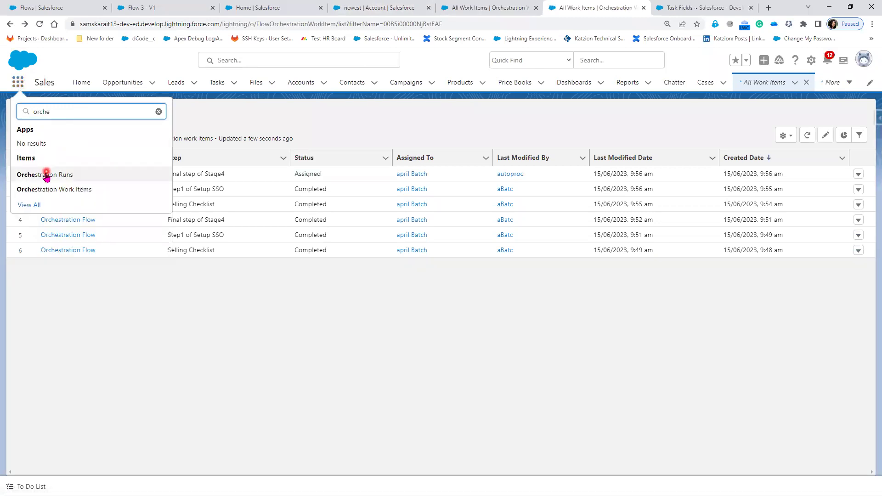
click(46, 174)
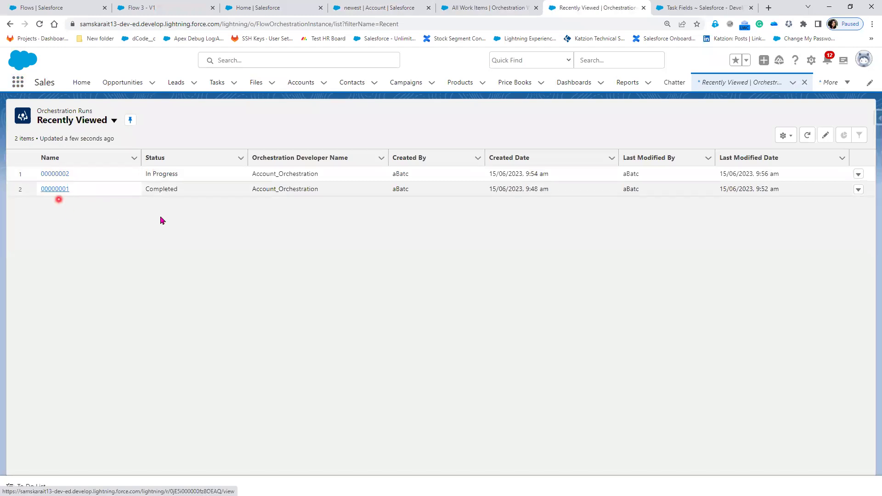
drag(153, 190, 185, 189)
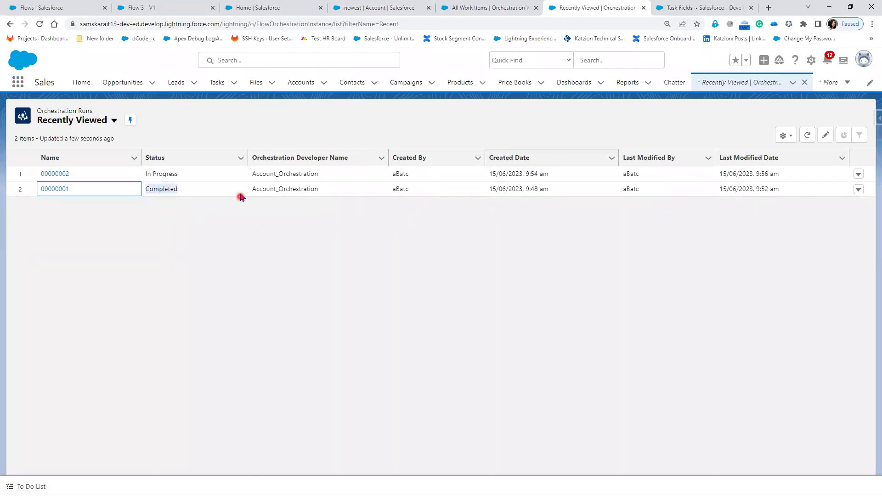
mouse_move(252, 189)
mouse_down()
mouse_move(331, 189)
mouse_move(325, 195)
mouse_up()
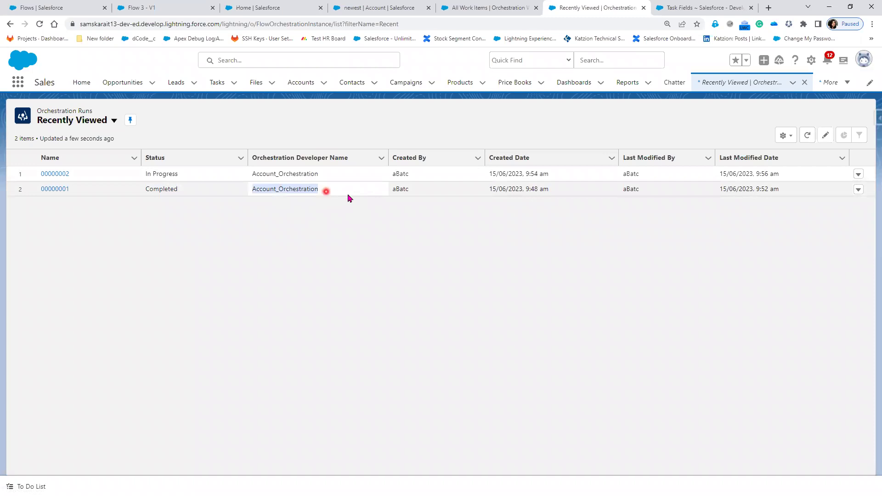
- Inspect the runs list and search it for 'Scheduled'
click(402, 191)
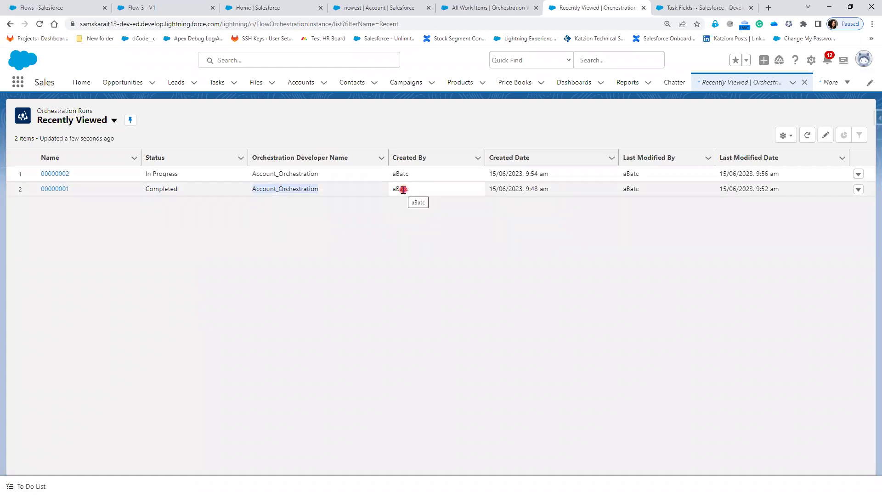
click(507, 195)
click(184, 190)
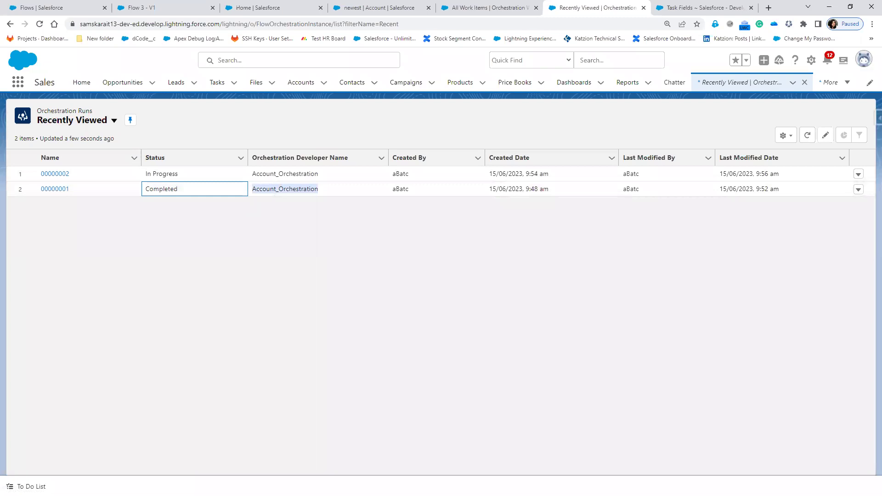
click(157, 117)
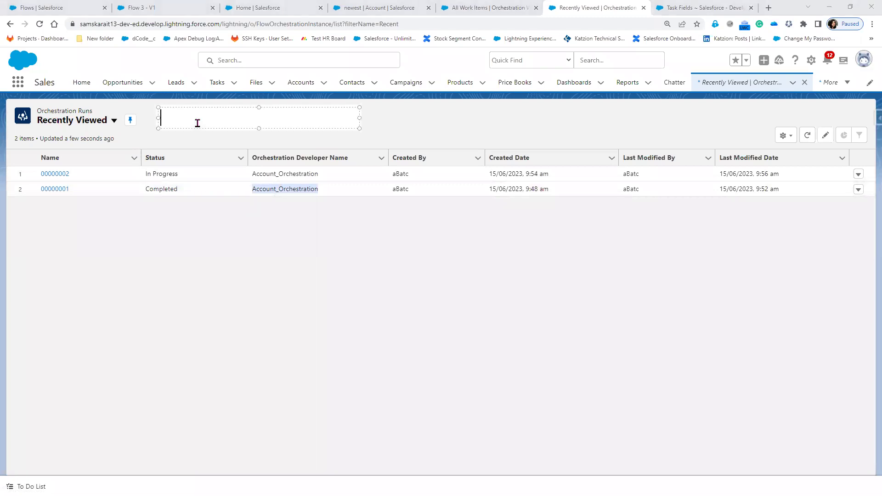
text(Scheduled)
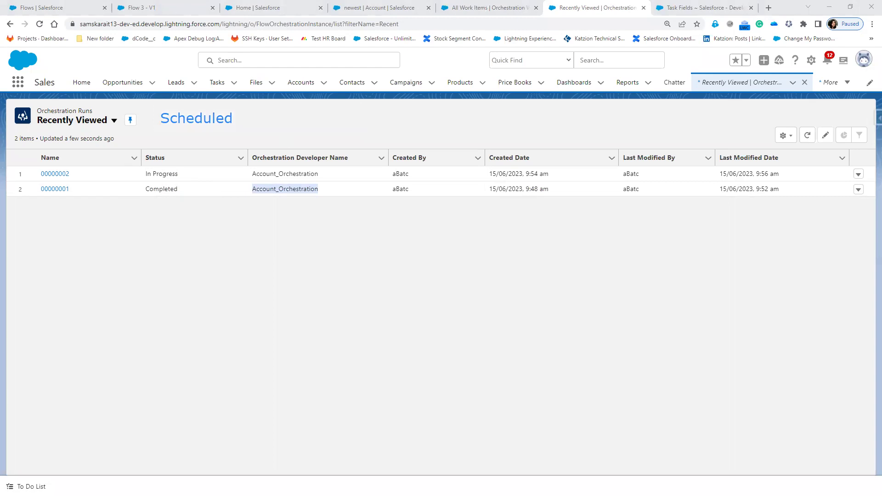
- On the newest account, dismiss the notice and finish the Final step of Stage4 work item
click(379, 8)
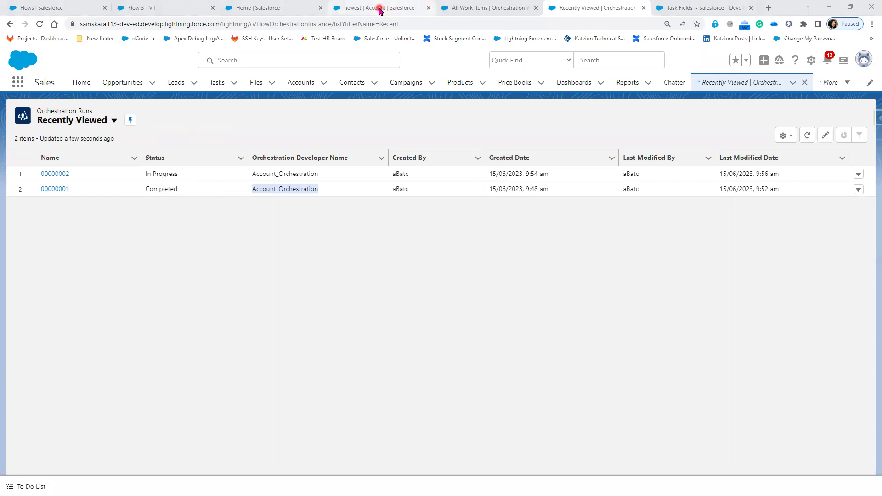
click(840, 238)
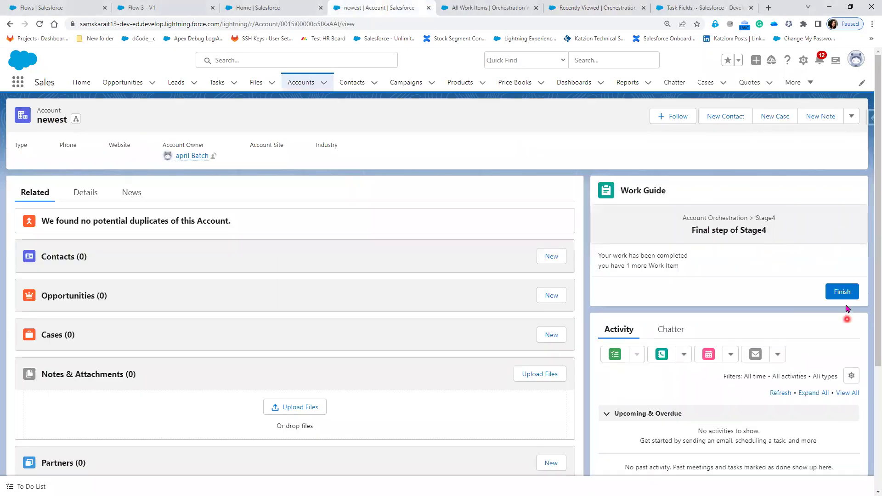
click(844, 294)
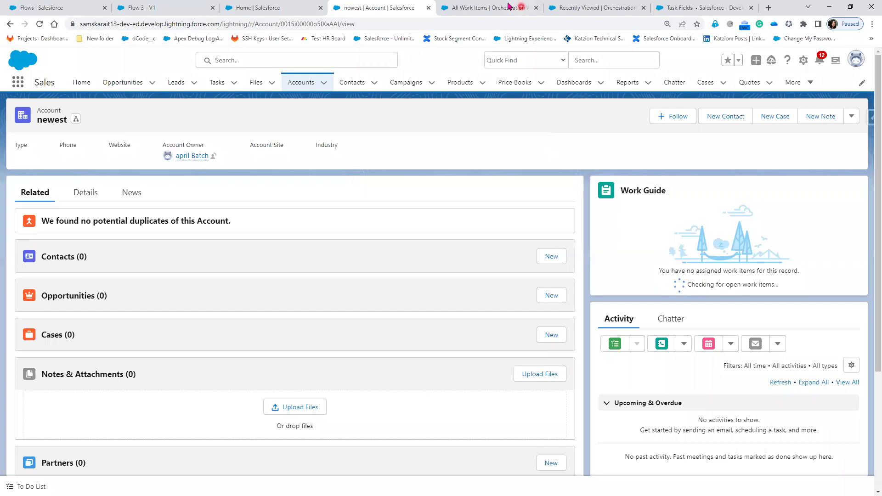
- Refresh the Orchestration Runs list to see run 00000002 now Completed
click(581, 8)
click(38, 24)
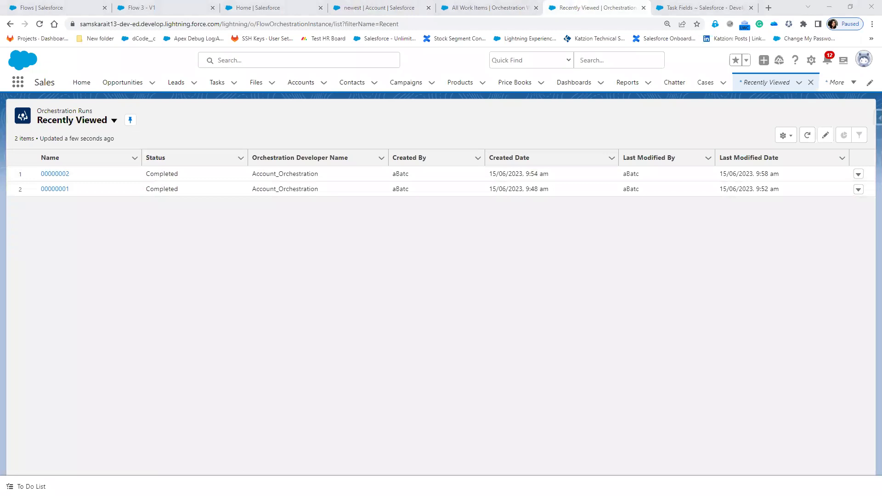
click(374, 9)
- Open the Flow 3 - V1 flow from Salesforce Home, then close it
click(285, 13)
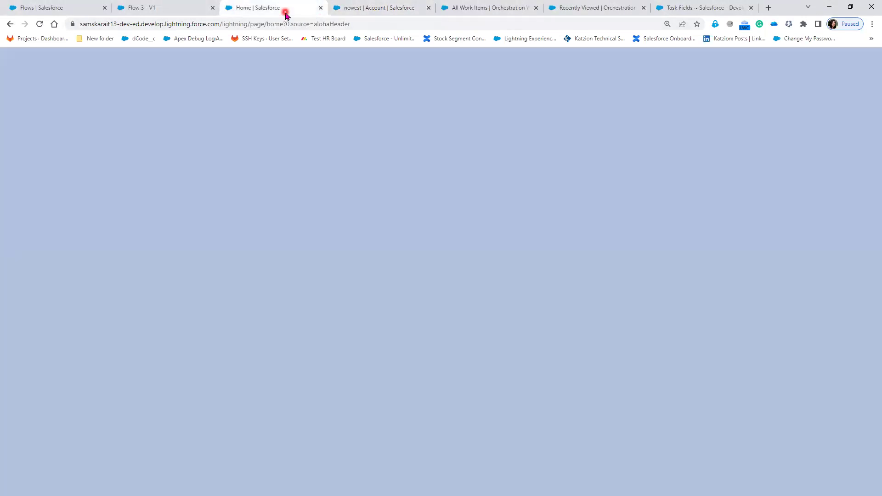
click(173, 14)
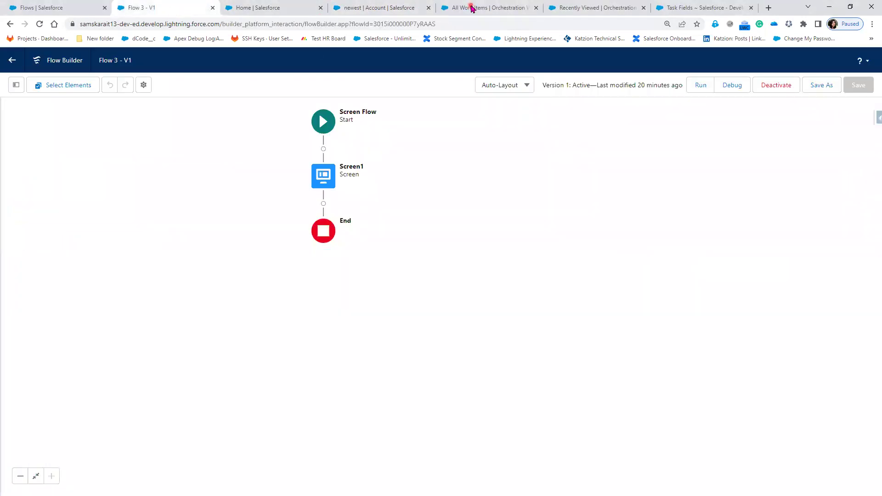
click(472, 8)
click(213, 7)
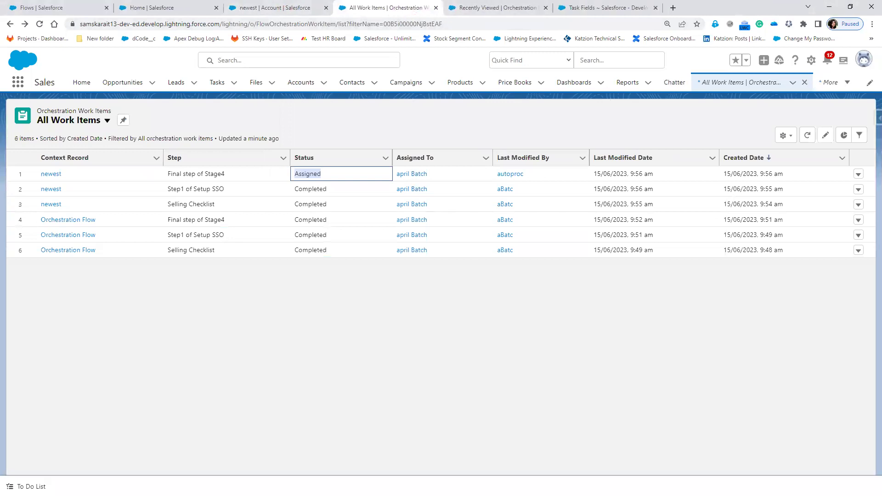
- Pan Account Orchestration to the empty Stage3, view its step options, and minimize Flow Builder
key(alt+Tab)
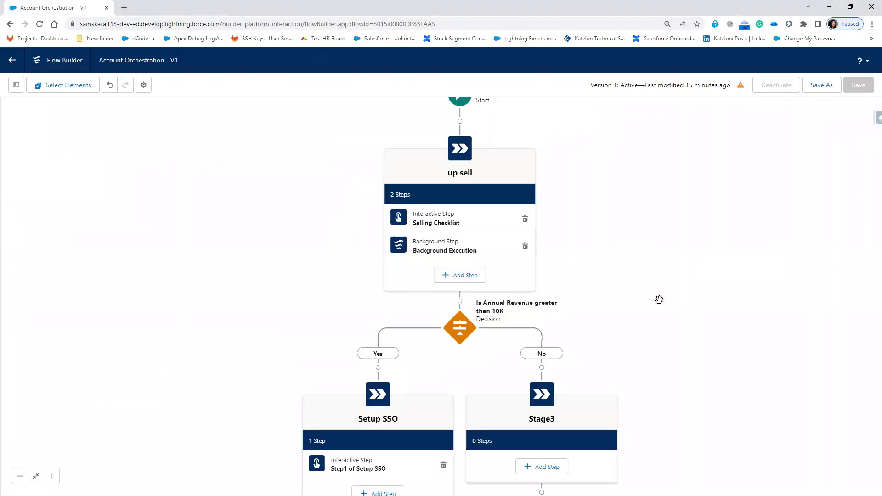
drag(670, 431, 523, 245)
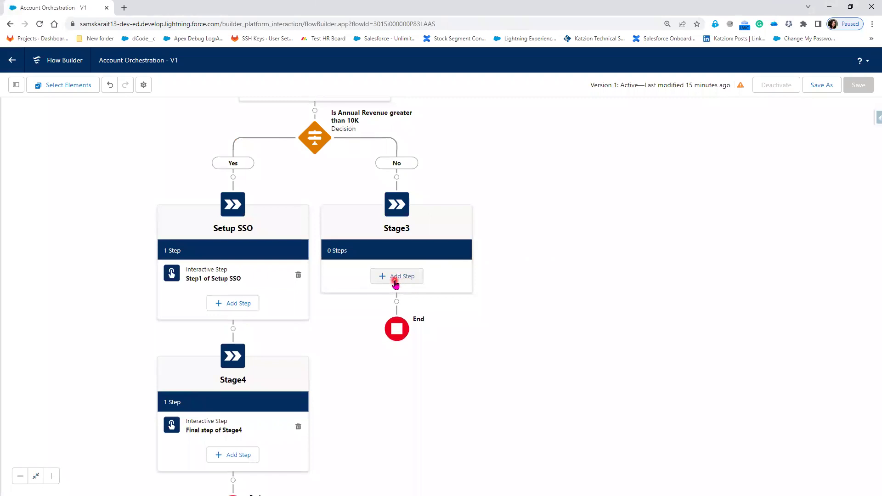
click(395, 282)
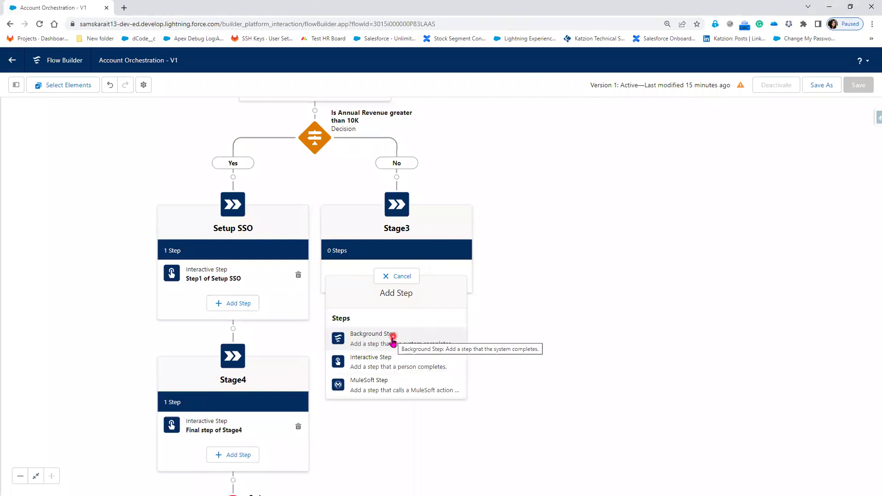
click(832, 8)
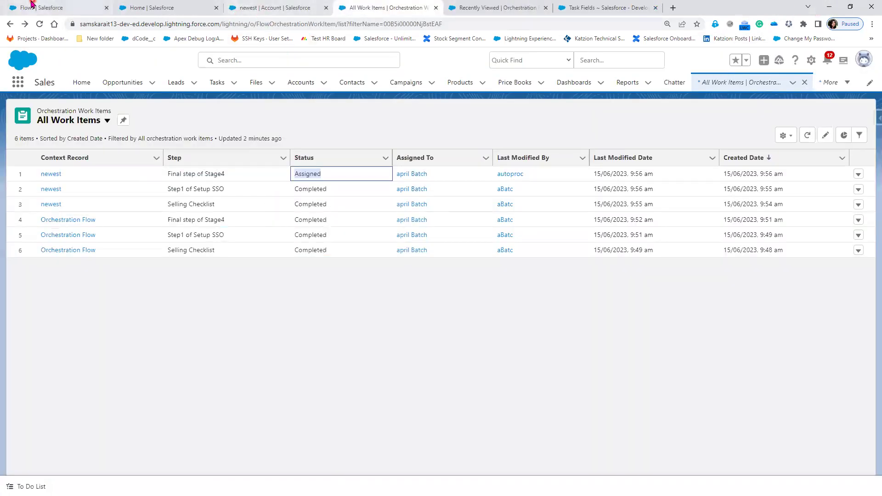
click(32, 5)
- Create a new Autolaunched Flow (No Trigger) and minimize Paint to return to Flow Builder
click(846, 117)
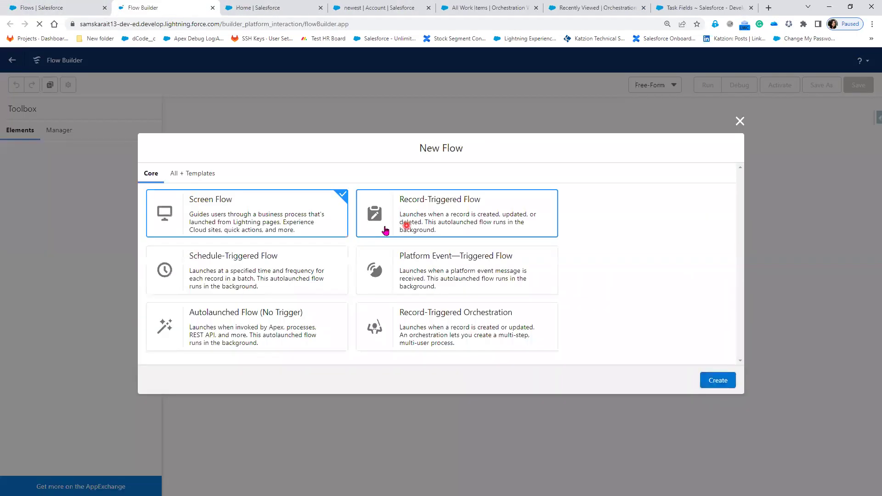
click(284, 336)
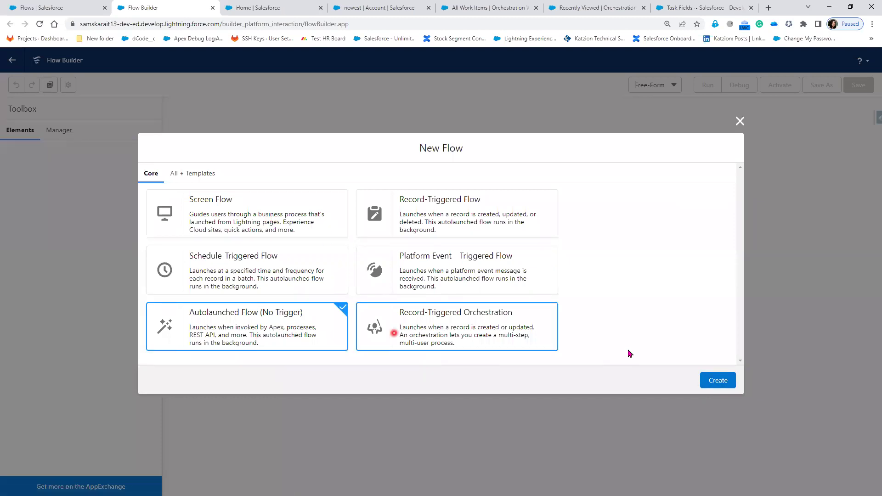
click(721, 385)
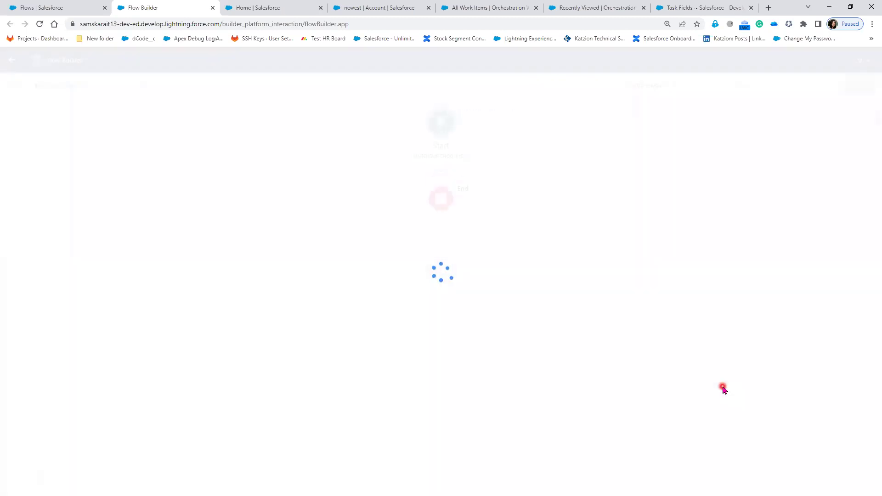
click(442, 179)
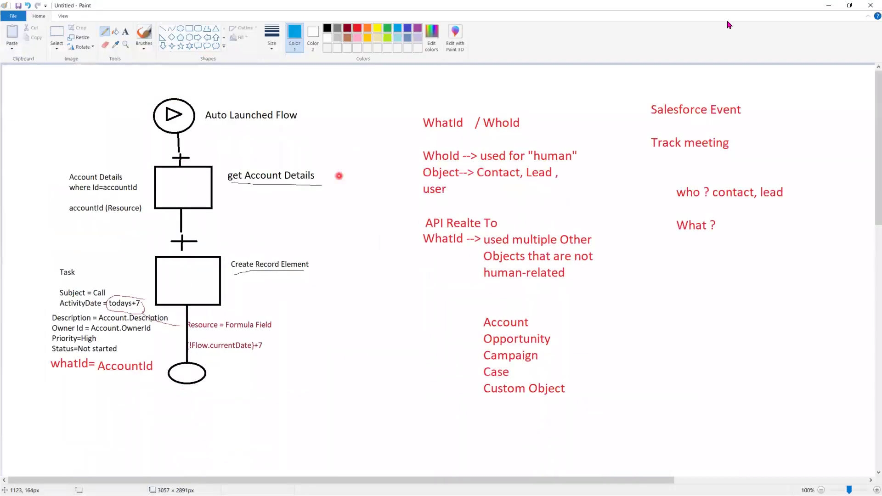
click(827, 6)
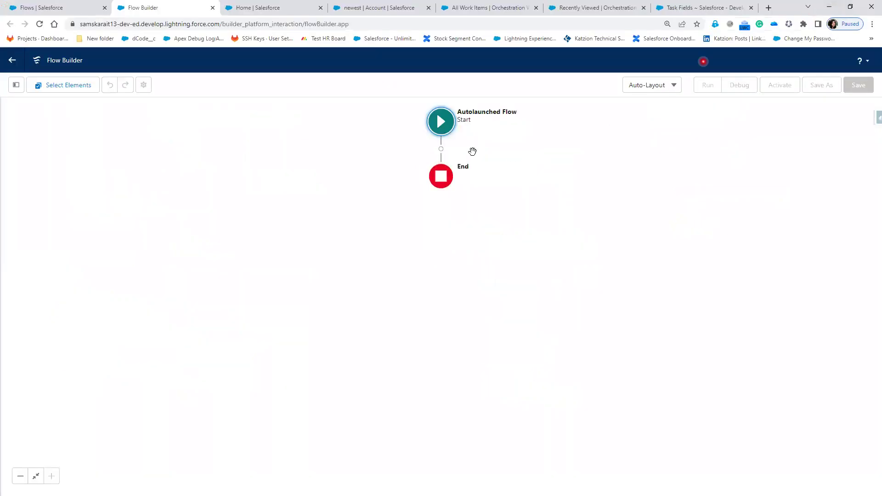
- Add a Get Records element labelled 'Get Account Details' querying Account, filtered on Id
click(442, 151)
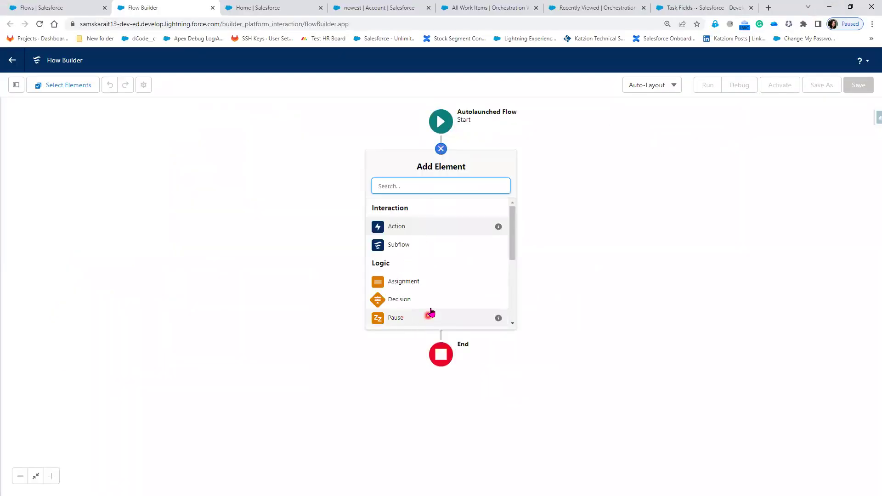
scroll(429, 310, down, 3)
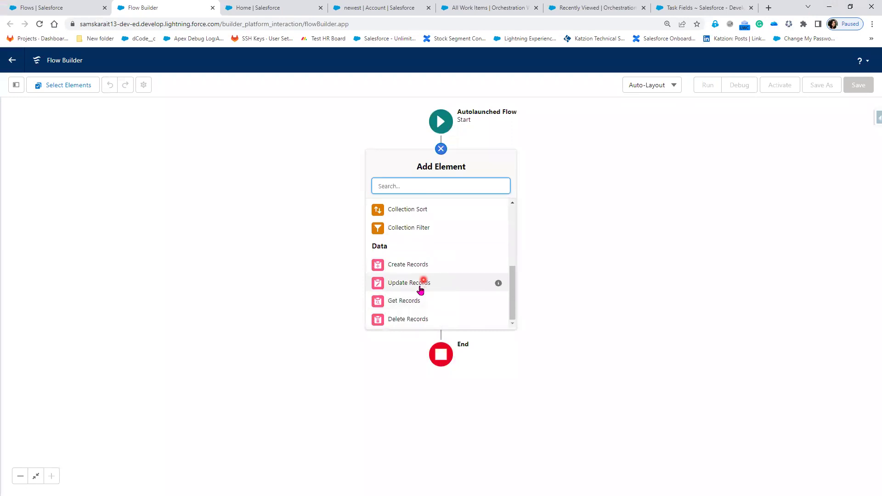
click(421, 299)
click(321, 222)
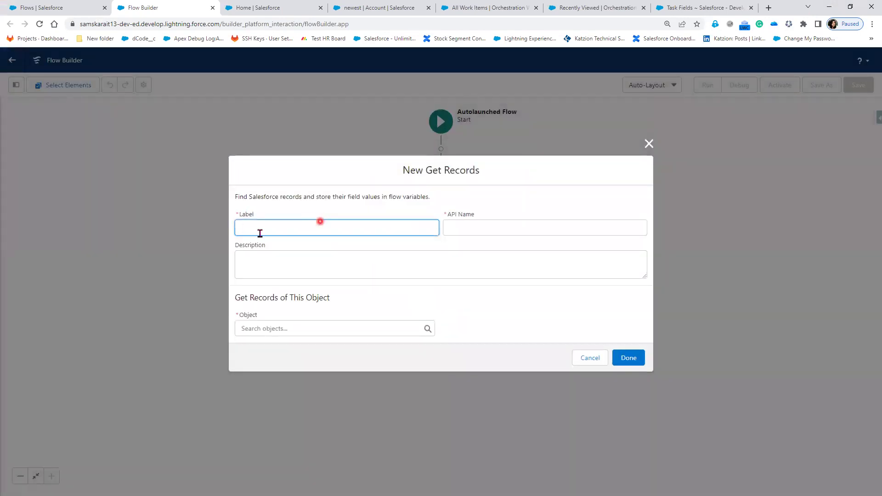
click(390, 217)
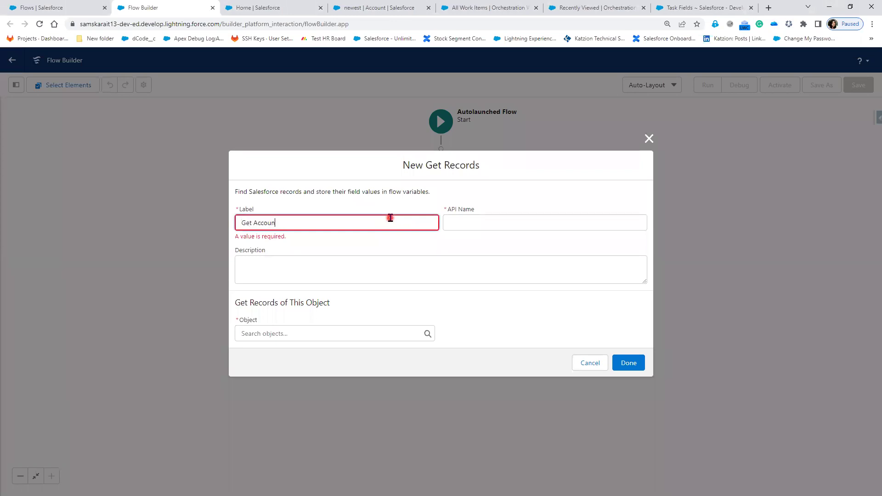
text(Get Account Details)
key(Tab)
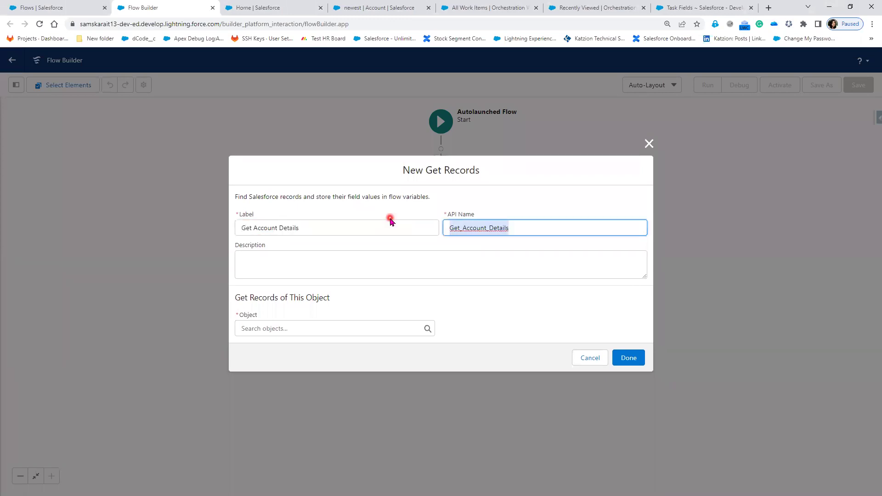
click(327, 325)
text(Account)
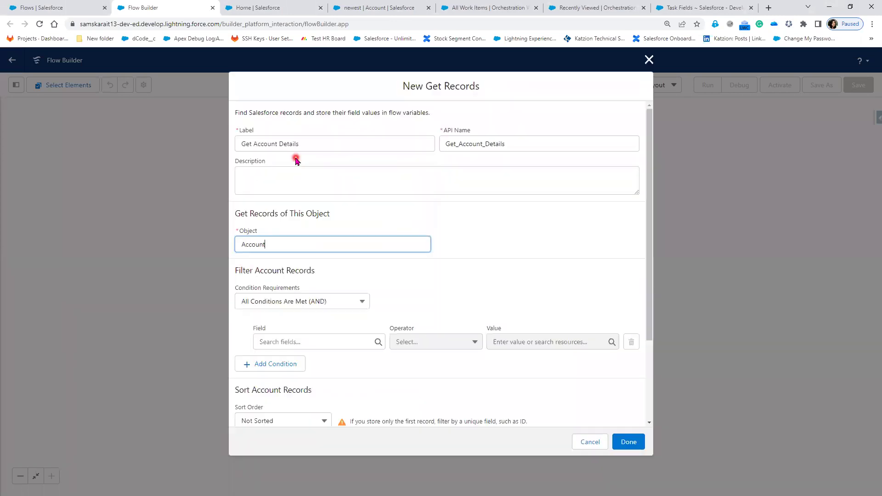
click(295, 156)
click(316, 341)
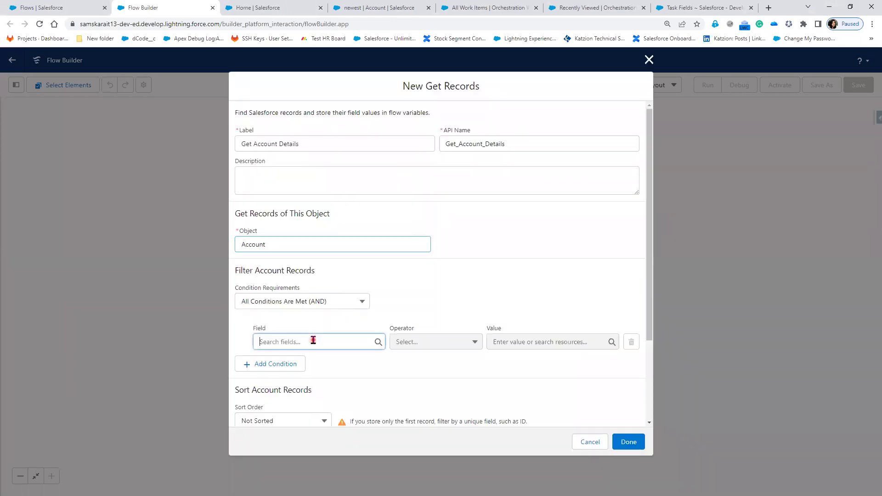
text(Id)
key(Return)
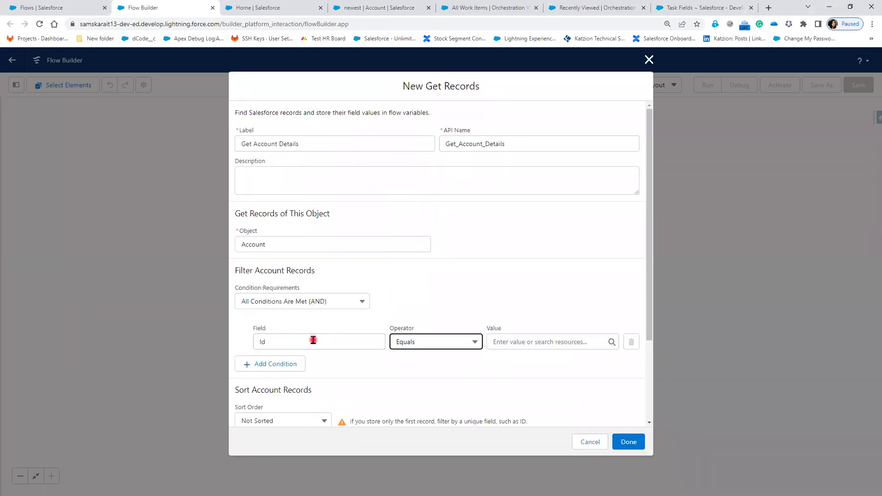
- Set the Id filter to a new Text input variable accountid and finish the element
click(559, 343)
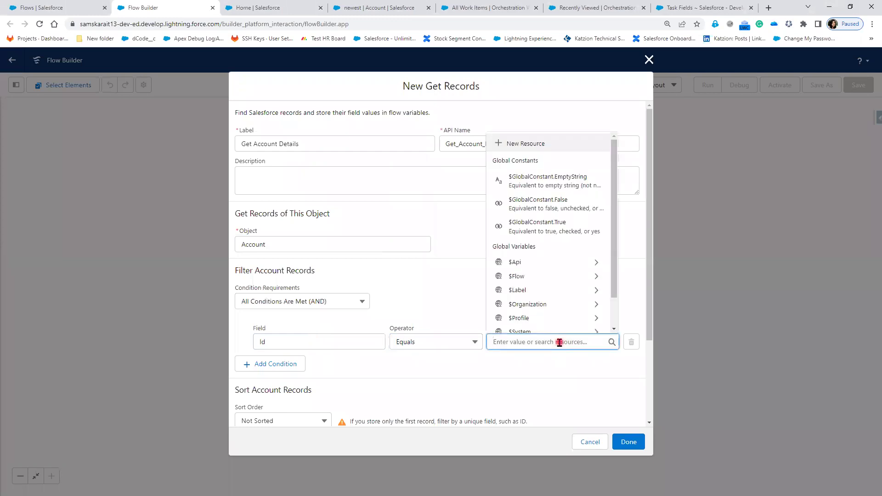
click(546, 143)
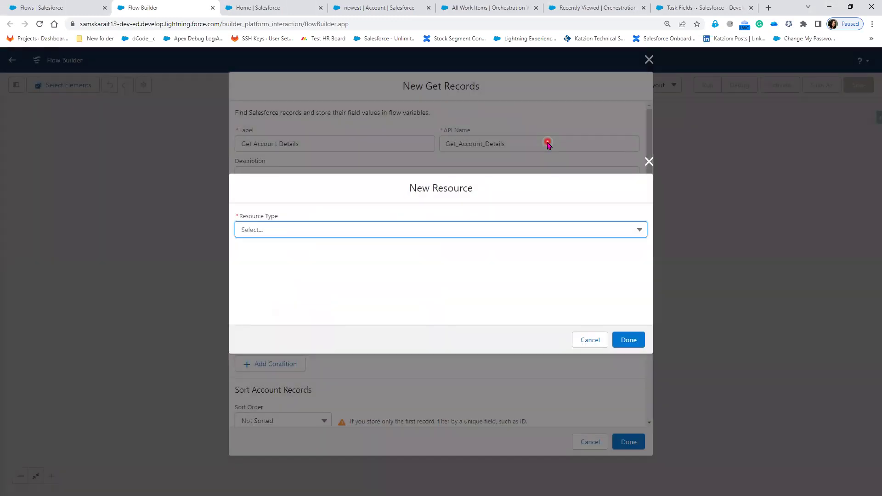
click(421, 228)
click(378, 257)
click(326, 252)
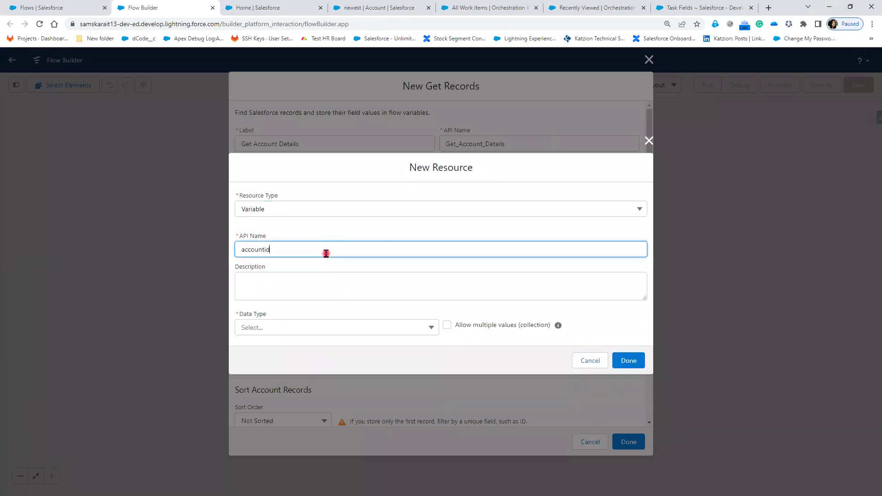
click(324, 328)
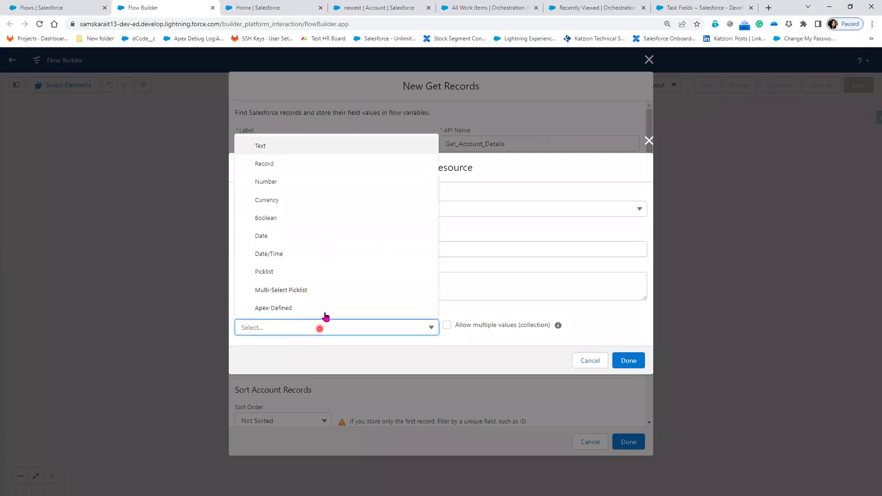
click(301, 153)
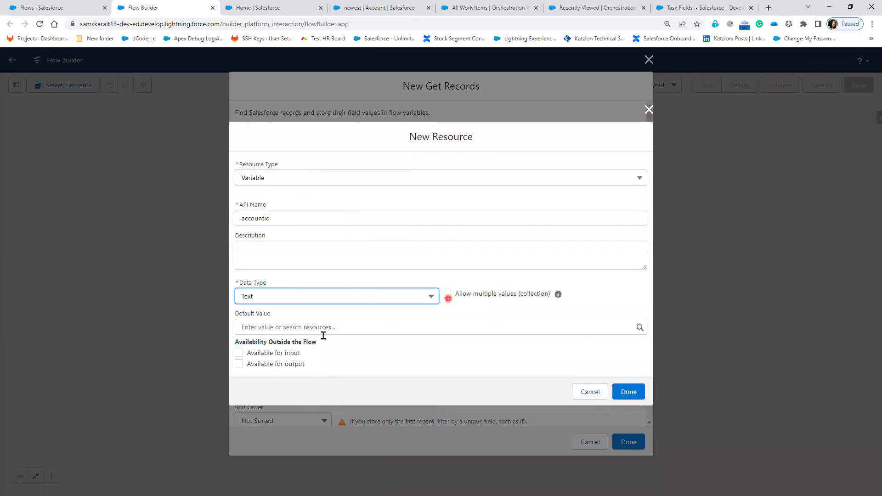
click(251, 353)
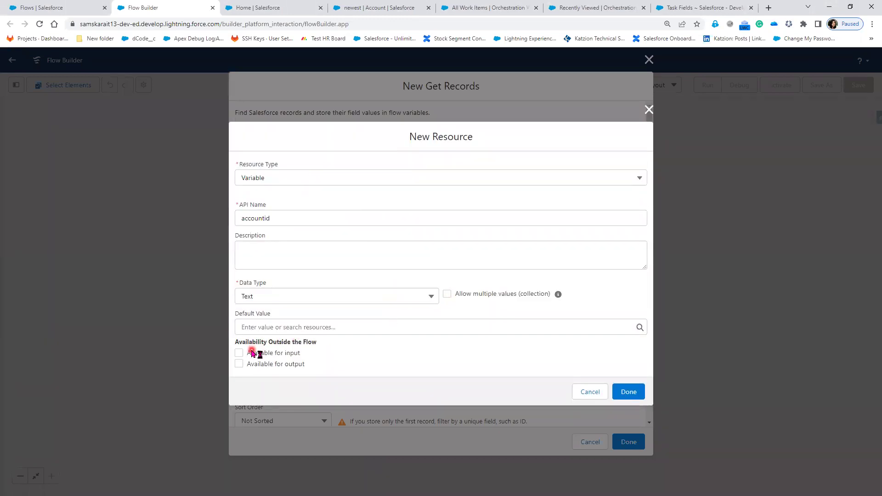
click(618, 392)
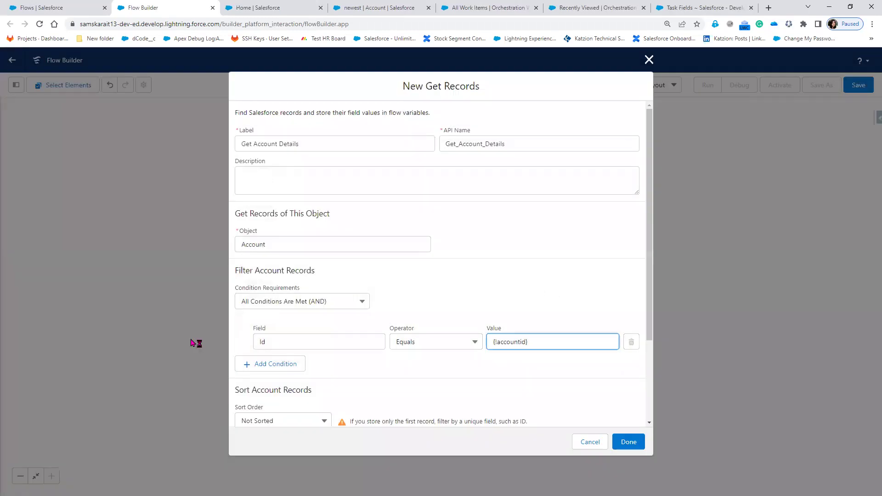
scroll(417, 399, down, 3)
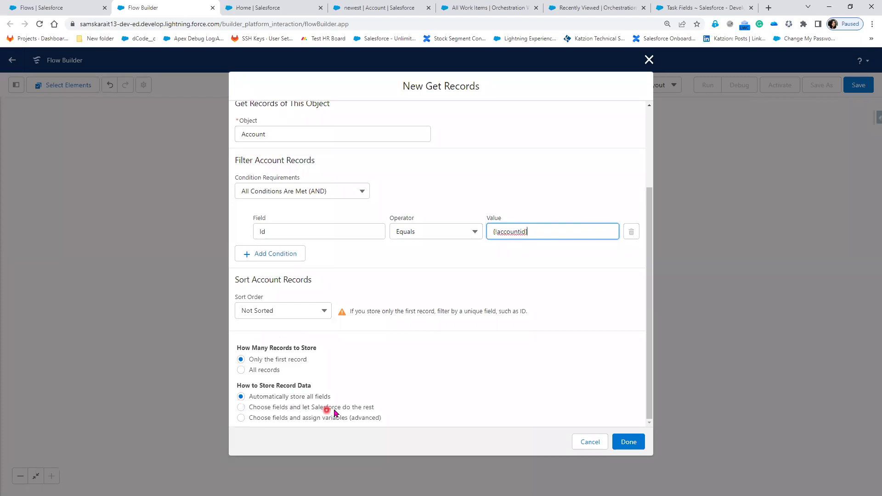
click(636, 444)
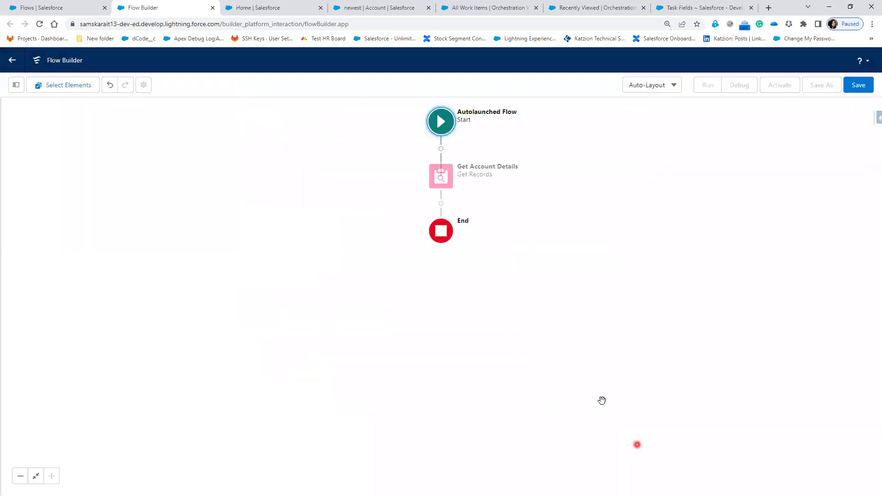
- Add a 'Create Task' Create Records element for one Task, using separate resources and literal values
click(442, 204)
scroll(423, 336, down, 3)
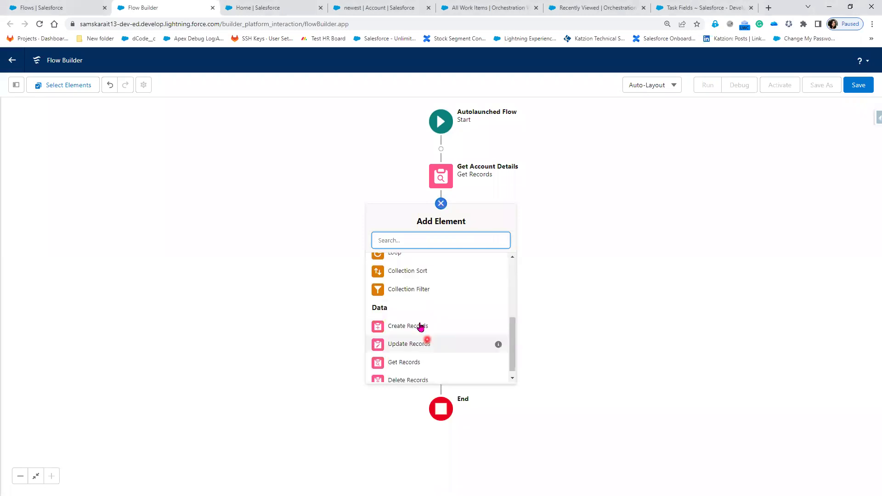
click(420, 327)
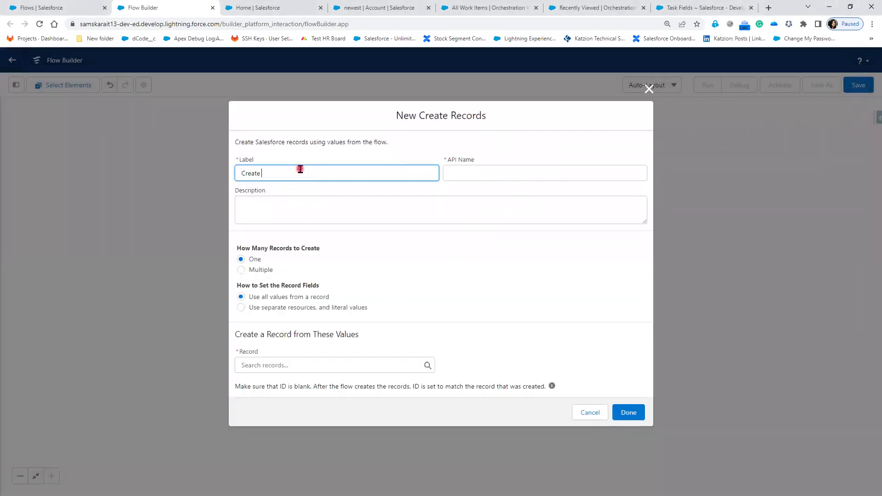
key(Tab)
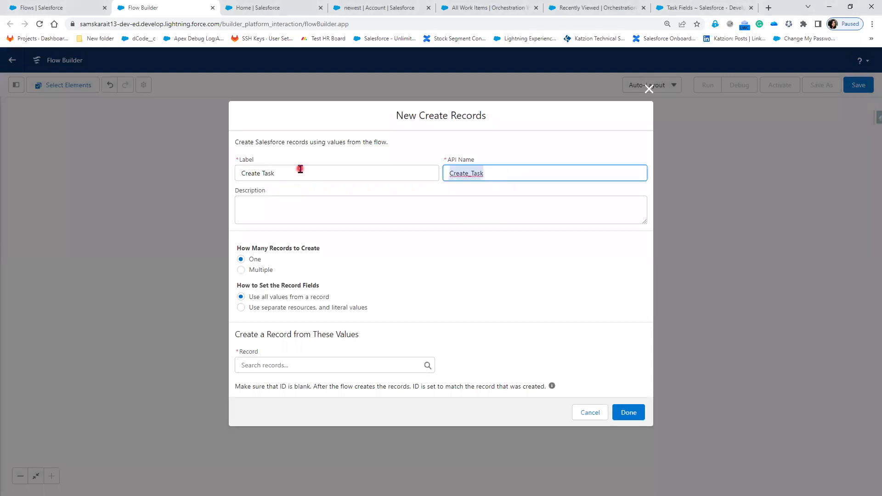
click(302, 306)
click(306, 372)
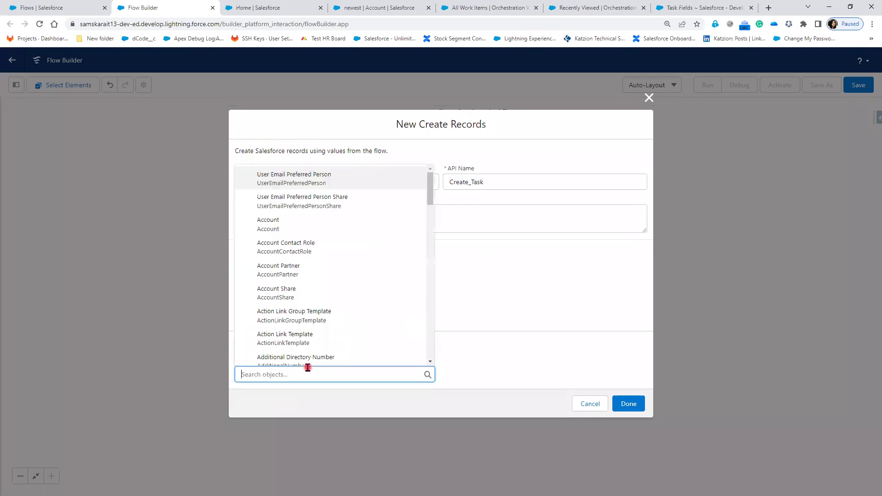
text(Task)
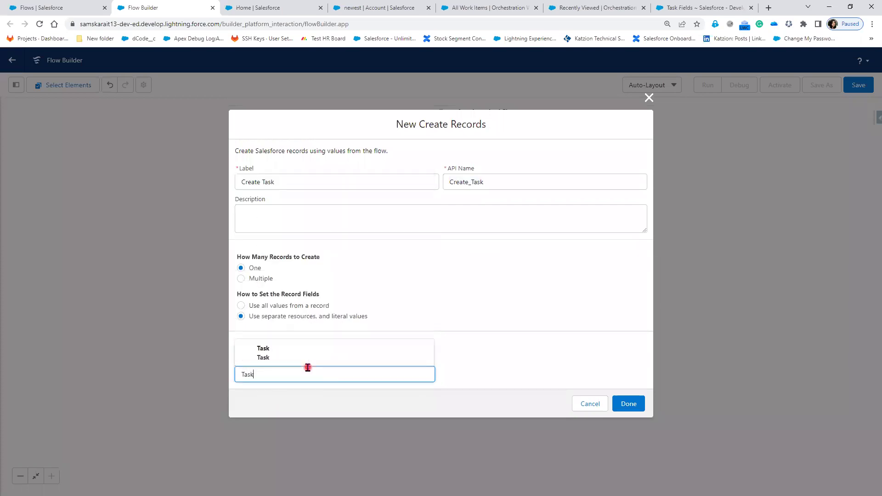
click(305, 355)
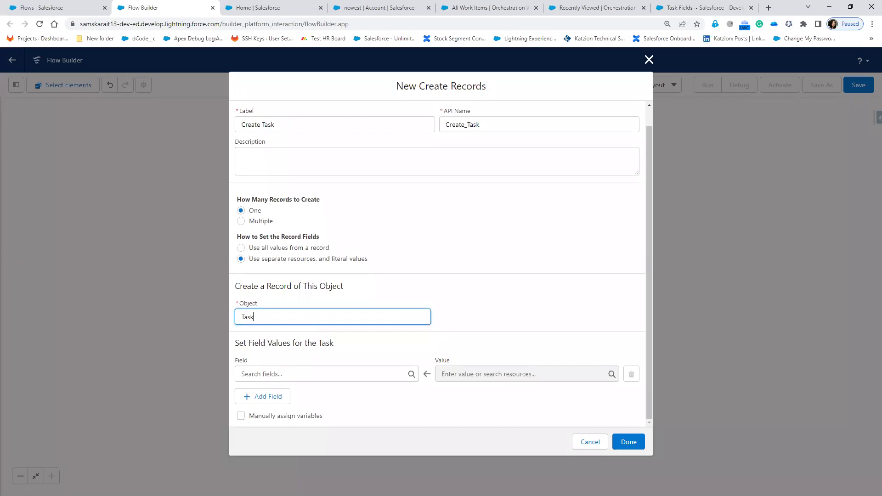
click(253, 317)
click(344, 378)
- Map the task's Subject to Call and WhatId to the accountid variable
text(Sub)
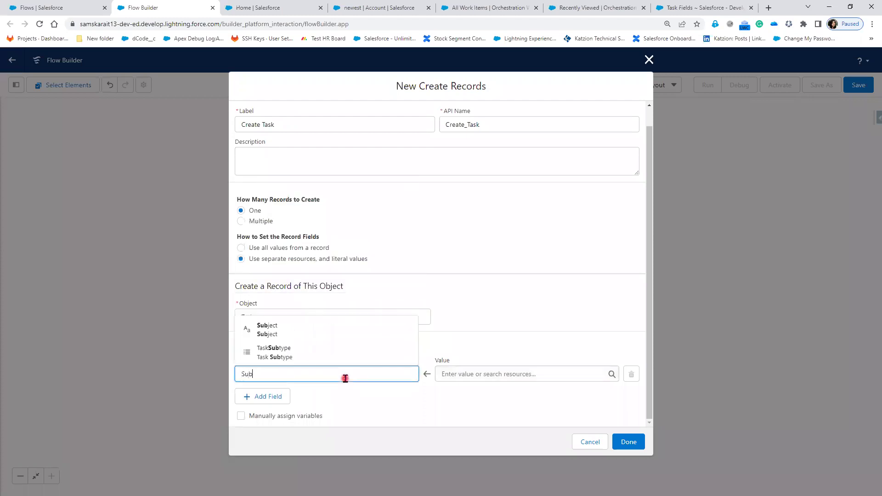
text(je)
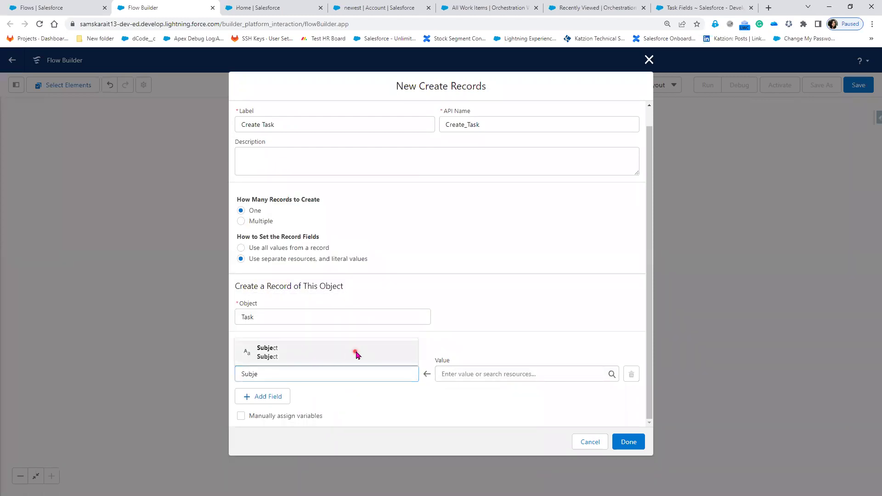
click(357, 354)
click(477, 375)
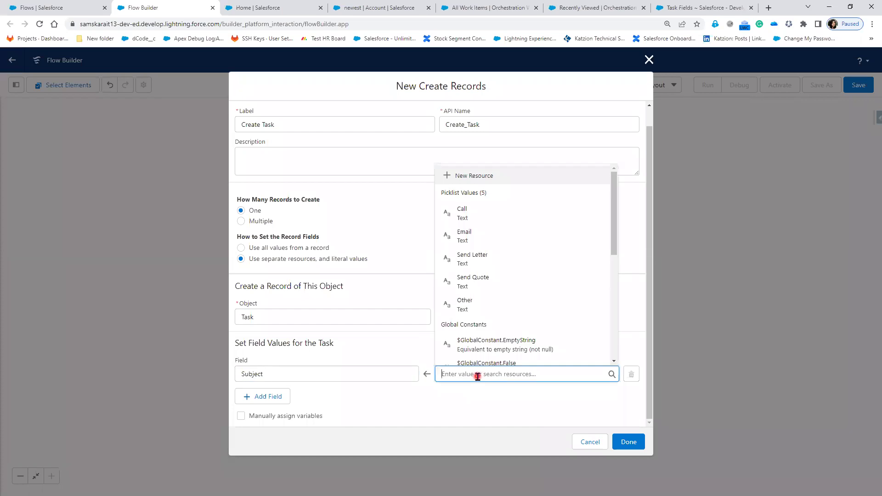
text(Call)
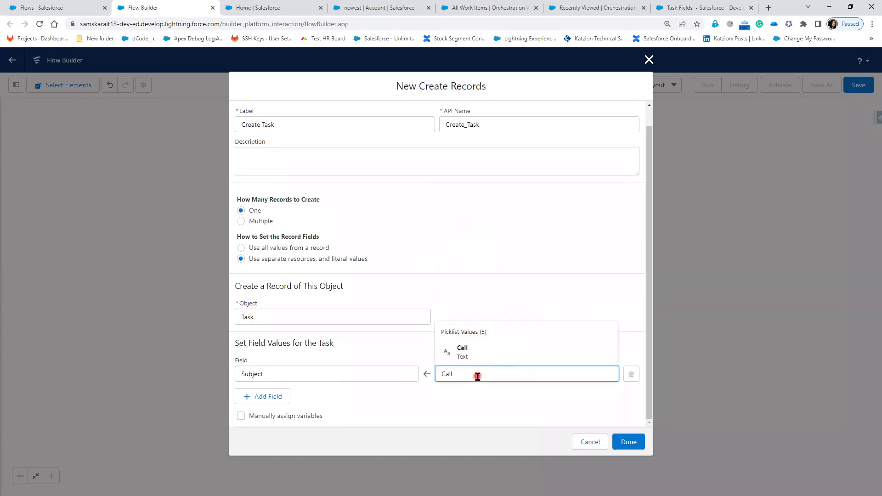
click(488, 353)
click(264, 397)
click(270, 404)
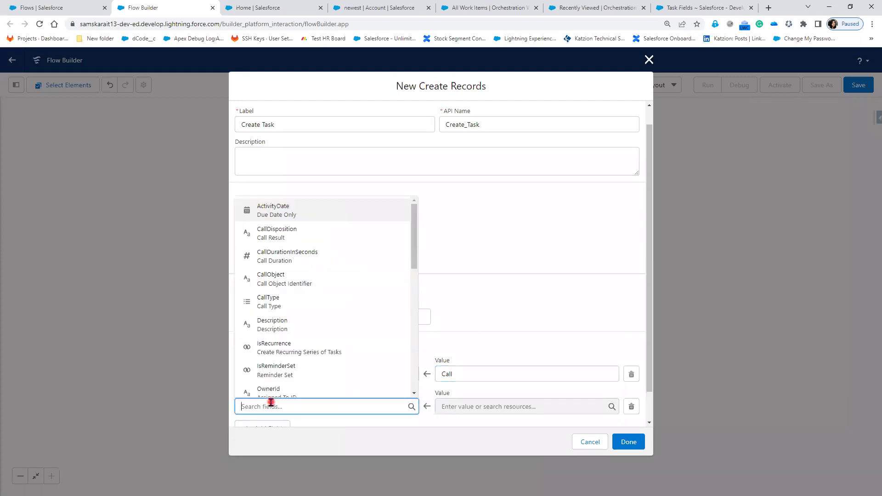
text(What)
click(303, 389)
click(465, 408)
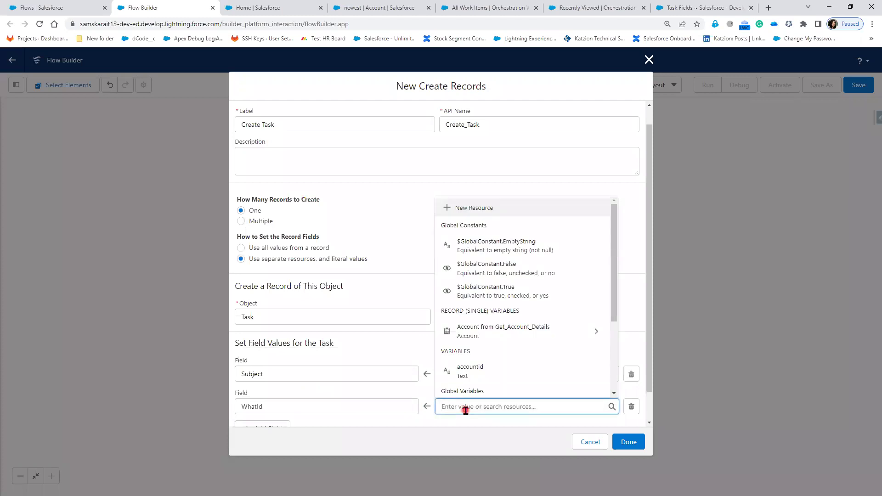
text(a)
click(492, 355)
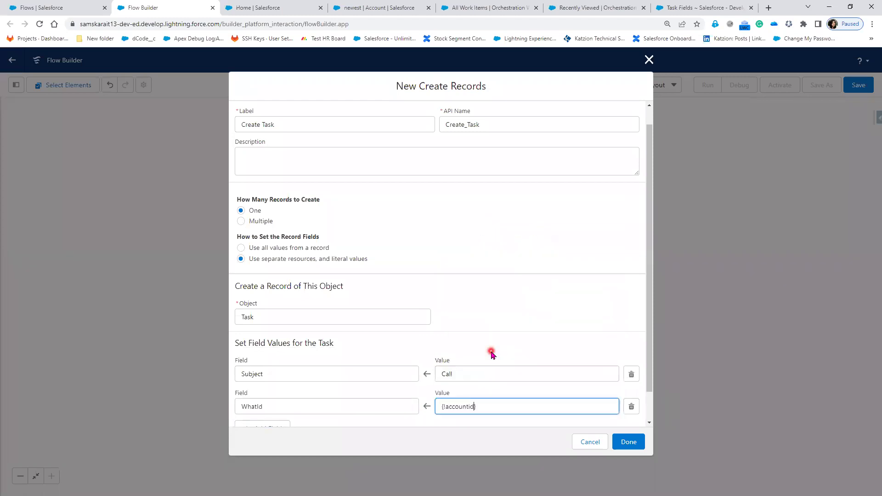
- Add Status = Not Started and Priority = High field rows to the task
scroll(407, 362, down, 1)
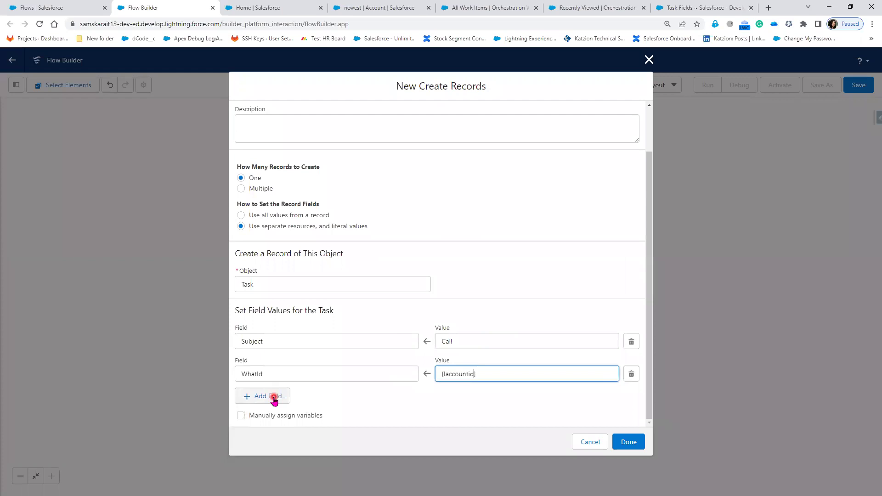
click(274, 401)
click(276, 405)
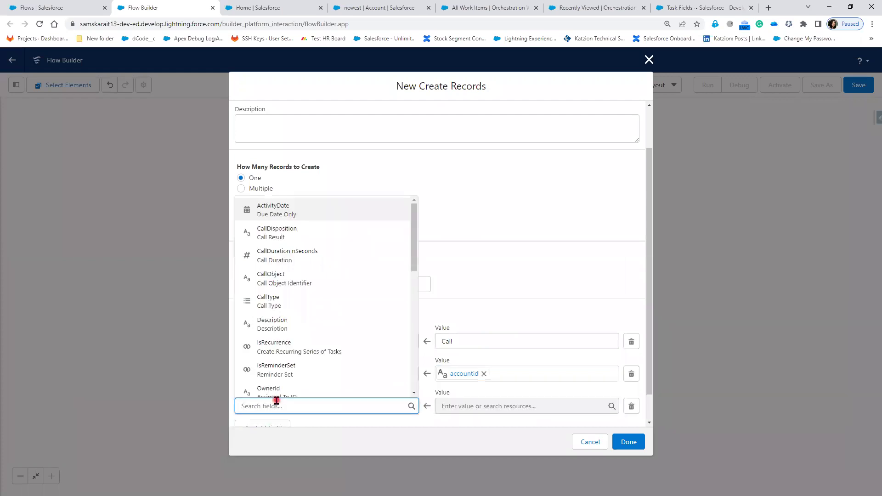
text(st)
click(280, 386)
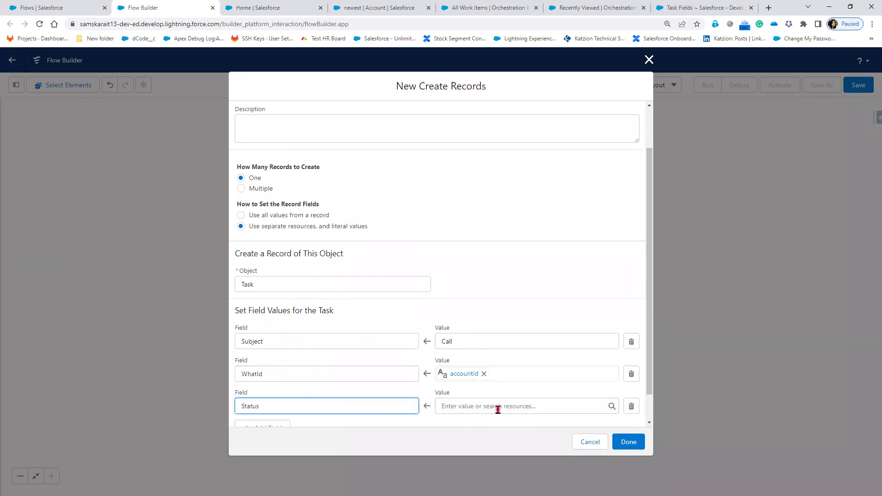
click(498, 408)
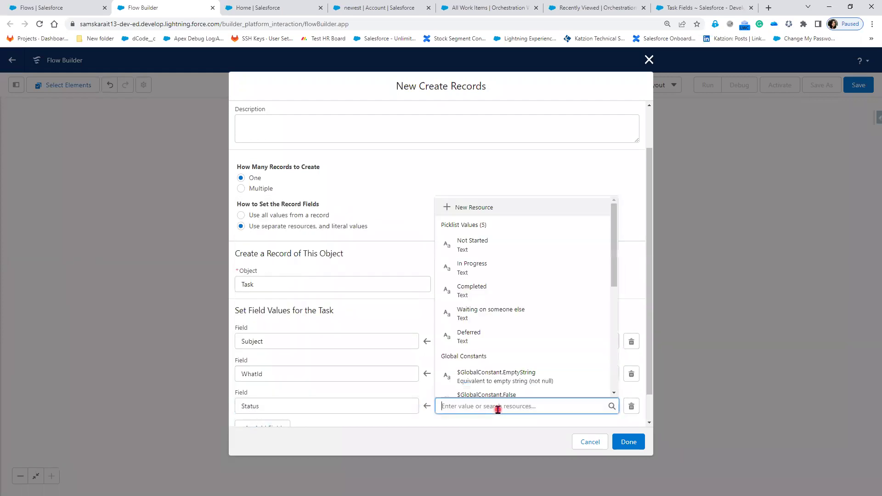
click(492, 244)
click(267, 427)
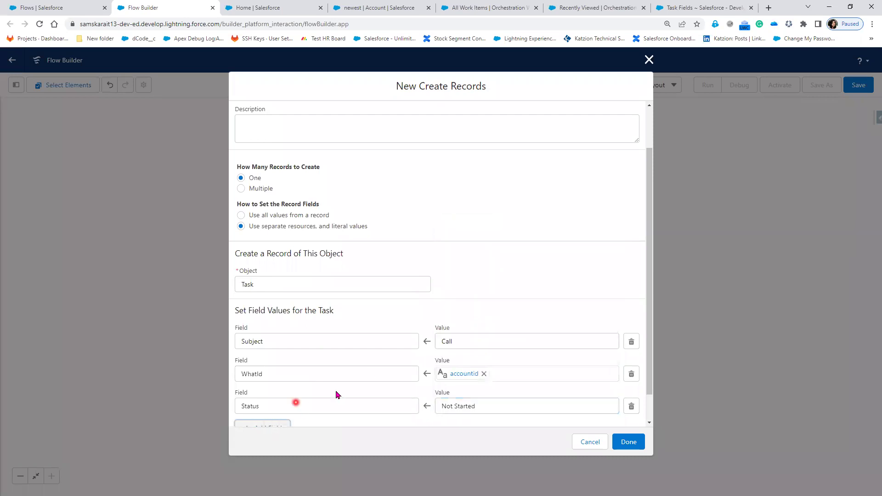
click(301, 375)
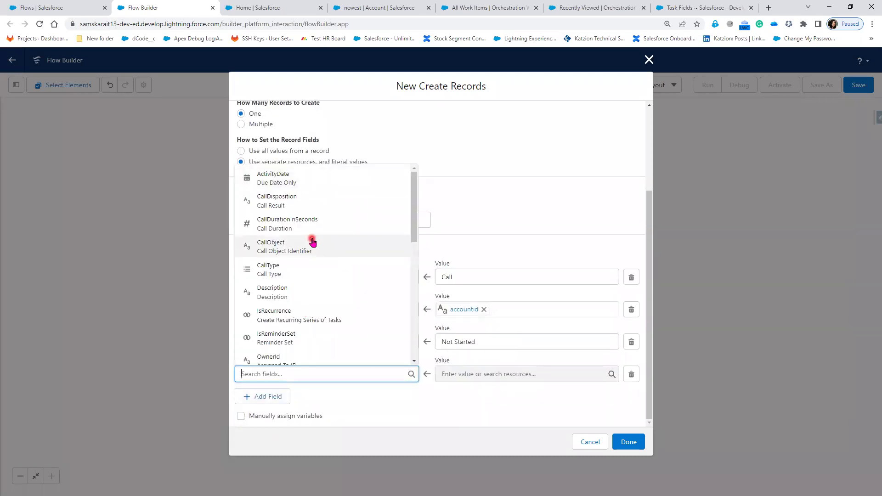
text(pr)
click(302, 357)
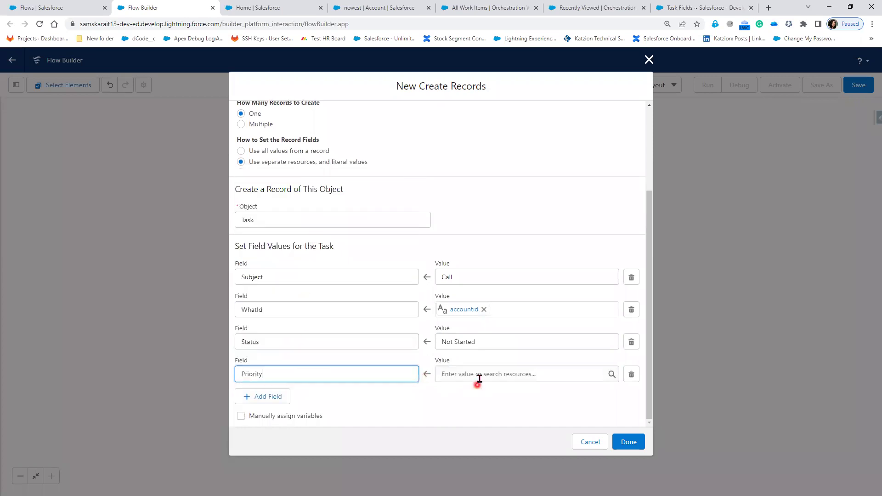
click(479, 376)
click(491, 215)
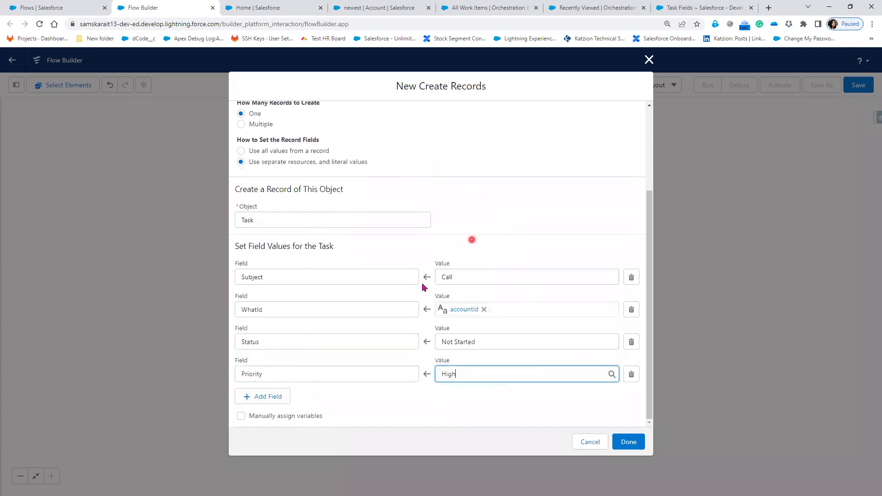
- Add a fifth field assignment row for the task's OwnerId
click(277, 398)
scroll(369, 370, down, 1)
click(348, 373)
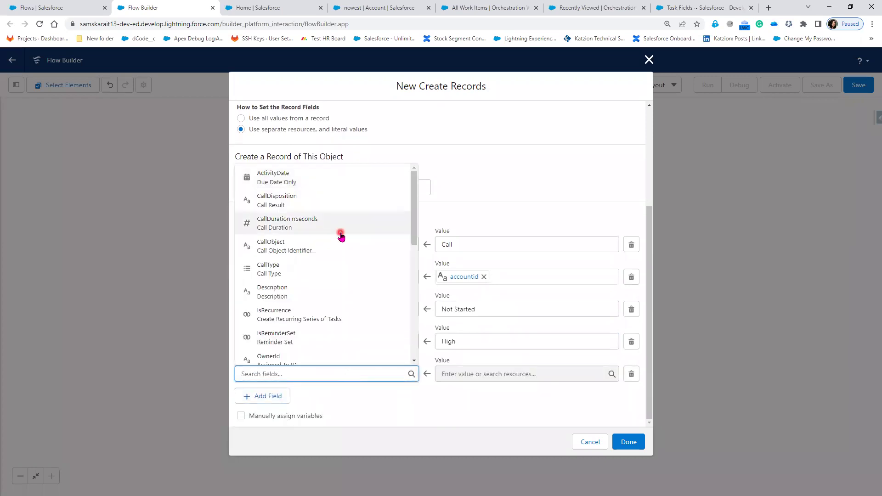
scroll(350, 341, down, 7)
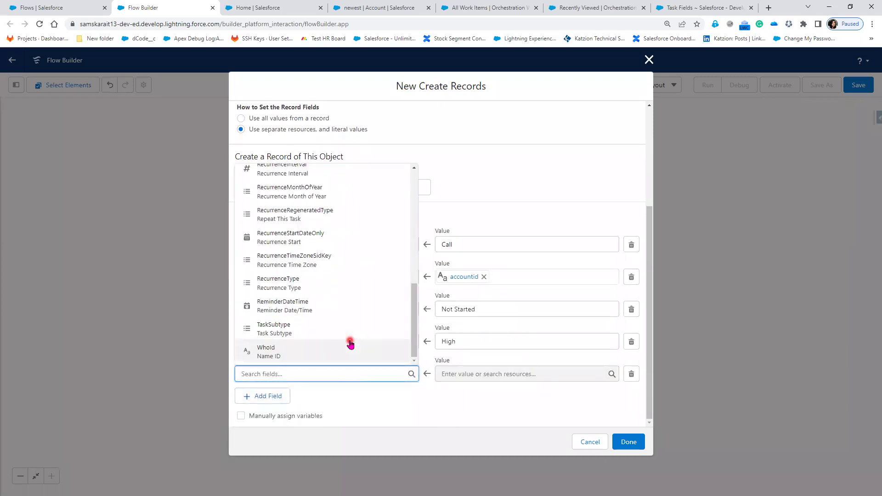
scroll(350, 353, up, 7)
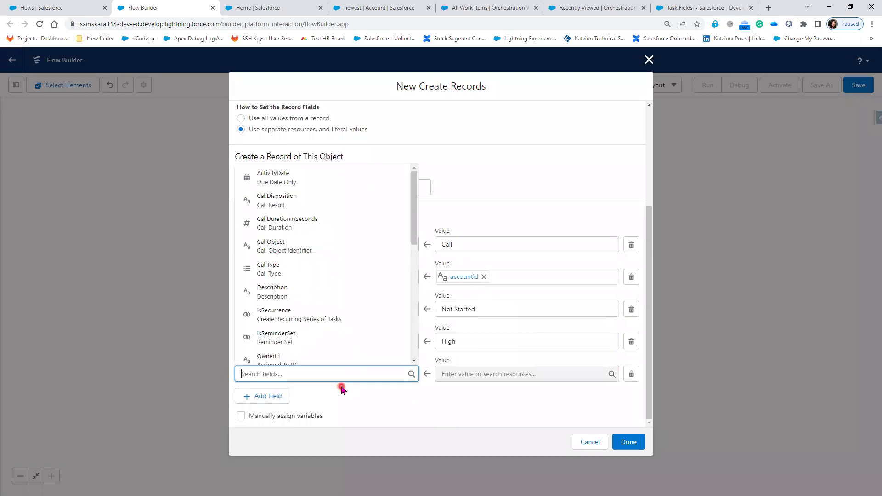
- Set the task's OwnerId to Get_Account_Details > Owner ID
text(o)
click(325, 313)
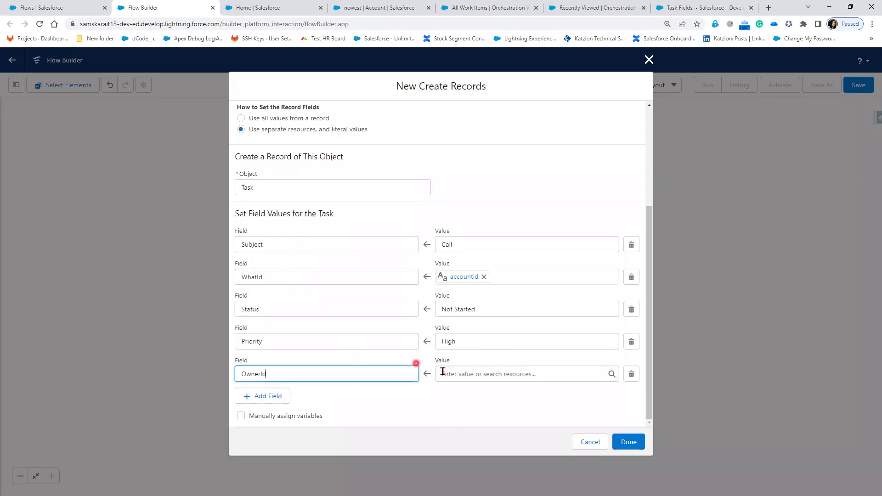
click(453, 374)
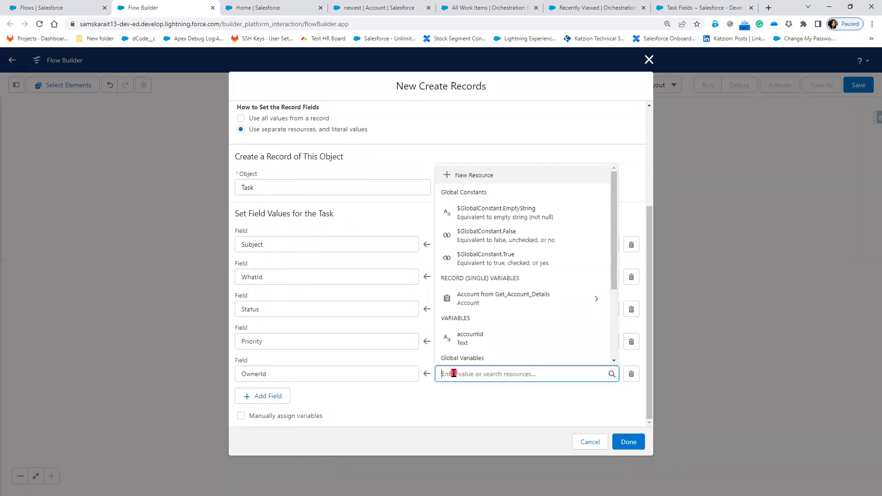
text(Acc)
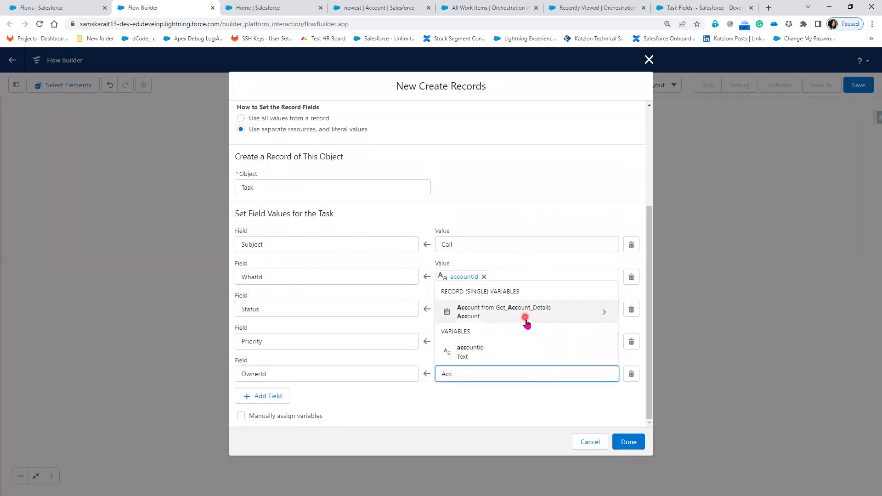
click(528, 314)
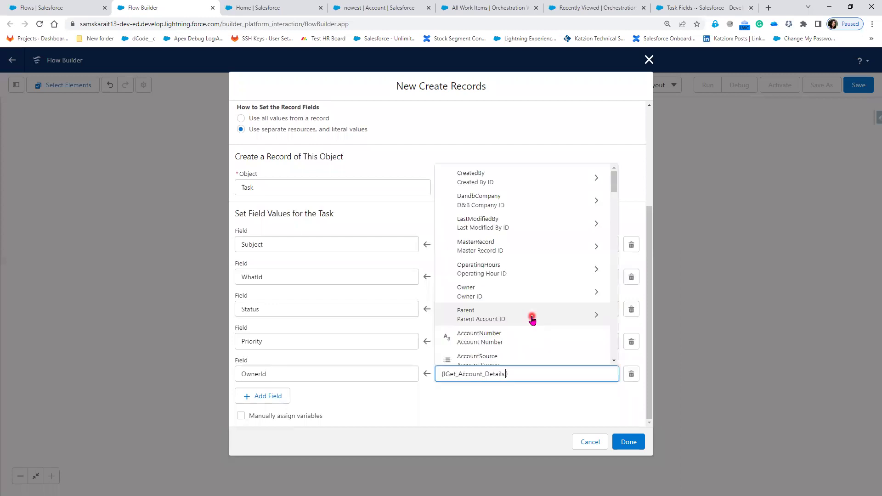
text(owber)
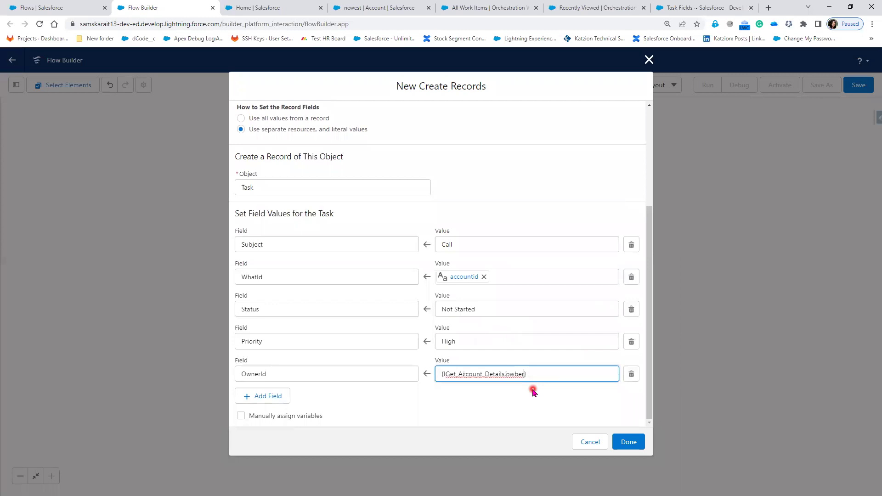
key(BackSpace)
key(BackSpace)
key(BackSpace)
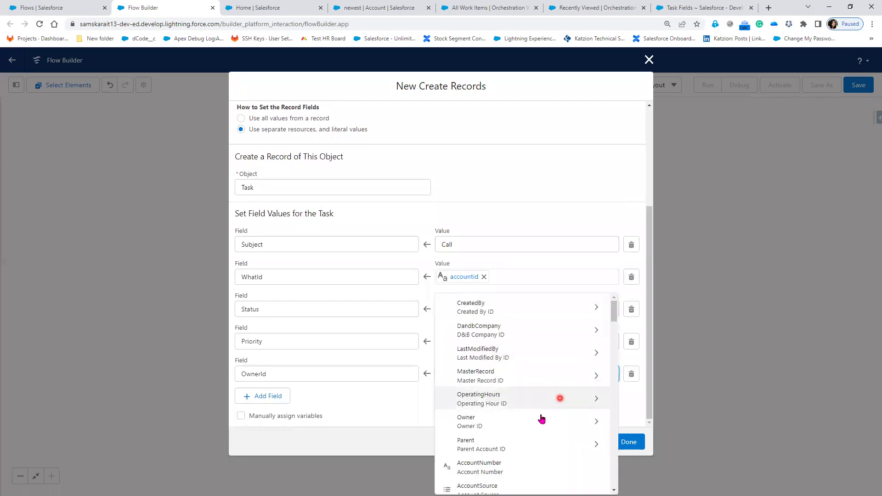
scroll(534, 440, down, 5)
scroll(534, 455, down, 15)
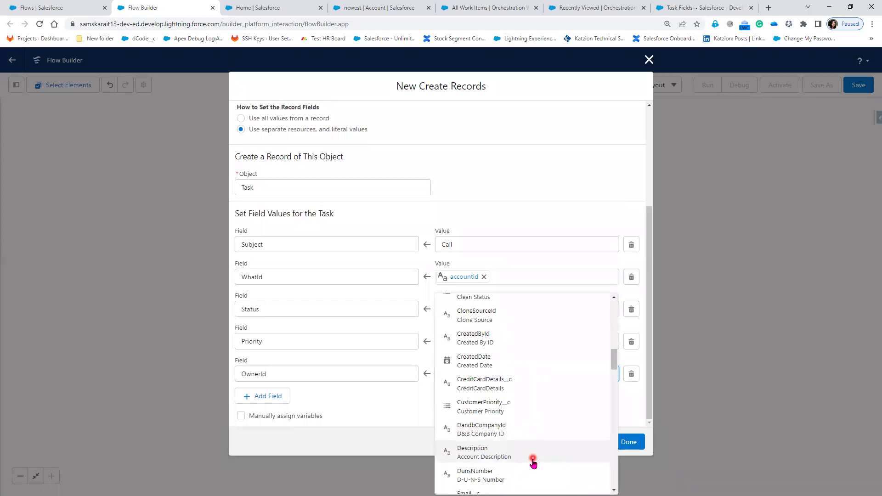
scroll(531, 462, down, 3)
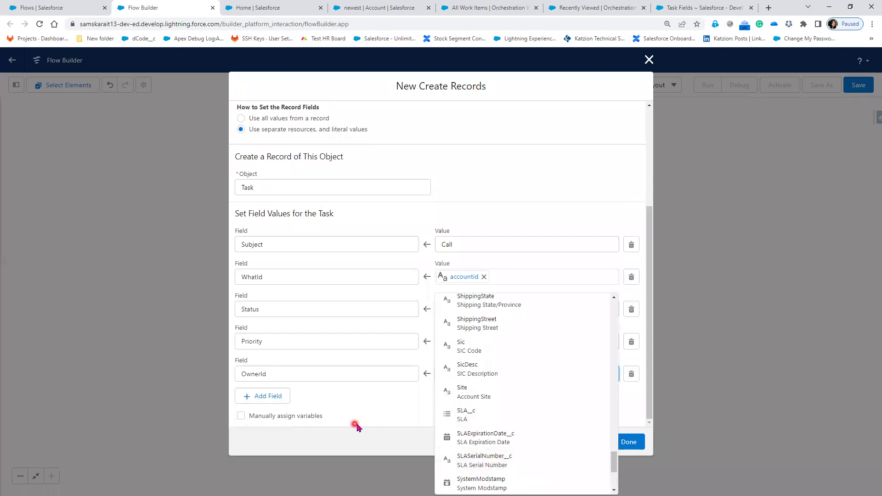
click(410, 405)
click(504, 373)
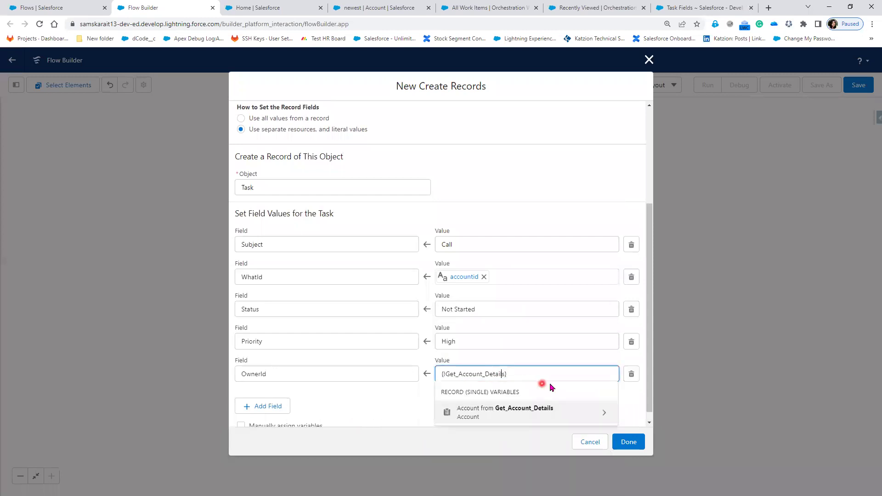
text(.own)
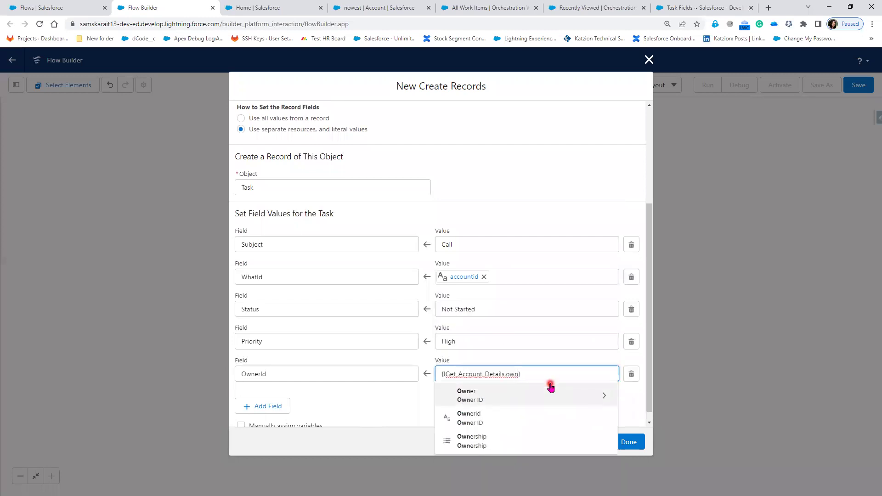
click(508, 415)
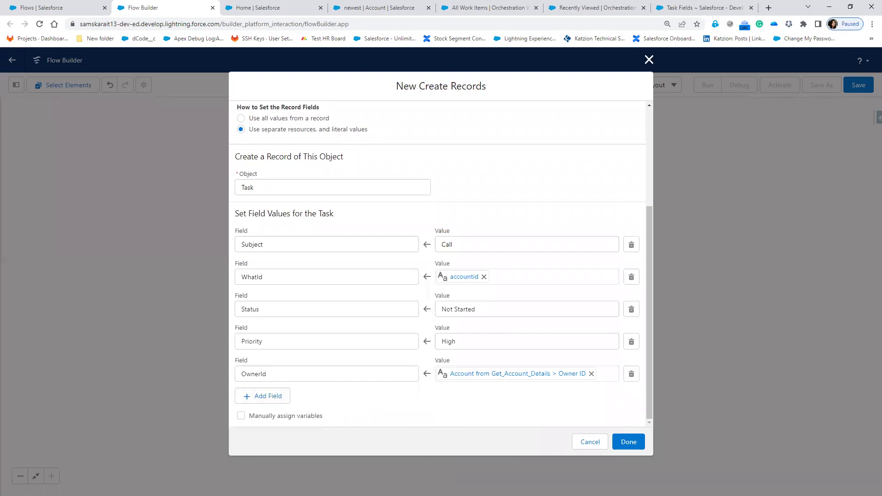
- Add ActivityDate = {!$Flow.CurrentDate} and finish the Create Task element
click(268, 396)
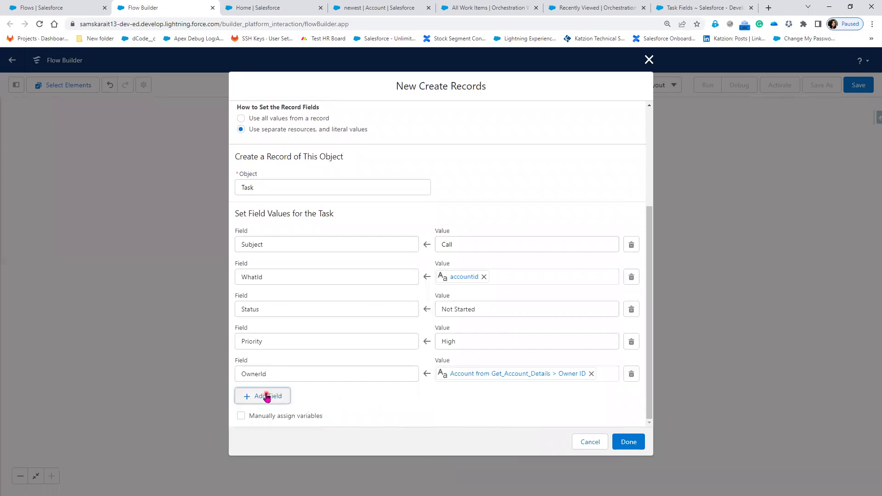
click(330, 373)
click(308, 180)
click(494, 380)
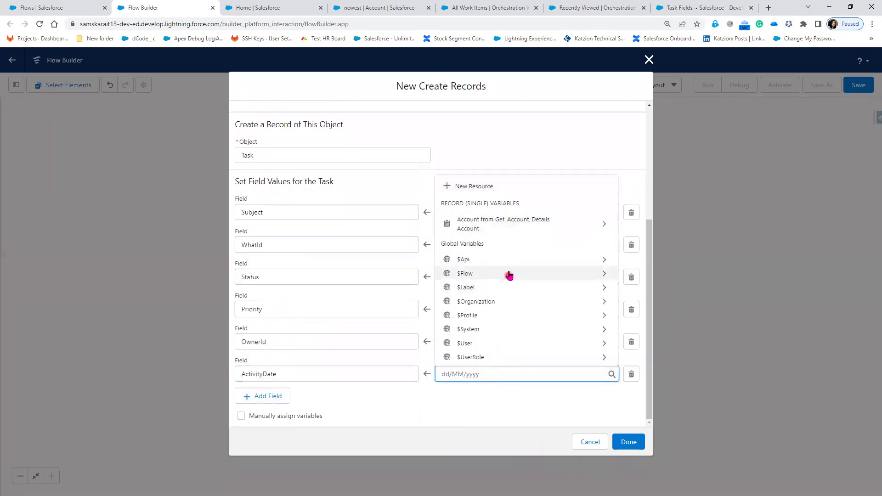
click(507, 272)
click(495, 398)
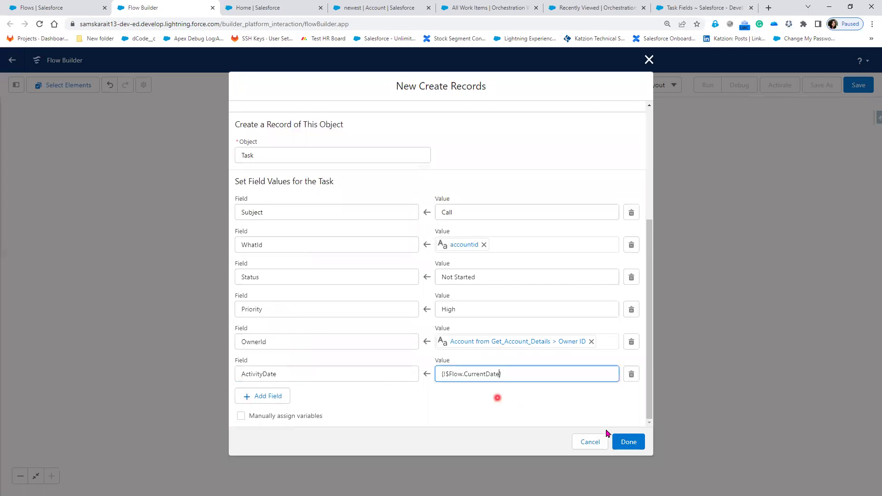
click(629, 442)
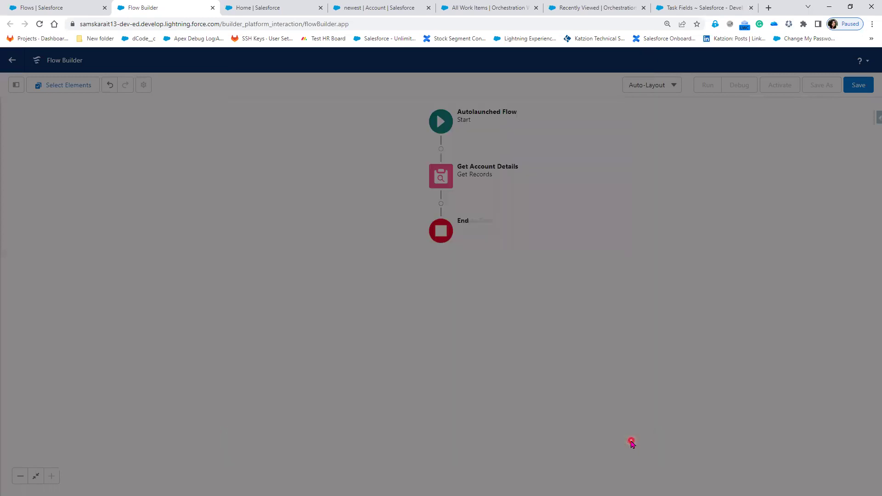
- Save the flow with the label 'Create a Task' and activate it
click(858, 86)
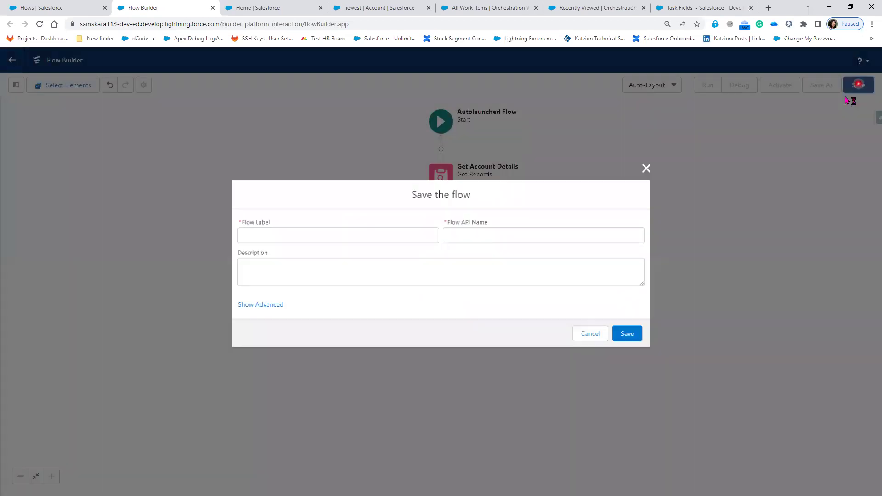
click(339, 233)
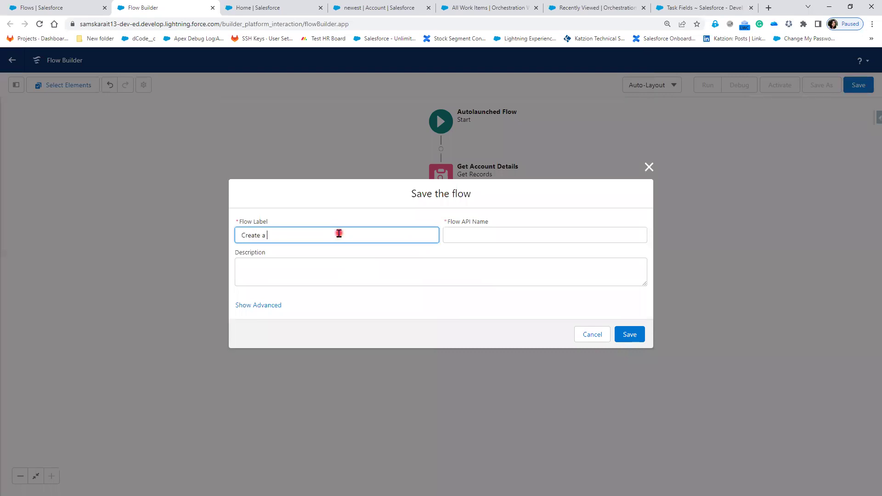
key(Tab)
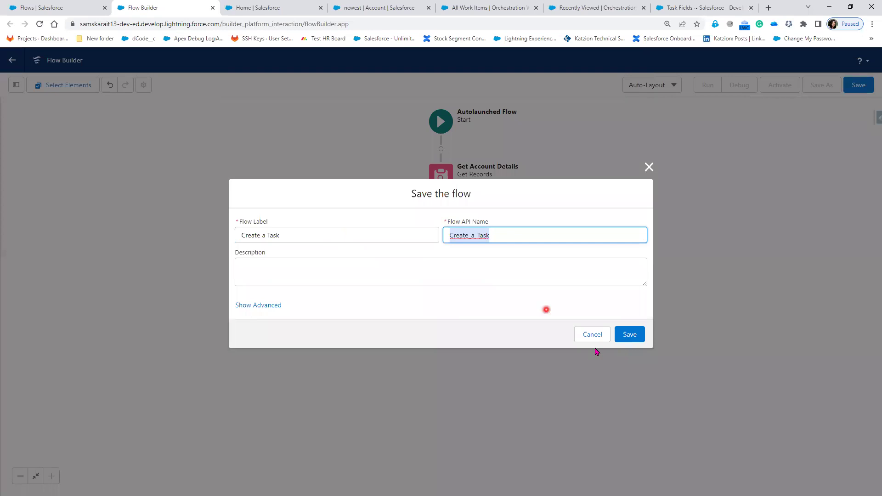
click(639, 338)
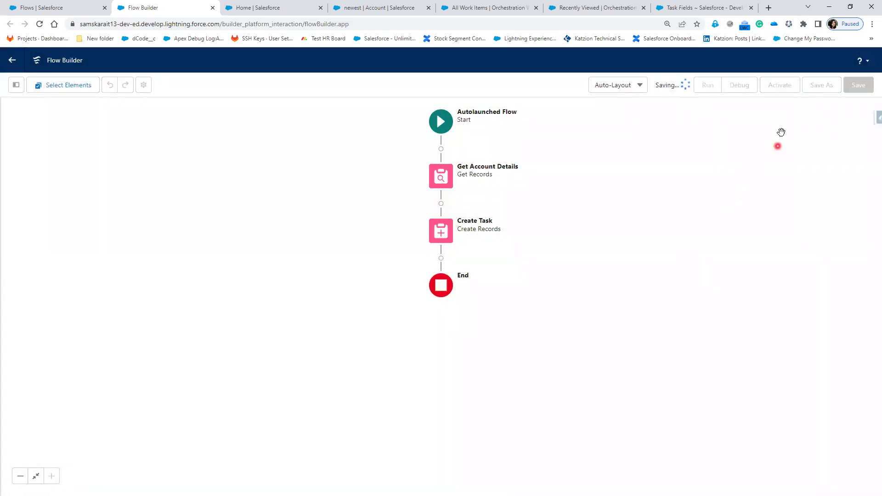
click(780, 89)
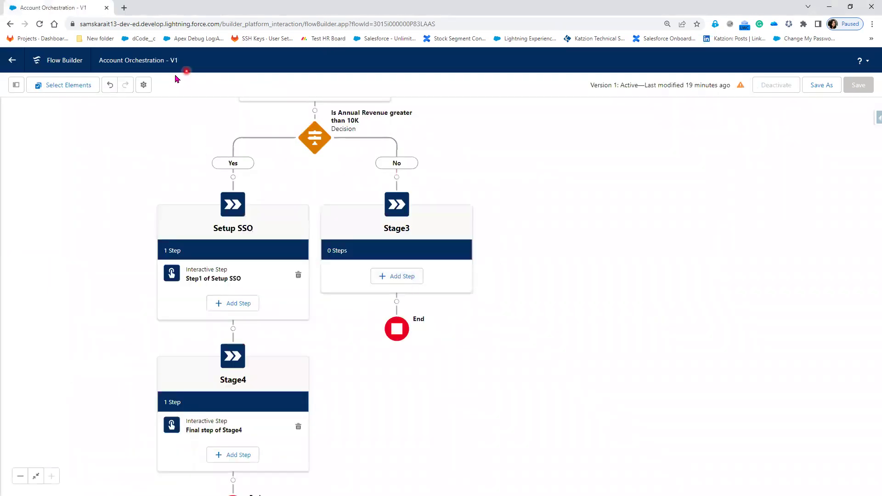
- Reload the Account Orchestration - V1 page so it picks up the new flow
click(407, 284)
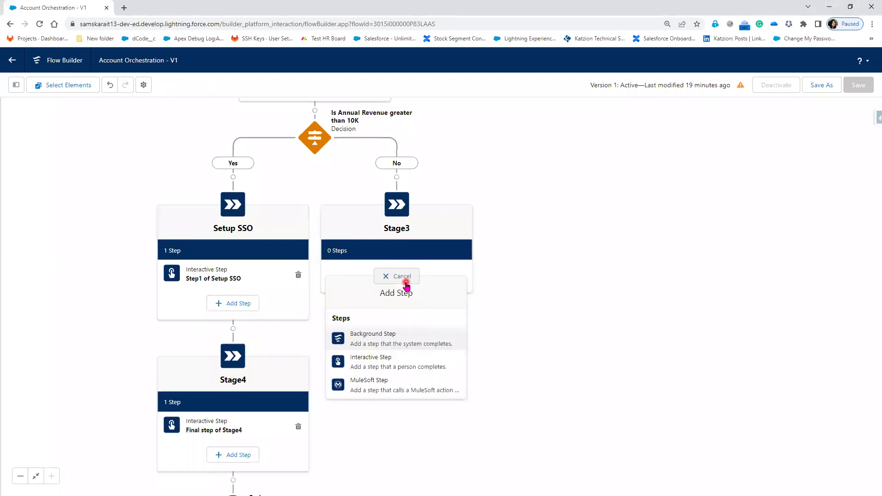
click(40, 25)
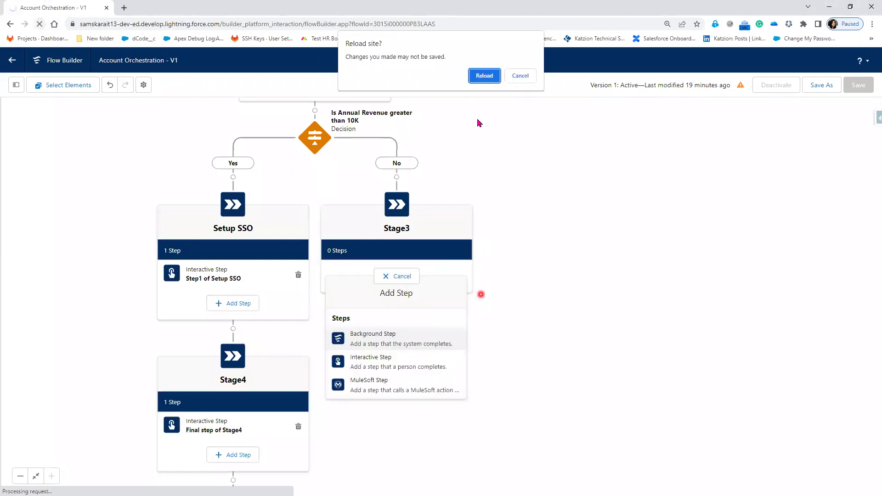
click(483, 76)
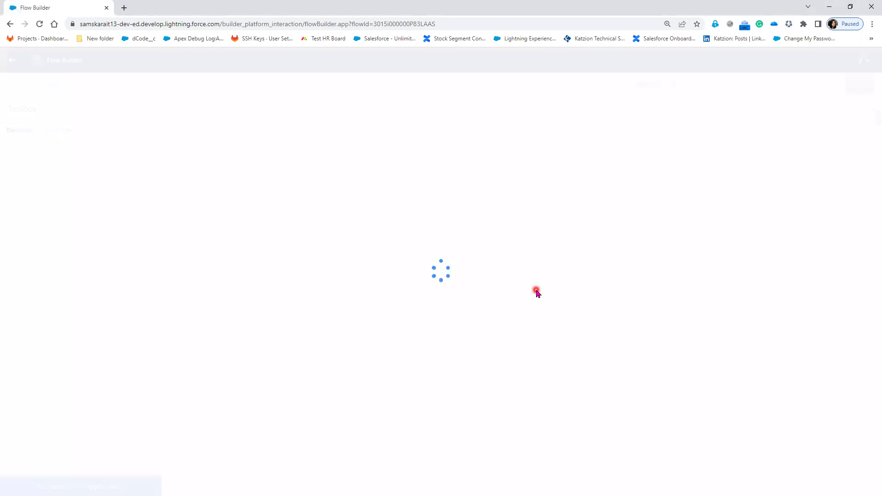
- Add an Interactive Step to Stage3
drag(574, 356, 524, 170)
click(473, 385)
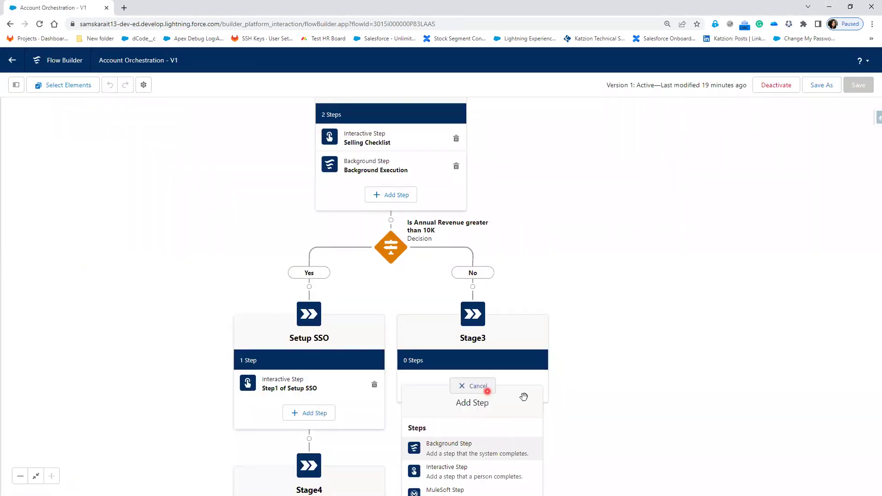
drag(608, 388, 585, 236)
click(458, 238)
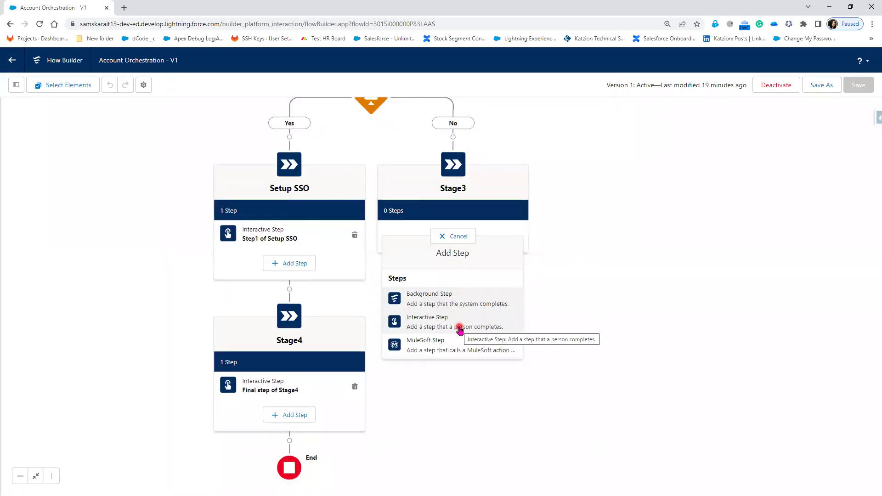
click(459, 329)
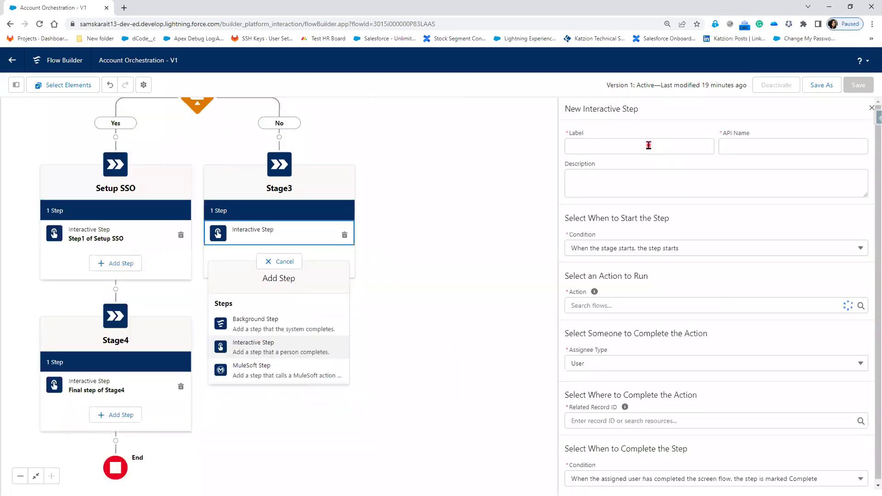
- Label the interactive step 'Create Task', then delete it to add a different step type
click(648, 145)
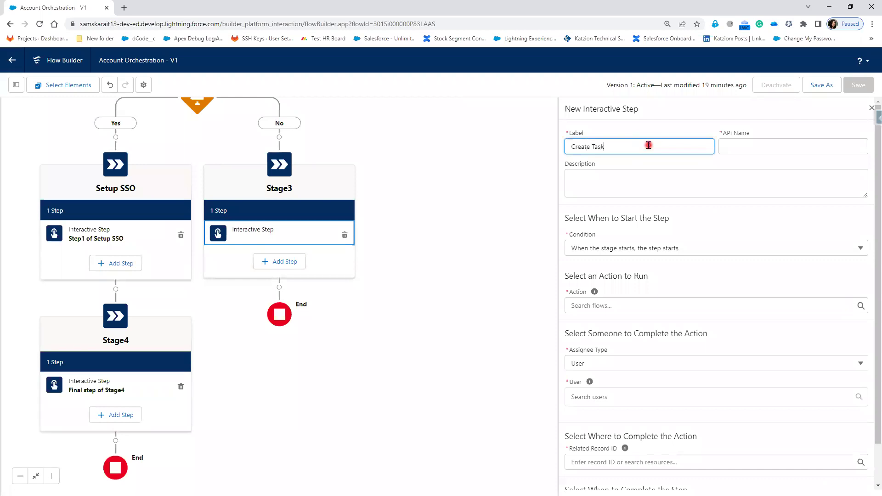
text(Create Task)
key(Tab)
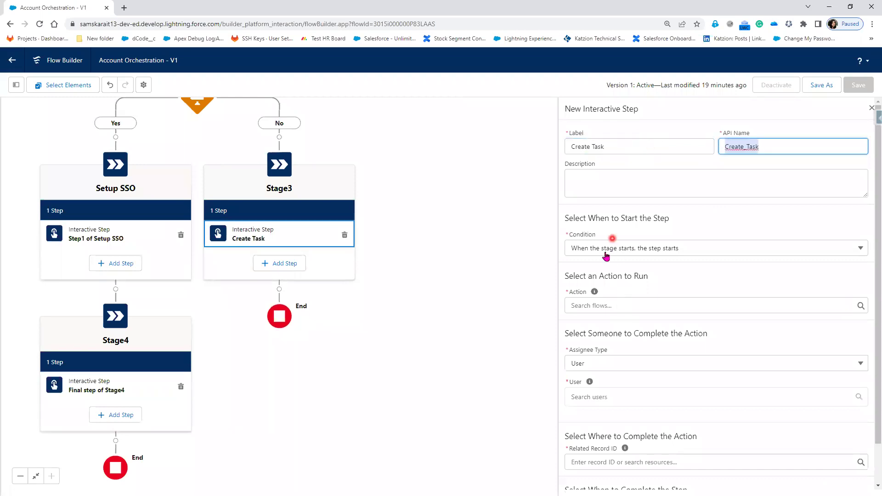
click(670, 306)
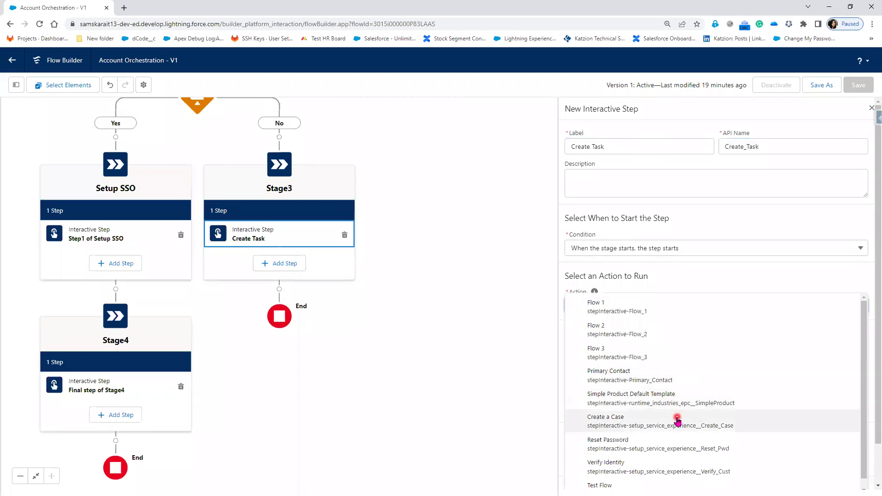
click(346, 237)
click(281, 237)
click(283, 304)
- Add a 'Create Task' background step to Stage3 that runs the Create a Task flow
click(636, 145)
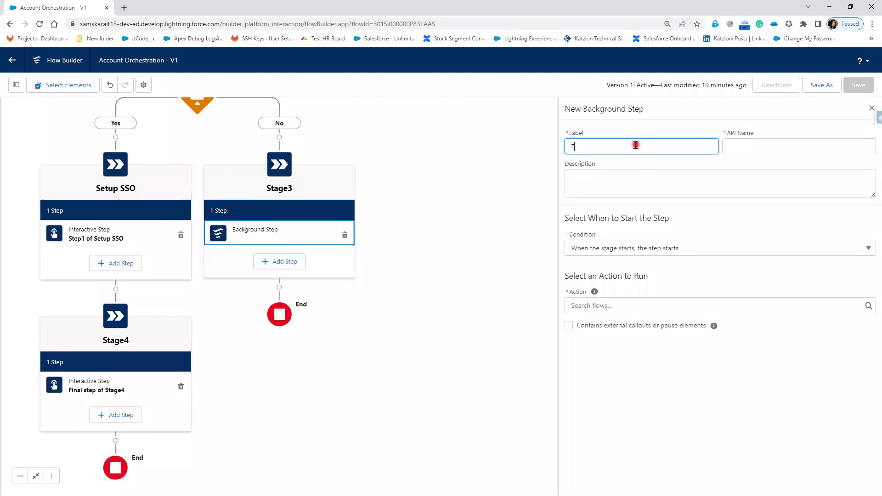
text(Create Task)
key(Tab)
click(676, 249)
click(666, 303)
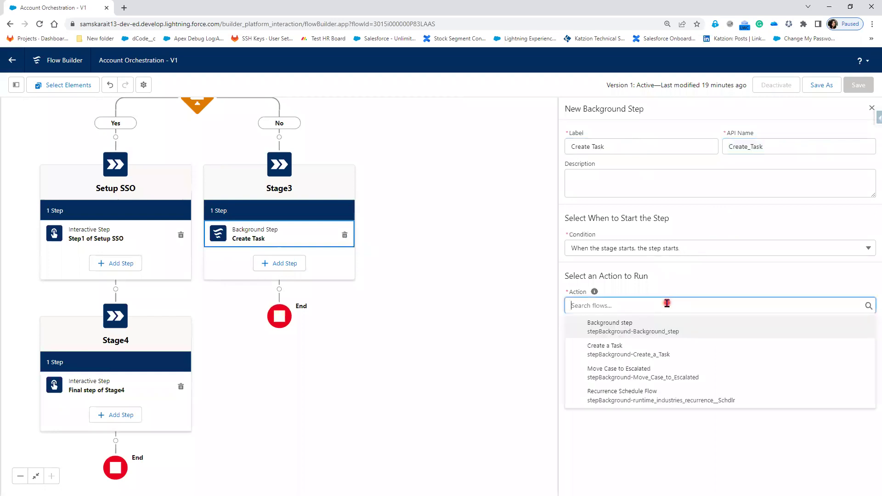
click(666, 346)
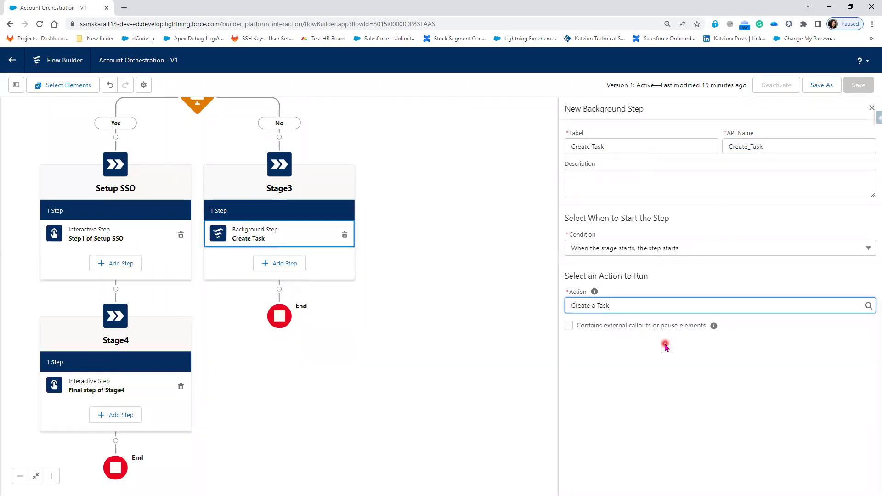
- Set the step's accountid input to {!$Record.Id}
click(623, 388)
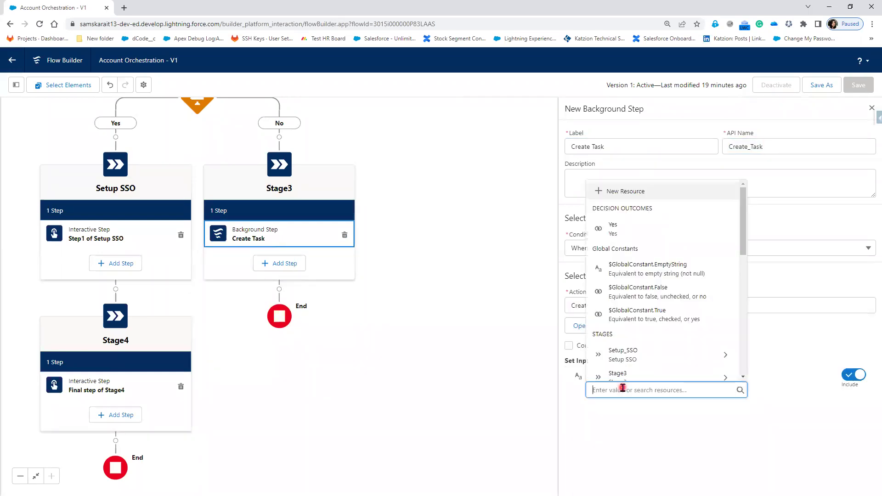
scroll(669, 366, down, 5)
scroll(672, 365, down, 2)
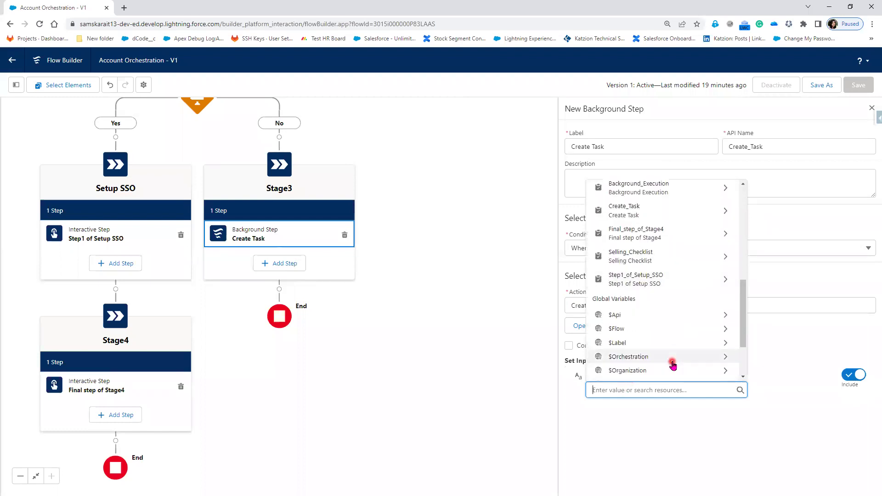
scroll(672, 365, down, 2)
click(671, 331)
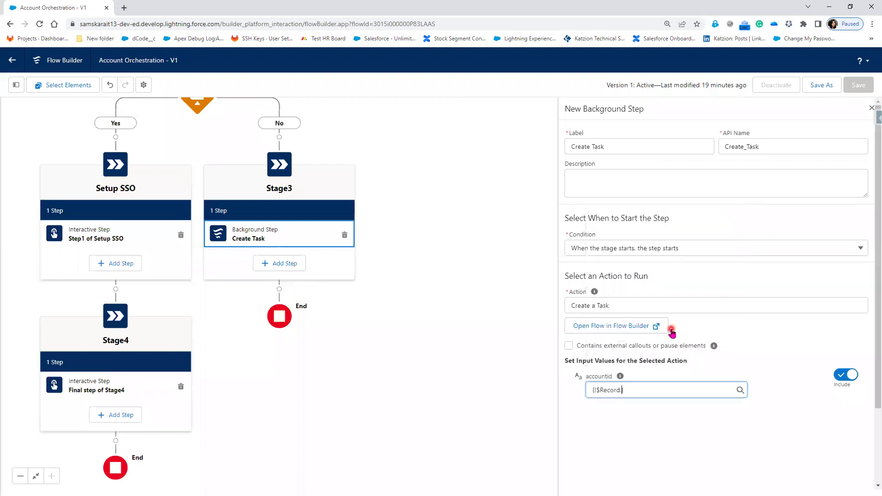
text(id)
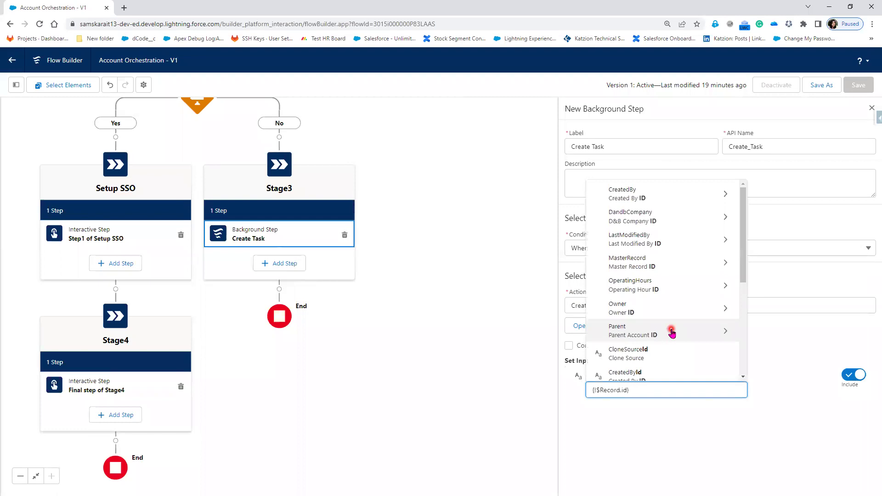
scroll(671, 333, down, 2)
click(672, 333)
click(706, 423)
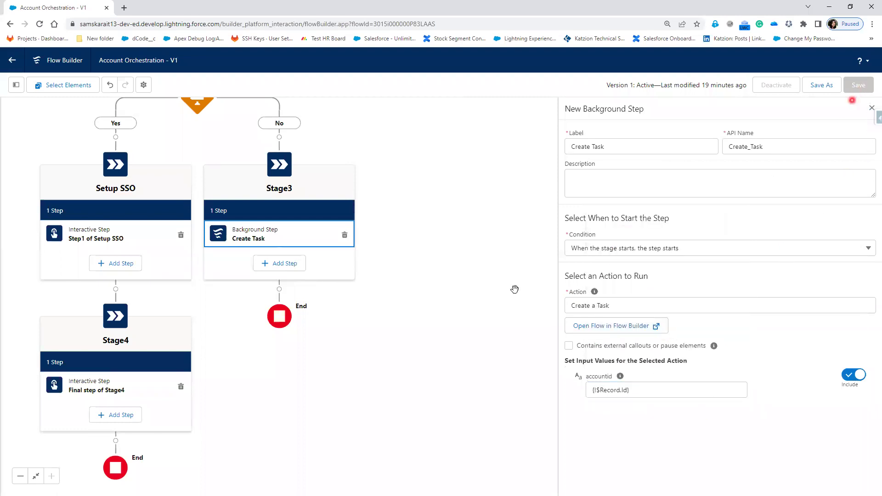
- Delete the Create Task background step from Stage3, then reload the builder page
click(870, 110)
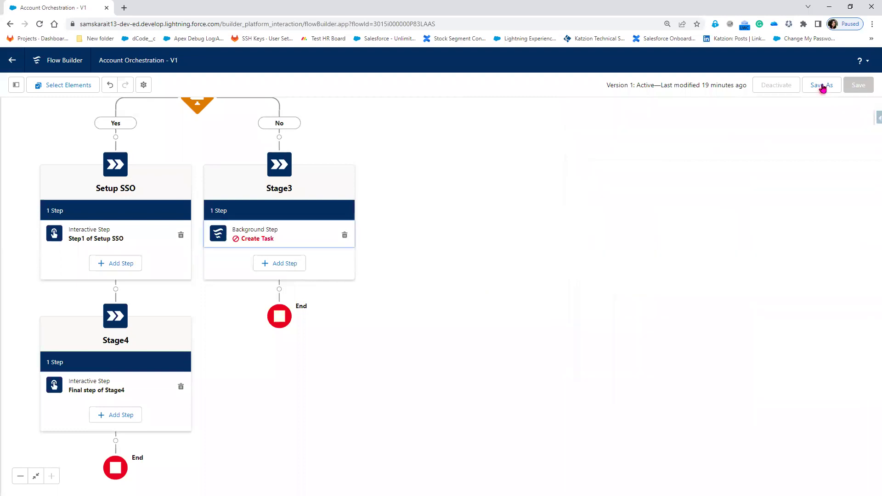
click(311, 228)
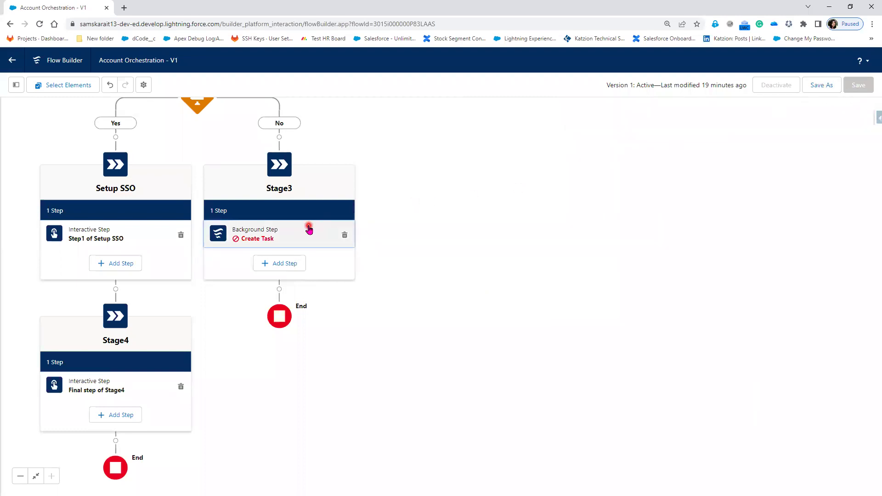
scroll(305, 222, down, 2)
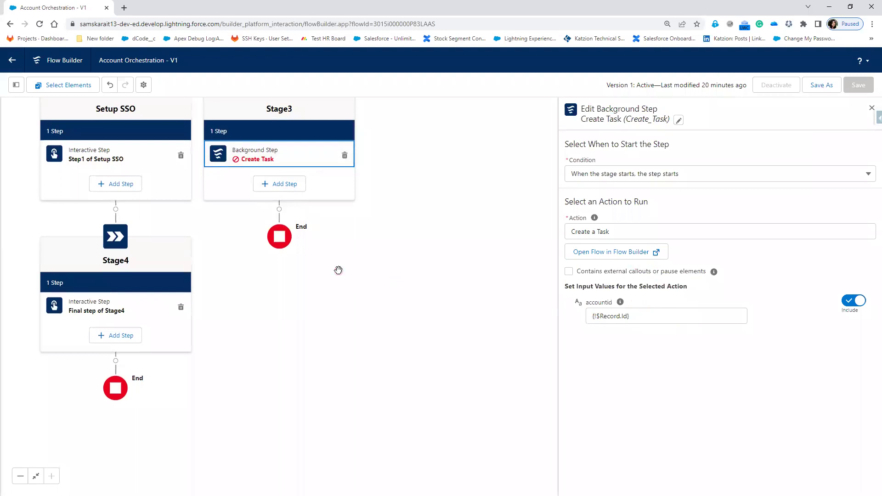
click(291, 160)
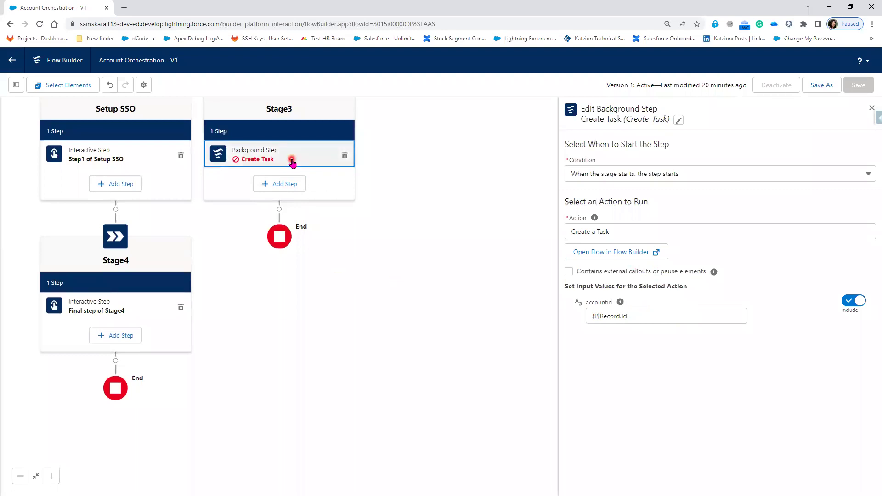
click(872, 106)
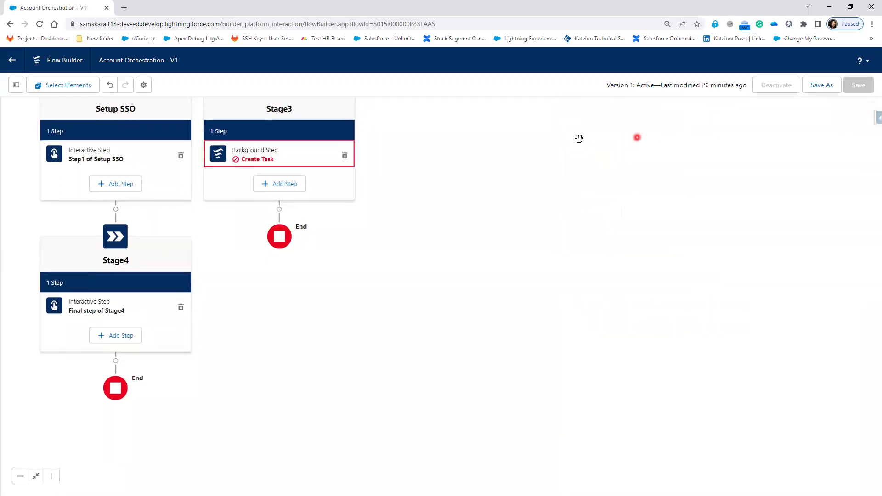
click(346, 155)
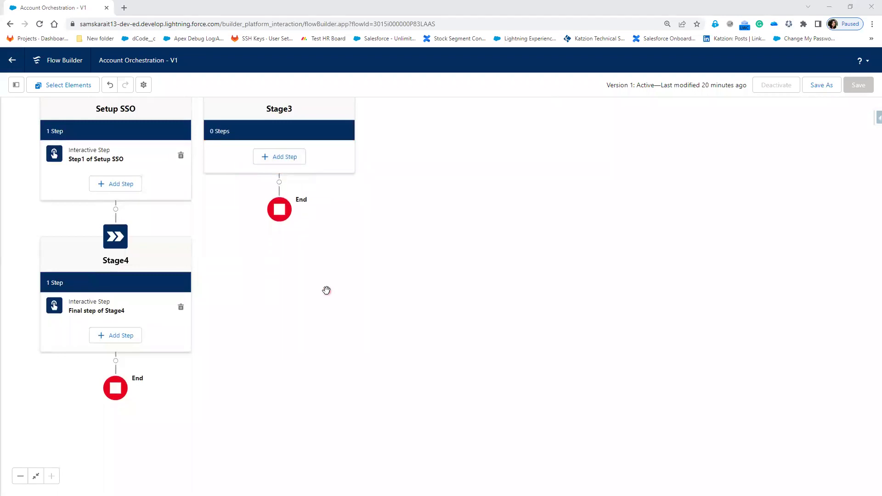
click(286, 158)
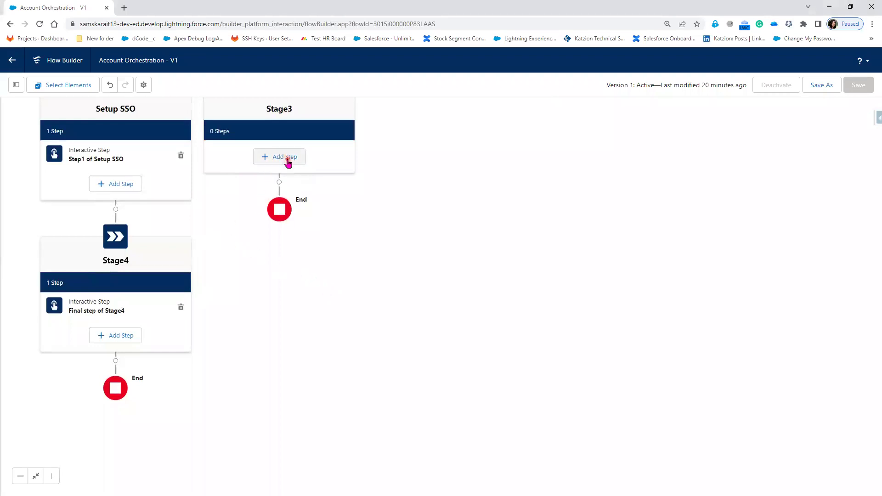
click(40, 24)
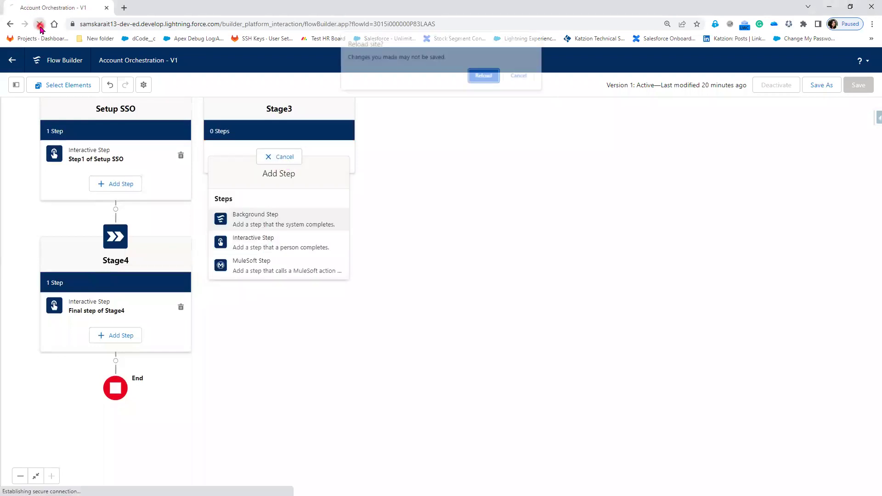
- After reloading, add a background step labelled 'Create Task' under Stage3
click(485, 75)
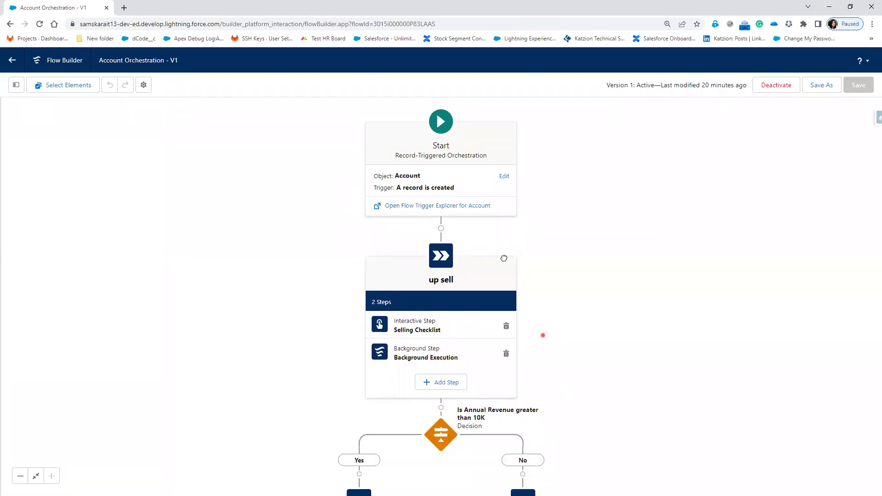
scroll(505, 331, down, 10)
scroll(514, 286, up, 3)
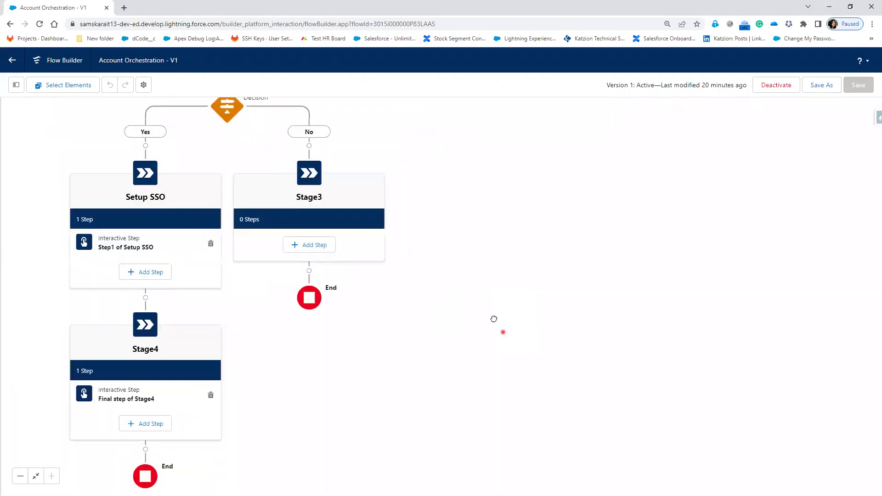
click(315, 248)
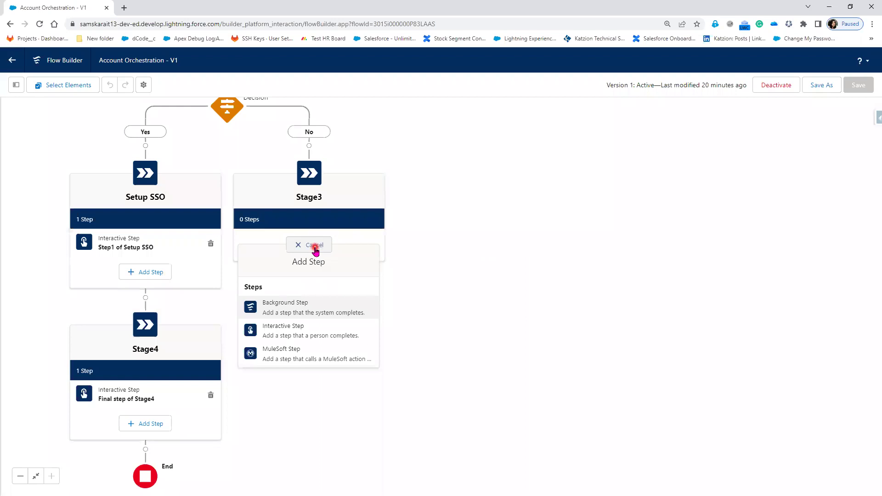
click(308, 313)
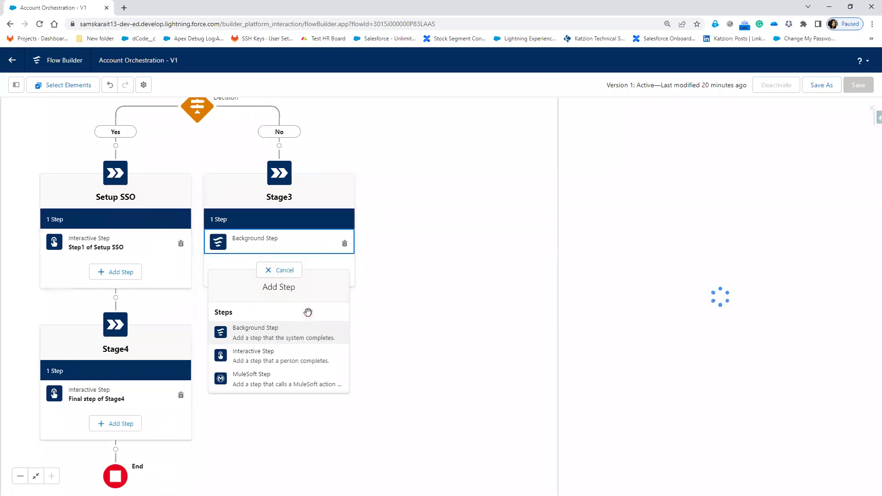
click(651, 148)
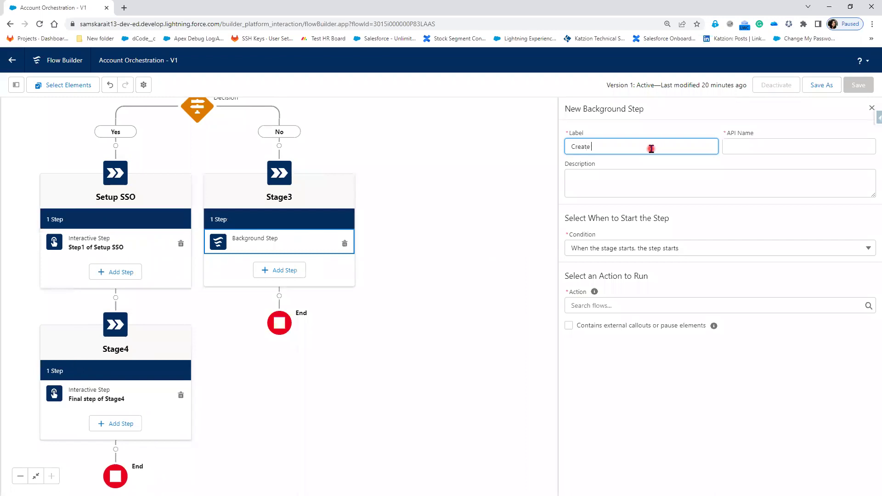
key(Tab)
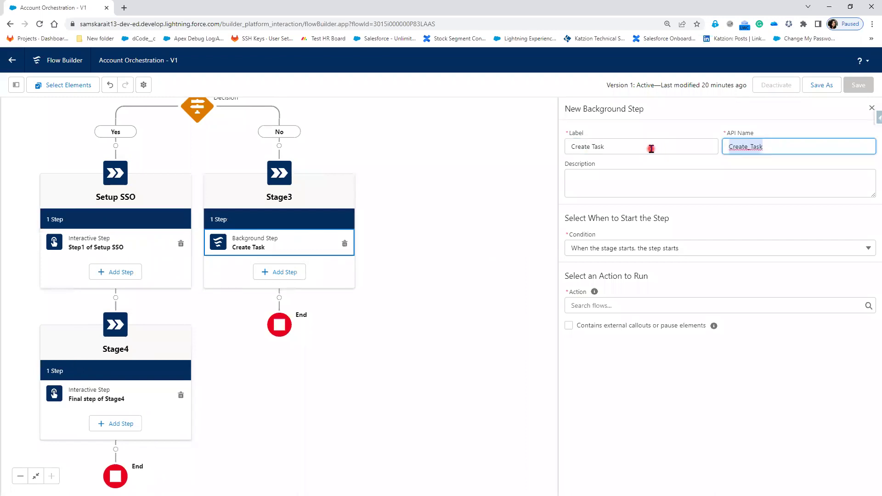
- Have the step run the Create a Task action with accountid set to {!$Record.Id}
click(617, 305)
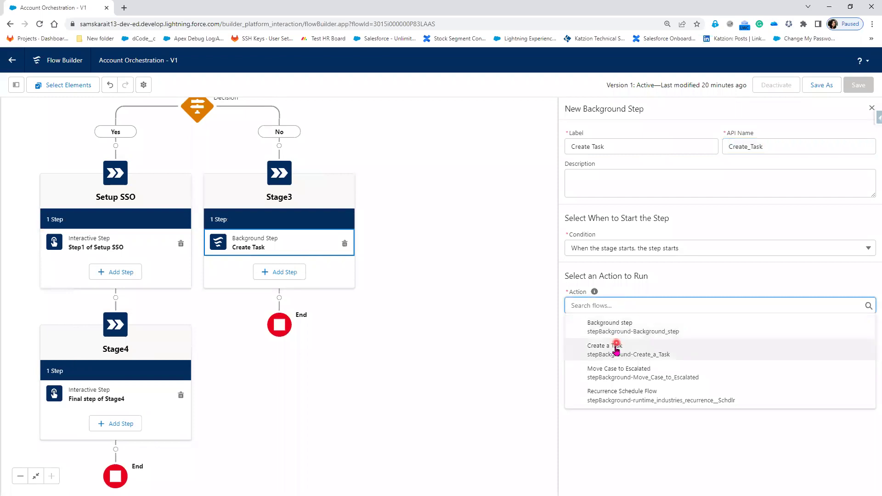
click(616, 356)
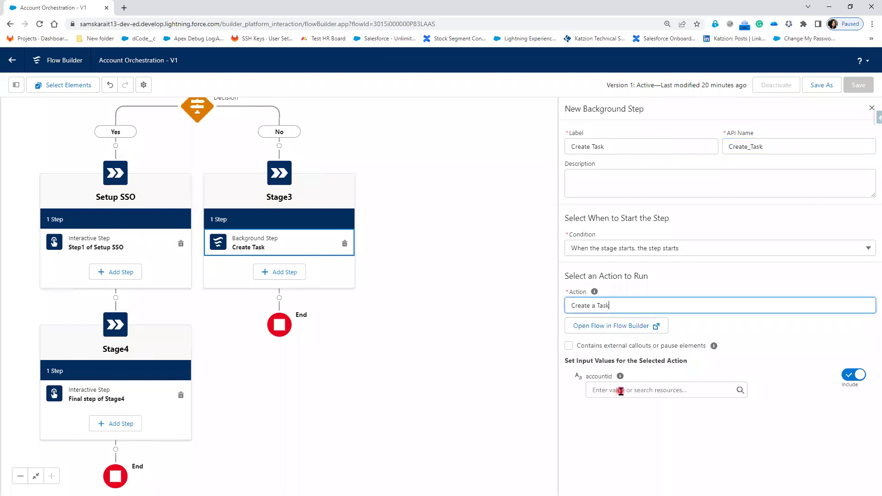
click(620, 391)
text(rec)
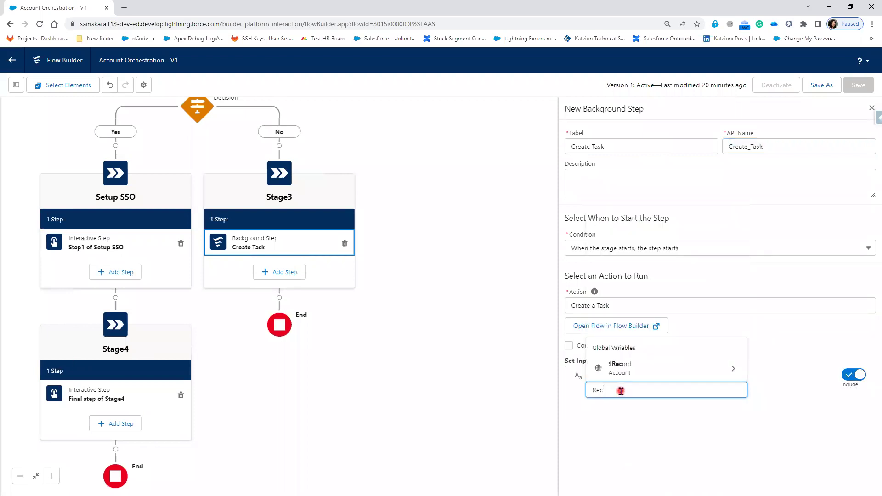
click(656, 368)
text(Id)
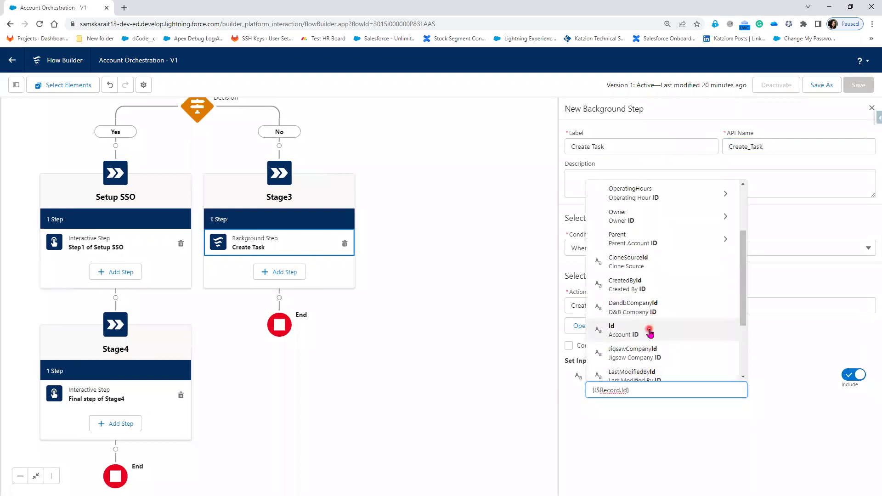
click(652, 330)
- Save the orchestration as a new version, dismissing the warnings list
click(793, 415)
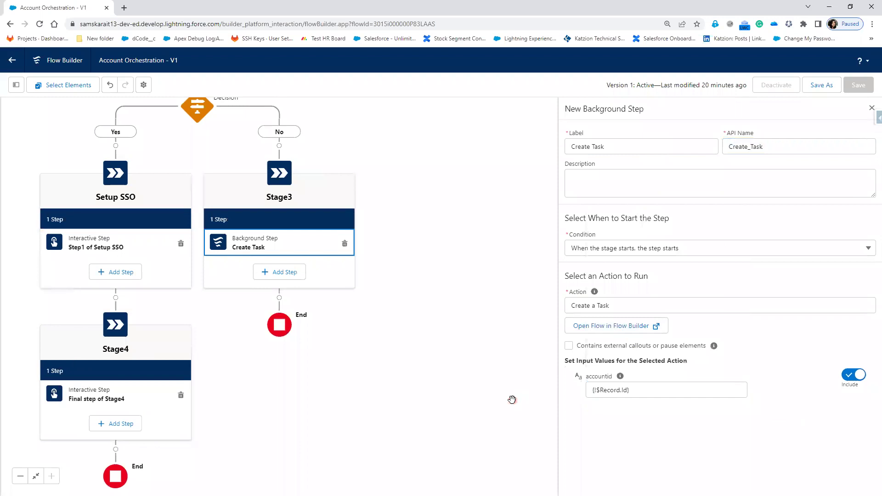
click(871, 109)
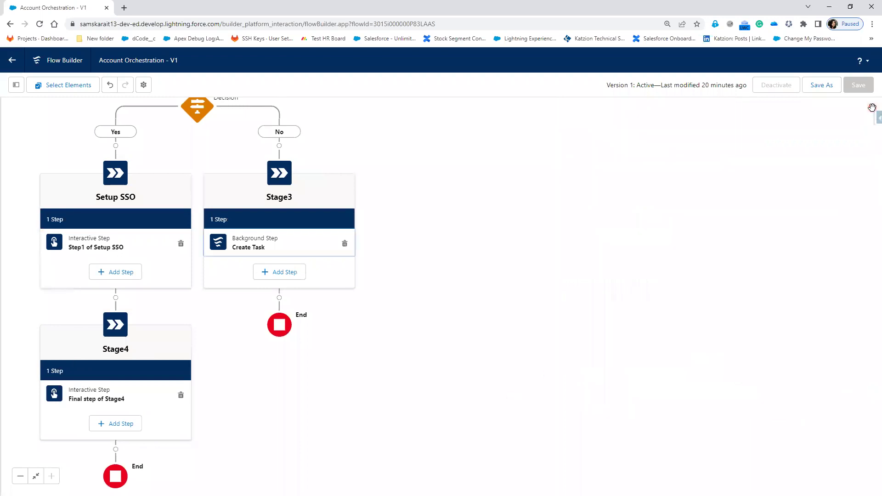
click(819, 87)
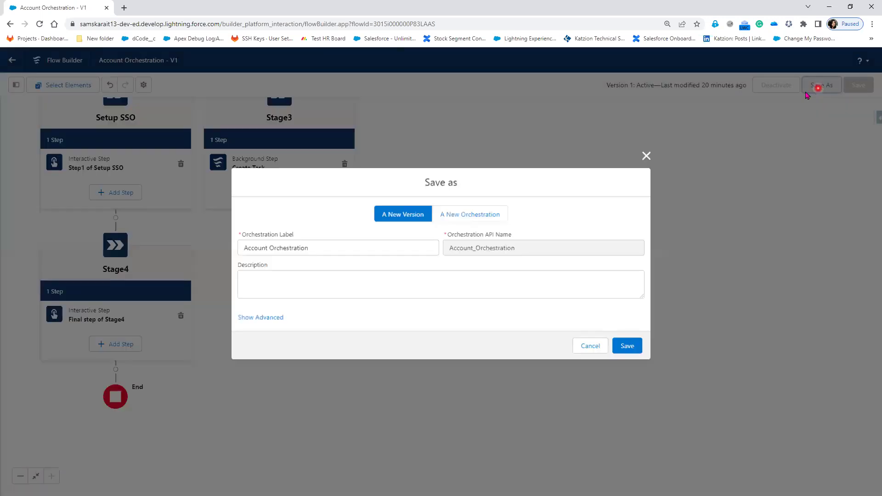
click(634, 347)
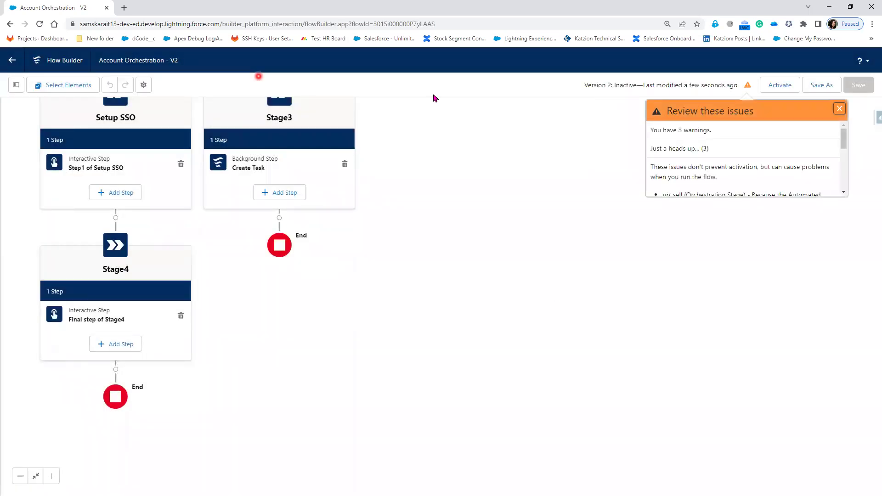
click(348, 188)
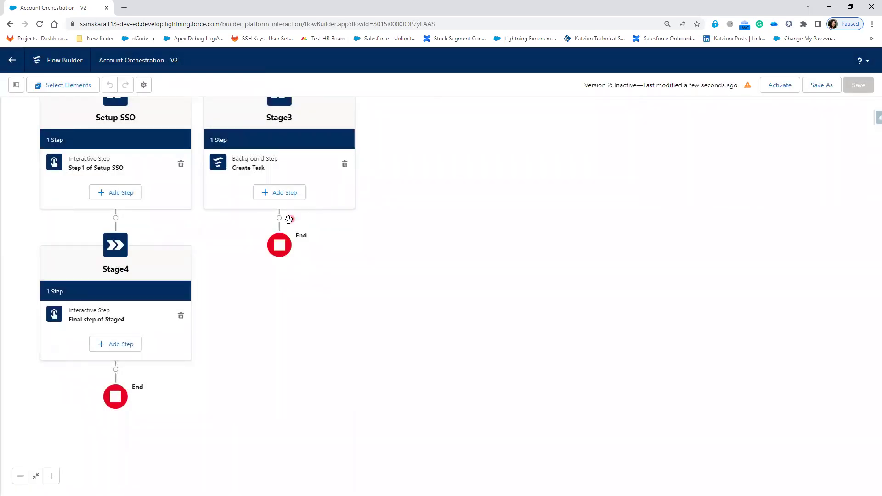
- Insert an empty stage labelled 'Stage5' after Stage3
click(279, 219)
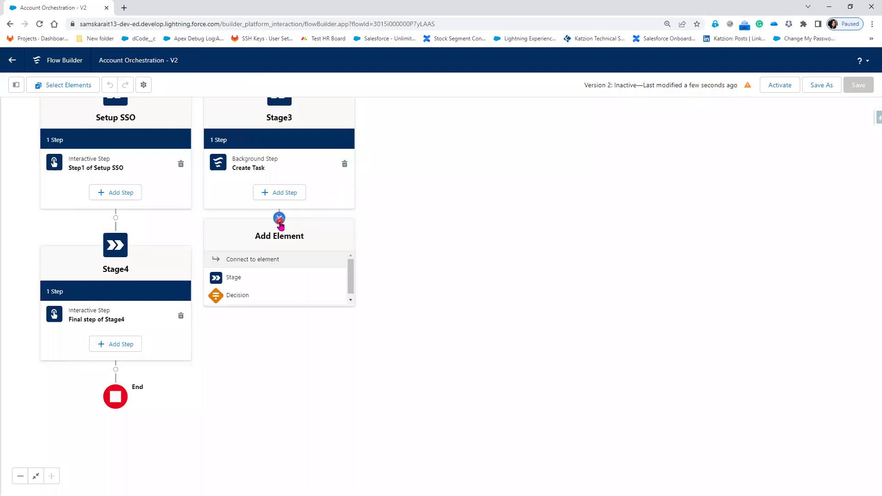
click(252, 279)
click(610, 148)
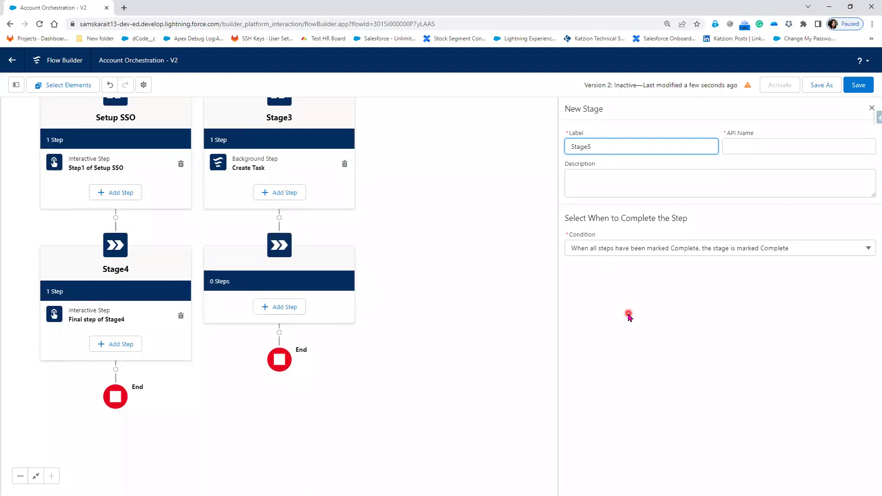
click(744, 235)
click(871, 108)
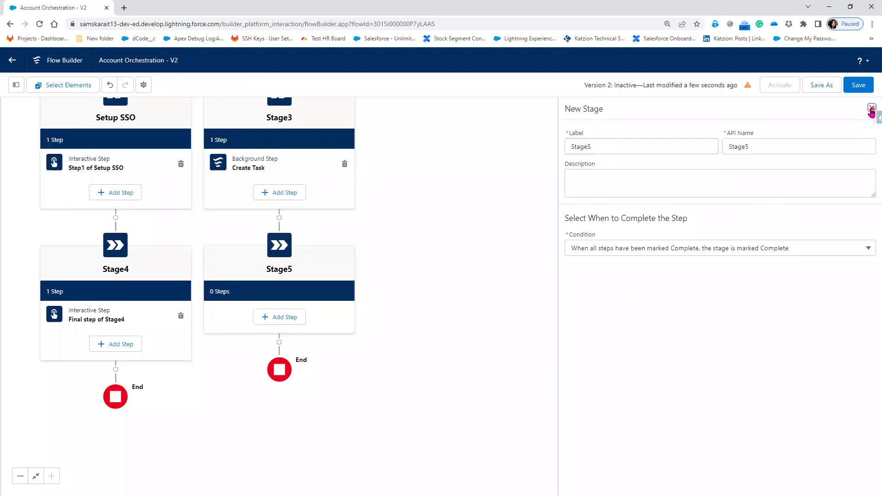
- Save and activate Account Orchestration Version 2, then minimize the window
click(858, 85)
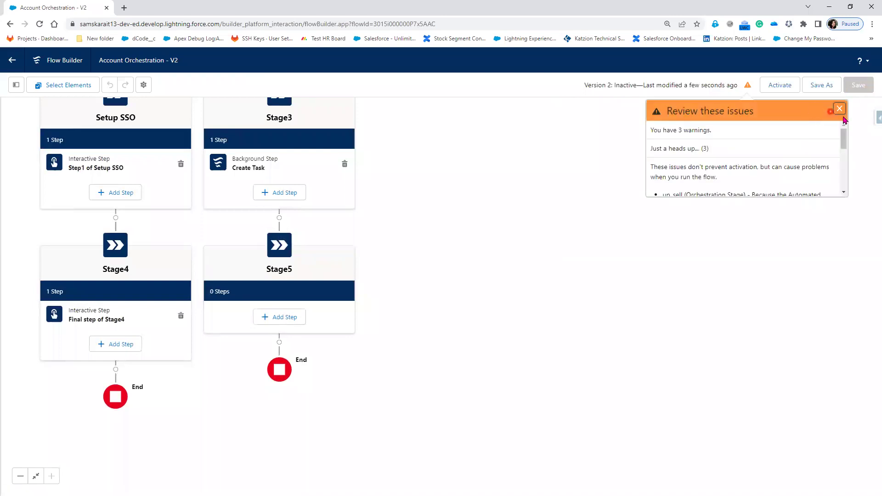
click(840, 110)
click(775, 91)
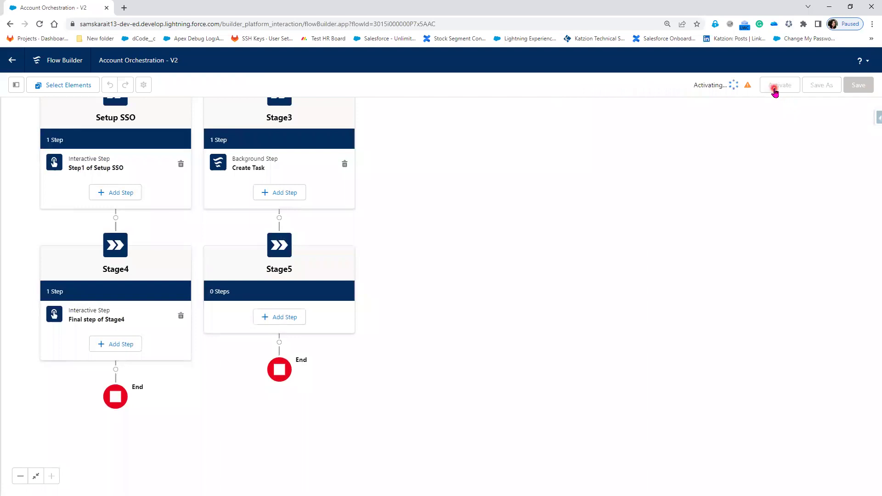
click(702, 225)
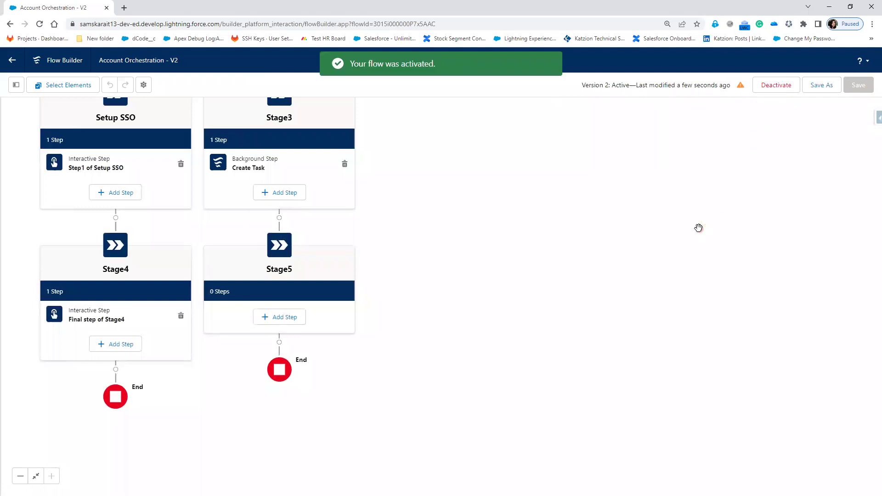
click(829, 8)
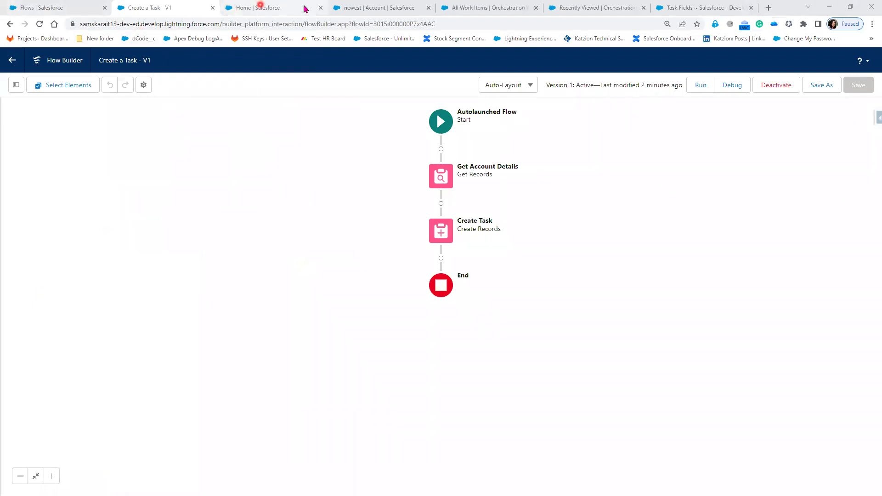
- From the Accounts list, start a new account named 'Business Account'
click(396, 13)
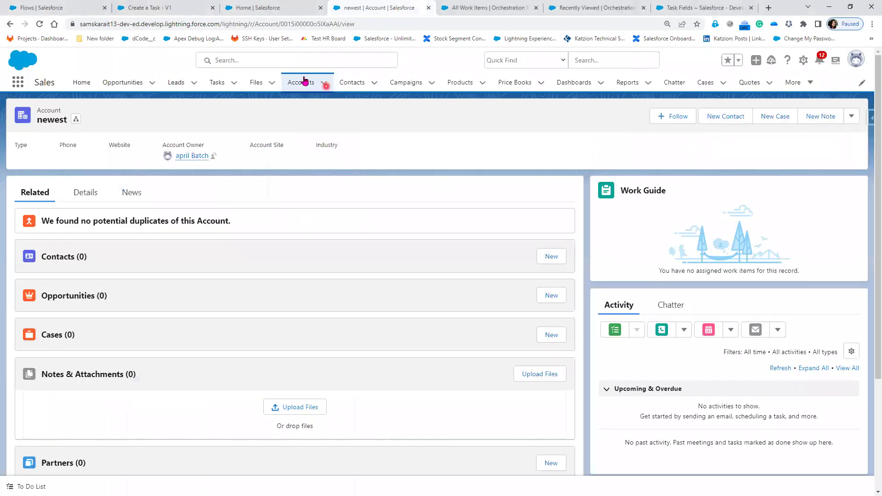
click(304, 81)
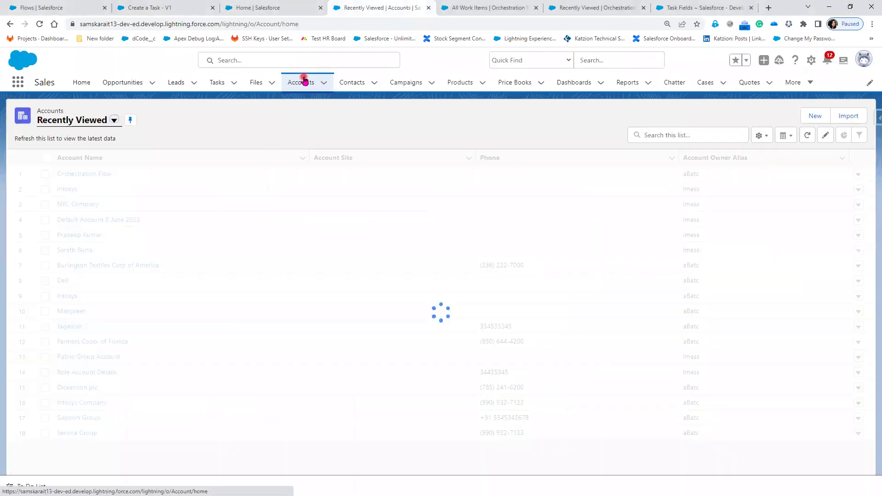
click(813, 116)
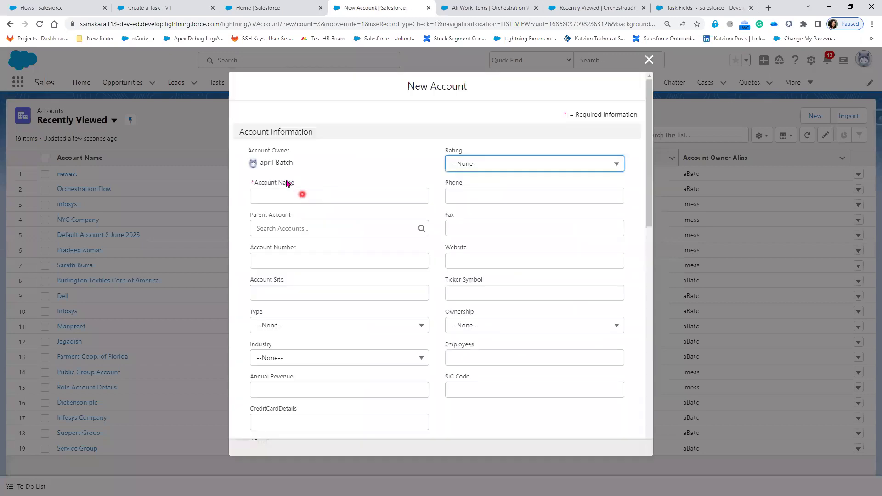
text(Bus)
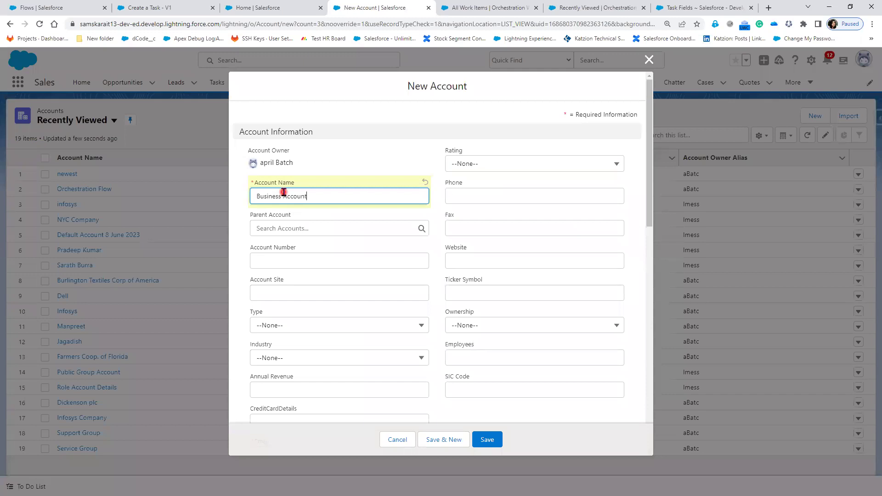
text(iness Account)
key(Tab)
- Enter annual revenue 5,000 and a contact e-mail, then save the account
click(291, 388)
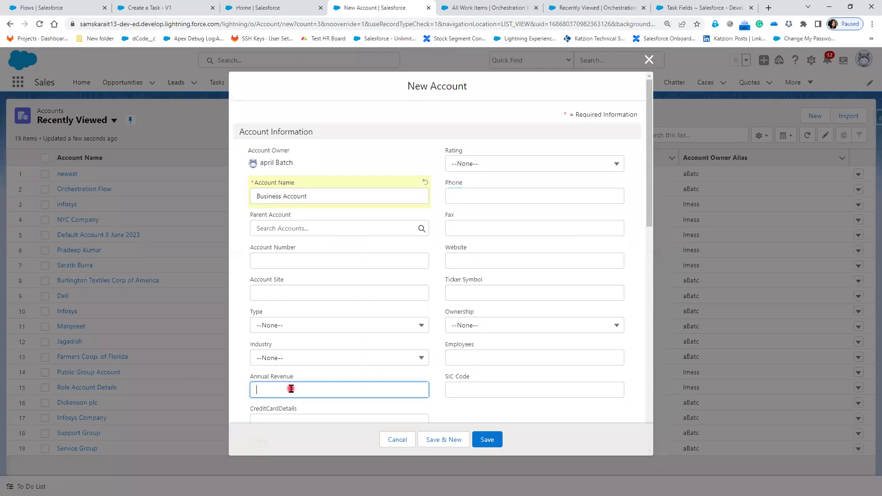
text(5,00)
text(00)
scroll(291, 389, down, 4)
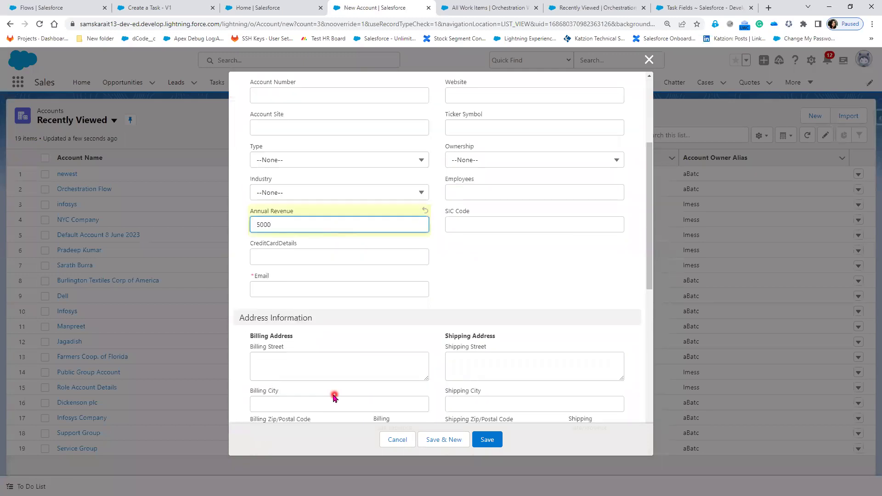
click(285, 276)
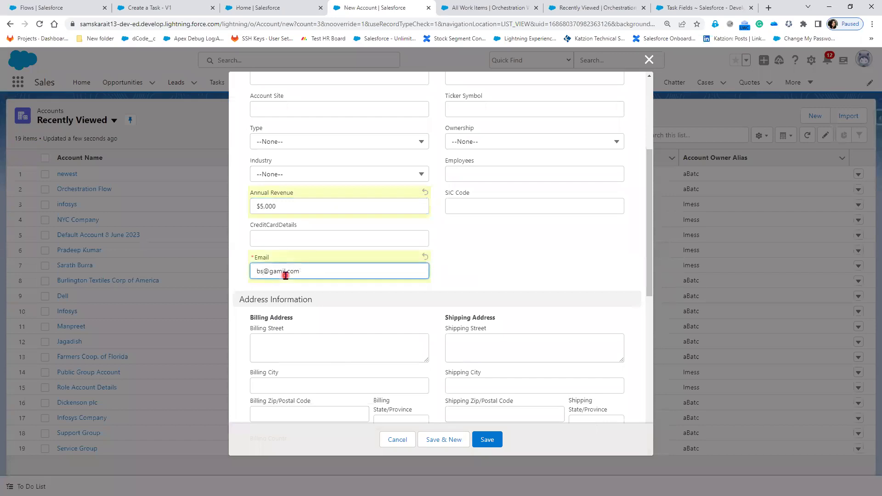
click(566, 279)
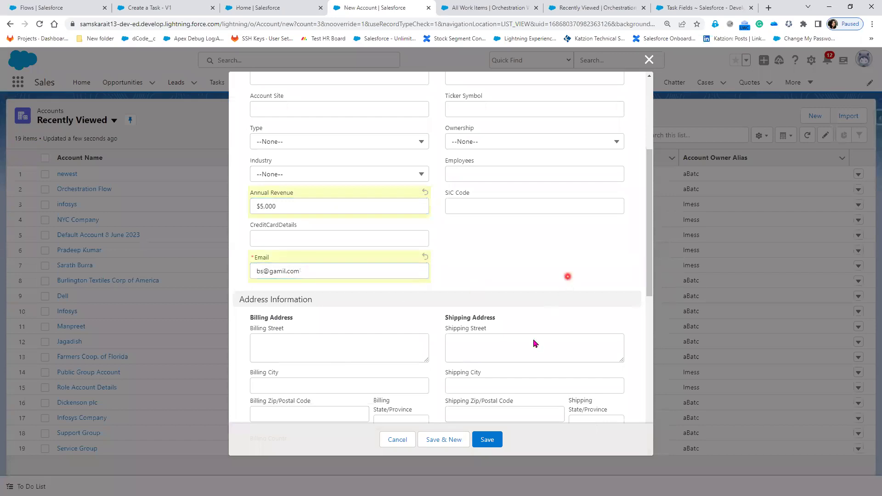
click(488, 441)
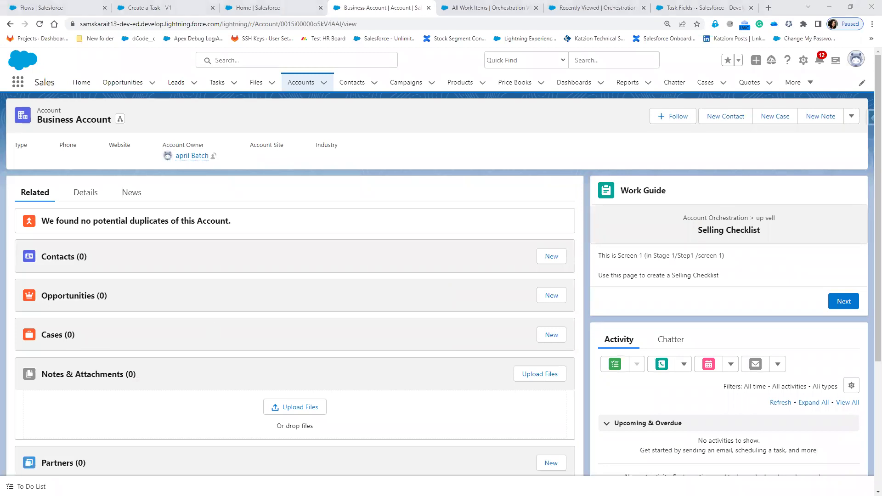
- Glance at the Account Orchestration V2 flow, then finish the Selling Checklist work item
key(alt+Tab)
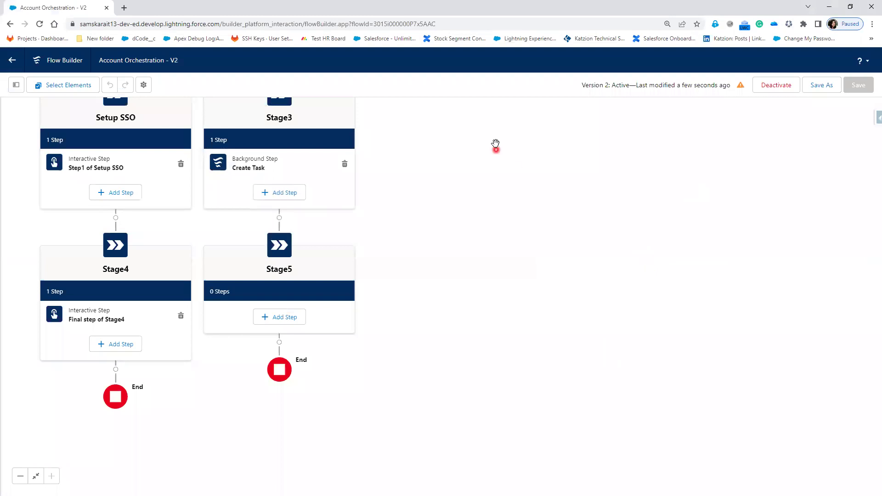
scroll(493, 268, up, 5)
scroll(494, 267, up, 2)
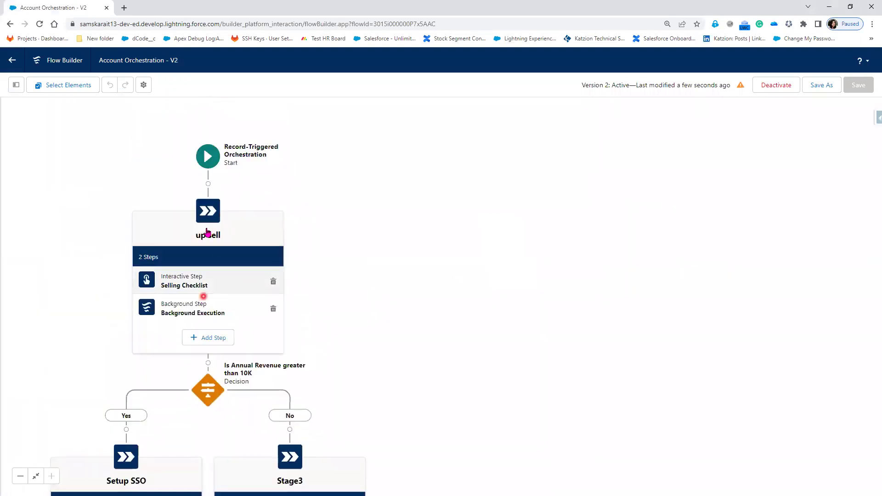
scroll(418, 219, down, 3)
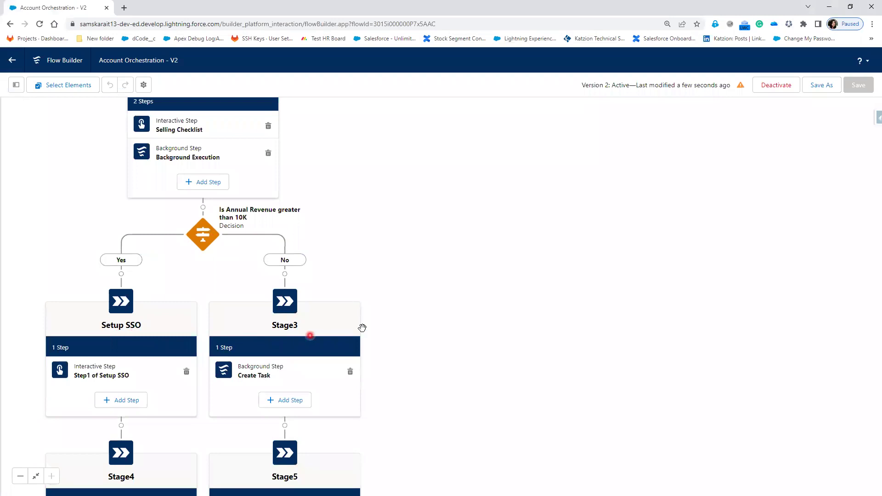
click(830, 5)
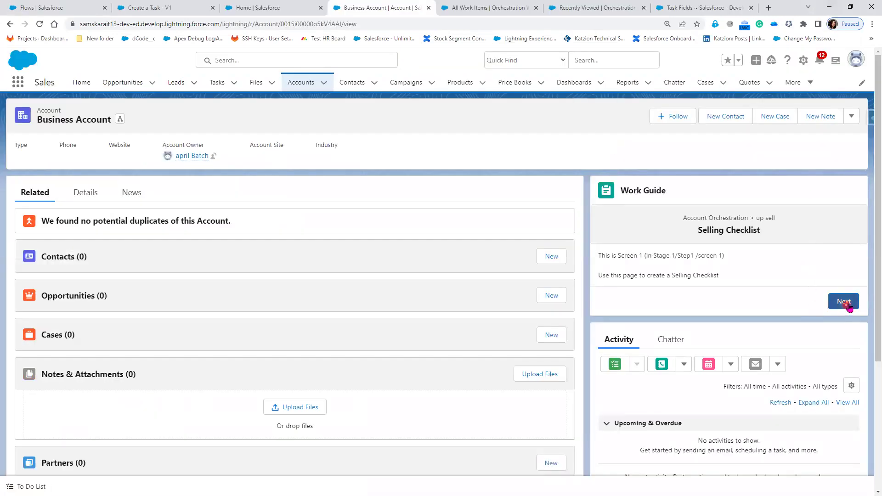
scroll(850, 307, down, 5)
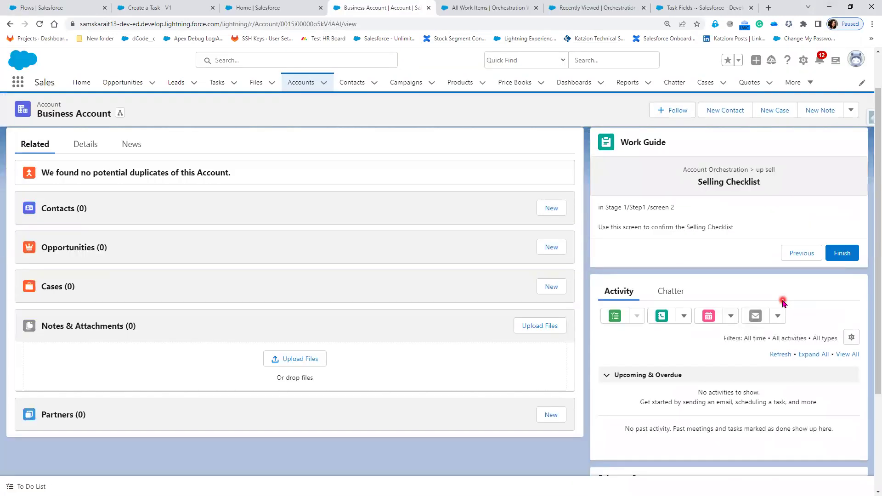
click(843, 253)
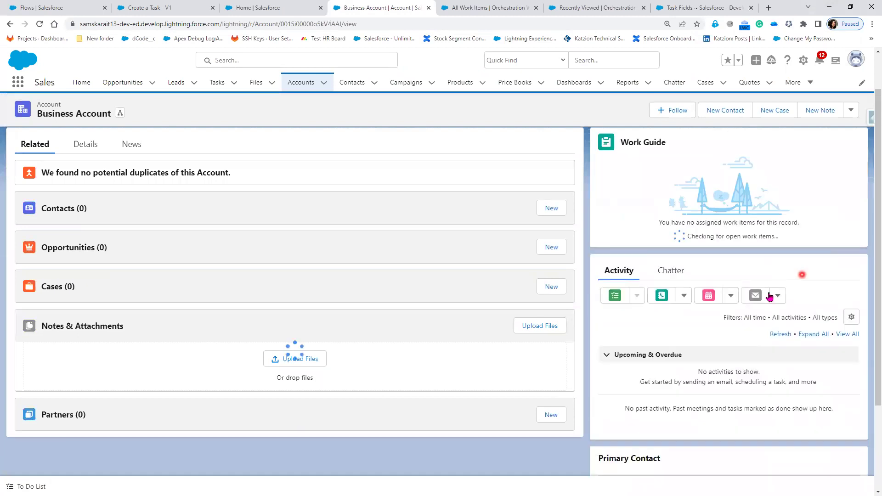
- Review Business Account's Details fields and the no-assigned-work-items message
click(74, 144)
scroll(128, 404, down, 4)
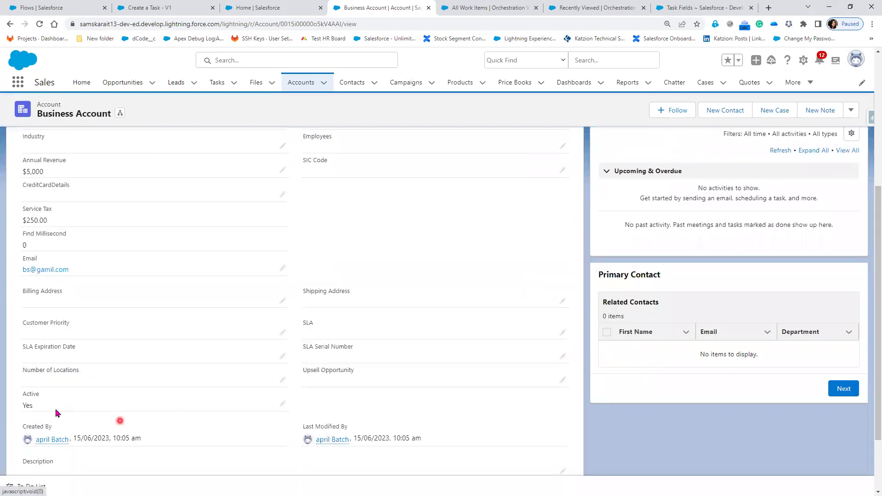
drag(526, 171, 512, 261)
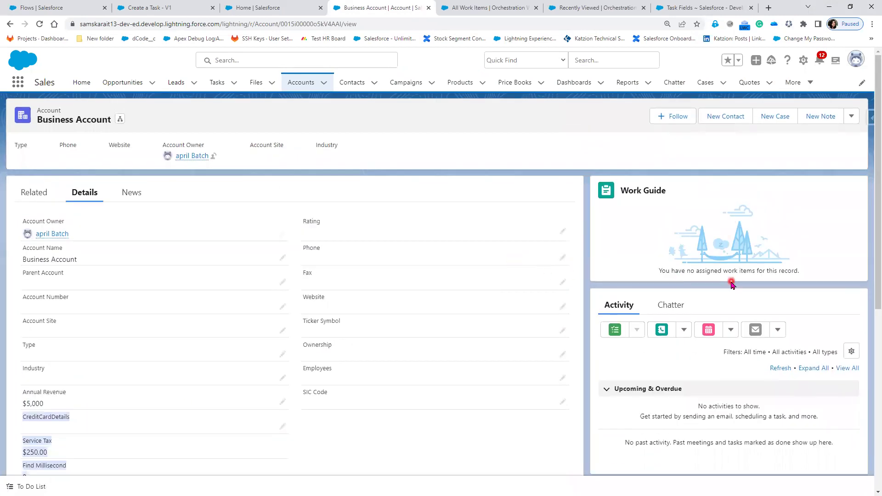
drag(655, 271, 820, 285)
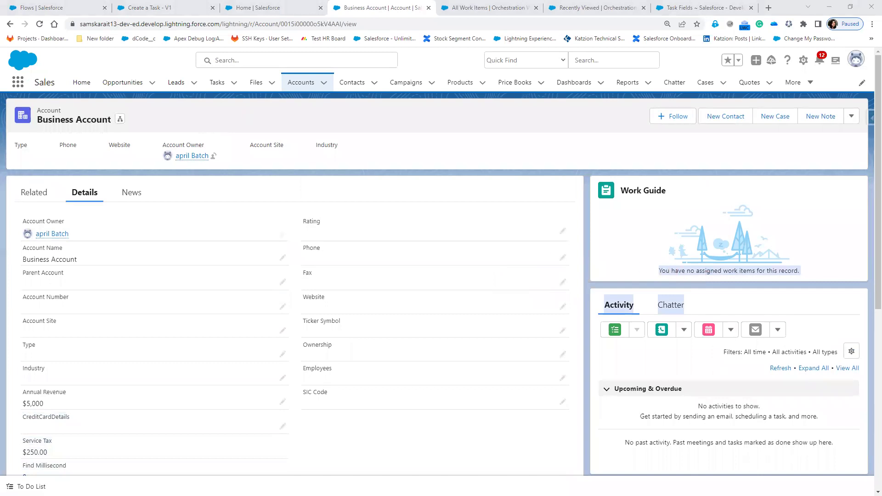
key(alt+Tab)
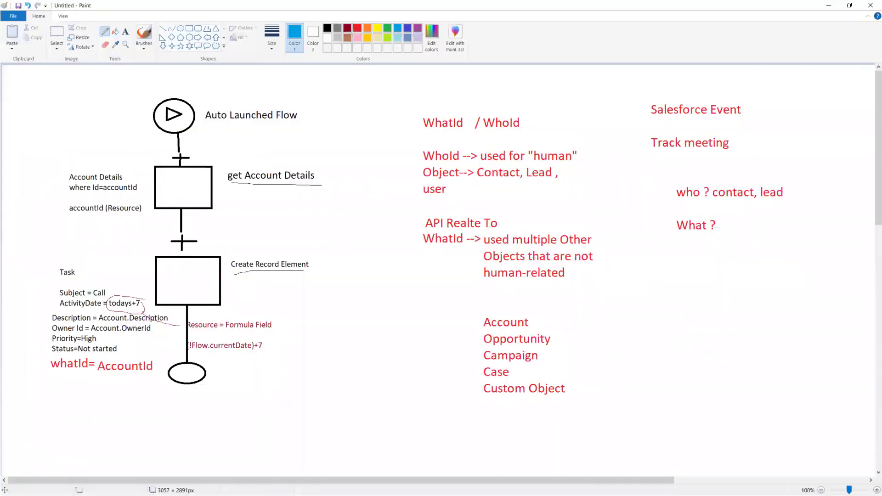
click(829, 5)
scroll(408, 340, down, 5)
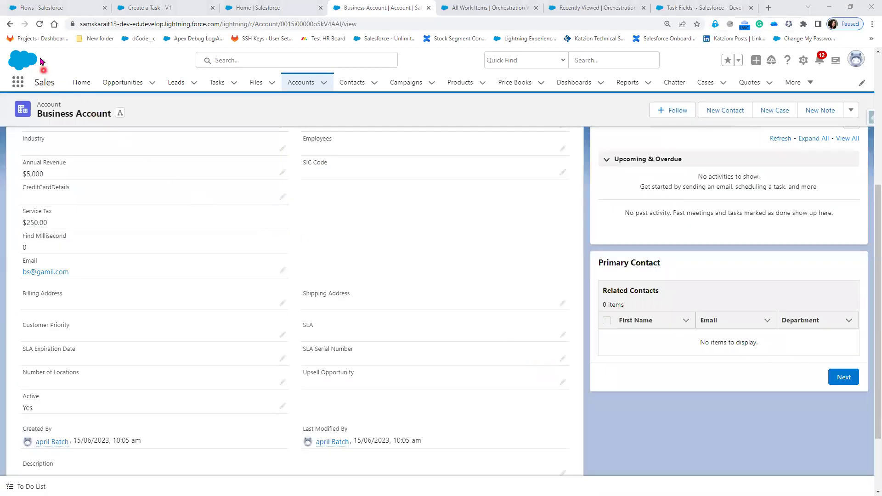
- Reload Business Account and open the Call task under Upcoming & Overdue
click(41, 27)
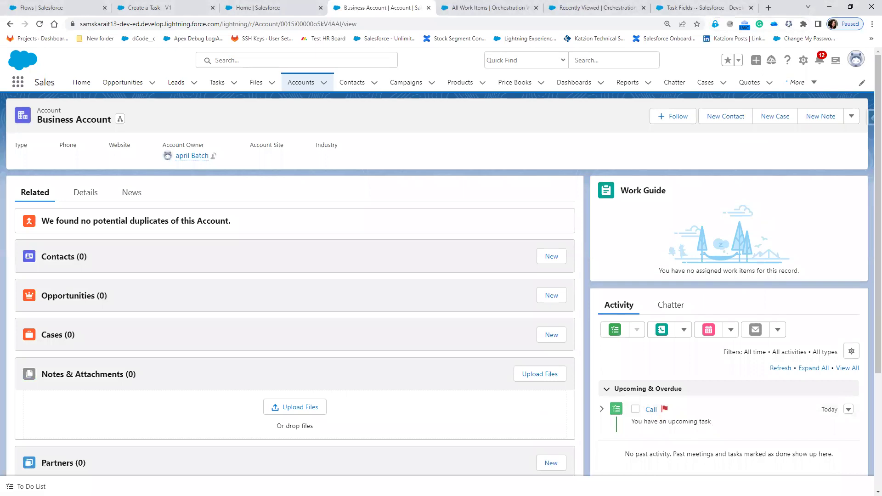
key(alt+Tab)
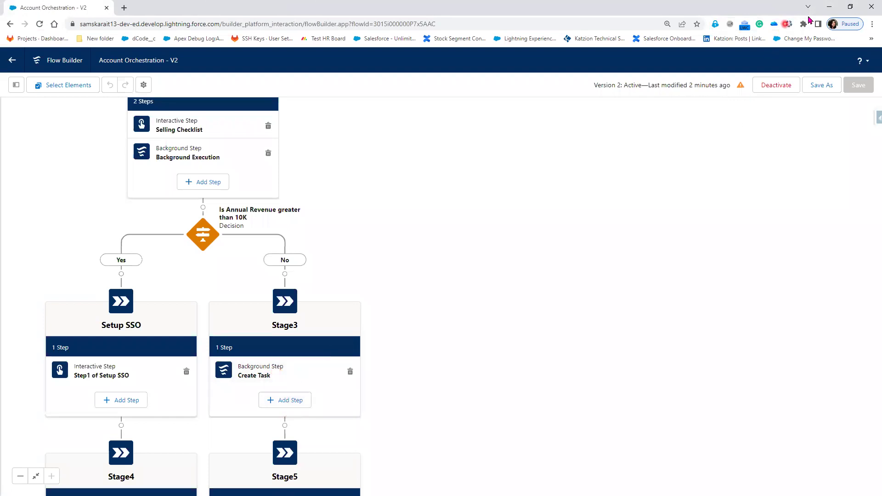
key(alt+Tab)
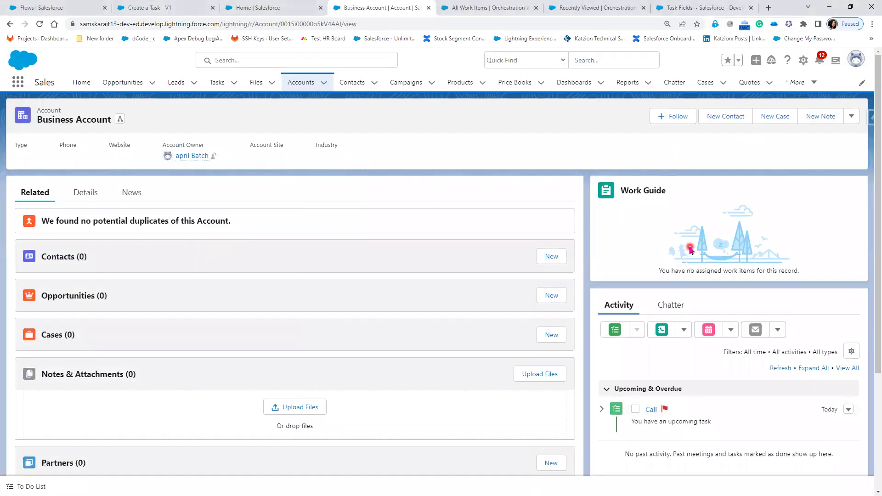
click(651, 410)
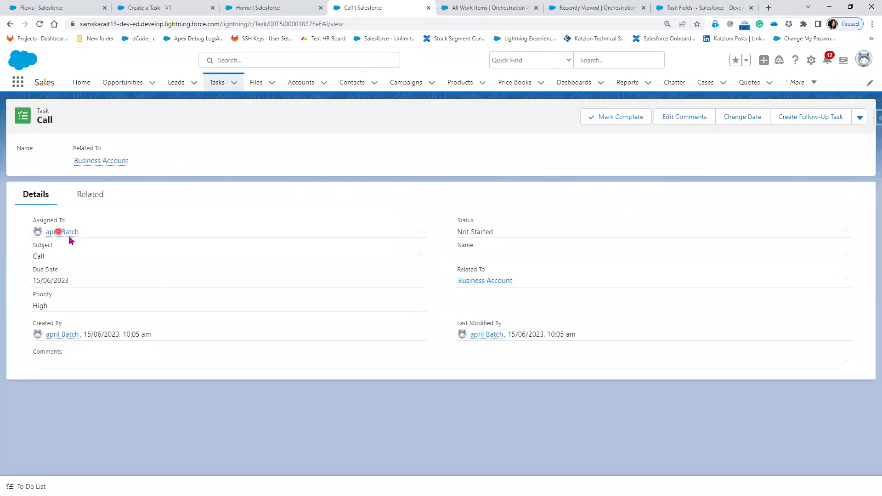
- Highlight the Call task's due date and creation time, then go to the PowerPoint slide show
drag(68, 281, 36, 280)
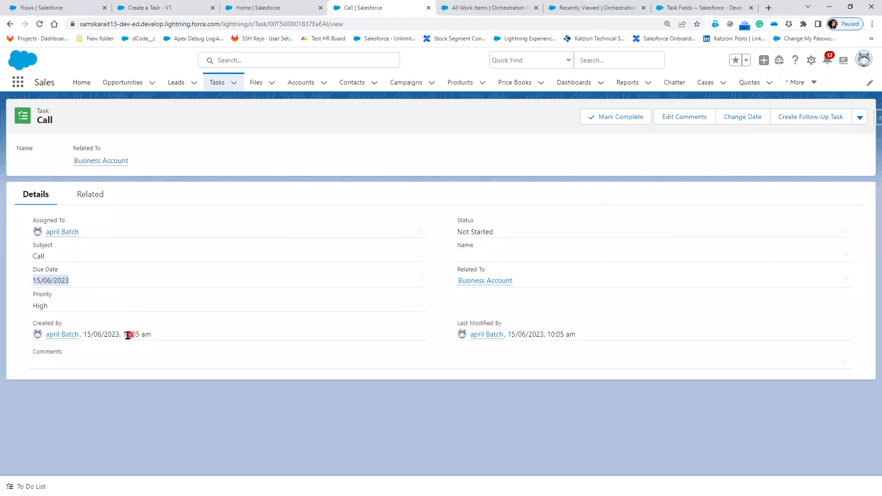
drag(127, 335, 198, 346)
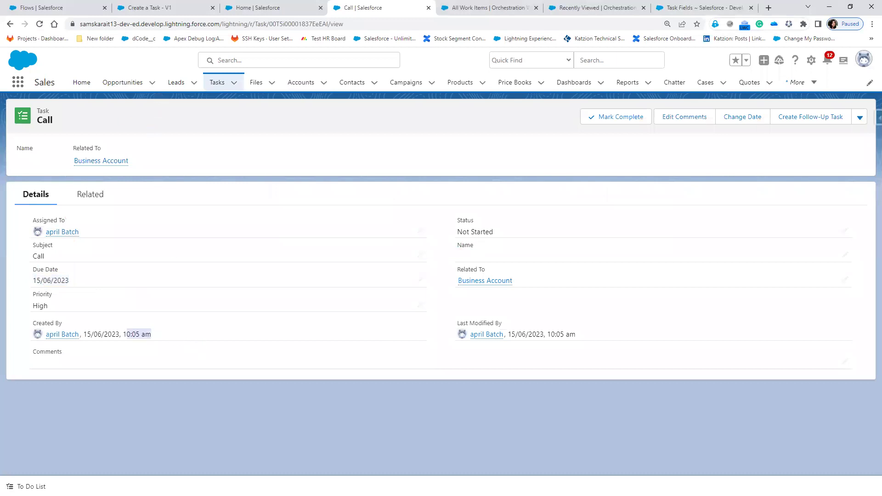
key(alt+Tab)
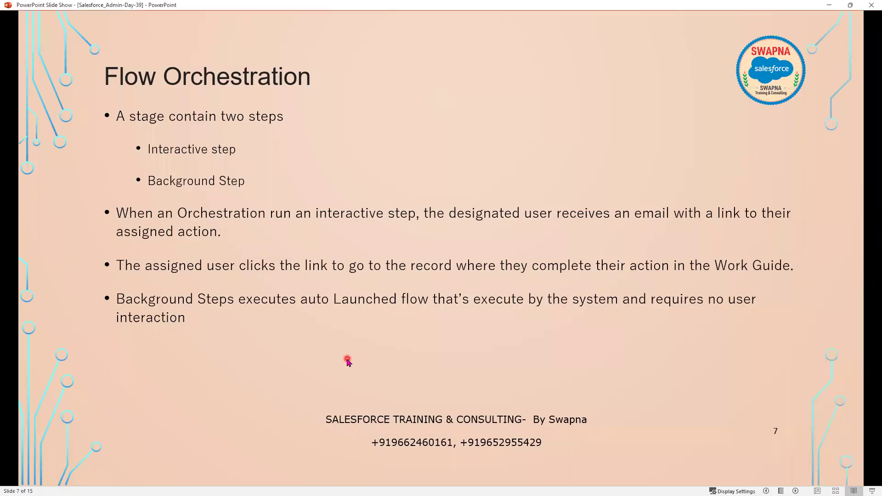
- Advance to slide 8 and reveal the 'Triggered from Record Creator Update' bullet
click(348, 363)
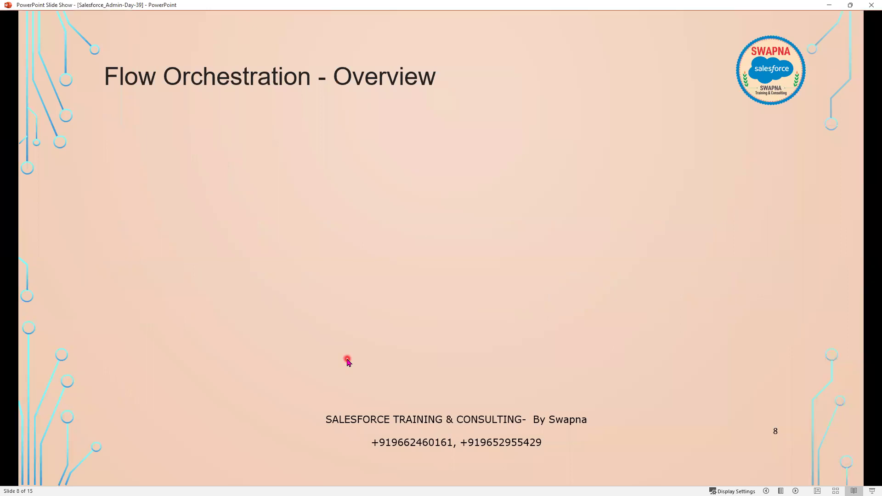
click(347, 359)
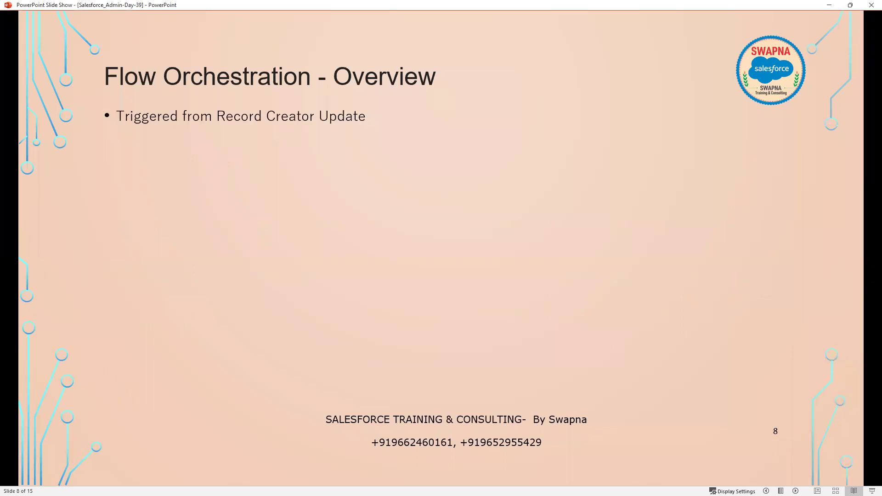
click(247, 109)
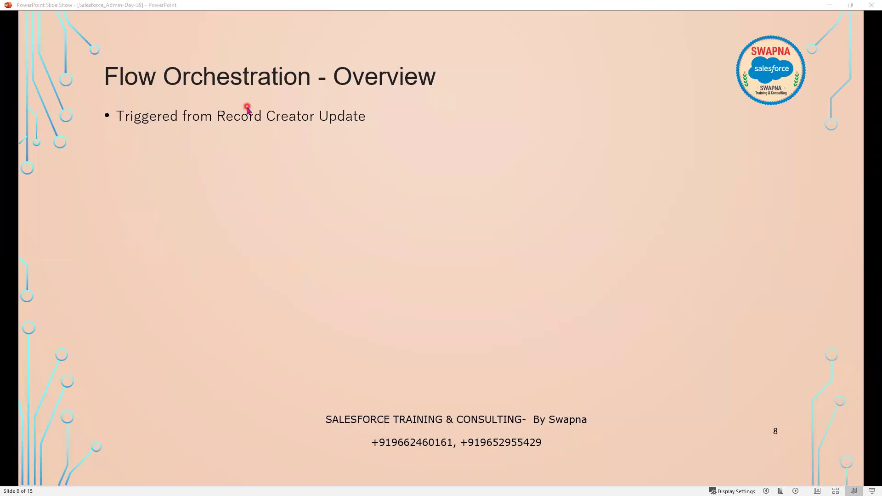